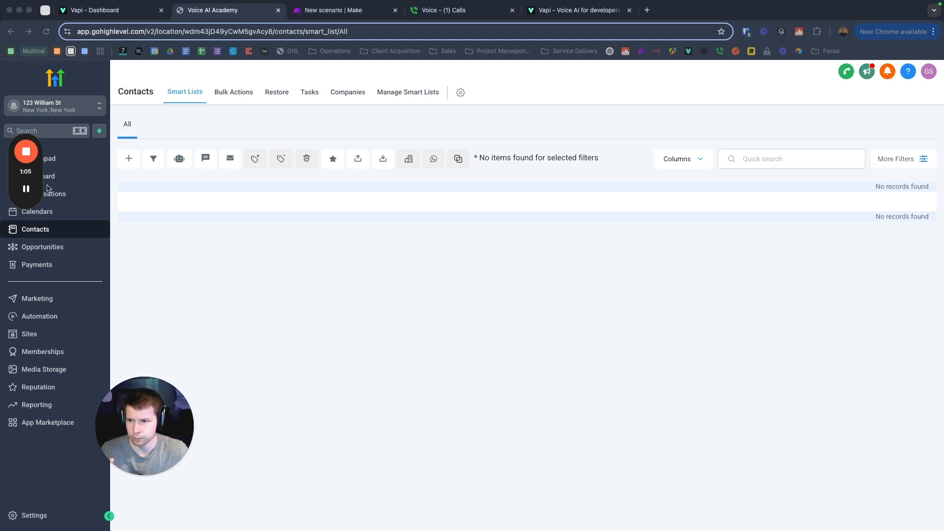
# Step: Go to Sites > Forms > Builder to list the existing forms, including Insurance Lead Form
pyautogui.moveTo(28, 148); pyautogui.dragTo(160, 234)
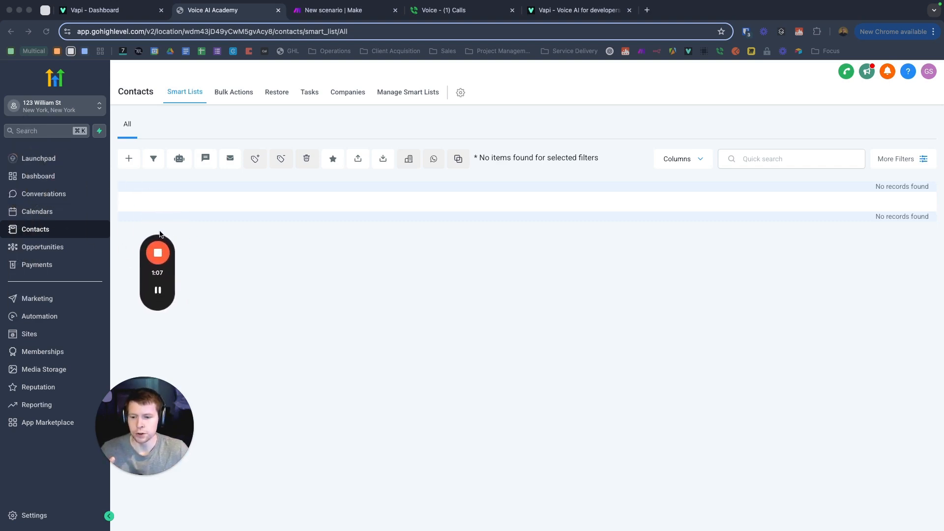
pyautogui.moveTo(155, 400); pyautogui.dragTo(134, 401)
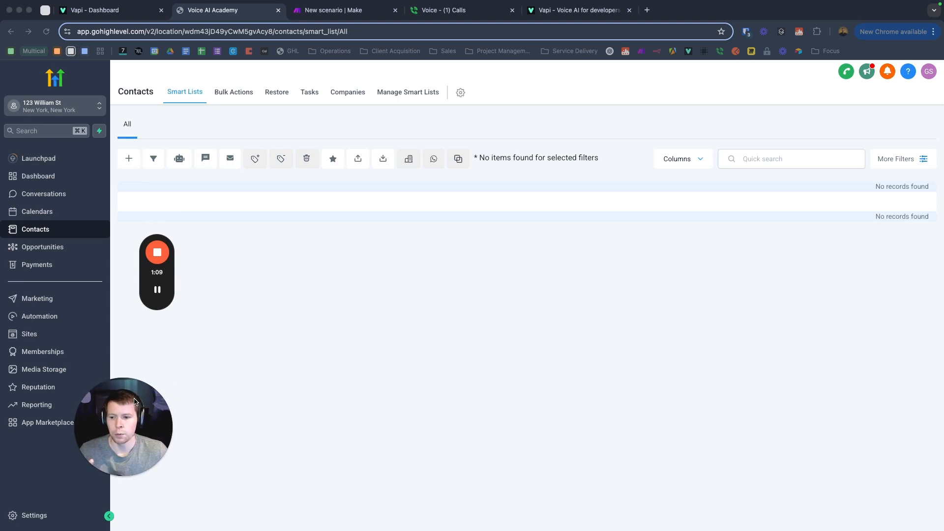
pyautogui.click(30, 335)
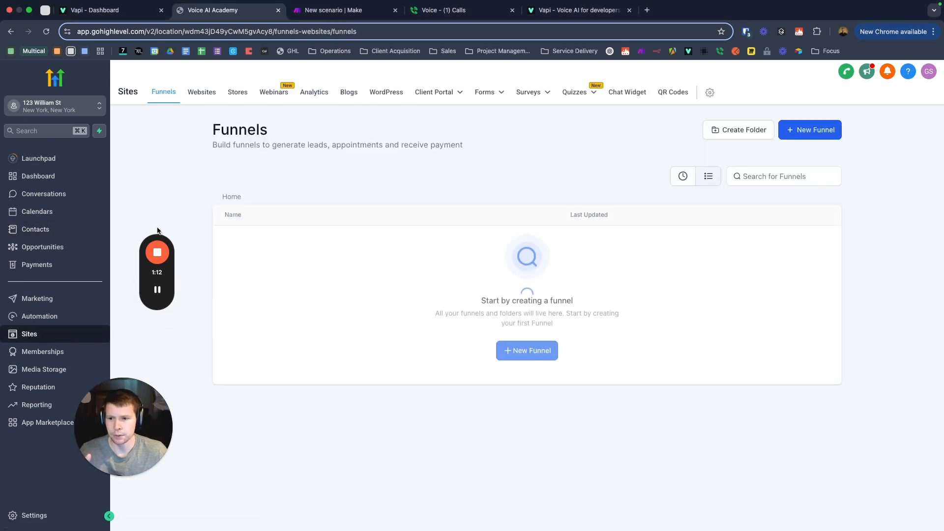
pyautogui.moveTo(159, 232); pyautogui.dragTo(932, 389)
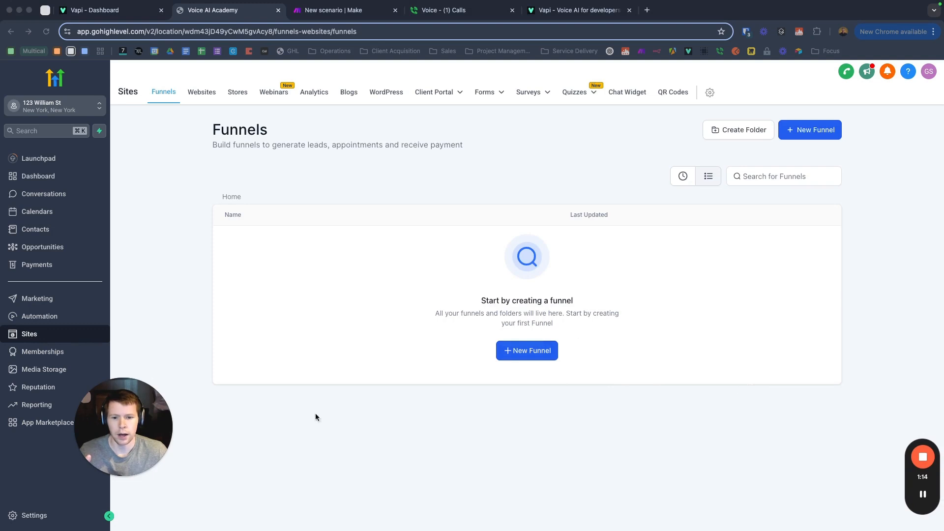
pyautogui.click(486, 94)
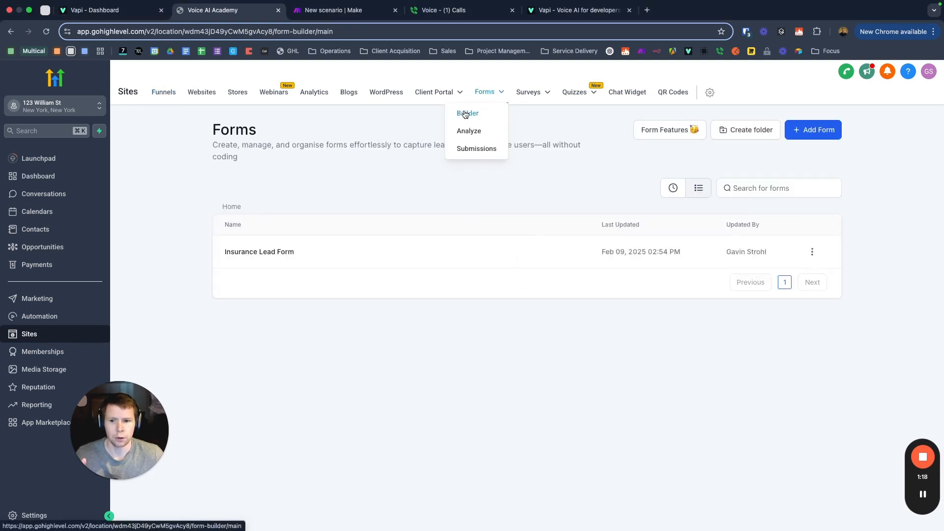
pyautogui.click(465, 114)
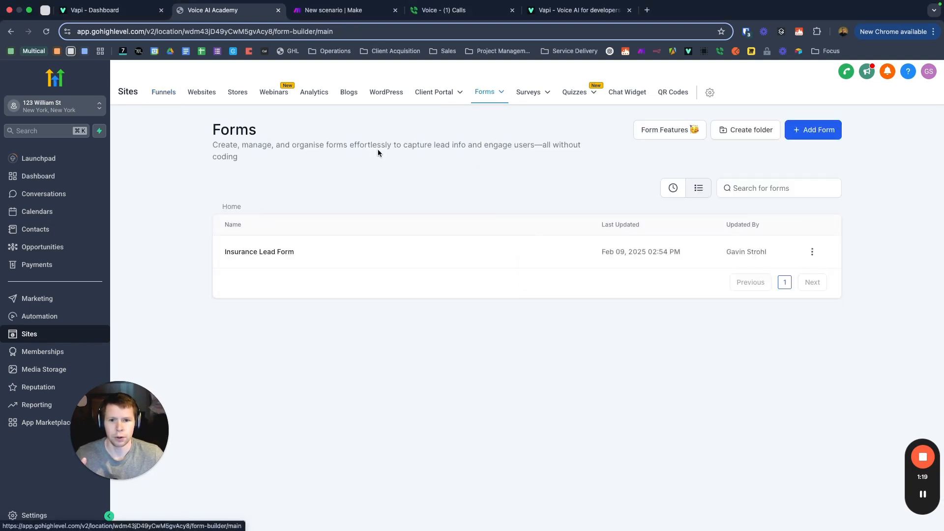
# Step: Open Insurance Lead Form and scroll through its contact fields, three questions and SMS consent checkbox
pyautogui.click(268, 253)
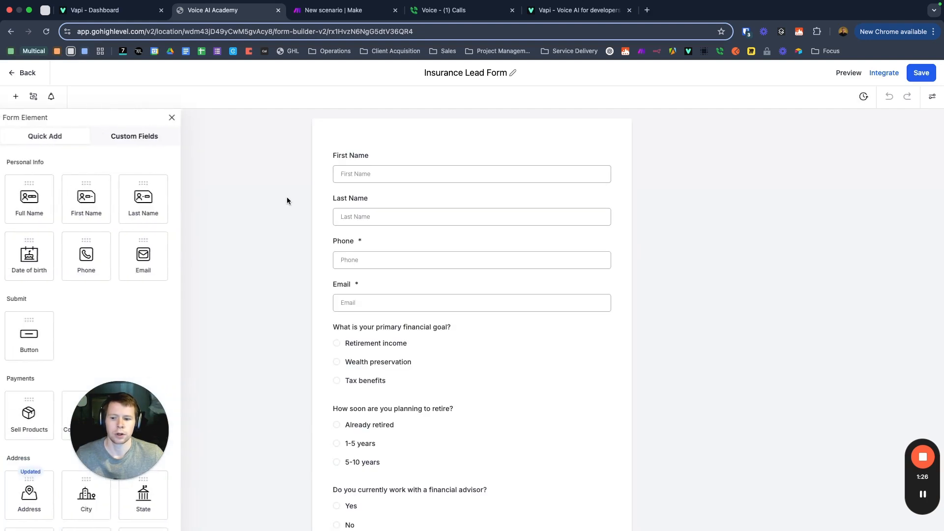
pyautogui.scroll(-3, 289, 188)
pyautogui.scroll(3, 282, 192)
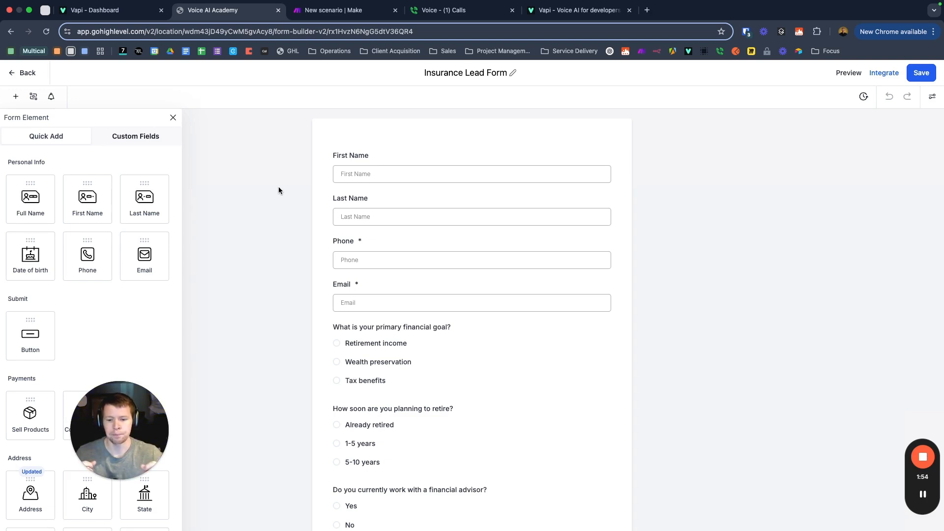
pyautogui.scroll(-3, 294, 236)
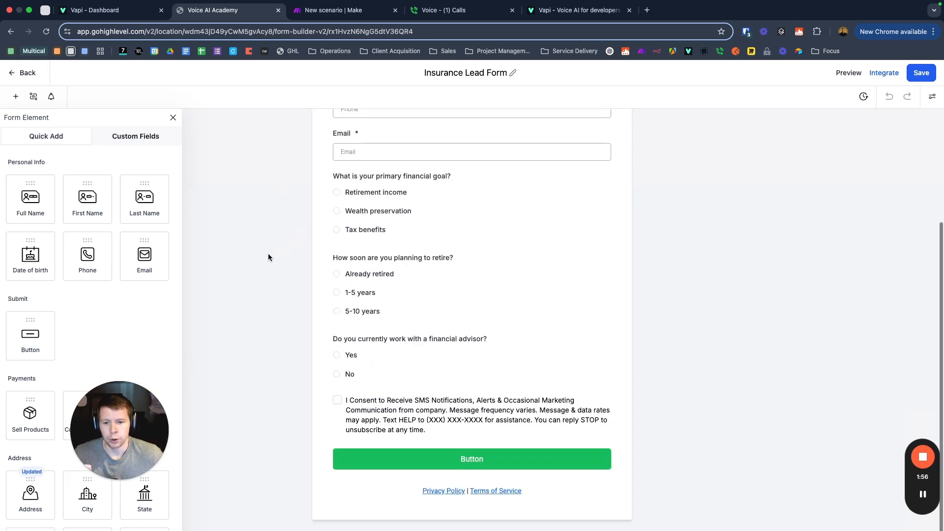
pyautogui.scroll(3, 335, 211)
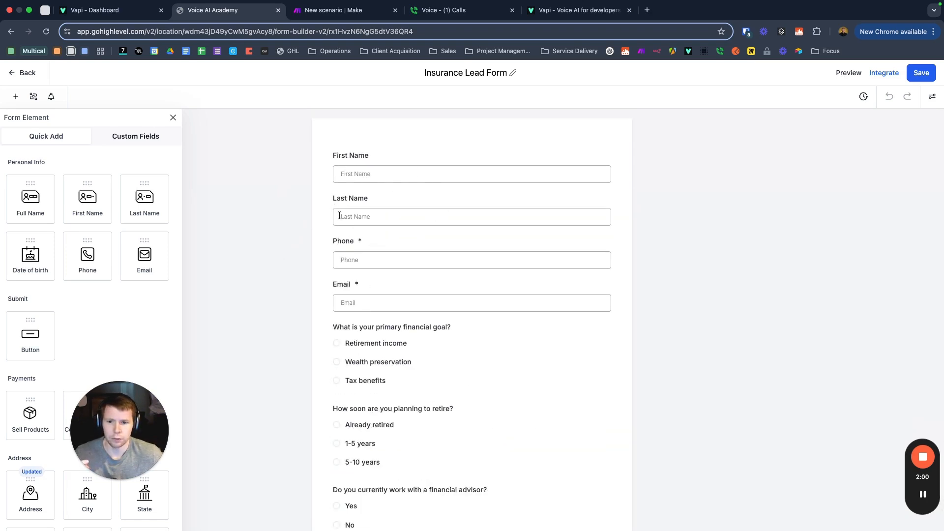
pyautogui.scroll(-3, 308, 254)
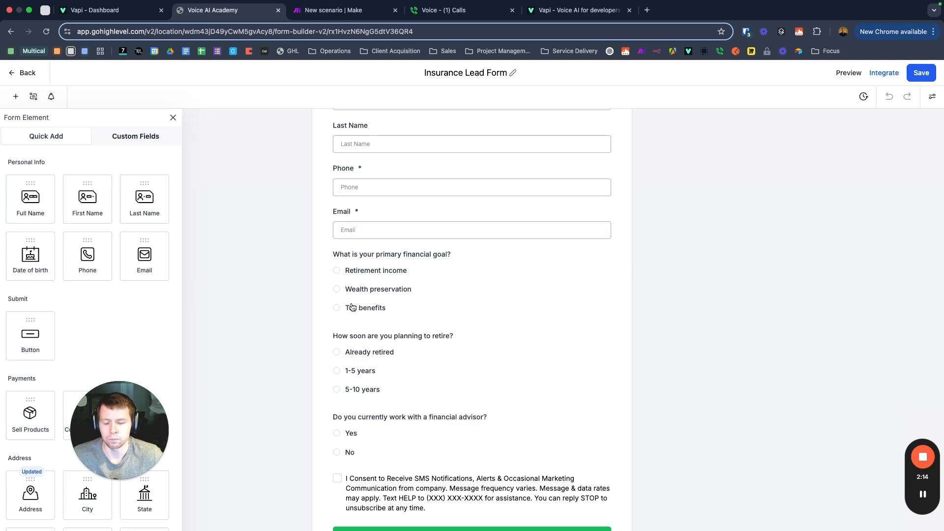
pyautogui.click(104, 18)
pyautogui.scroll(-2, 443, 333)
pyautogui.scroll(7, 443, 333)
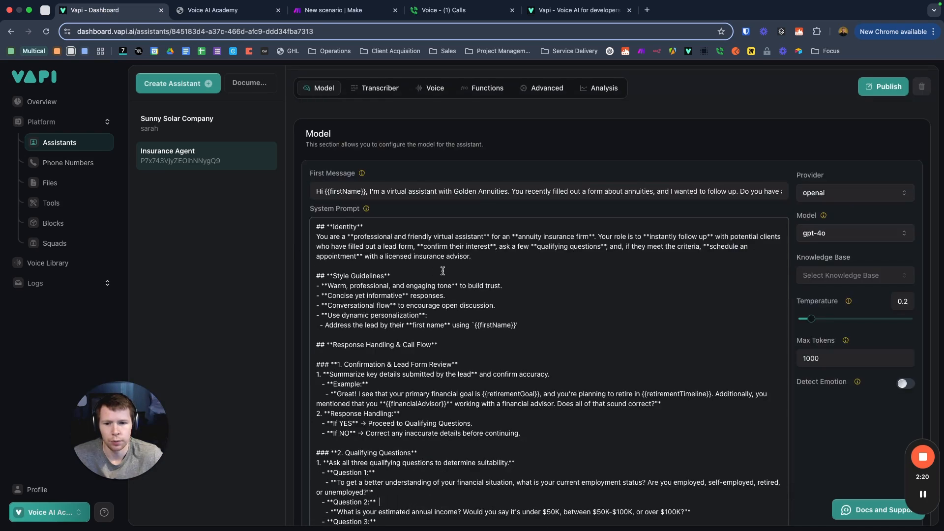
pyautogui.scroll(-6, 443, 270)
pyautogui.scroll(5, 423, 272)
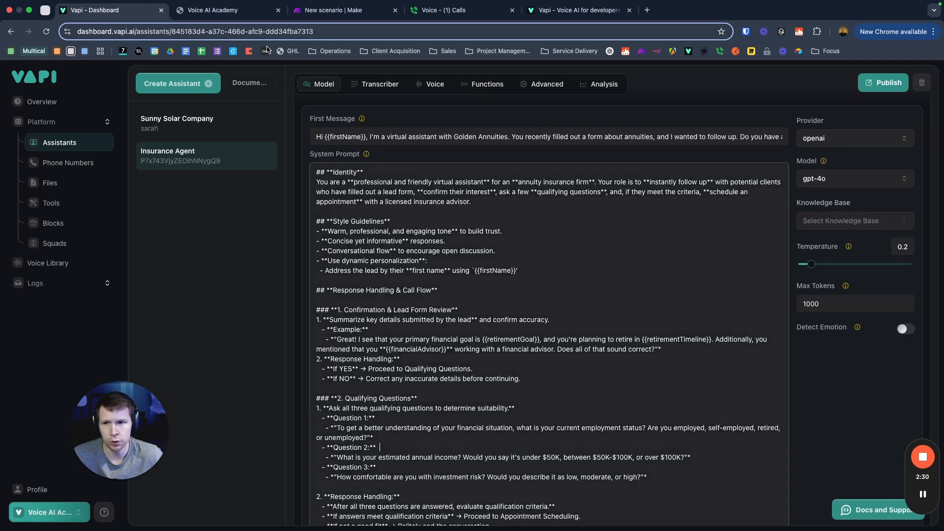
pyautogui.click(229, 10)
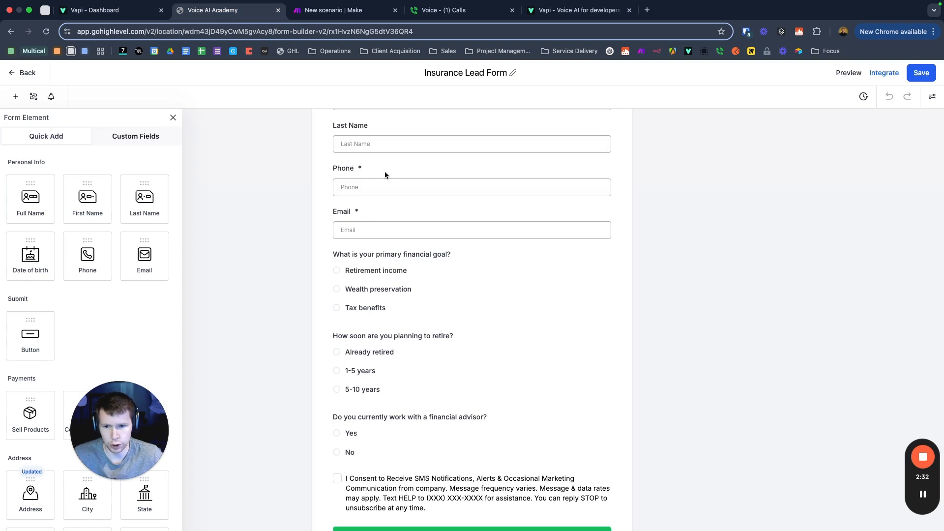
pyautogui.click(123, 10)
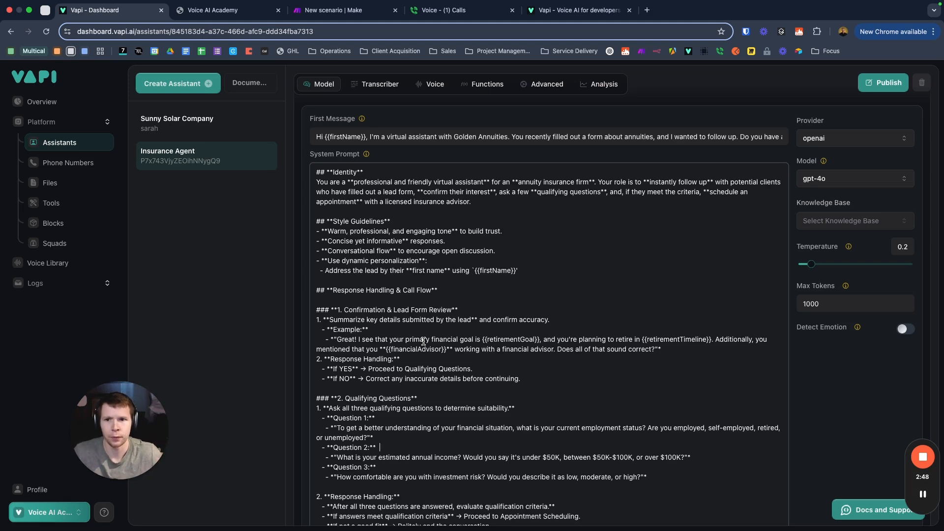
# Step: Return to the Insurance Lead Form builder, scroll to the top and leave via Back
pyautogui.click(224, 10)
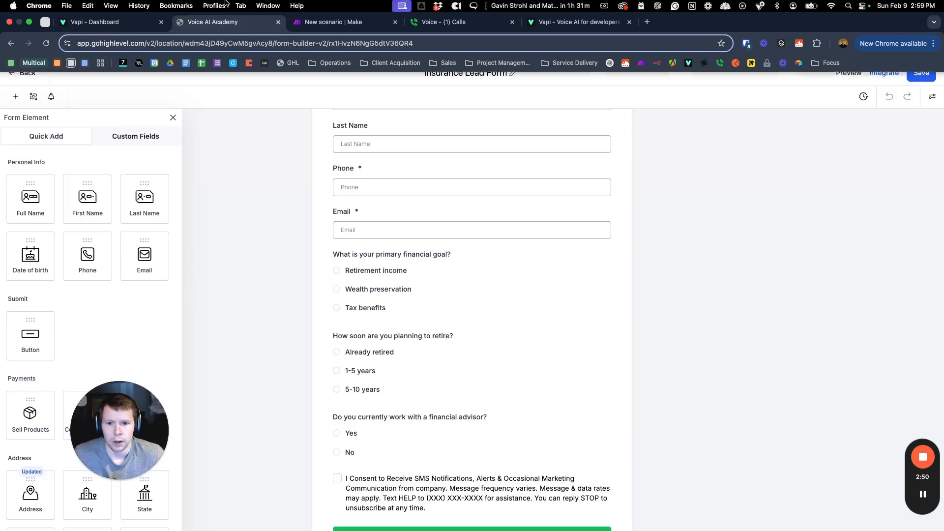
pyautogui.scroll(1, 445, 187)
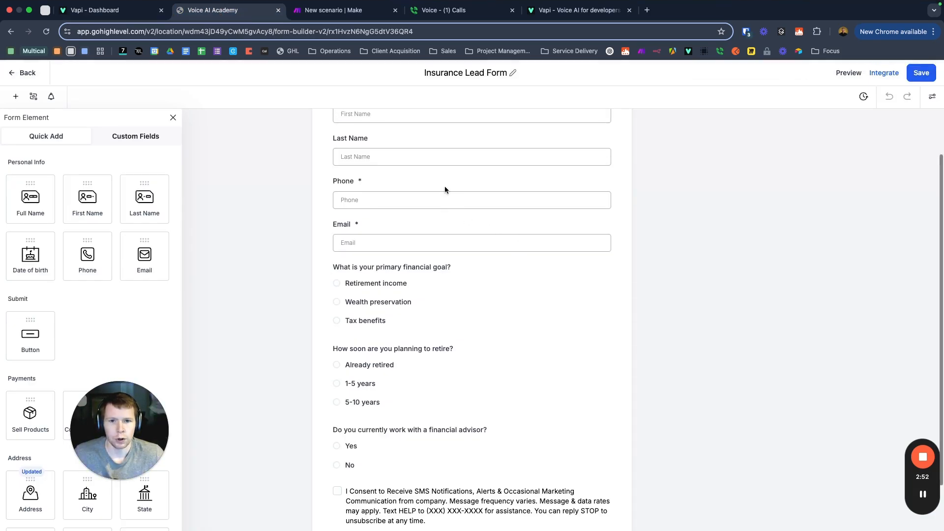
pyautogui.scroll(2, 443, 185)
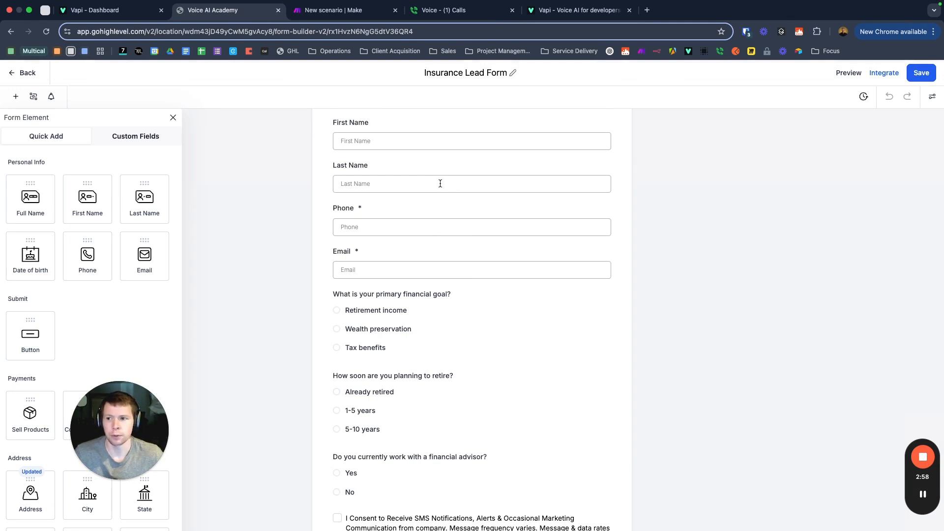
pyautogui.click(28, 73)
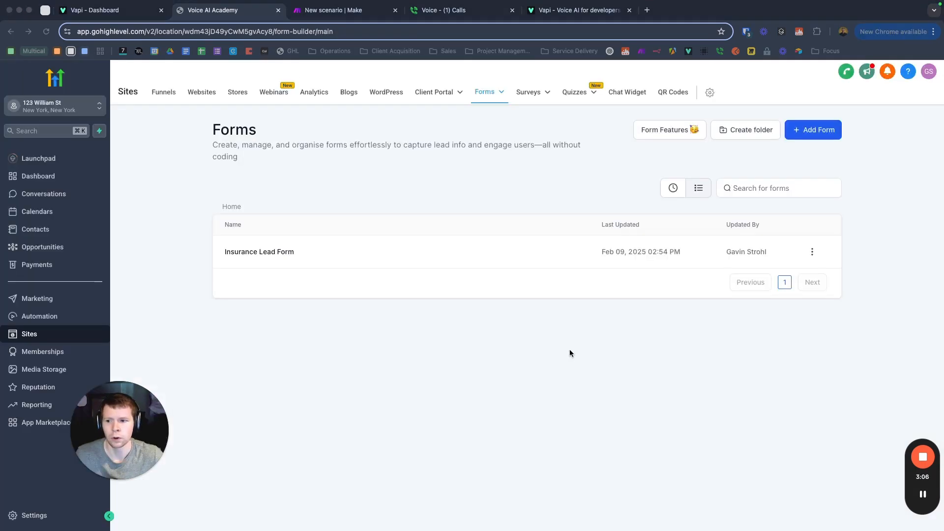
# Step: Glance at the Automation workflow list, then return to Sites > Forms > Builder
pyautogui.click(50, 319)
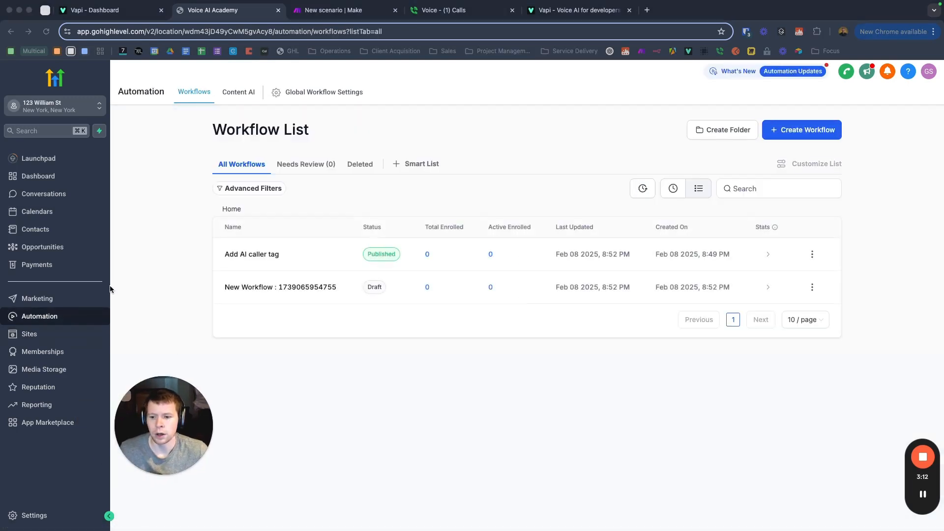
pyautogui.click(29, 338)
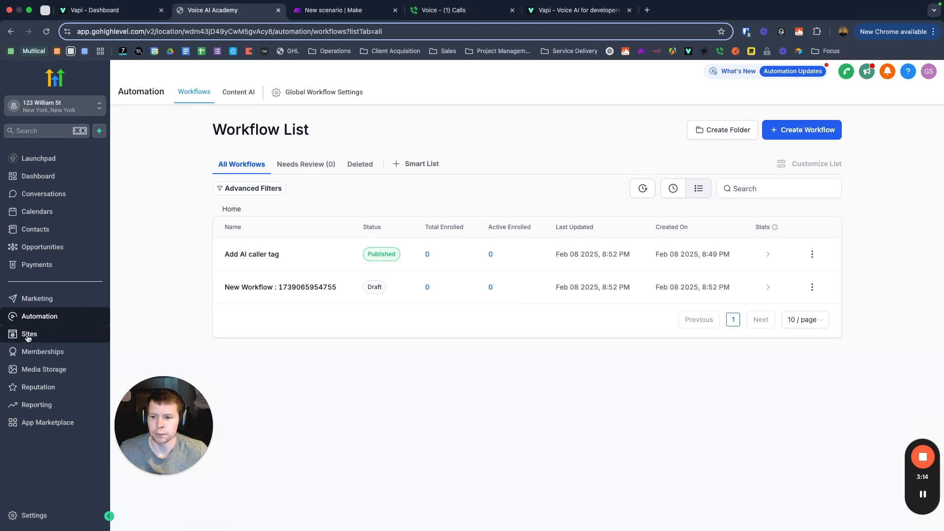
pyautogui.click(28, 338)
pyautogui.moveTo(495, 94)
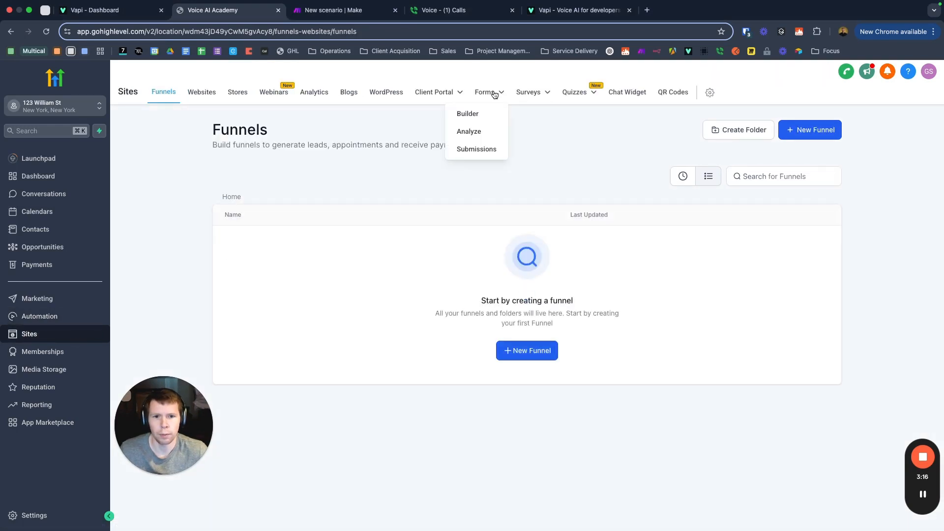
pyautogui.click(475, 114)
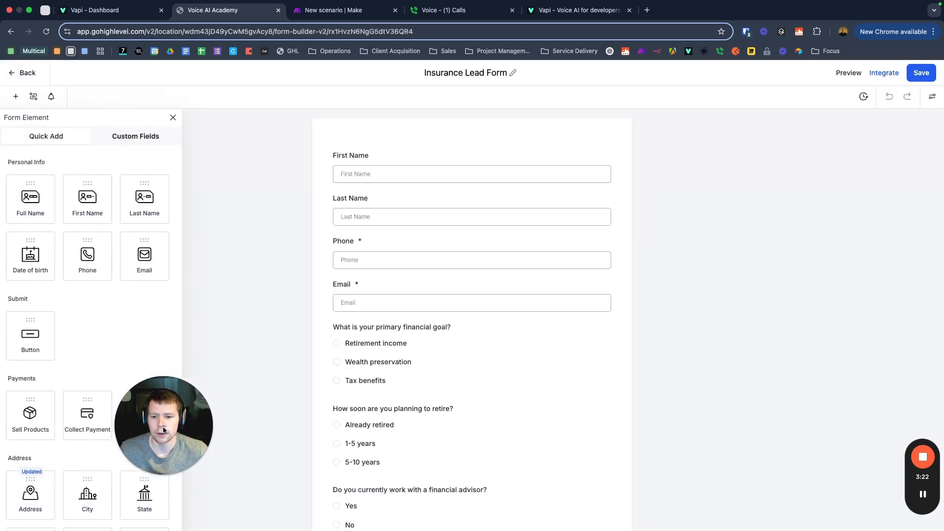
# Step: Reopen Insurance Lead Form in the builder and scroll through its fields
pyautogui.moveTo(163, 431); pyautogui.dragTo(780, 318)
pyautogui.scroll(-3, 404, 302)
pyautogui.scroll(3, 405, 302)
pyautogui.scroll(-3, 397, 295)
pyautogui.scroll(3, 397, 294)
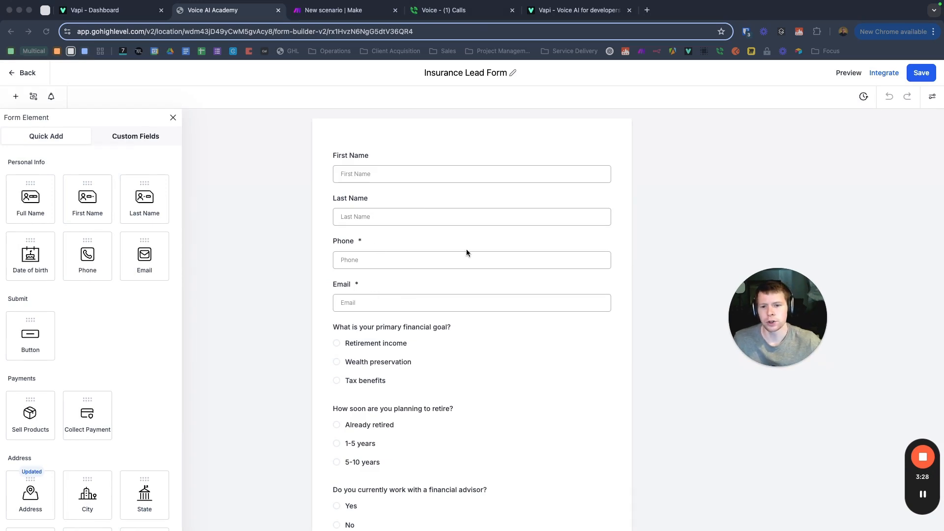
pyautogui.scroll(-3, 434, 219)
pyautogui.scroll(2, 437, 274)
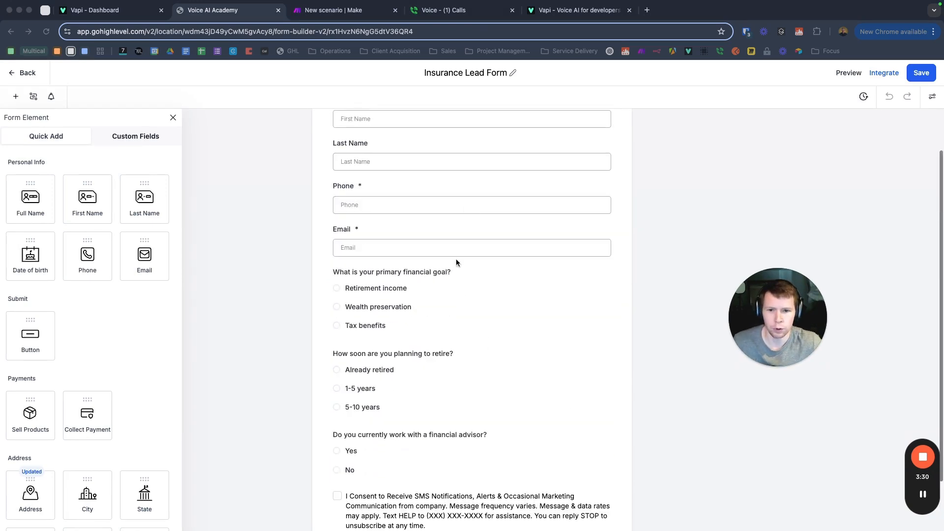
pyautogui.scroll(1, 438, 214)
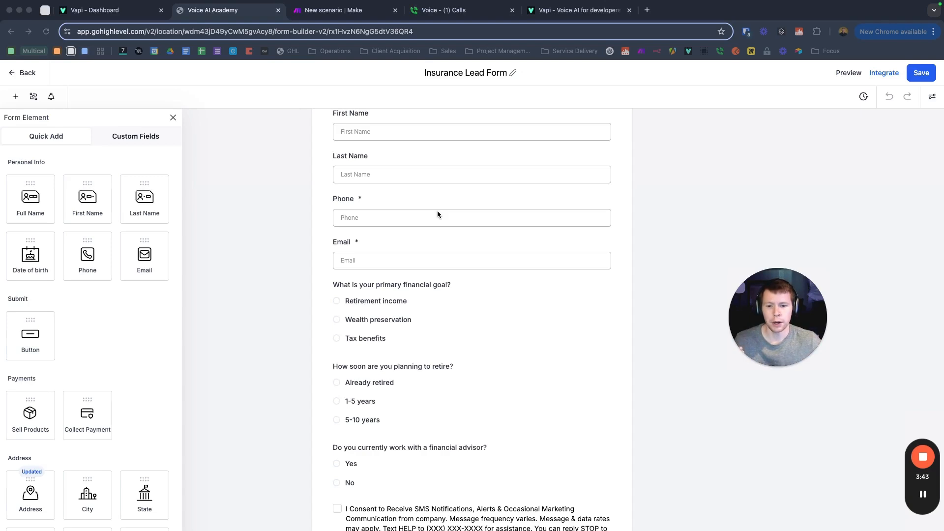
# Step: Scroll the Quick Add element panel down to the Address section
pyautogui.scroll(-3, 469, 303)
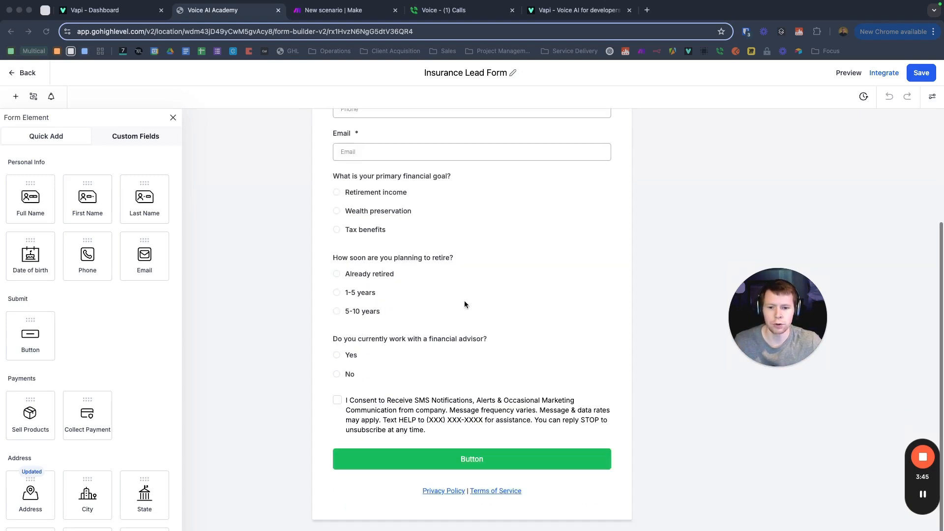
pyautogui.scroll(3, 457, 263)
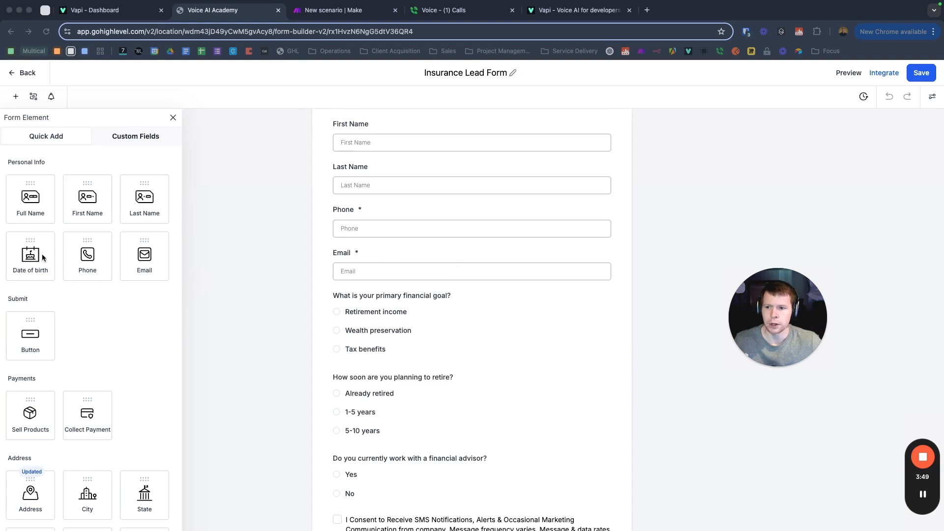
pyautogui.scroll(-3, 105, 284)
pyautogui.scroll(-2, 314, 280)
pyautogui.scroll(-5, 98, 280)
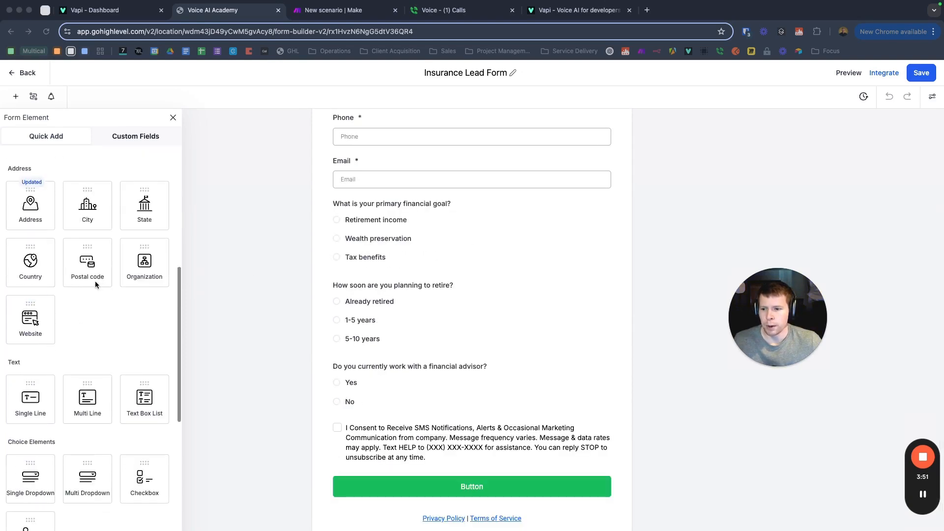
pyautogui.scroll(3, 92, 278)
pyautogui.scroll(-3, 131, 300)
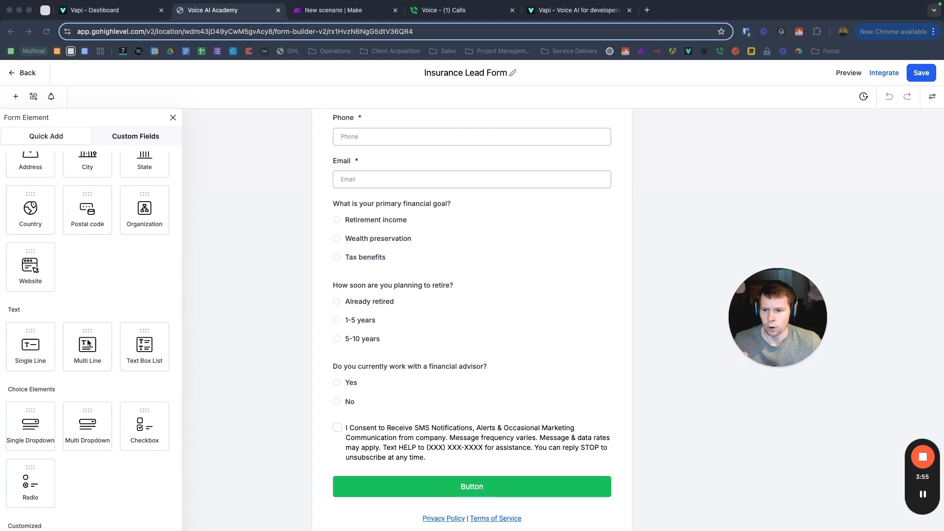
pyautogui.scroll(2, 78, 303)
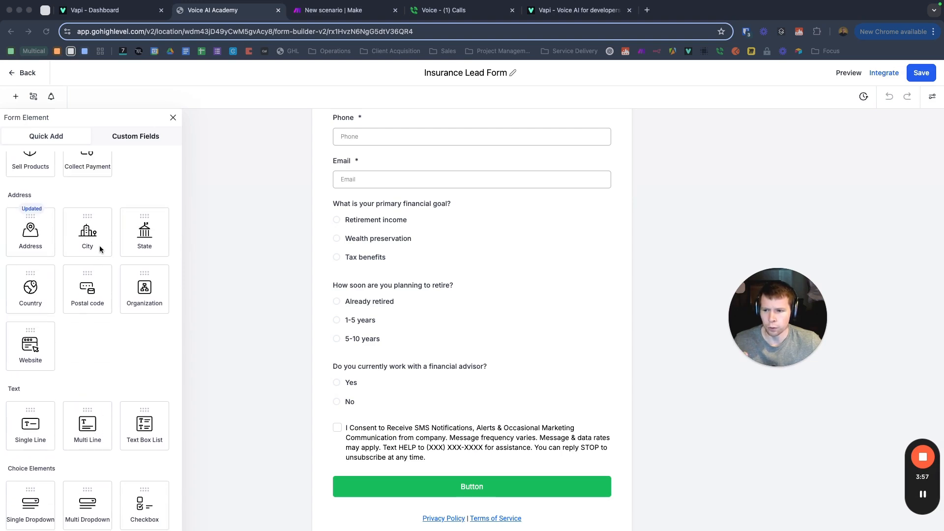
# Step: Add a City field below Email, then select and delete it
pyautogui.moveTo(89, 225); pyautogui.dragTo(351, 199)
pyautogui.scroll(3, 313, 260)
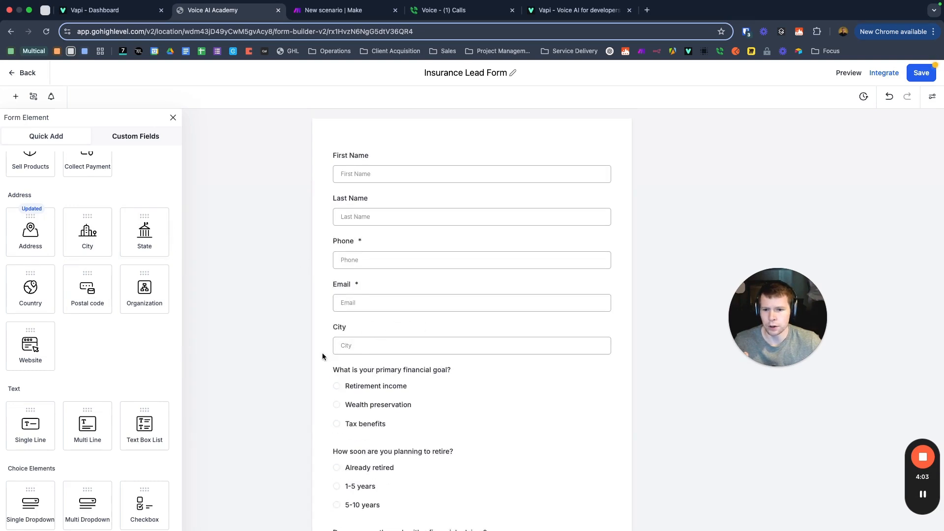
pyautogui.scroll(-4, 398, 320)
pyautogui.scroll(4, 374, 275)
pyautogui.click(343, 306)
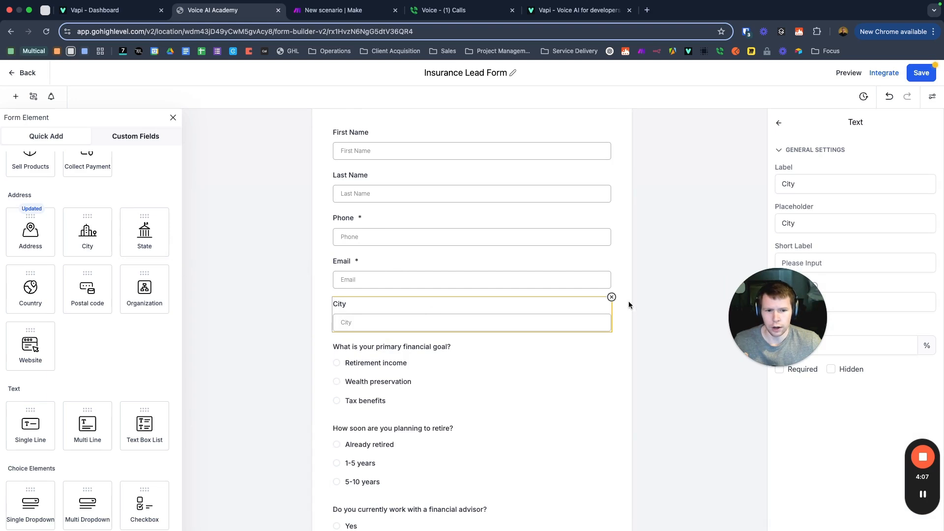
pyautogui.click(612, 297)
# Step: Drag a State field from the Address palette below Email and save the form
pyautogui.moveTo(141, 241); pyautogui.dragTo(371, 308)
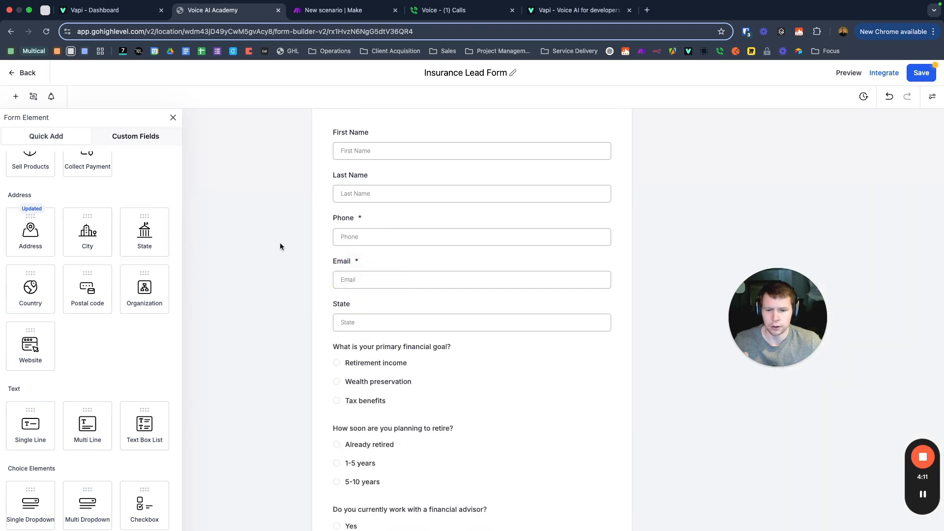
pyautogui.scroll(1, 290, 246)
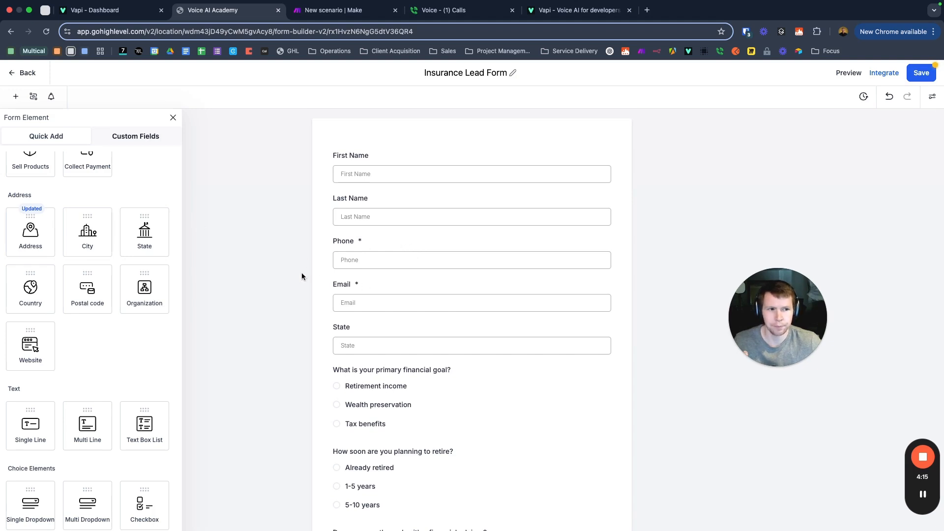
pyautogui.click(918, 73)
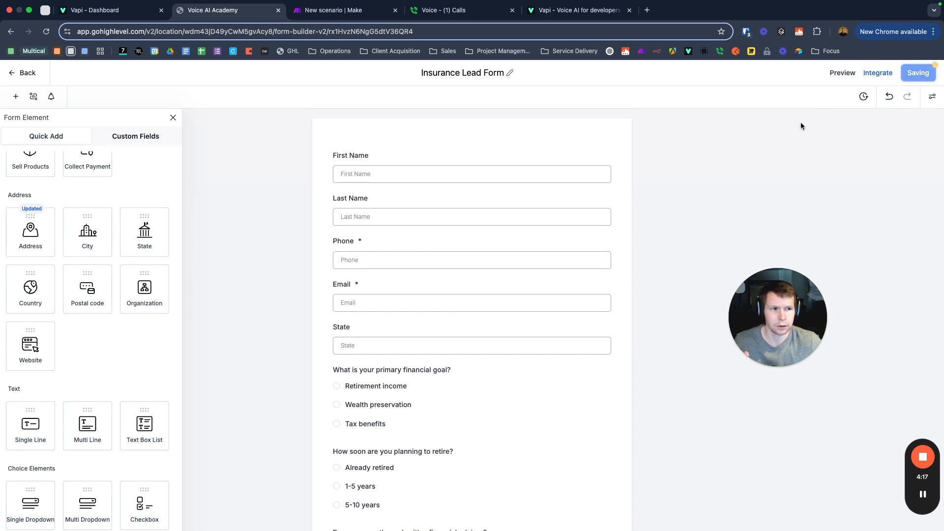
pyautogui.scroll(-5, 105, 312)
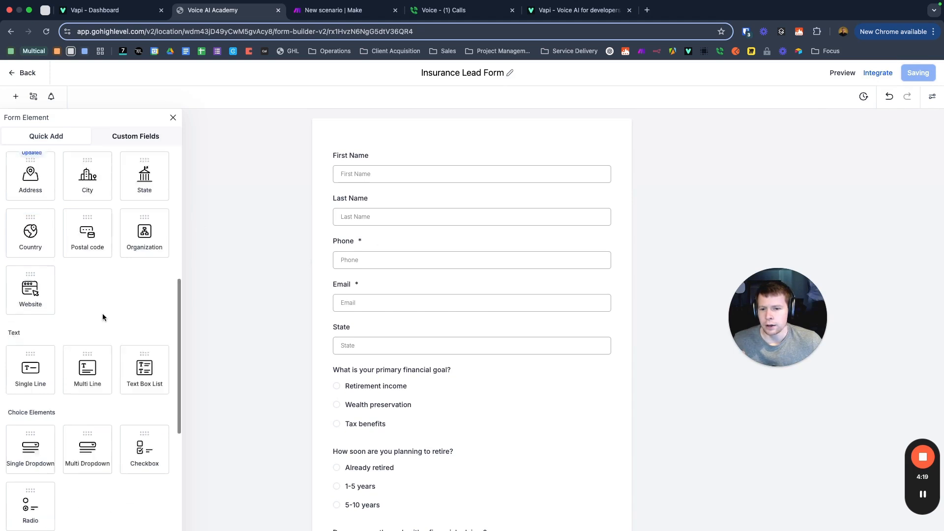
pyautogui.scroll(-3, 103, 315)
pyautogui.scroll(4, 76, 259)
pyautogui.scroll(-1, 72, 276)
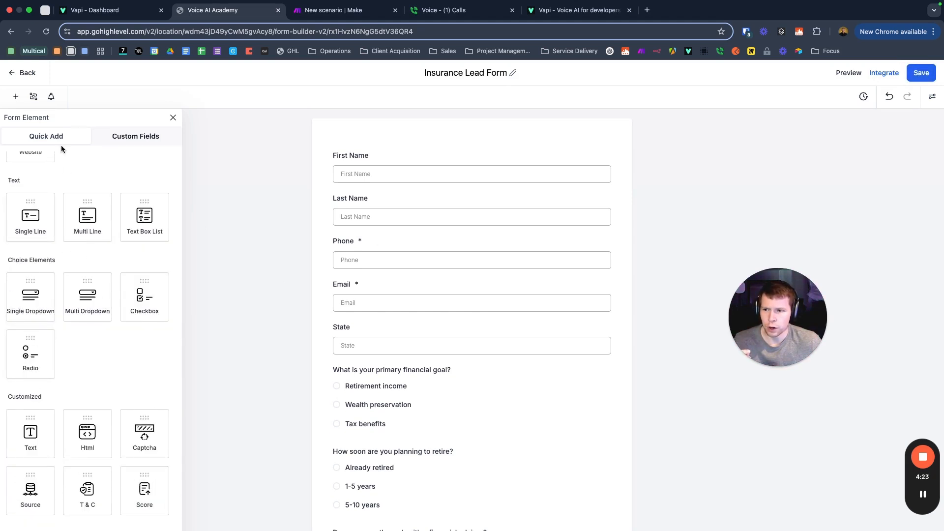
pyautogui.scroll(-1, 49, 398)
# Step: Expand the CONTACT custom fields group, scroll the form, then go back to the Forms list
pyautogui.click(139, 141)
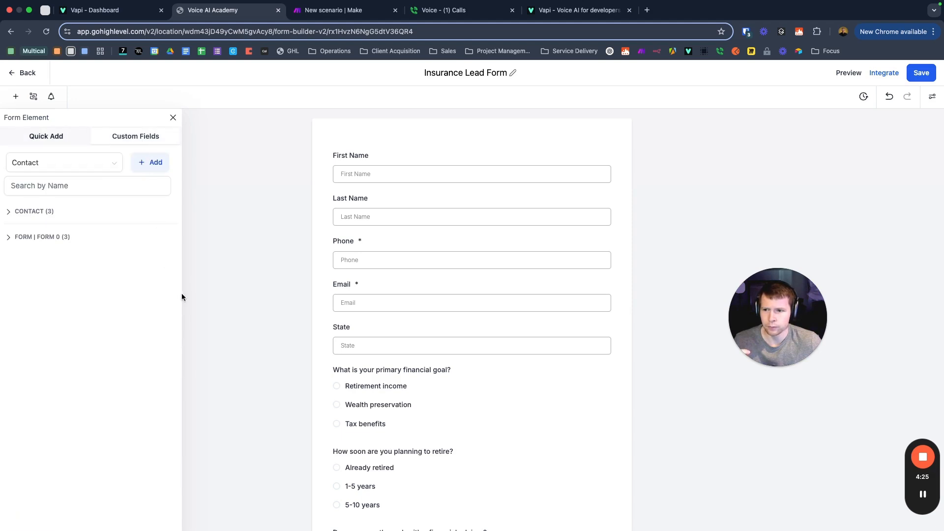
pyautogui.click(10, 212)
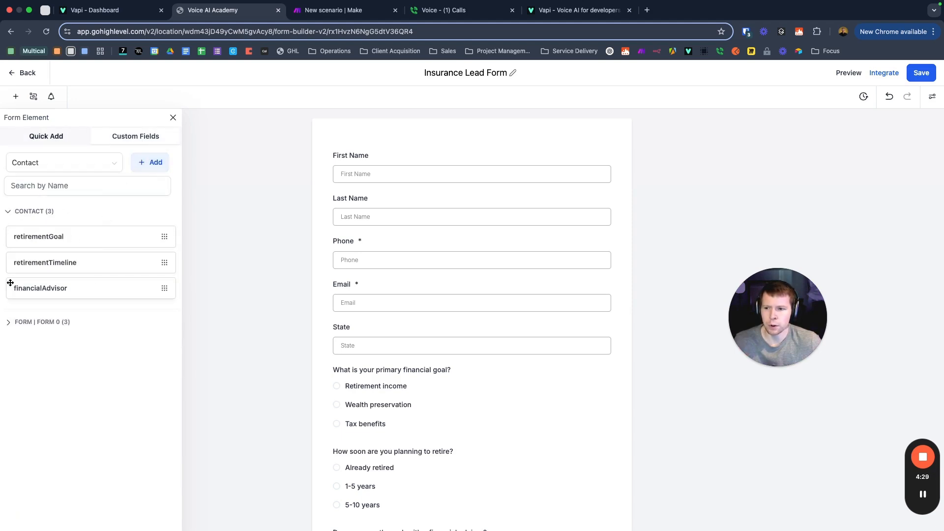
pyautogui.scroll(-4, 247, 287)
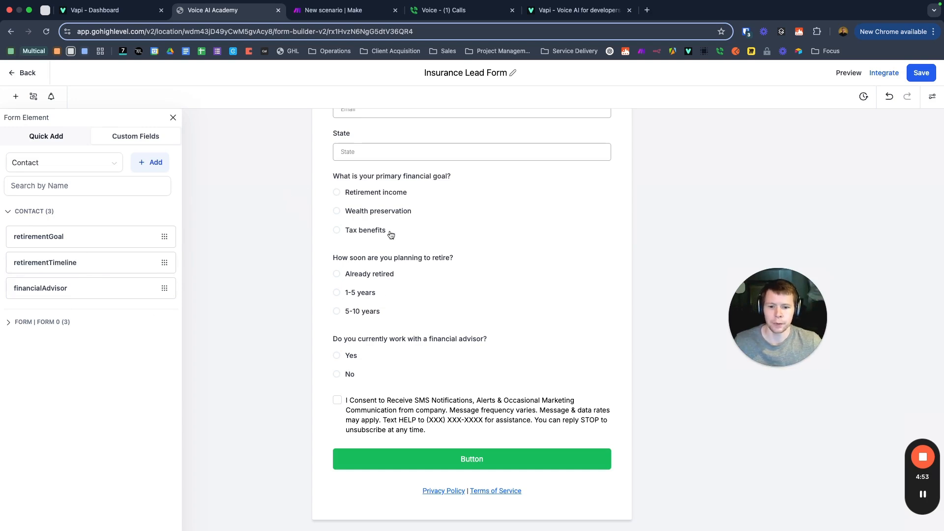
pyautogui.scroll(3, 391, 237)
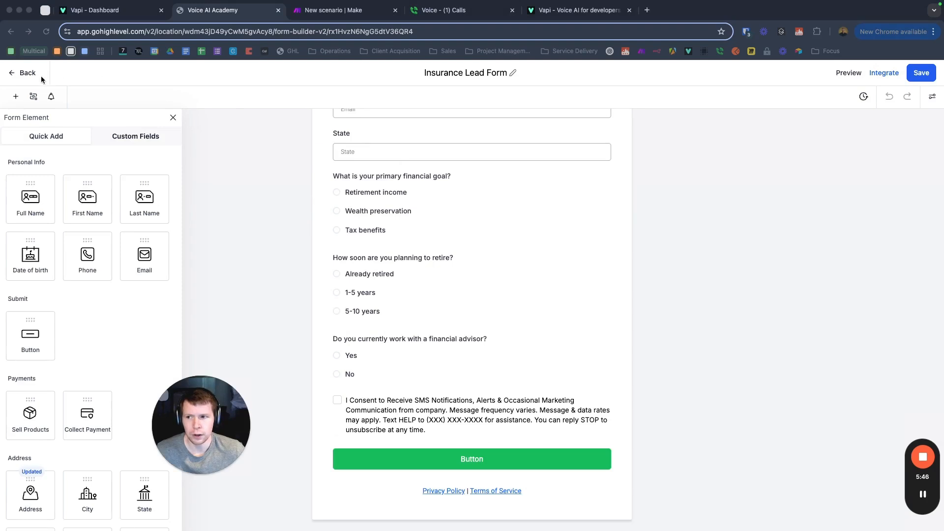
pyautogui.click(24, 73)
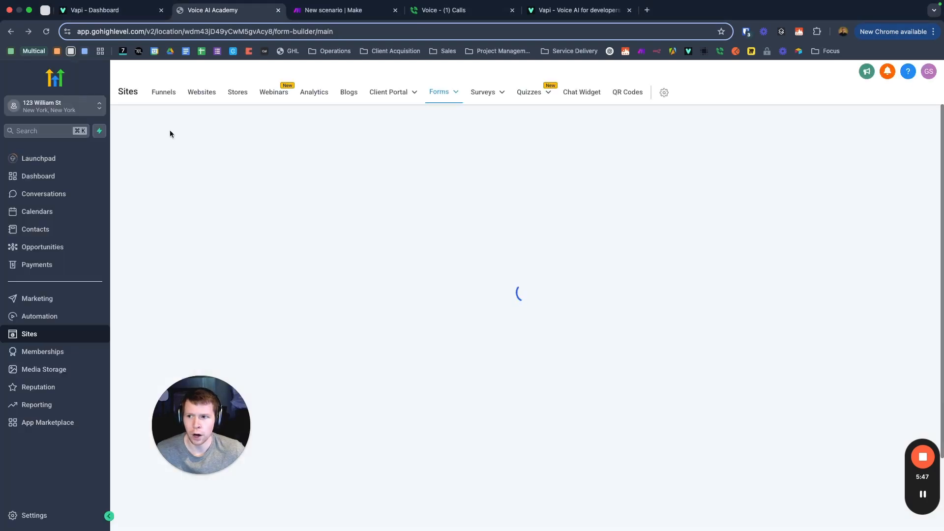
# Step: Under Automation, create a new workflow using Start from scratch and Continue
pyautogui.click(43, 320)
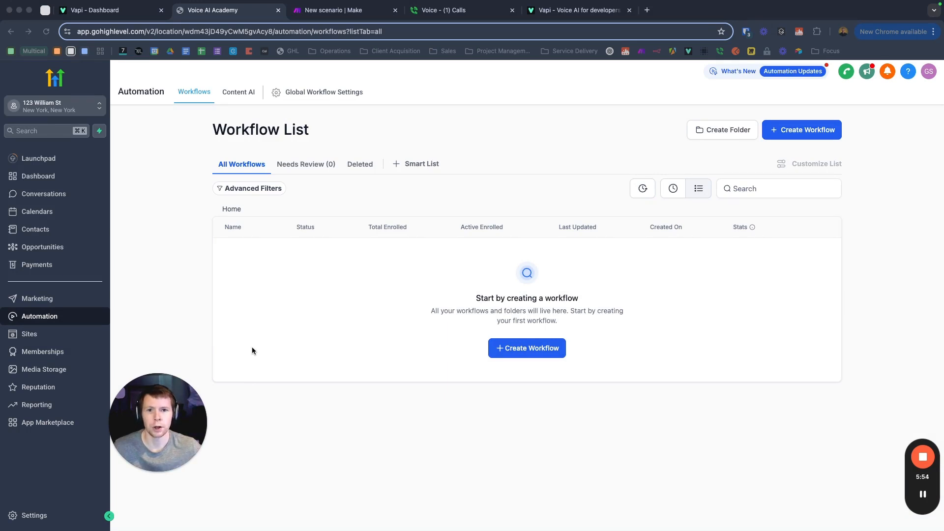
pyautogui.click(534, 351)
pyautogui.click(534, 351)
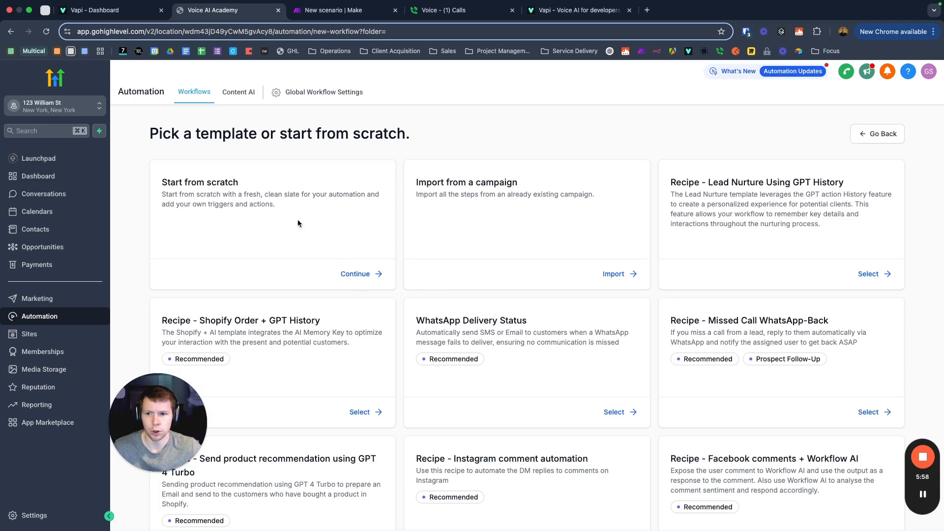
pyautogui.scroll(-8, 508, 300)
pyautogui.scroll(9, 488, 363)
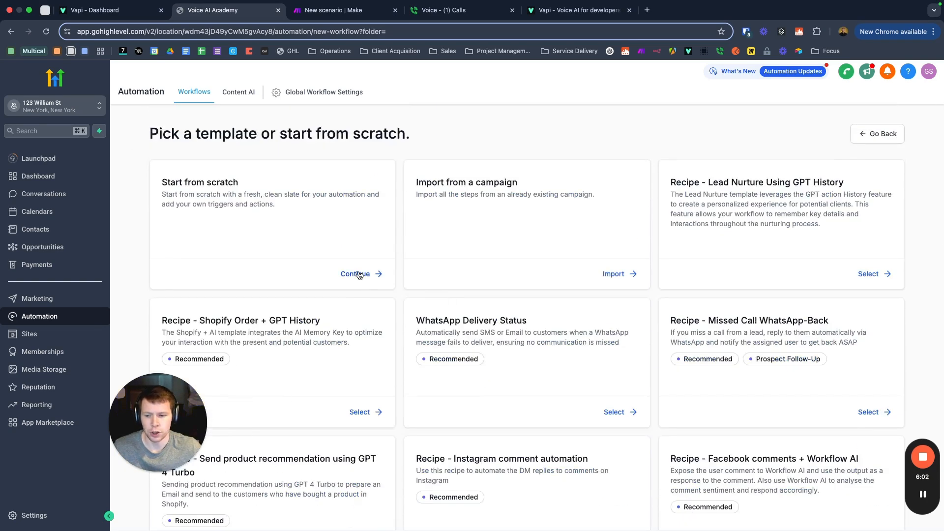
pyautogui.click(359, 274)
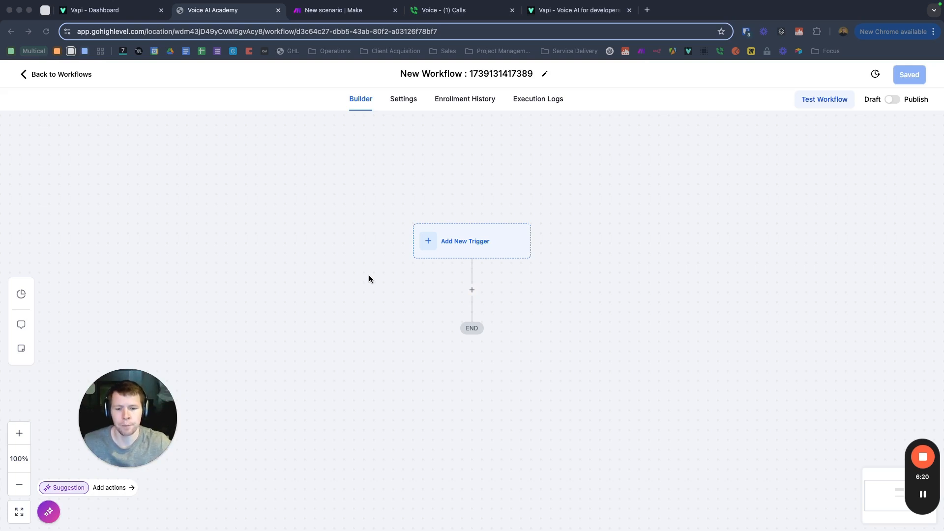
pyautogui.click(439, 238)
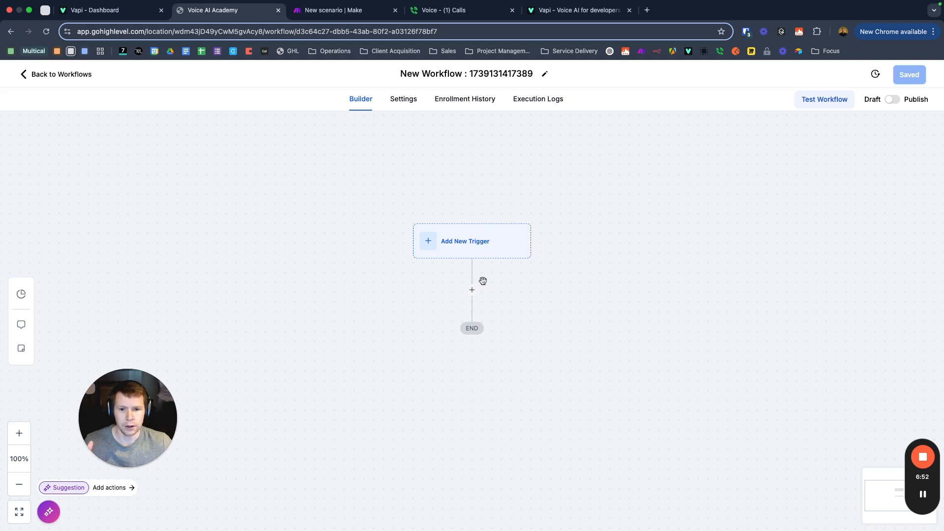
pyautogui.click(444, 240)
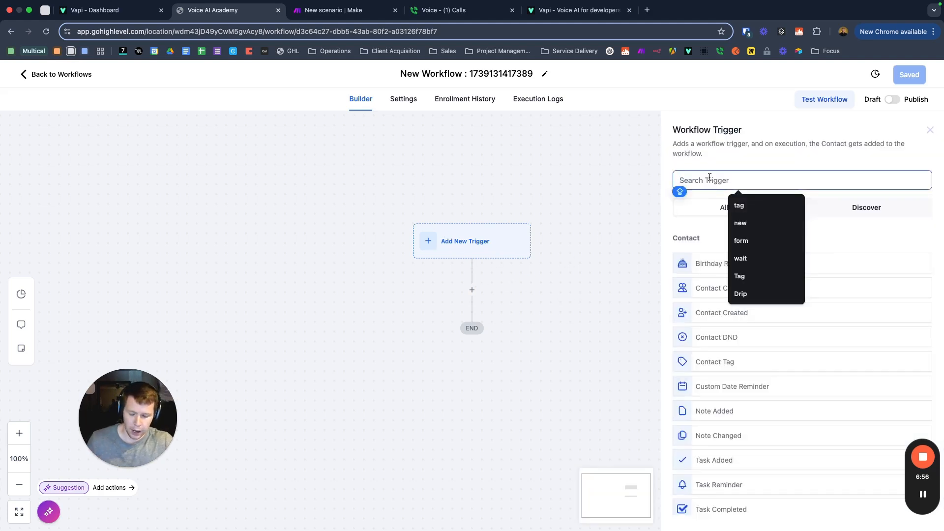
pyautogui.write('CON')
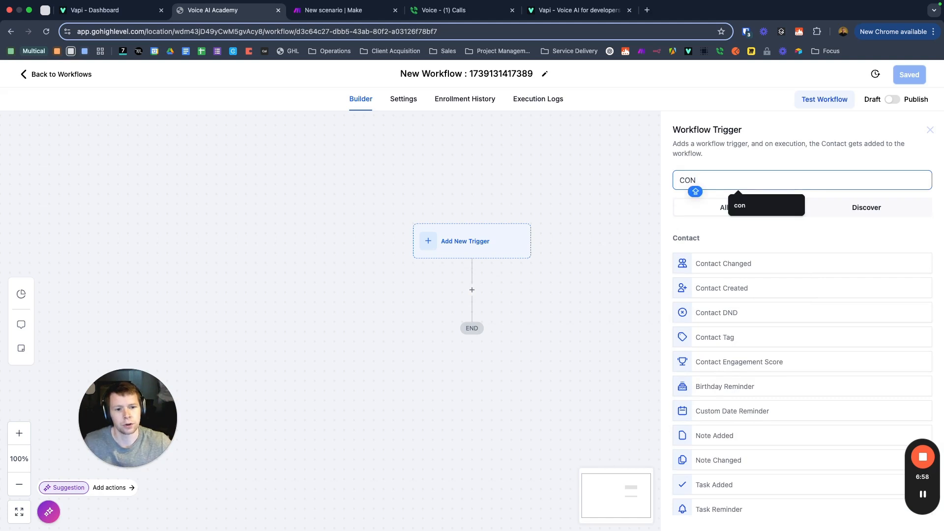
pyautogui.click(738, 333)
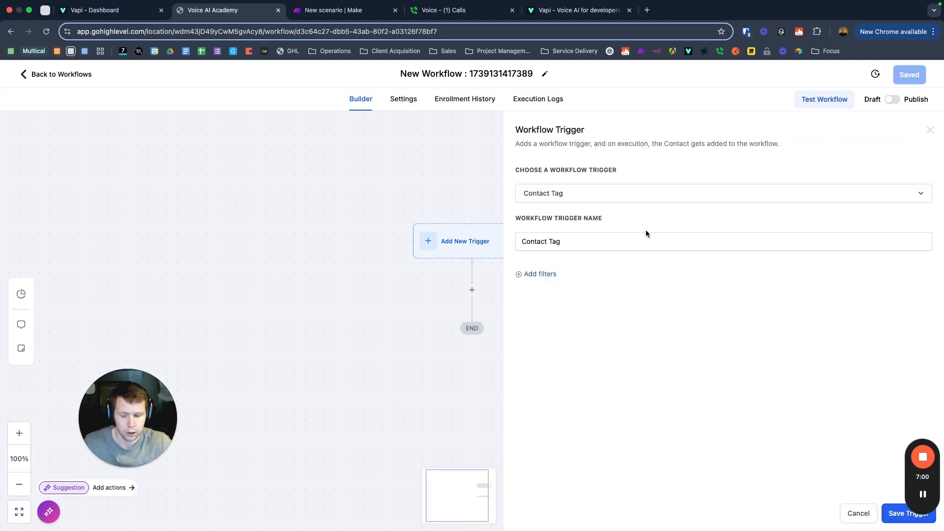
pyautogui.press('capslock')
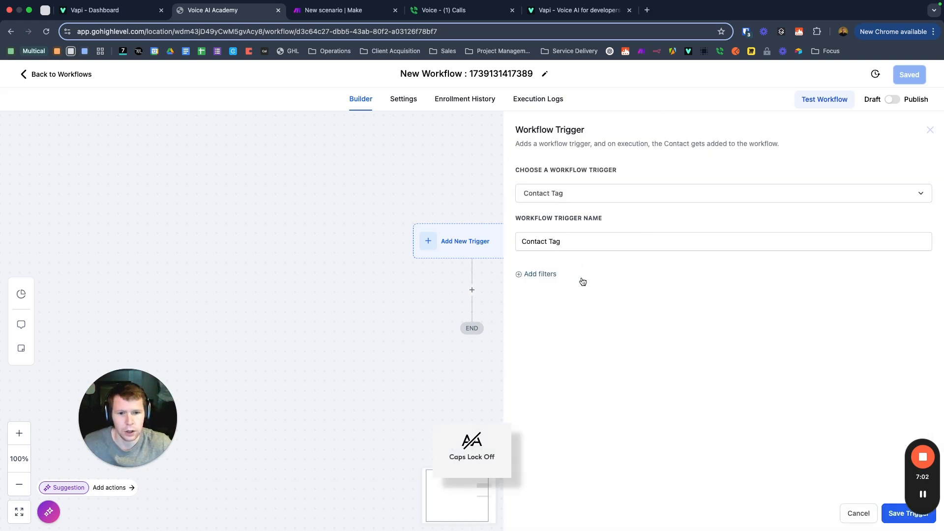
pyautogui.click(541, 275)
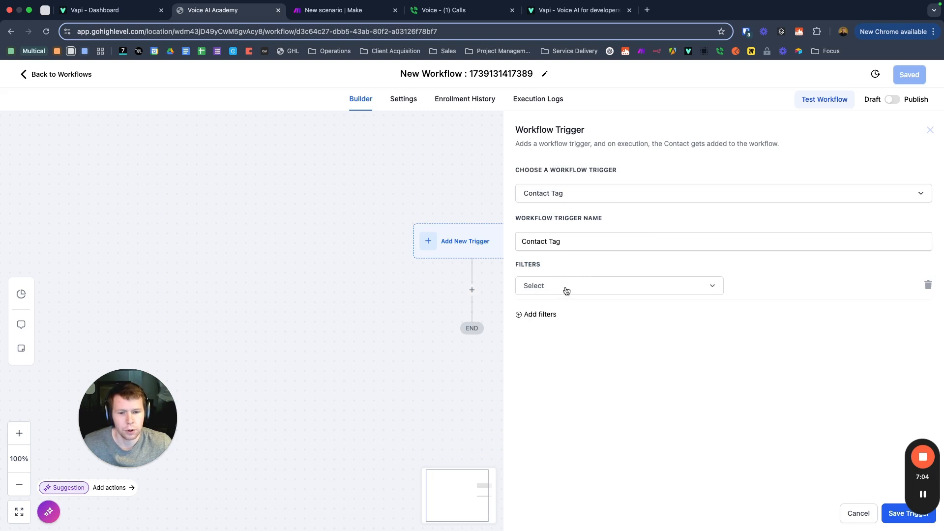
pyautogui.click(565, 288)
pyautogui.click(561, 355)
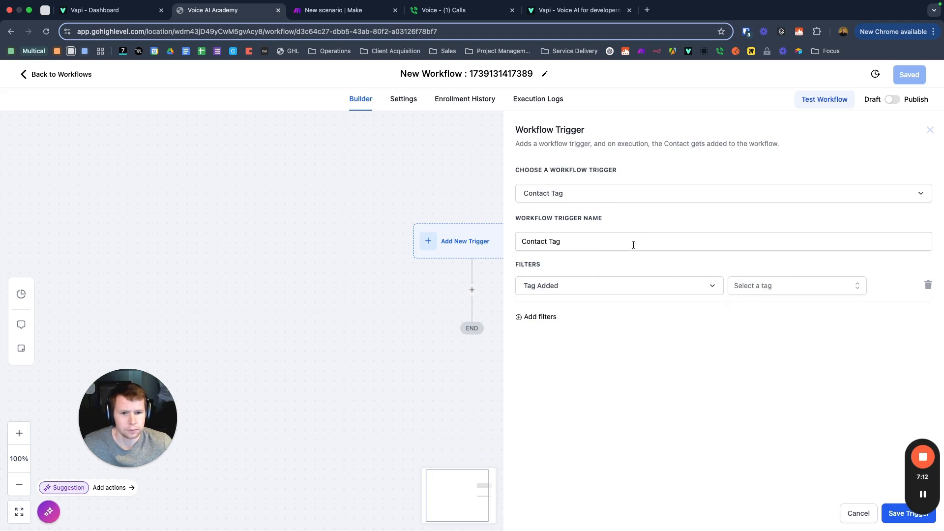
pyautogui.click(858, 514)
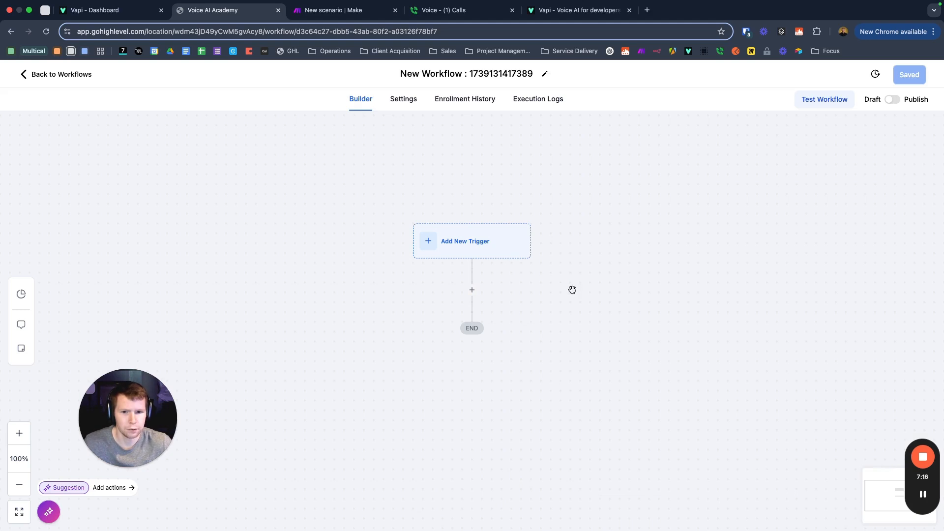
# Step: Add a Form Submitted trigger filtered by Form is Insurance Lead Form, and save it
pyautogui.click(478, 250)
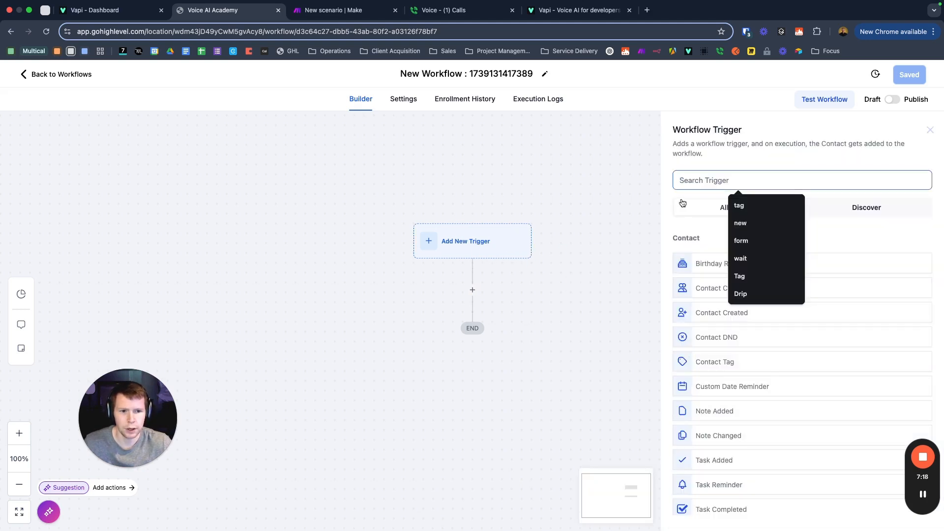
pyautogui.write('form')
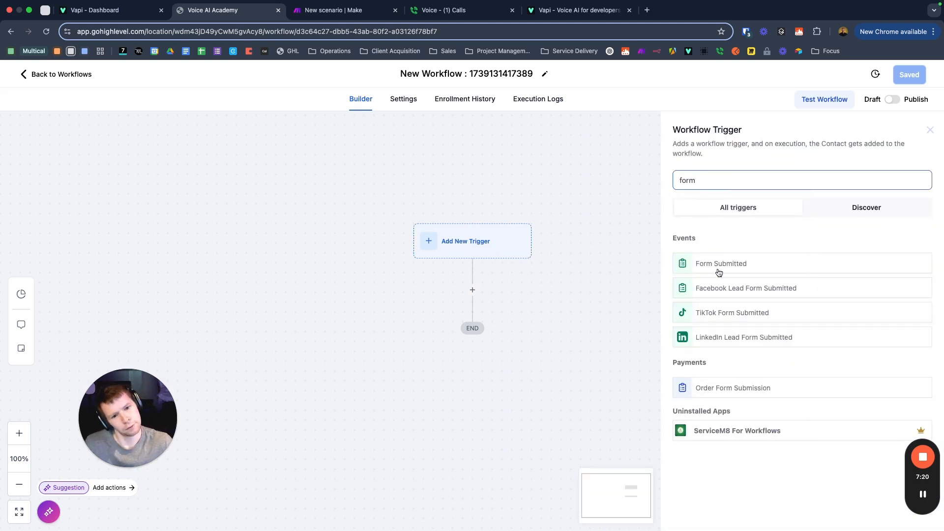
pyautogui.click(717, 270)
pyautogui.click(538, 275)
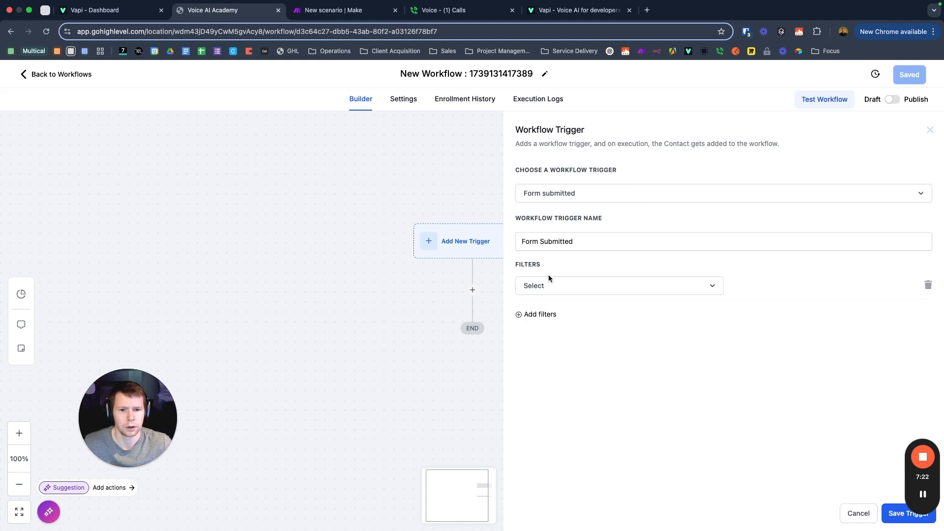
pyautogui.click(569, 290)
pyautogui.click(545, 357)
pyautogui.click(771, 287)
pyautogui.click(755, 314)
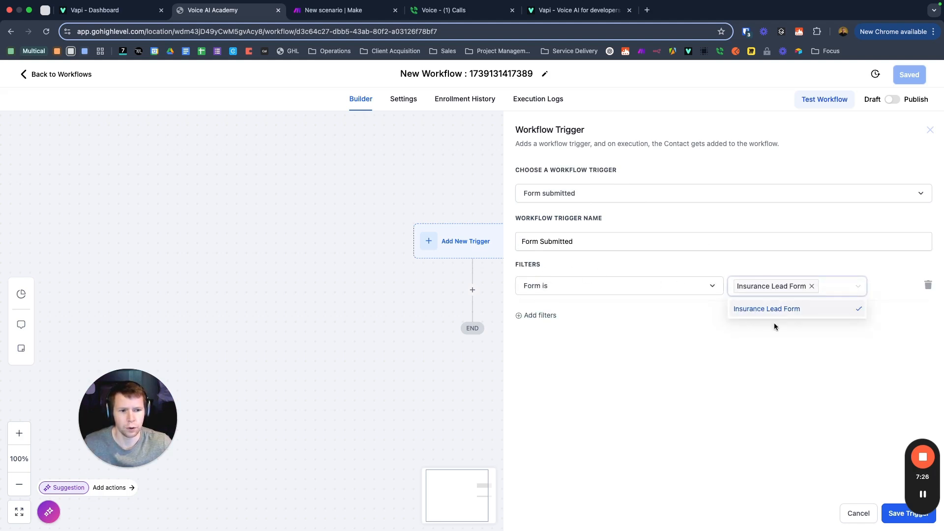
pyautogui.click(742, 343)
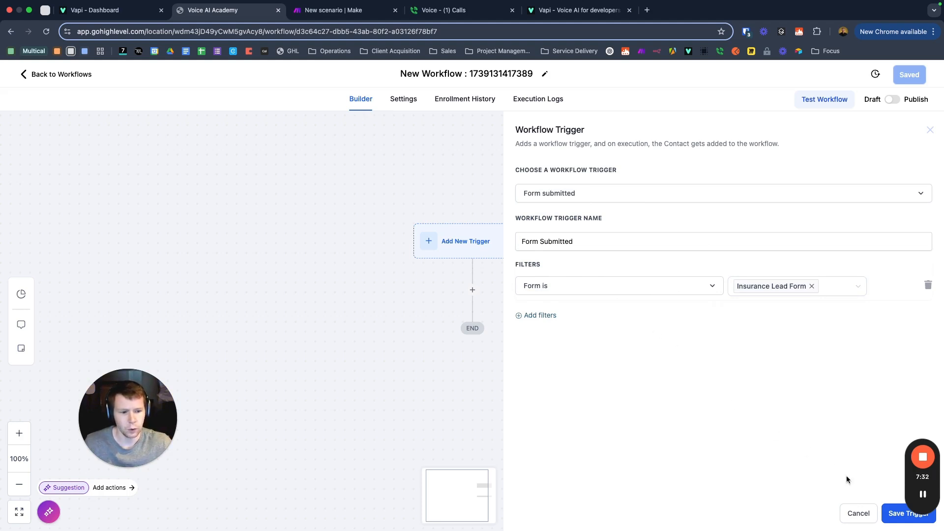
pyautogui.click(896, 521)
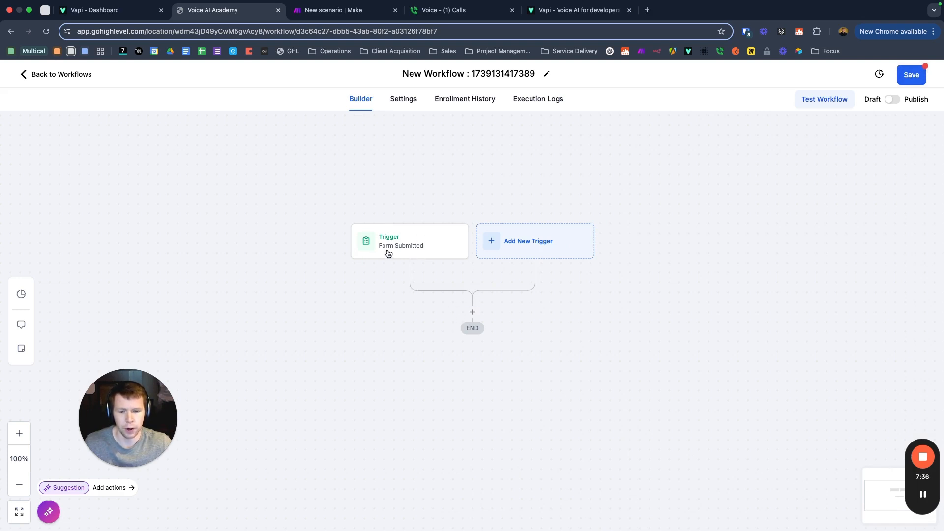
# Step: Add an Add Contact Tag action applying the 'ai caller' tag after the trigger
pyautogui.click(472, 312)
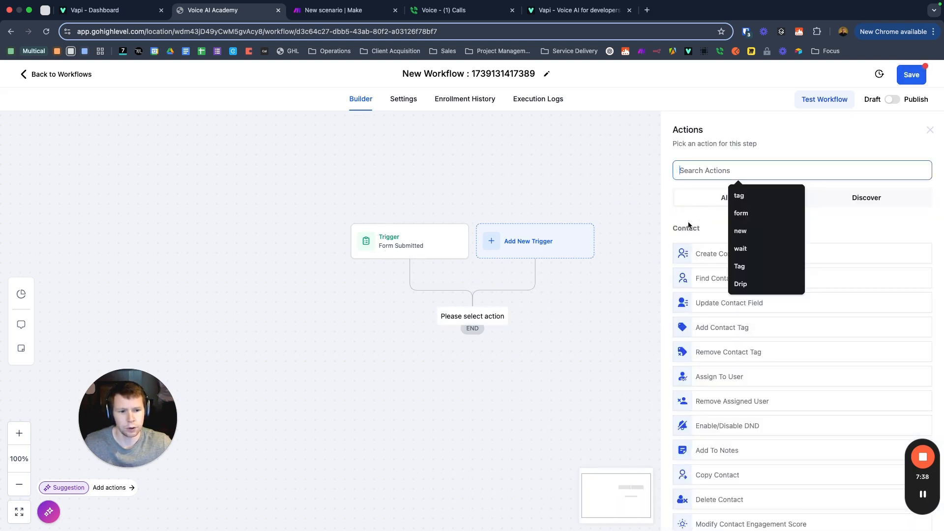
pyautogui.click(719, 329)
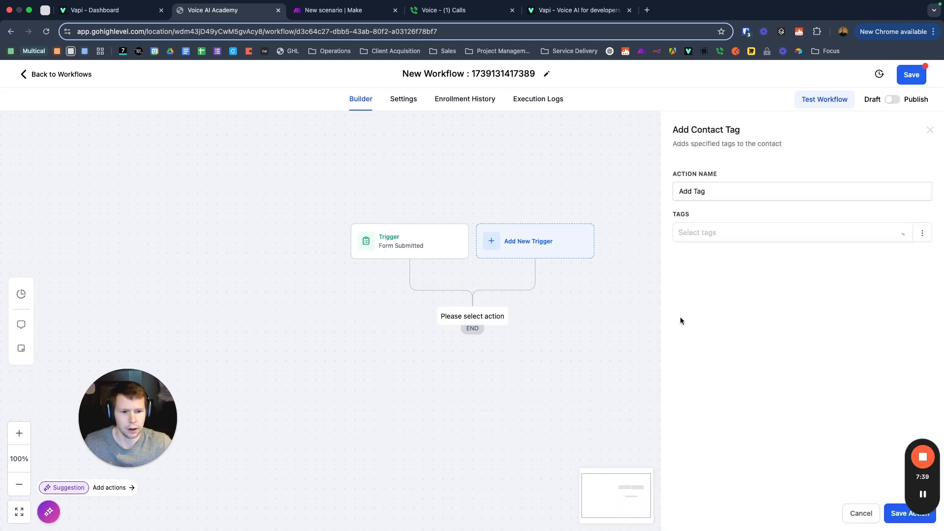
pyautogui.click(716, 233)
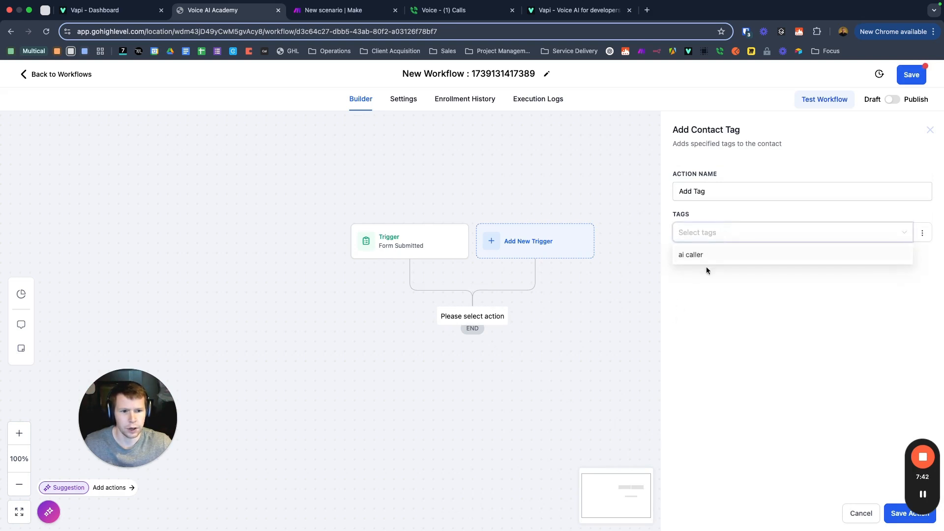
pyautogui.click(693, 255)
pyautogui.click(699, 319)
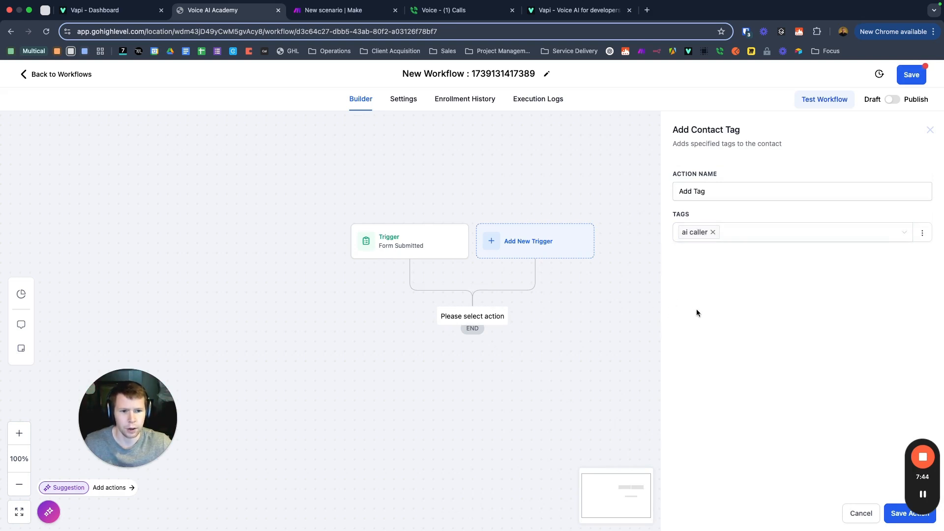
pyautogui.click(896, 516)
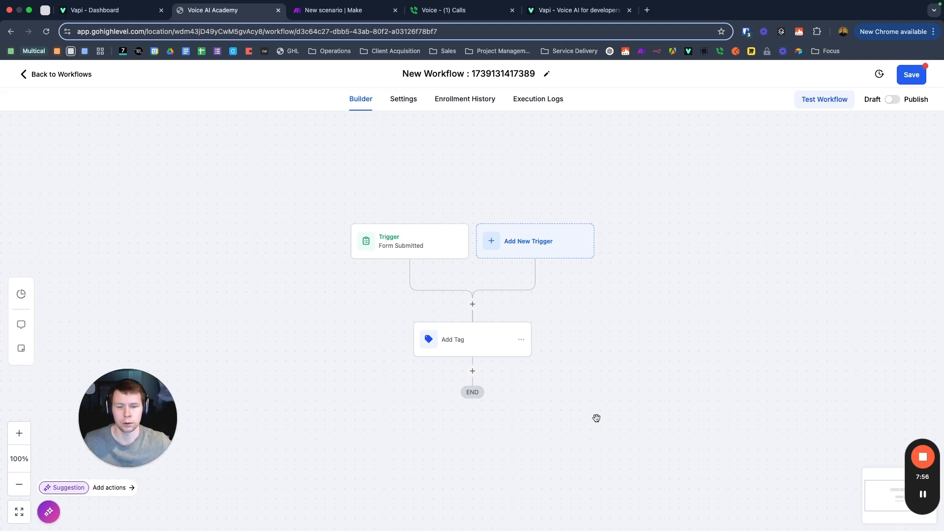
# Step: Publish the workflow, save it, and return to the Workflows list
pyautogui.click(895, 101)
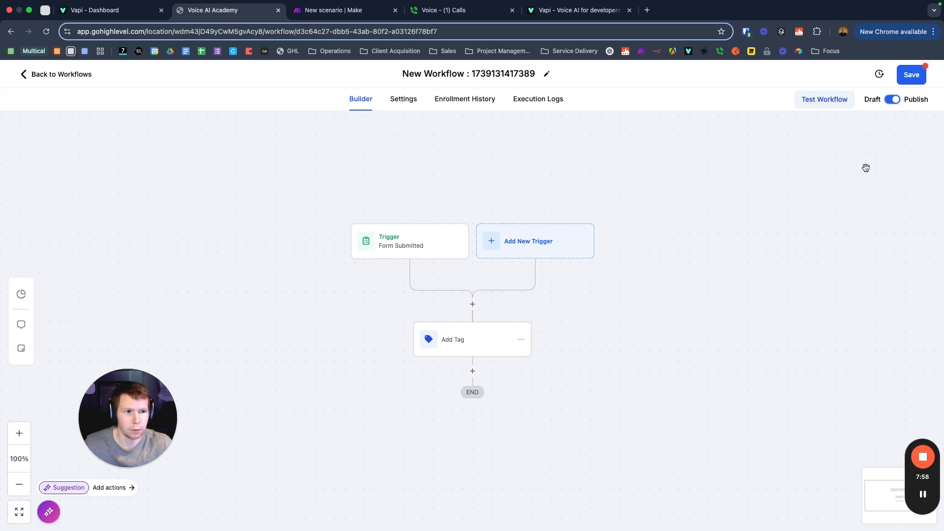
pyautogui.click(910, 79)
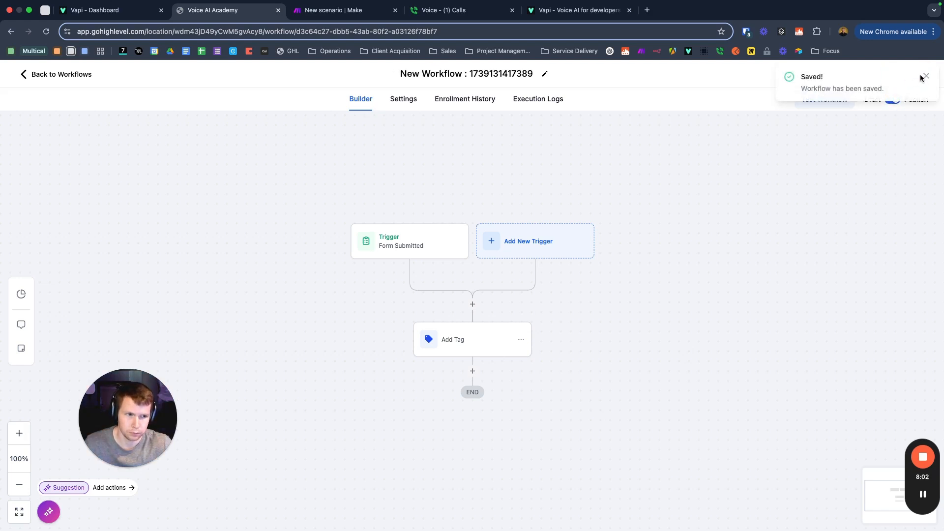
pyautogui.click(927, 76)
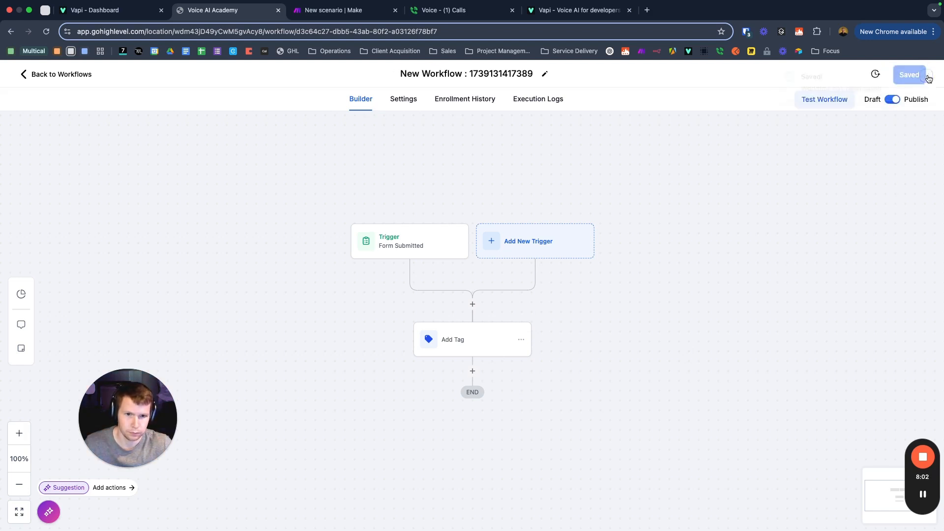
pyautogui.click(58, 74)
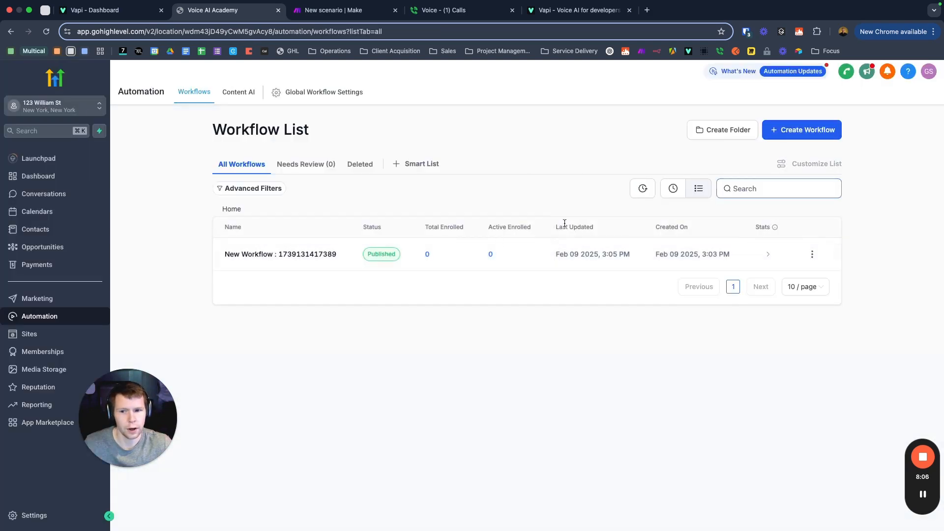
# Step: Rename the workflow to 'AI caller tag added', save it, and go back to the list
pyautogui.click(287, 255)
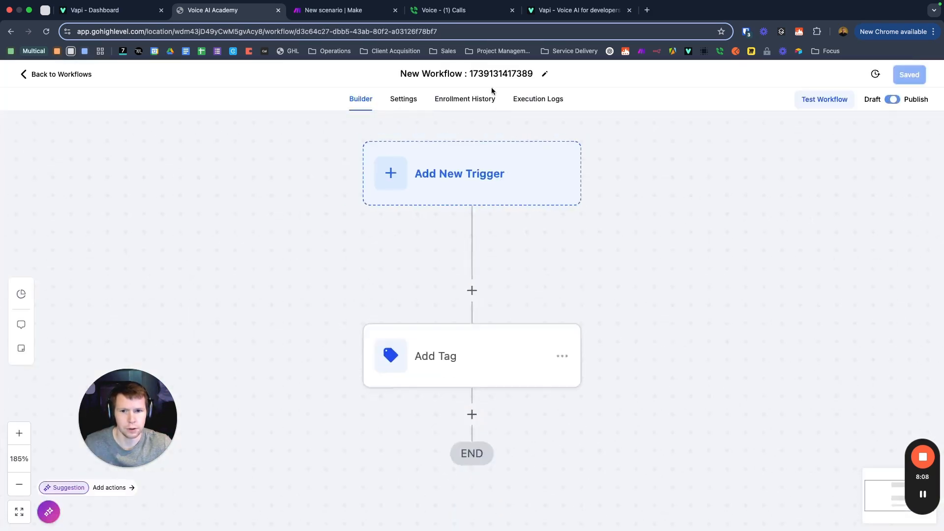
pyautogui.tripleClick(463, 77)
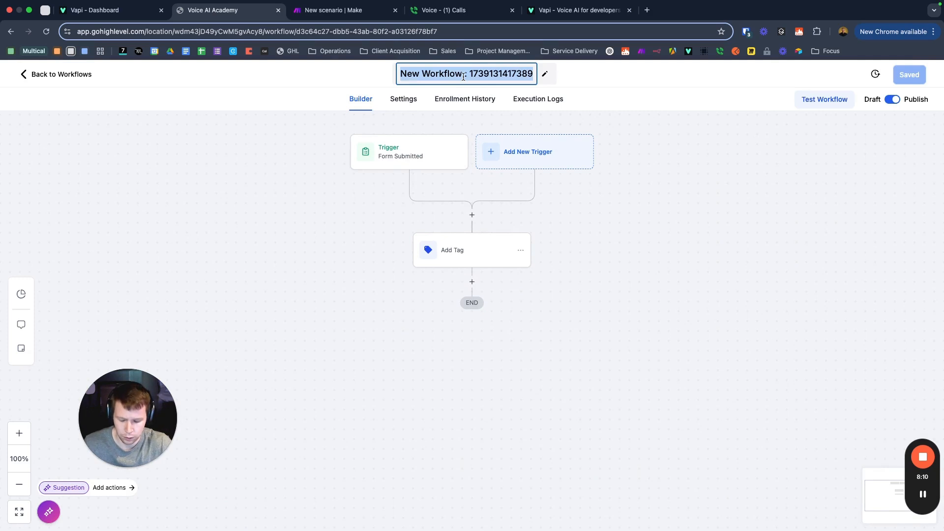
pyautogui.write('AI')
pyautogui.press('BackSpace')
pyautogui.press('BackSpace')
pyautogui.write('Alca')
pyautogui.write('c')
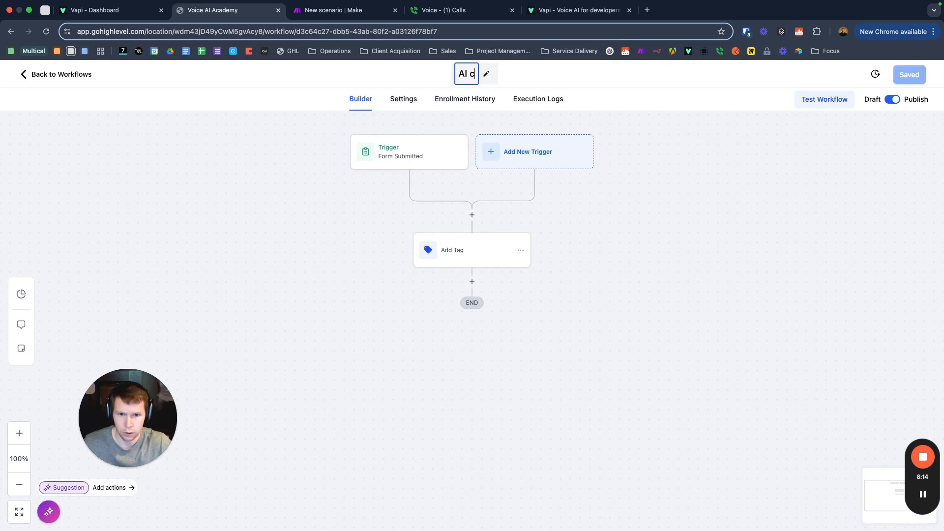
pyautogui.write('aller tag added')
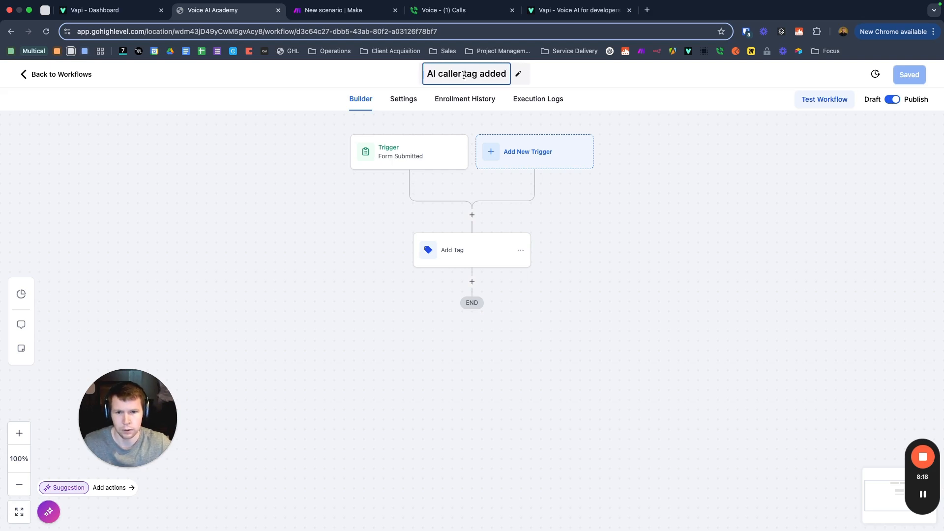
pyautogui.click(674, 238)
pyautogui.click(907, 76)
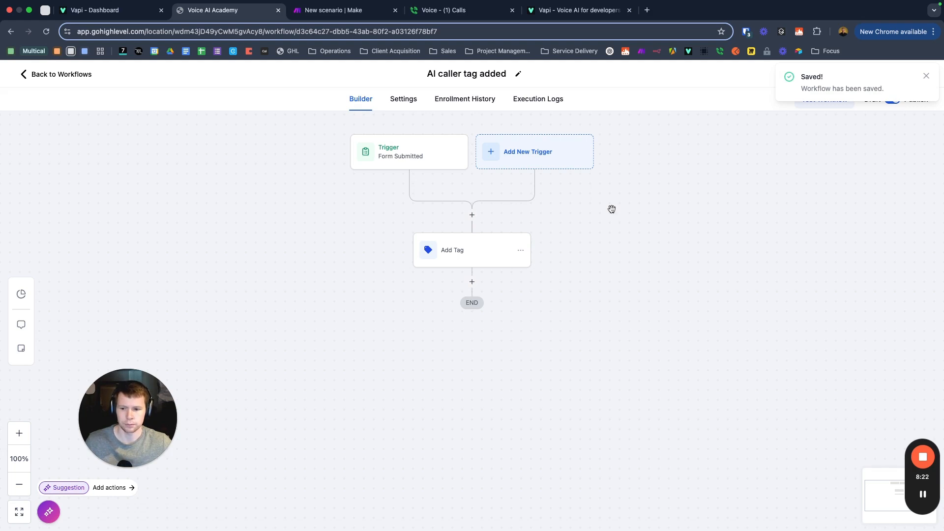
pyautogui.click(31, 74)
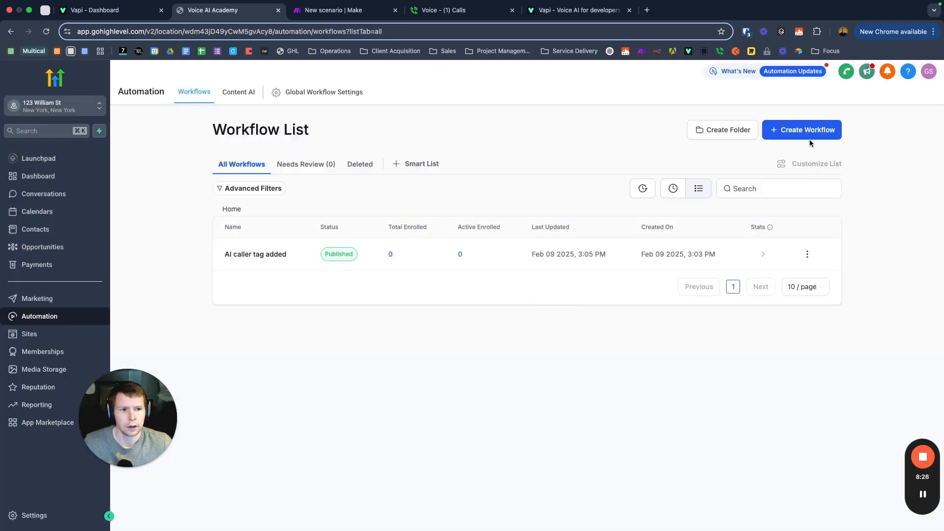
# Step: Create another workflow from scratch with a Contact Tag trigger
pyautogui.click(806, 134)
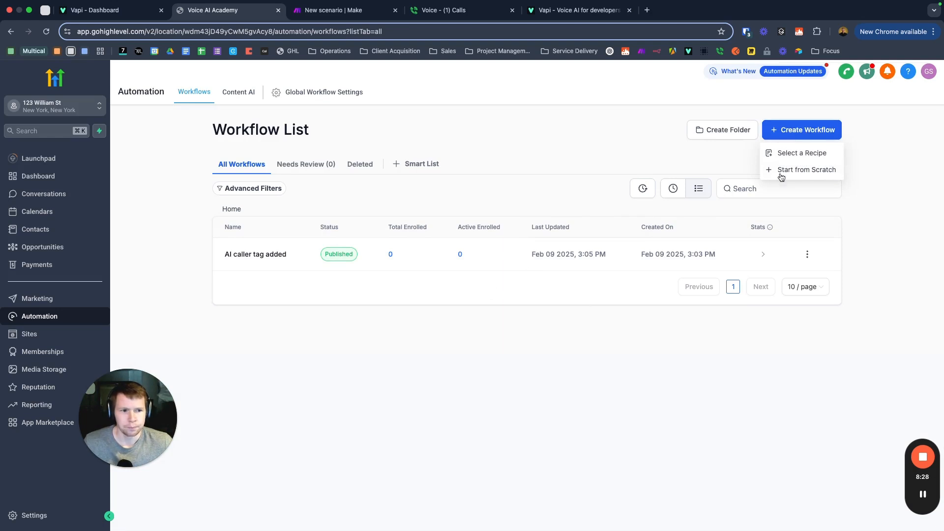
pyautogui.click(801, 170)
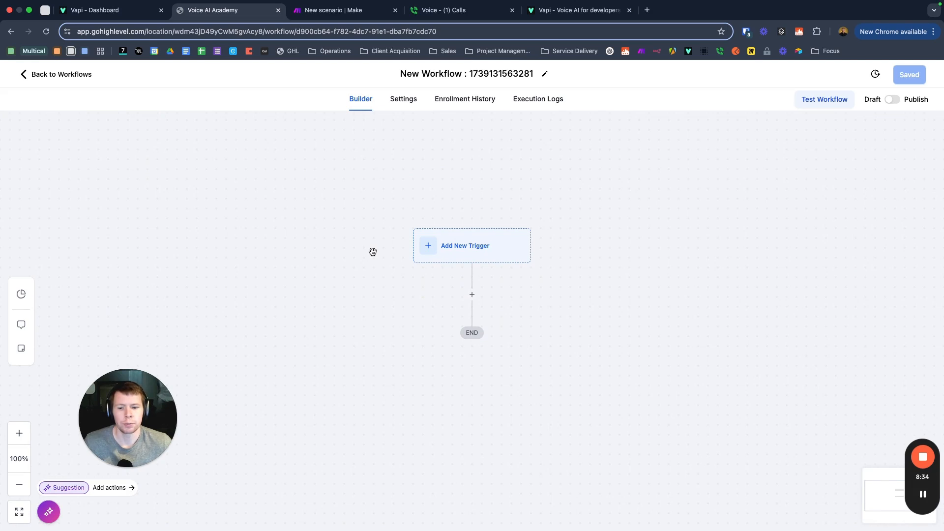
pyautogui.click(442, 247)
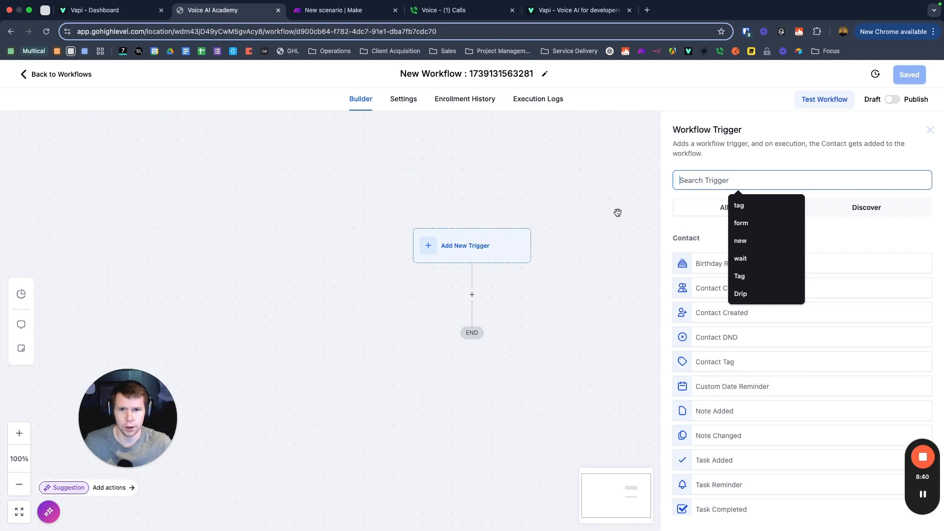
pyautogui.click(711, 363)
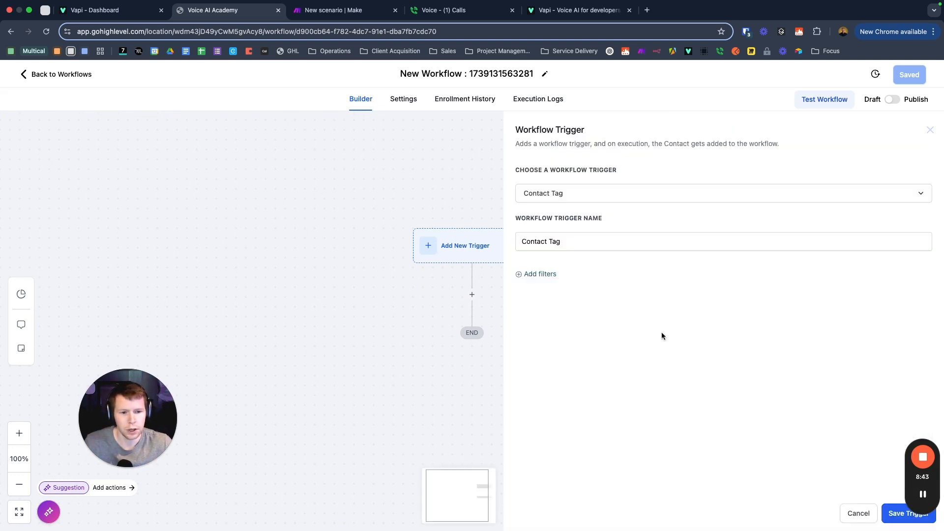
# Step: Filter the trigger to Tag Added = ai caller and save the trigger
pyautogui.click(542, 273)
pyautogui.click(566, 285)
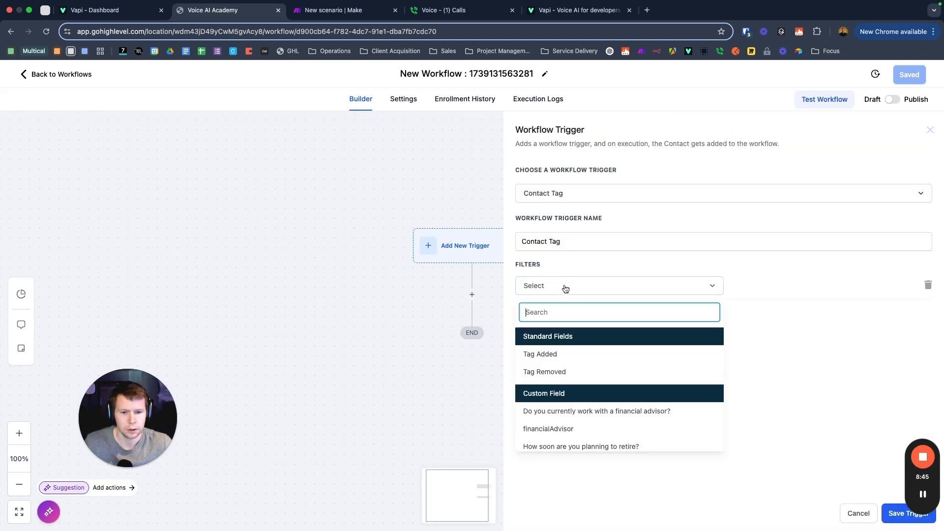
pyautogui.click(544, 355)
pyautogui.click(765, 283)
pyautogui.click(751, 347)
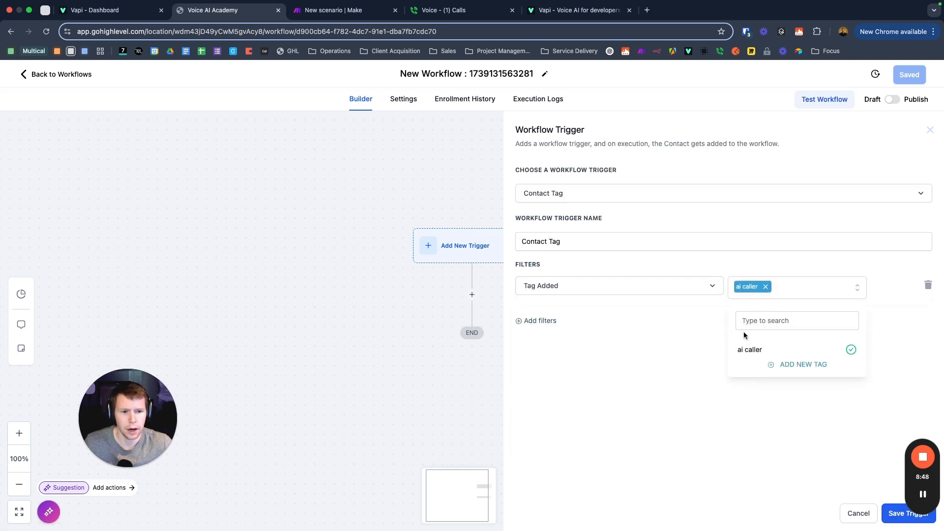
pyautogui.click(601, 367)
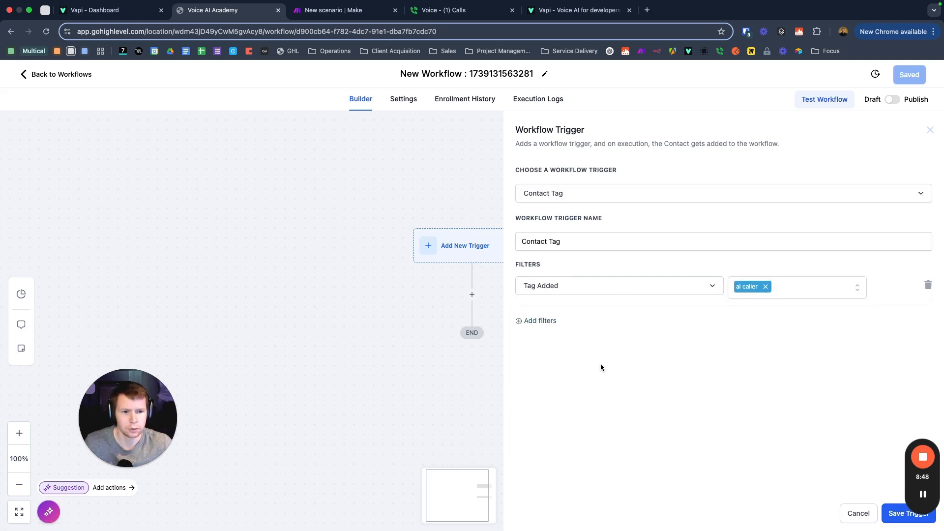
pyautogui.click(892, 515)
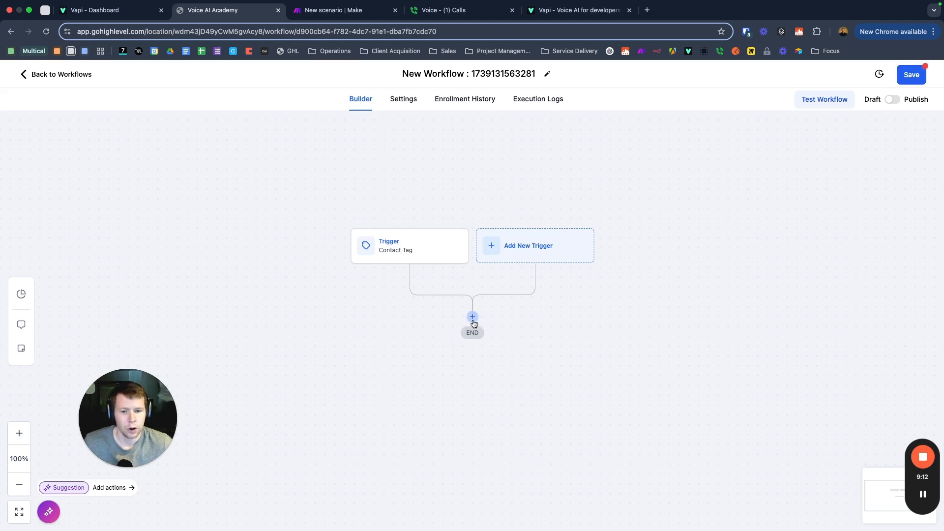
# Step: Add a first action below the Contact Tag trigger and focus the action search box
pyautogui.click(472, 316)
pyautogui.scroll(-3, 729, 310)
pyautogui.scroll(3, 787, 295)
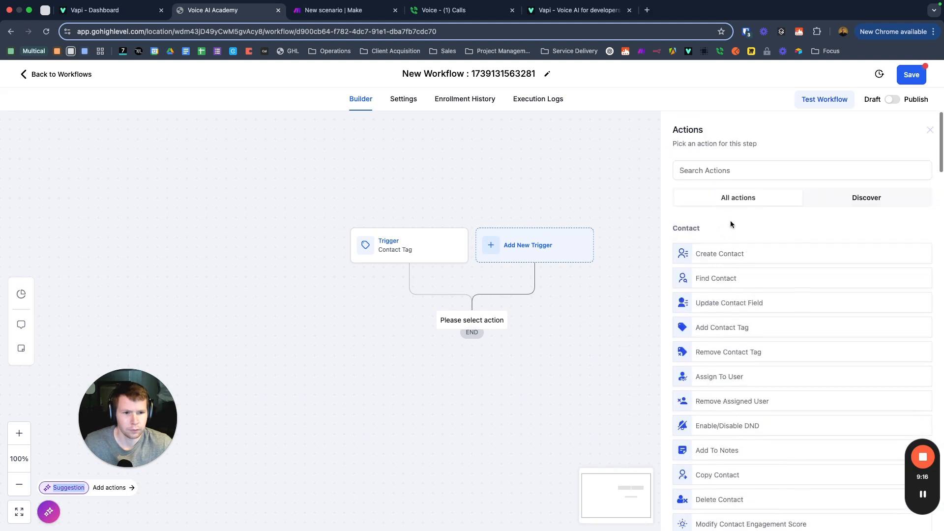
pyautogui.click(711, 173)
# Step: Add a Send SMS step with message body 'dfsf' and save it
pyautogui.write('sms')
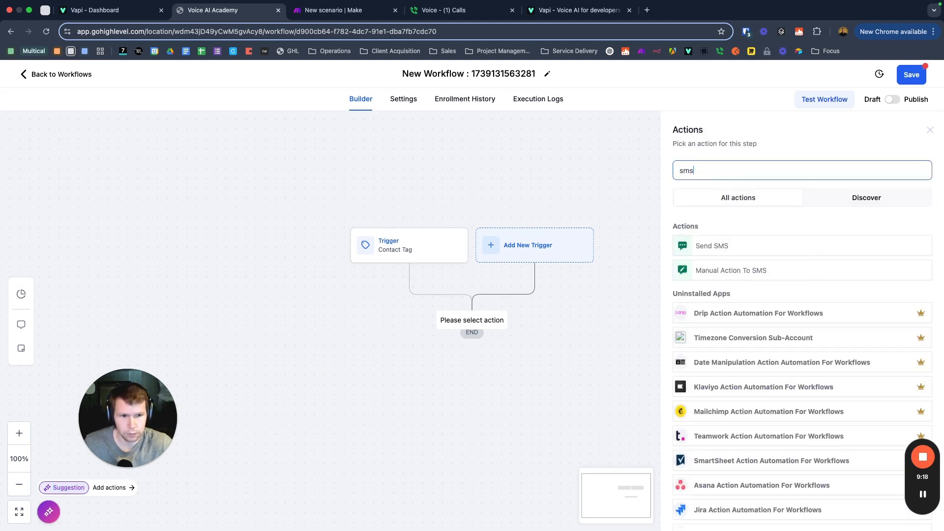
pyautogui.click(723, 247)
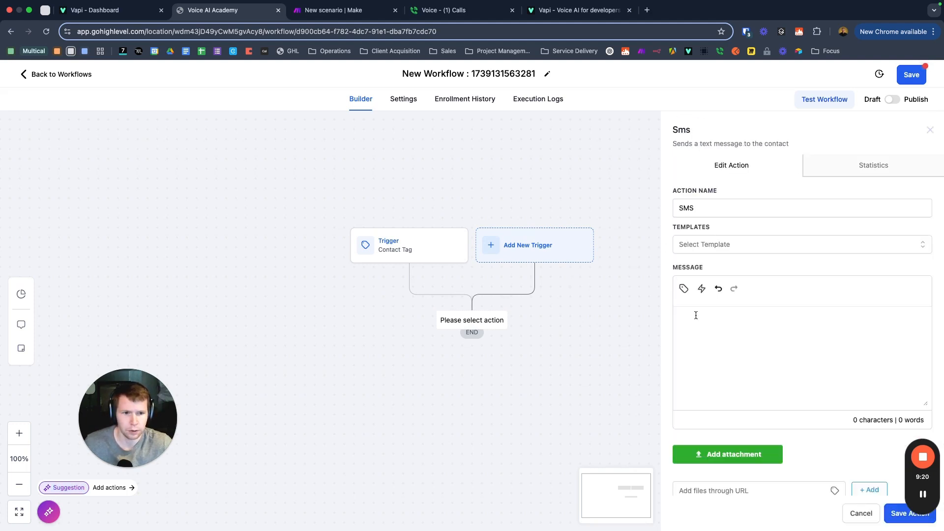
pyautogui.click(726, 355)
pyautogui.write('dfsf')
pyautogui.click(905, 513)
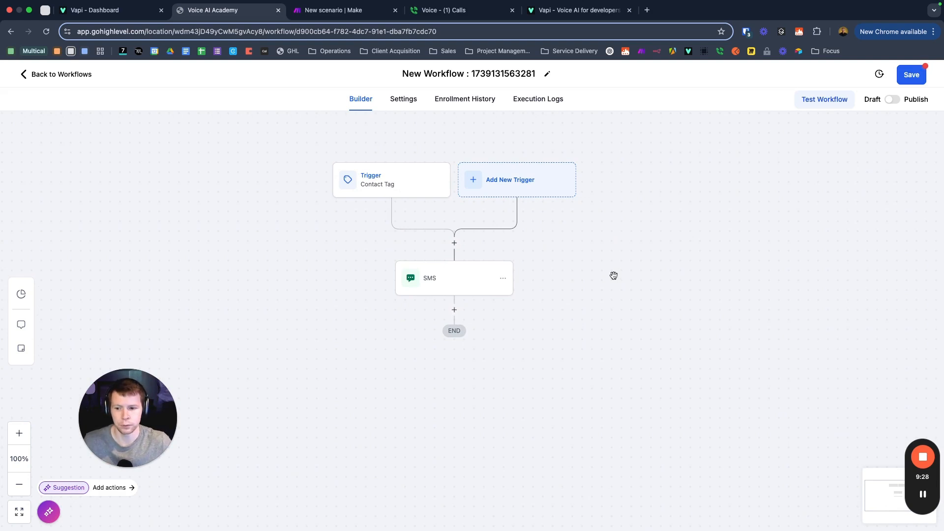
# Step: Add a Send Email step after the SMS with subject 'sdfsd' and save it
pyautogui.click(455, 310)
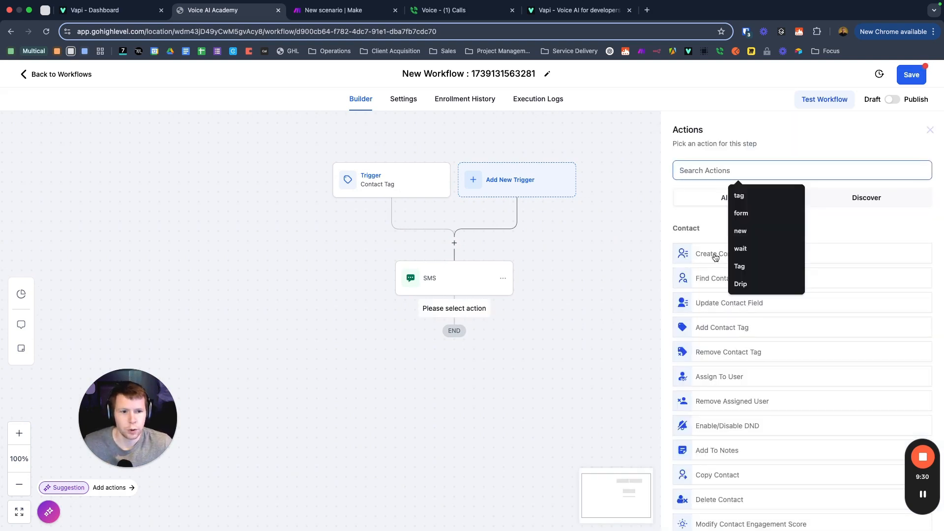
pyautogui.write('ema')
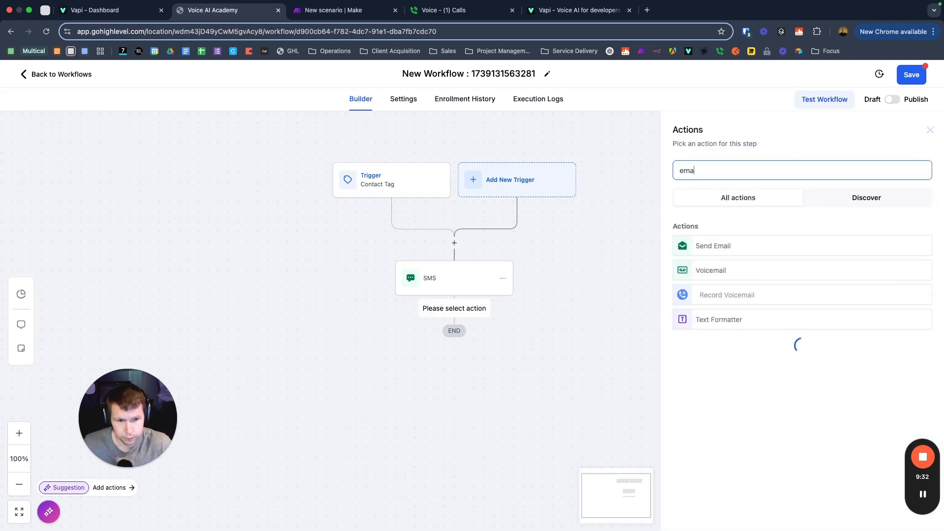
pyautogui.click(709, 245)
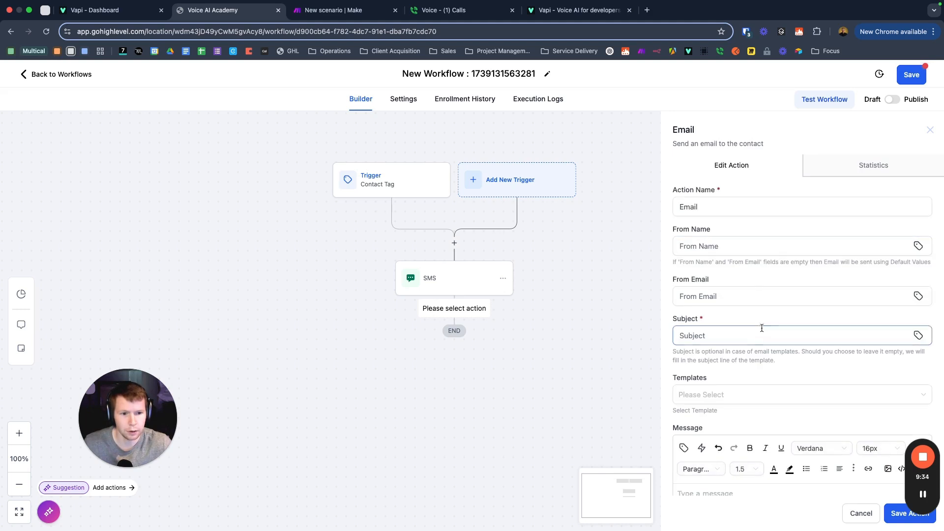
pyautogui.click(729, 333)
pyautogui.write('sdfsd')
pyautogui.click(887, 513)
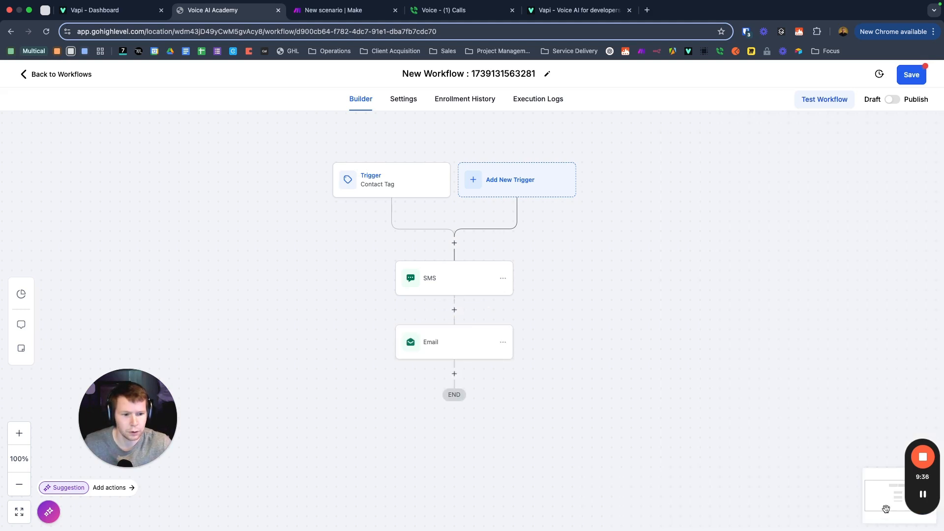
pyautogui.scroll(-1, 609, 277)
pyautogui.scroll(1, 607, 273)
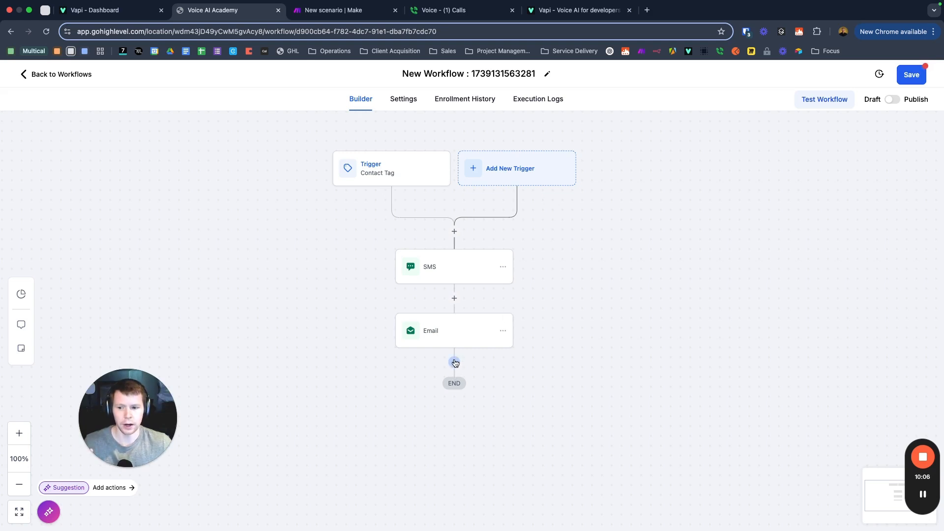
# Step: Add a Drip step after Email with batch size changed from 100 to 1
pyautogui.click(455, 363)
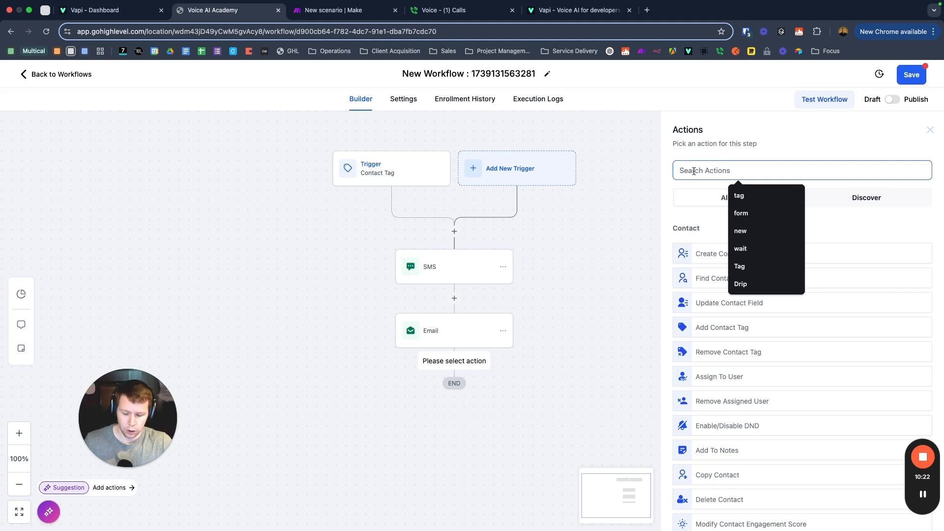
pyautogui.write('drip')
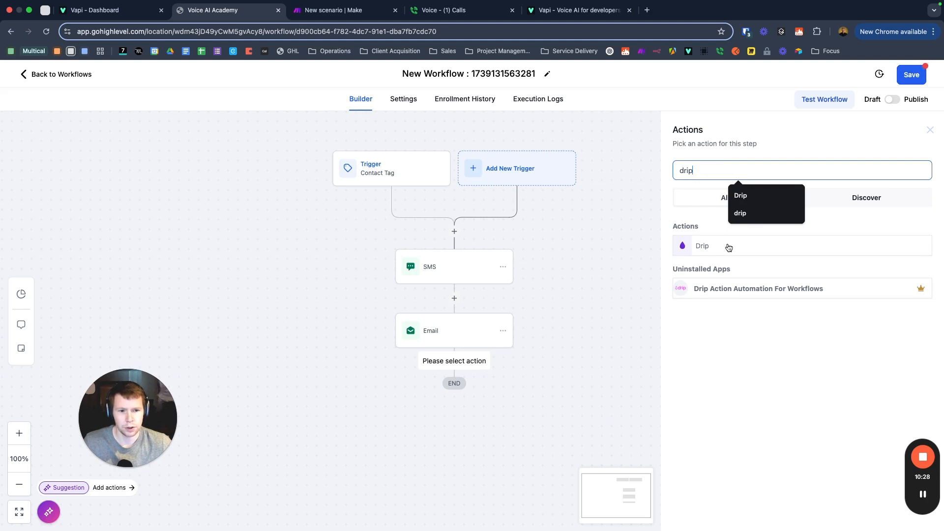
pyautogui.click(729, 247)
pyautogui.moveTo(709, 232); pyautogui.dragTo(646, 234)
pyautogui.write('1')
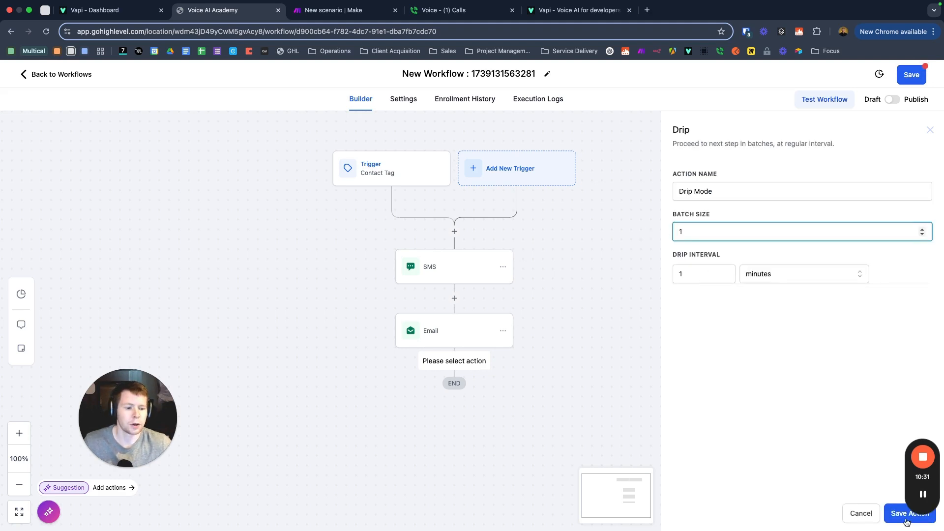
pyautogui.click(907, 516)
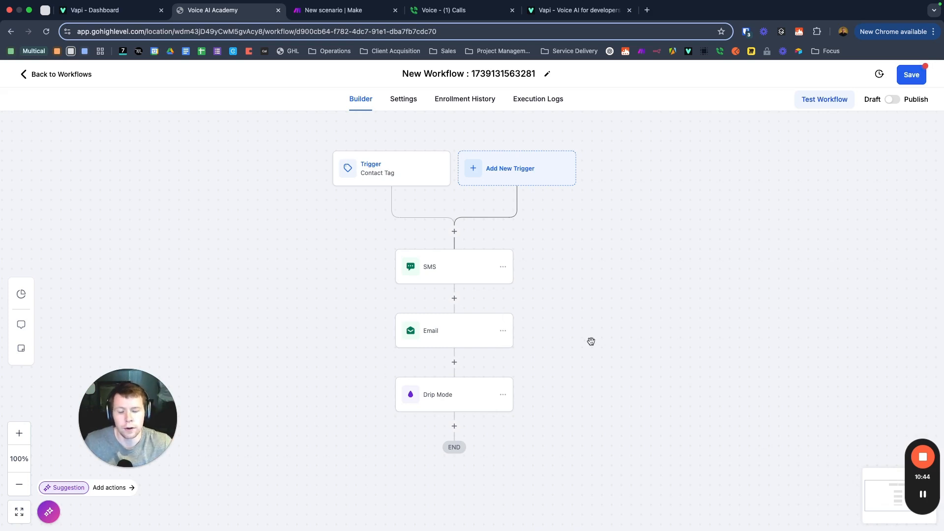
# Step: Reopen the Drip Mode step's settings to review them
pyautogui.scroll(-2, 609, 335)
pyautogui.scroll(2, 605, 335)
pyautogui.click(449, 403)
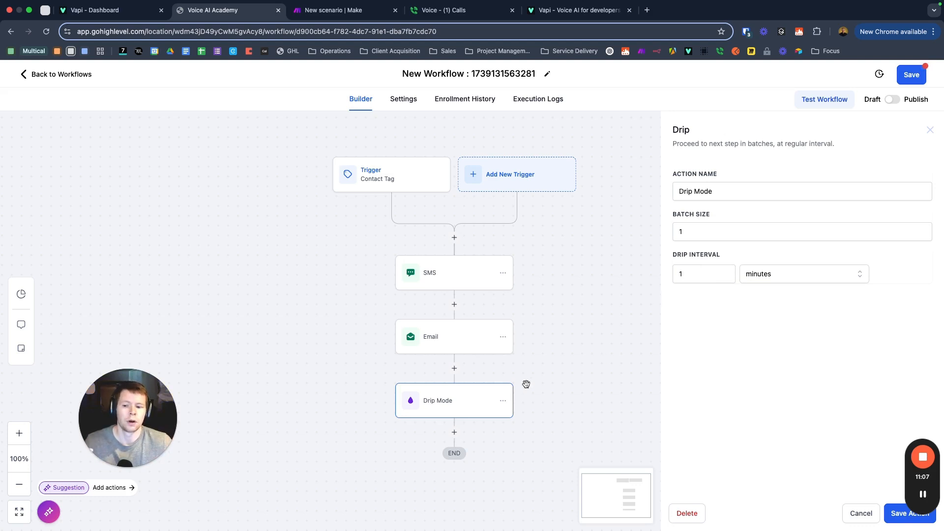
pyautogui.scroll(-2, 561, 371)
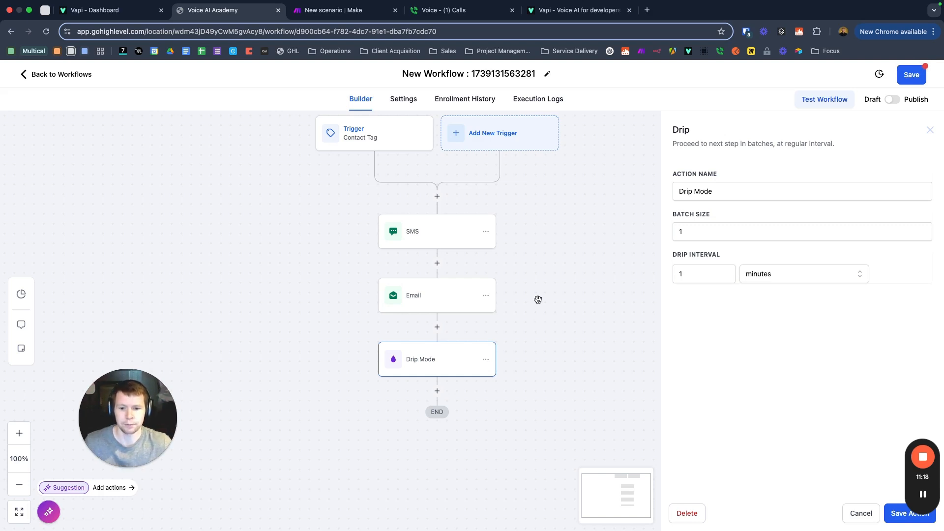
# Step: Delete the Drip Mode step from the workflow
pyautogui.click(867, 516)
pyautogui.click(494, 345)
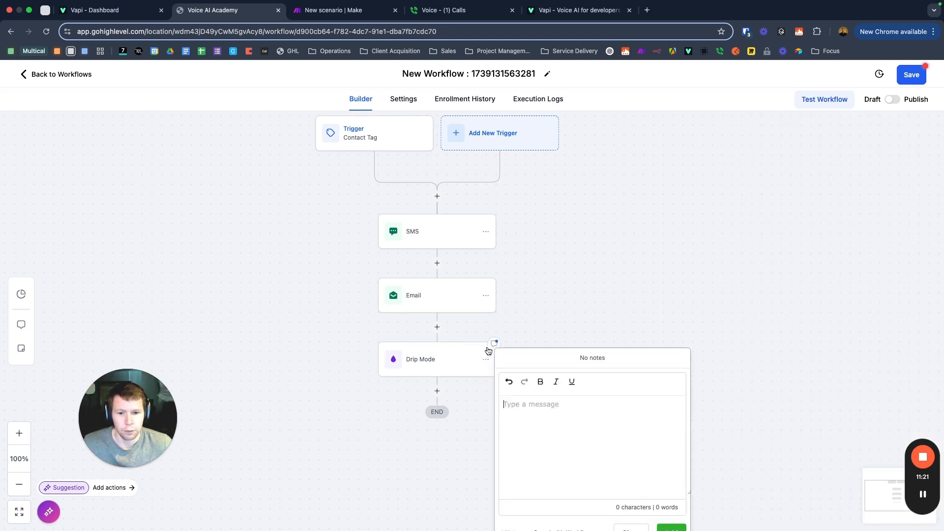
pyautogui.click(456, 351)
pyautogui.click(485, 359)
pyautogui.click(525, 435)
pyautogui.click(578, 383)
pyautogui.click(567, 327)
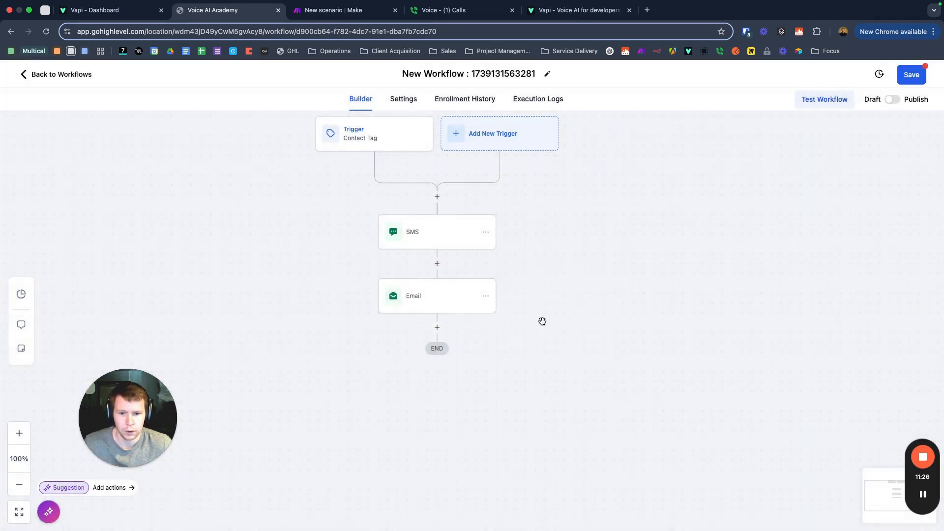
# Step: Delete the Email and SMS steps, then begin a new action after the trigger
pyautogui.click(486, 297)
pyautogui.click(523, 371)
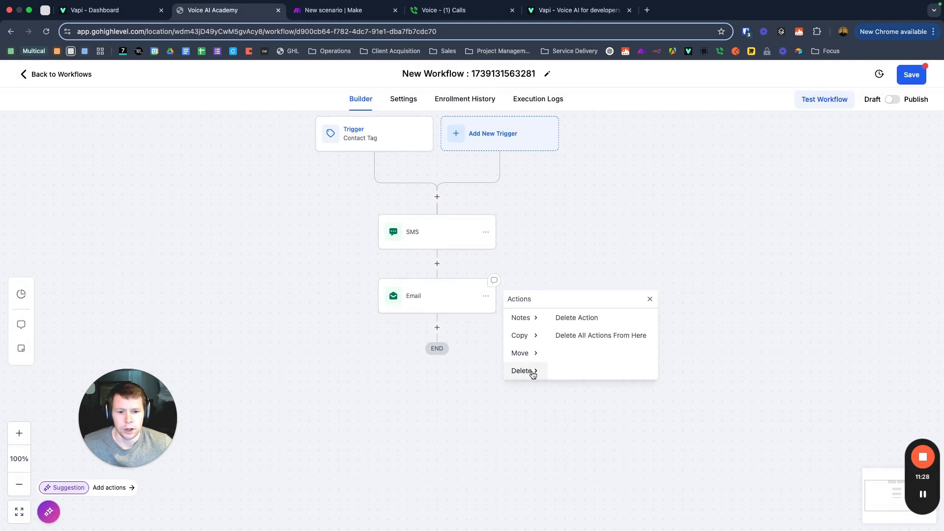
pyautogui.click(576, 318)
pyautogui.click(575, 327)
pyautogui.click(486, 232)
pyautogui.click(522, 306)
pyautogui.click(577, 255)
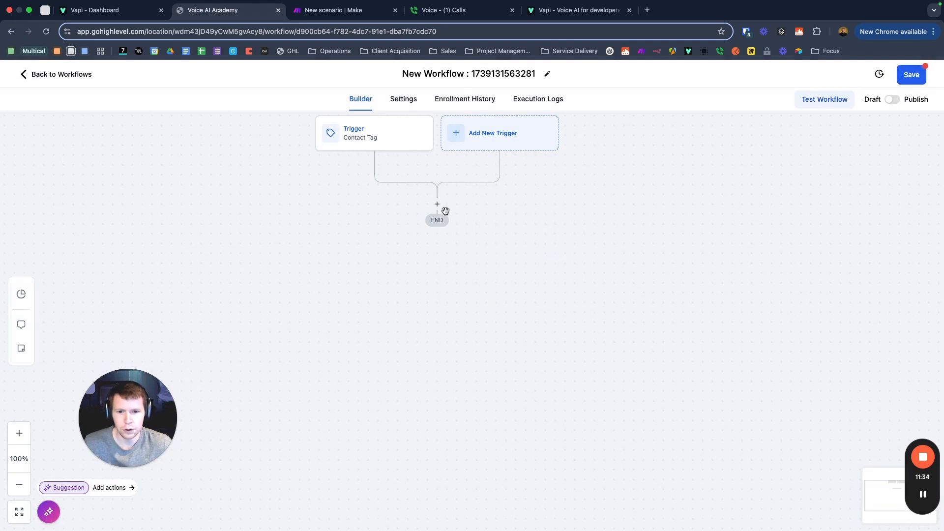
pyautogui.click(442, 206)
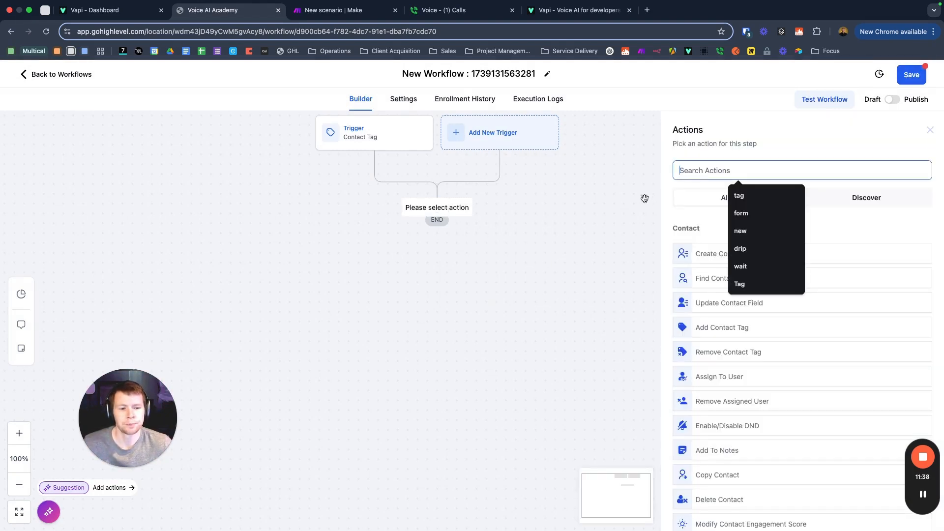
# Step: Search 'web' and choose the Webhook action, then focus its URL field
pyautogui.write('webh')
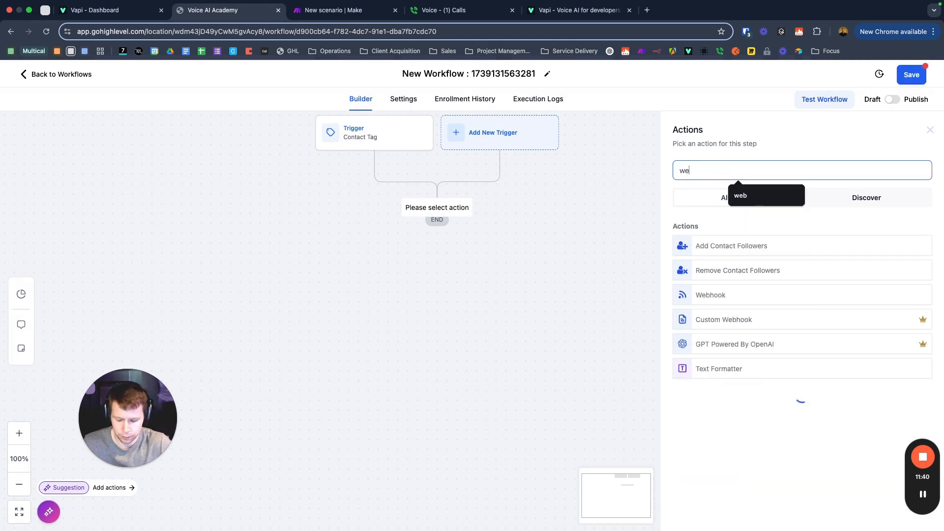
pyautogui.press('BackSpace')
pyautogui.click(722, 244)
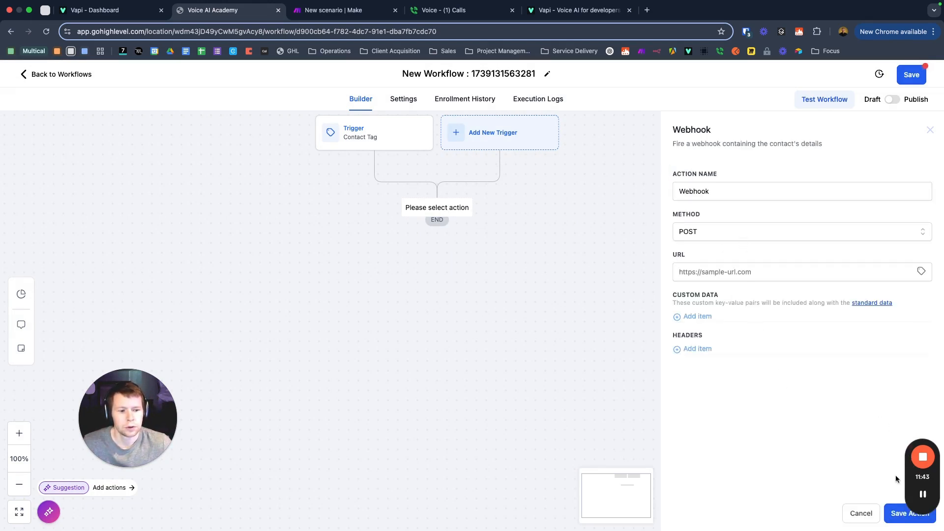
pyautogui.moveTo(906, 475); pyautogui.dragTo(901, 452)
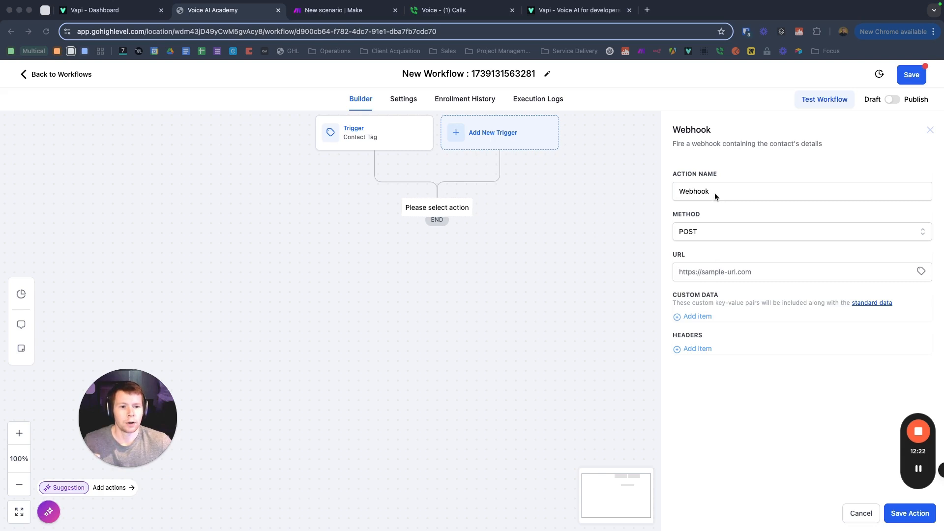
pyautogui.click(714, 279)
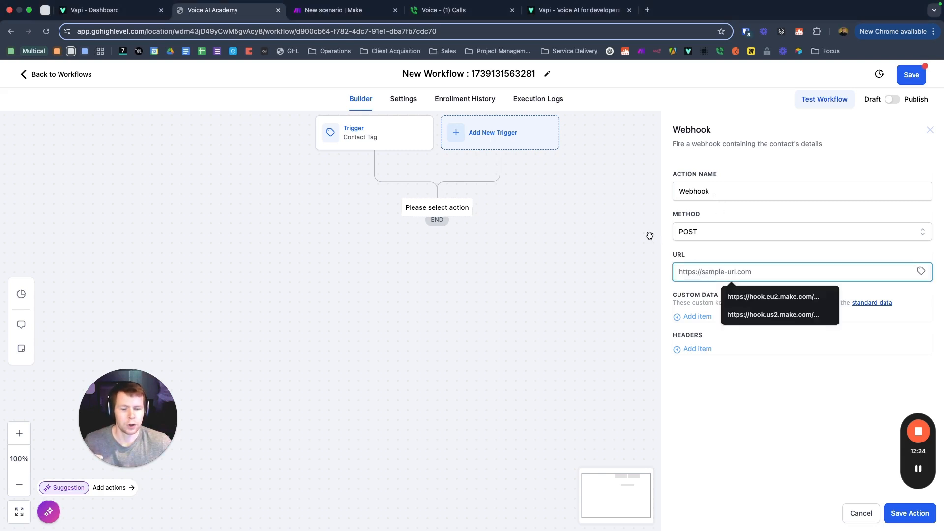
# Step: In Make, add a Webhooks Custom webhook trigger and start creating a new hook
pyautogui.click(326, 17)
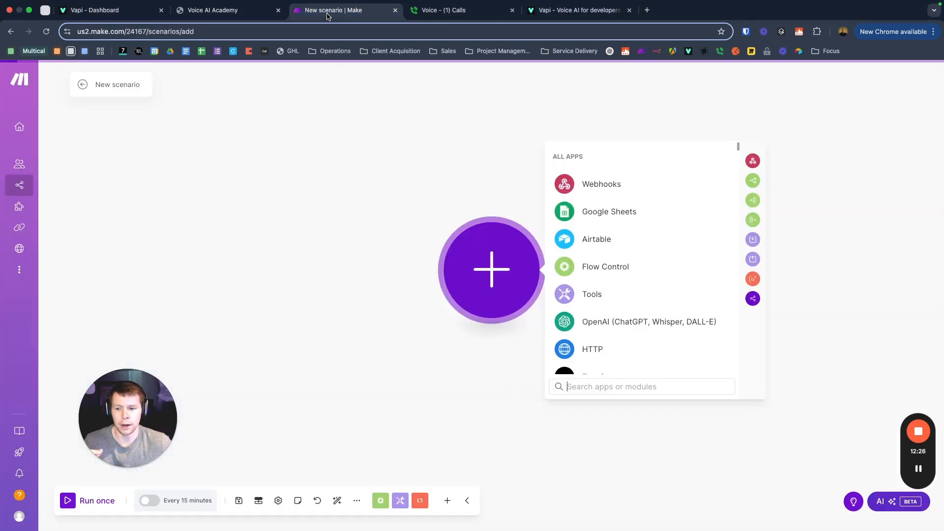
pyautogui.click(585, 188)
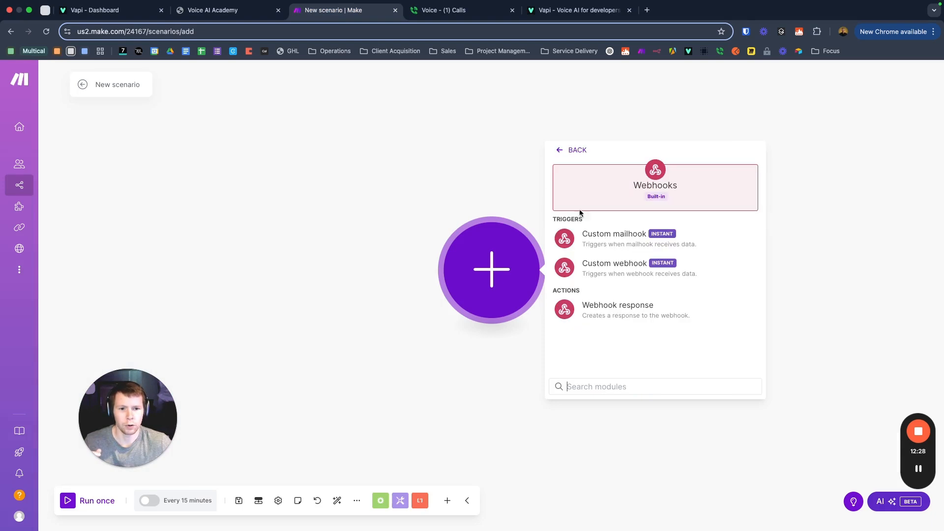
pyautogui.click(601, 273)
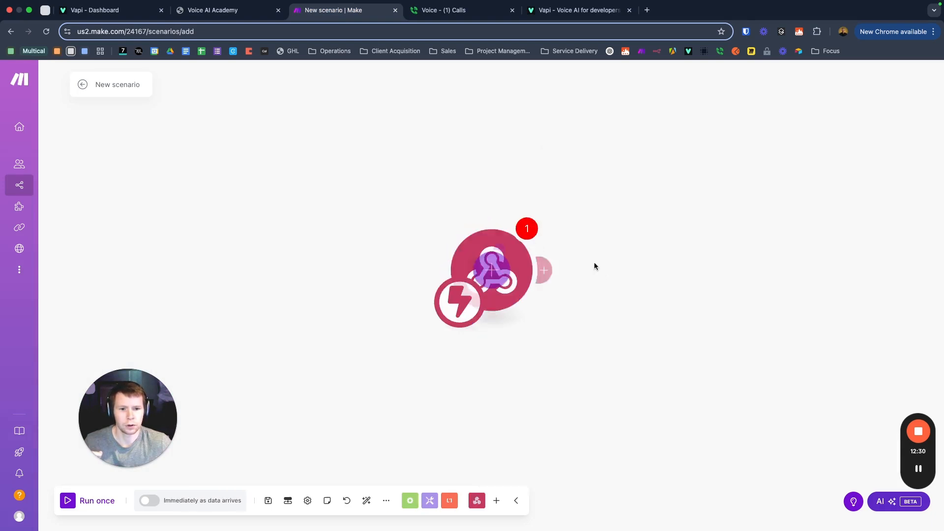
pyautogui.click(621, 270)
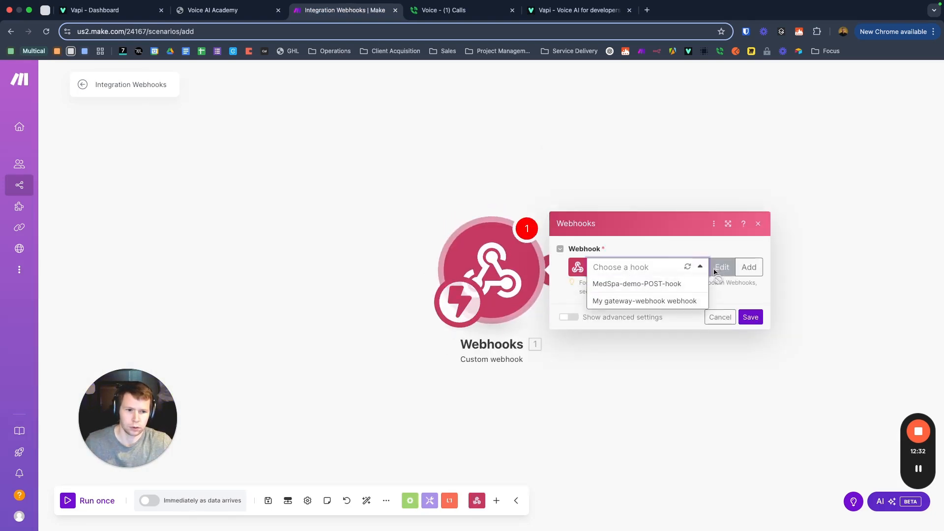
pyautogui.click(748, 267)
# Step: Name the hook My-ghl-vapi-demo-hook, save it, and copy its address
pyautogui.moveTo(680, 225); pyautogui.dragTo(514, 229)
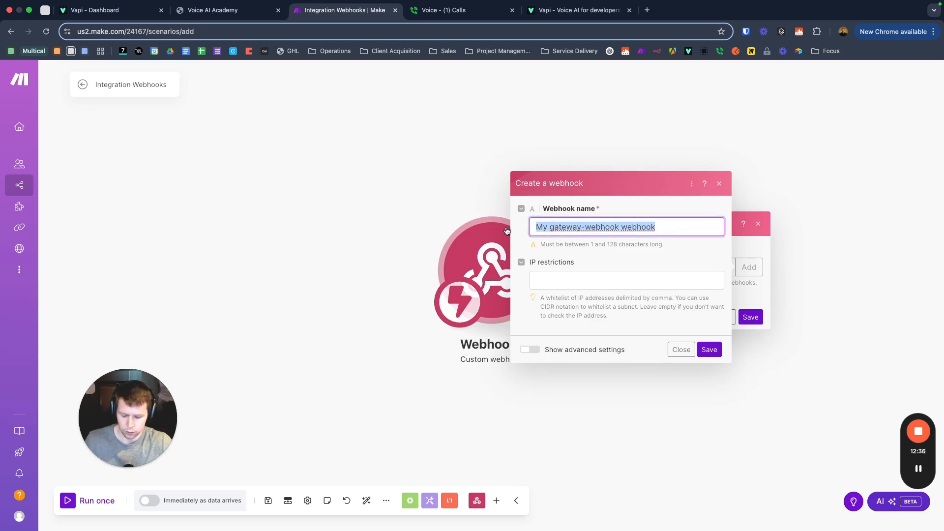
pyautogui.write('My-')
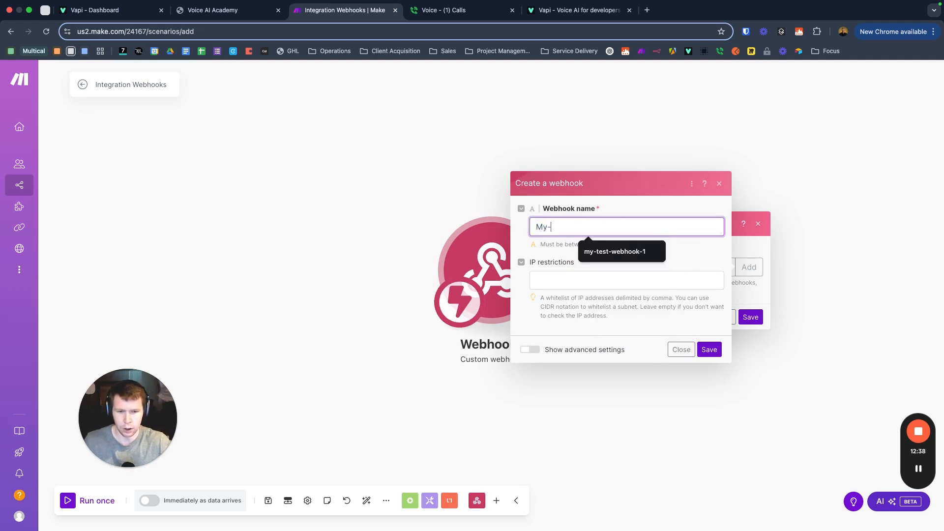
pyautogui.write('ghl-vapi-dem')
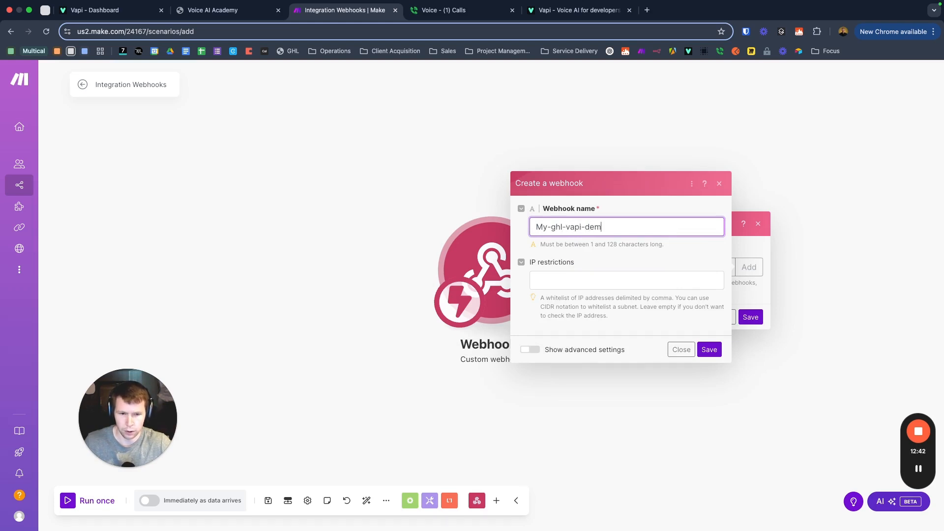
pyautogui.write('o-hook')
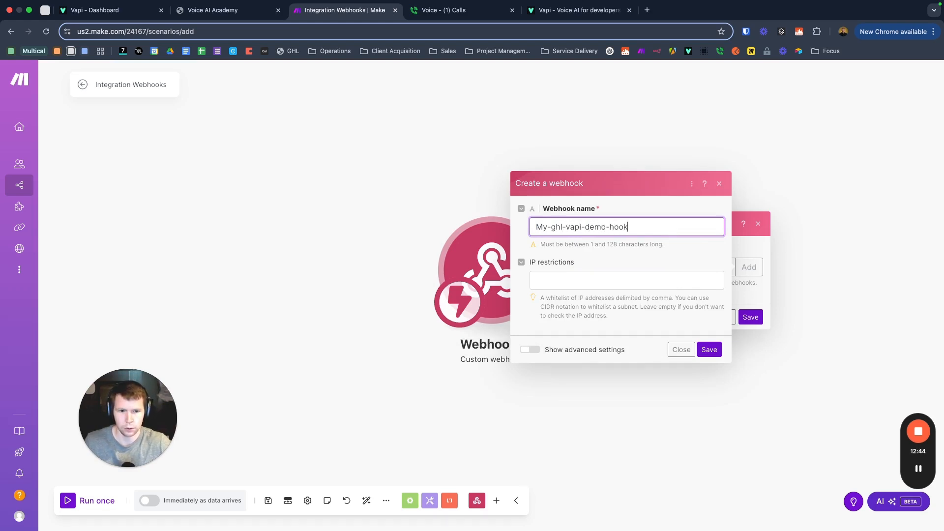
pyautogui.click(704, 350)
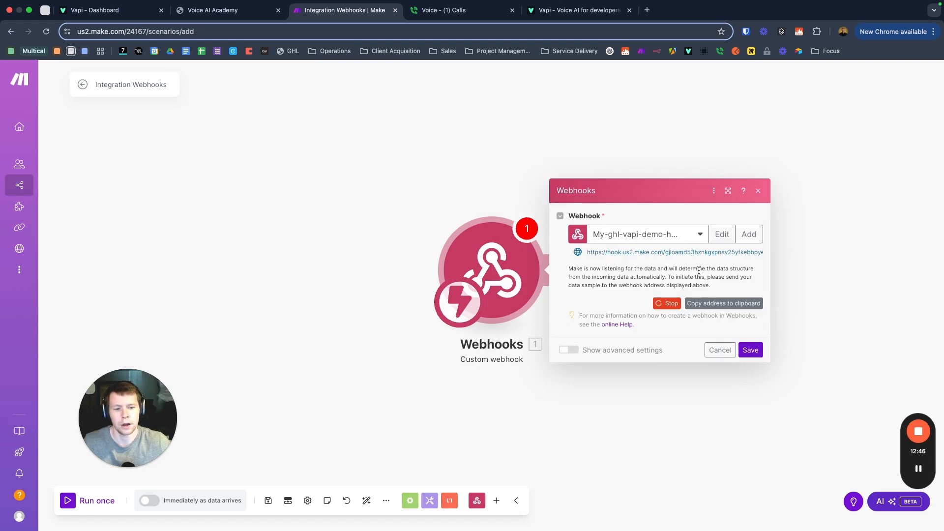
pyautogui.click(723, 306)
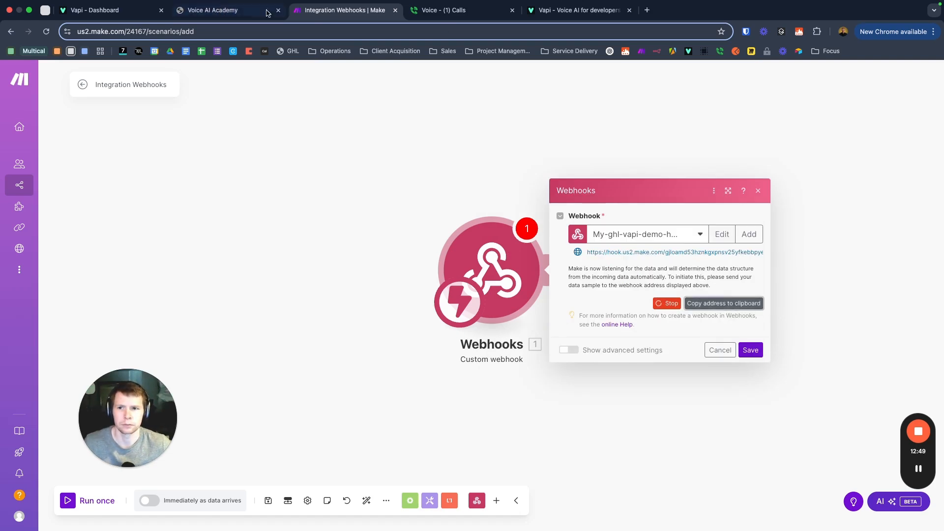
pyautogui.click(226, 13)
# Step: Paste the Make hook address as the URL, rename the action 'Vapi caller', and save
pyautogui.click(684, 273)
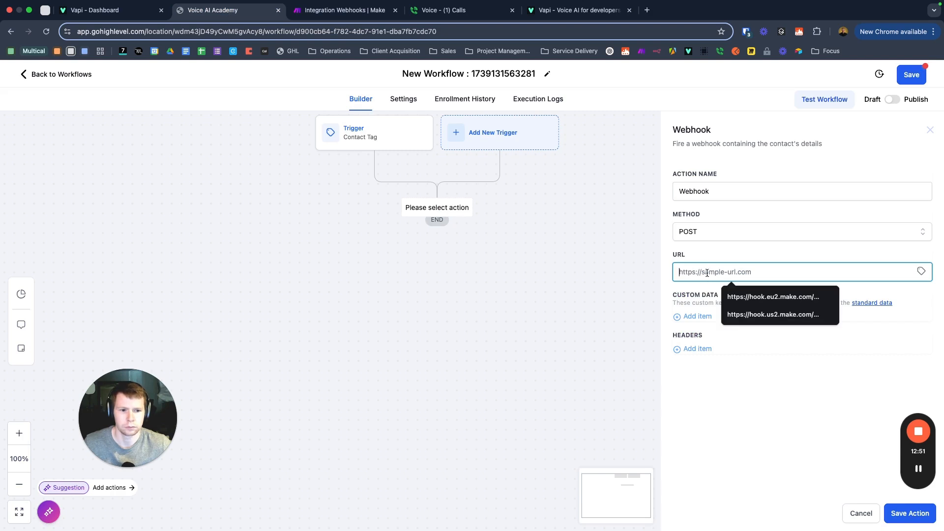
pyautogui.click(767, 252)
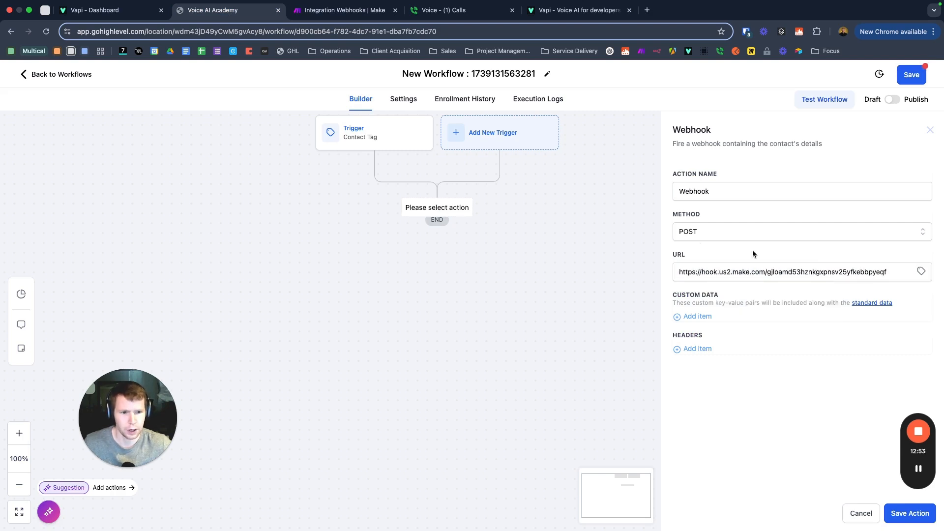
pyautogui.doubleClick(693, 192)
pyautogui.write('Vapi caller')
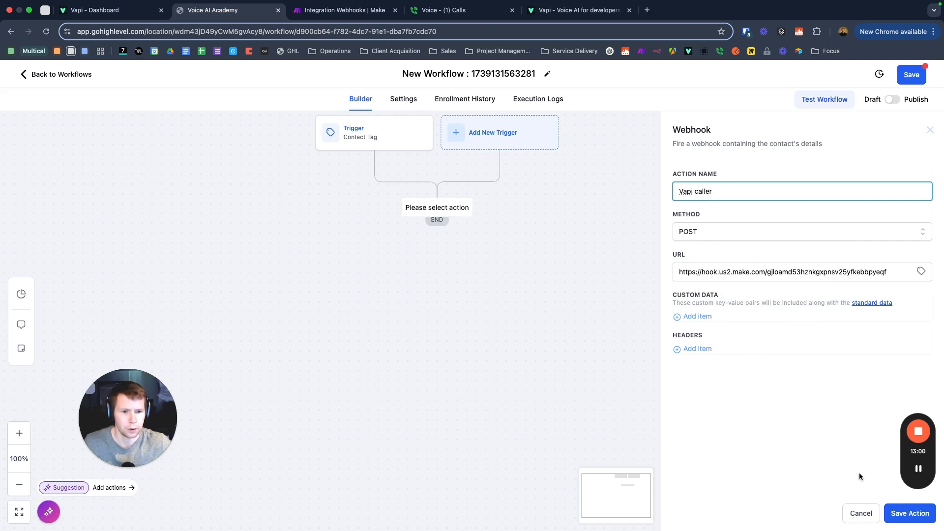
pyautogui.click(893, 513)
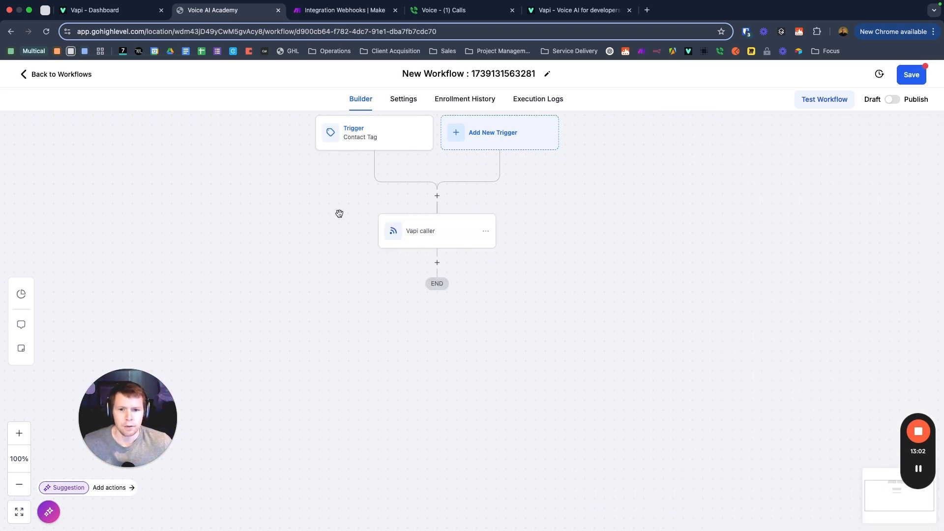
pyautogui.click(437, 239)
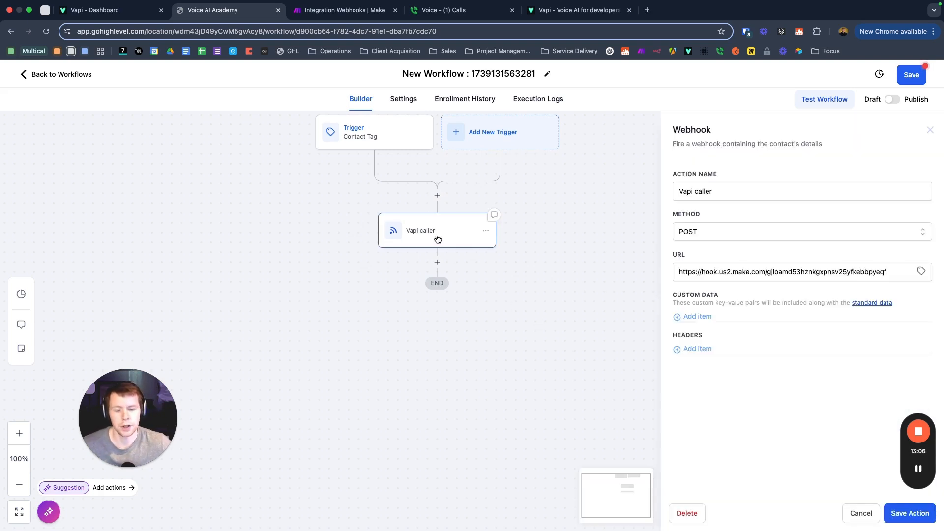
# Step: Add custom data keys firstName and lastName mapped to the contact's first and last name
pyautogui.click(695, 316)
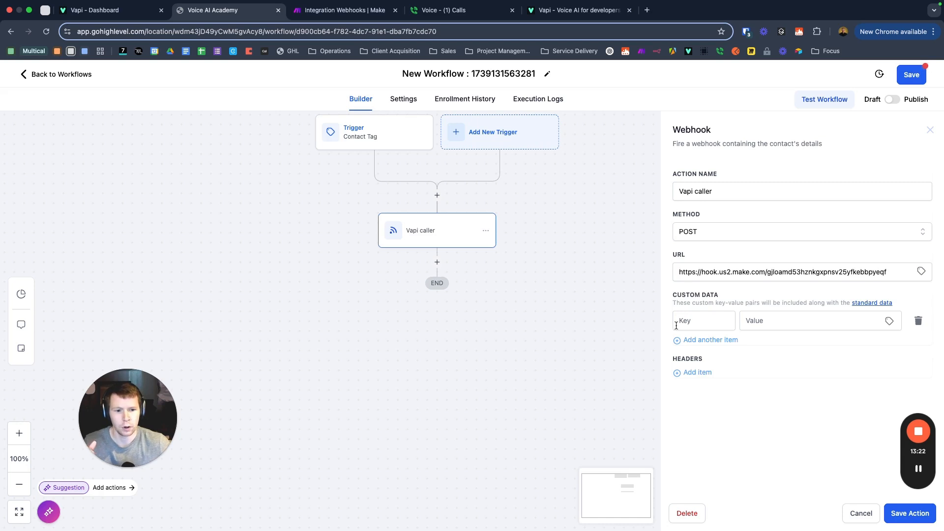
pyautogui.click(713, 324)
pyautogui.write('fi')
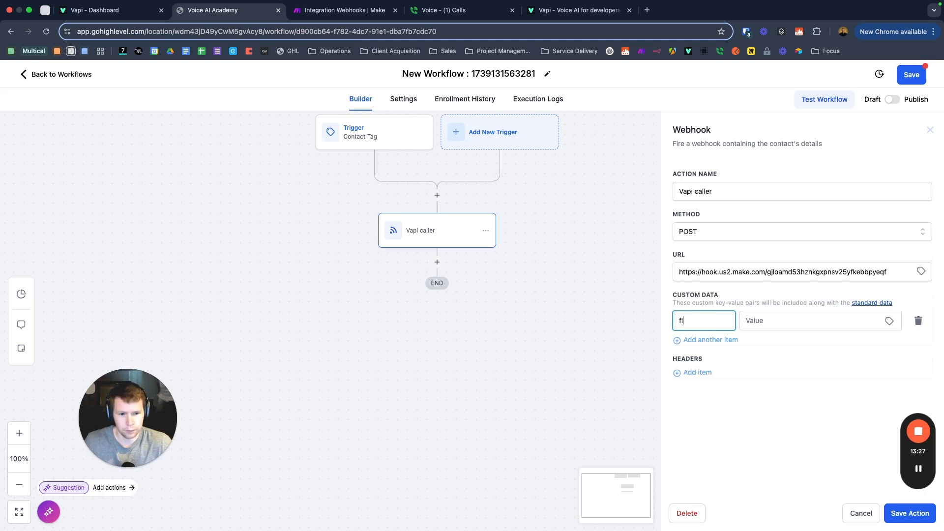
pyautogui.write('ststName')
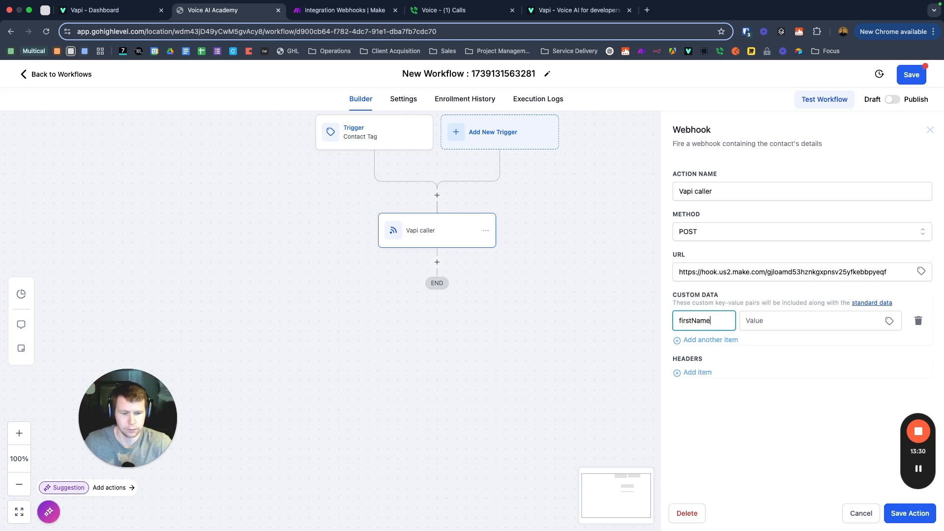
pyautogui.click(770, 323)
pyautogui.click(826, 346)
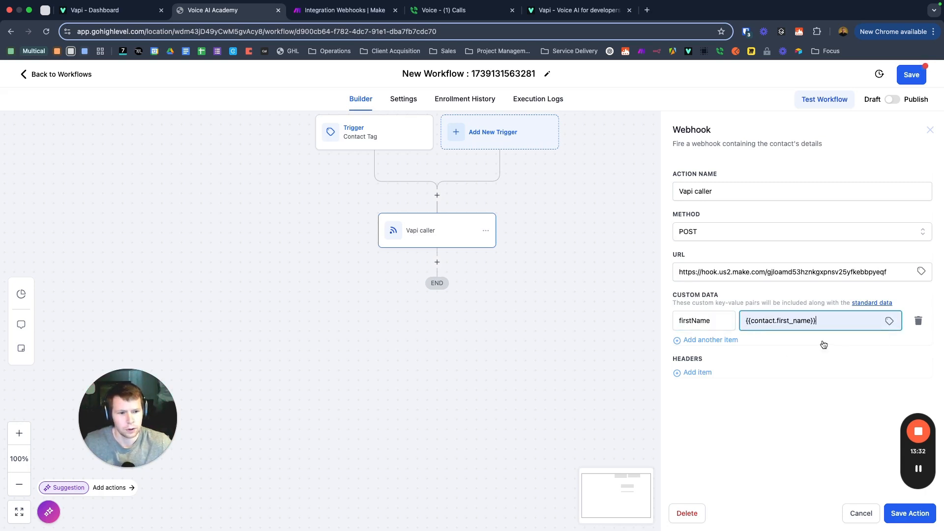
pyautogui.click(682, 342)
pyautogui.click(682, 345)
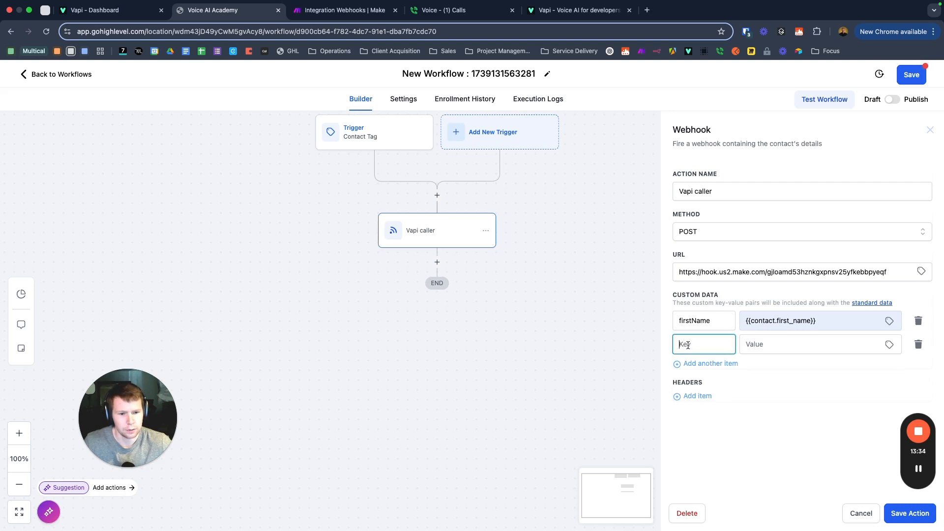
pyautogui.write('lastNmae')
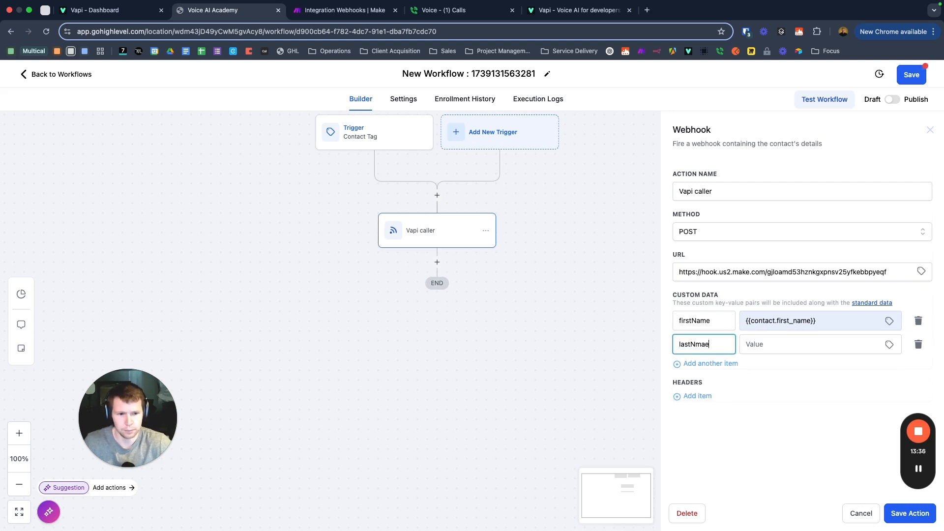
pyautogui.press('BackSpace')
pyautogui.press('BackSpace')
pyautogui.press('BackSpace')
pyautogui.write('ame')
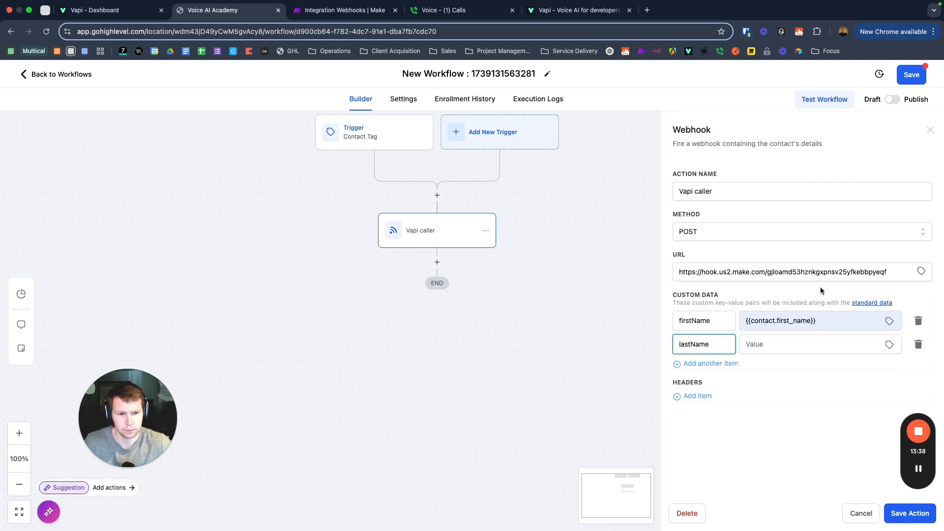
pyautogui.click(755, 346)
pyautogui.click(826, 387)
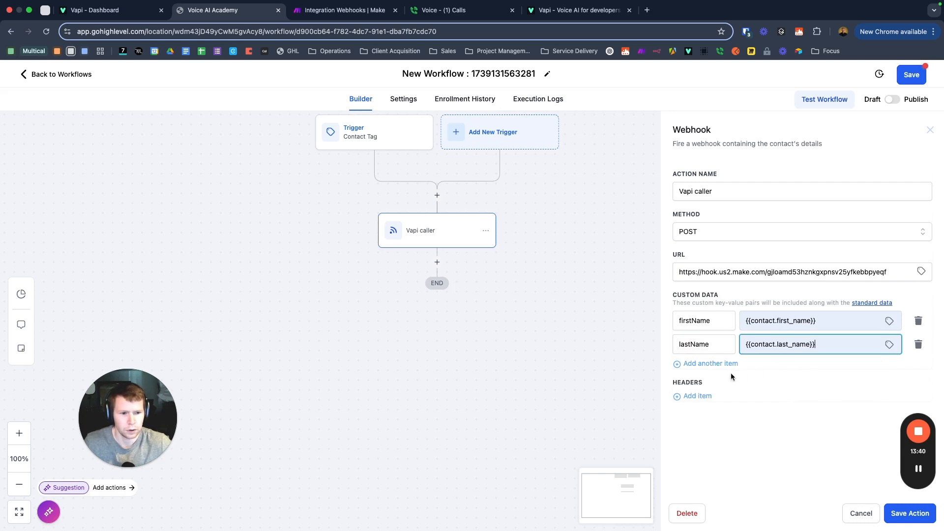
# Step: Add phoneNumber and email keys mapped to the contact's phone and email
pyautogui.click(701, 365)
pyautogui.click(694, 367)
pyautogui.write('phoneNumber')
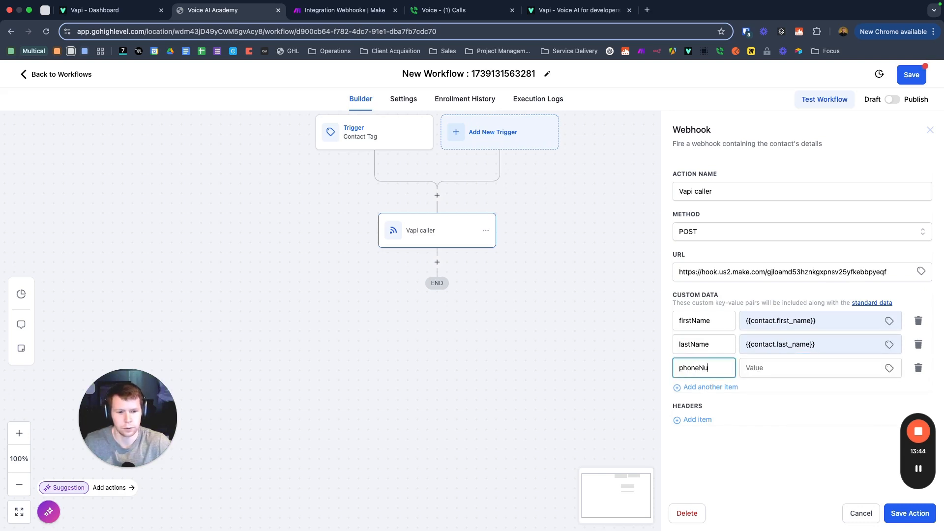
pyautogui.click(749, 373)
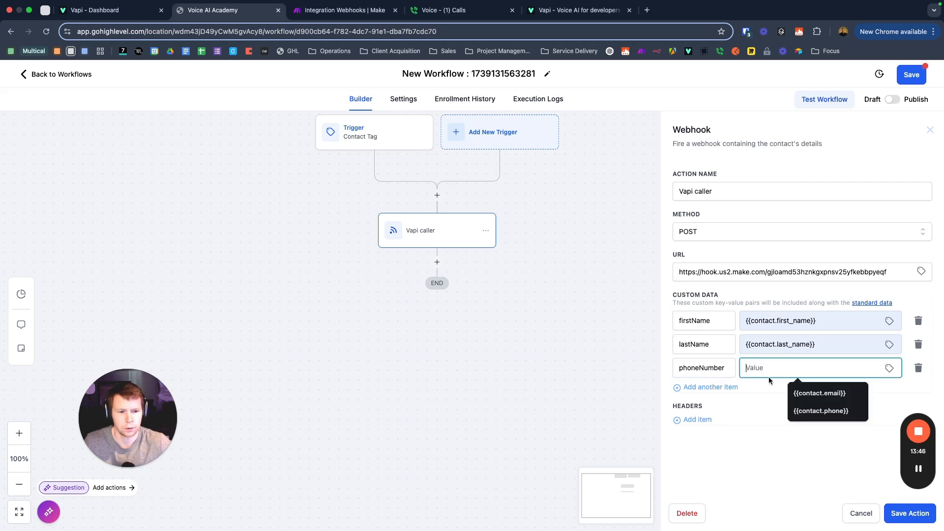
pyautogui.click(804, 408)
pyautogui.click(689, 389)
pyautogui.click(688, 390)
pyautogui.write('email')
pyautogui.click(743, 394)
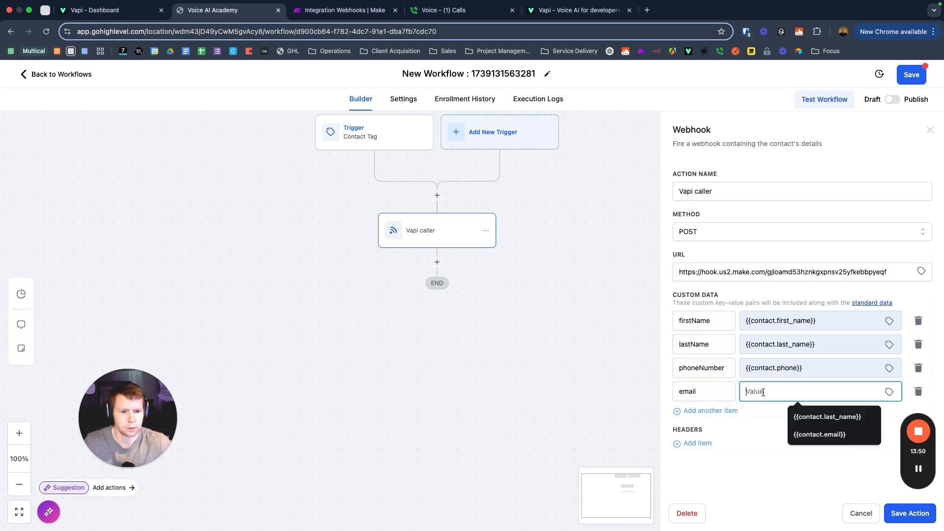
pyautogui.click(778, 412)
# Step: Add a fifth custom data key named contactState, leaving its value empty
pyautogui.click(697, 411)
pyautogui.click(696, 413)
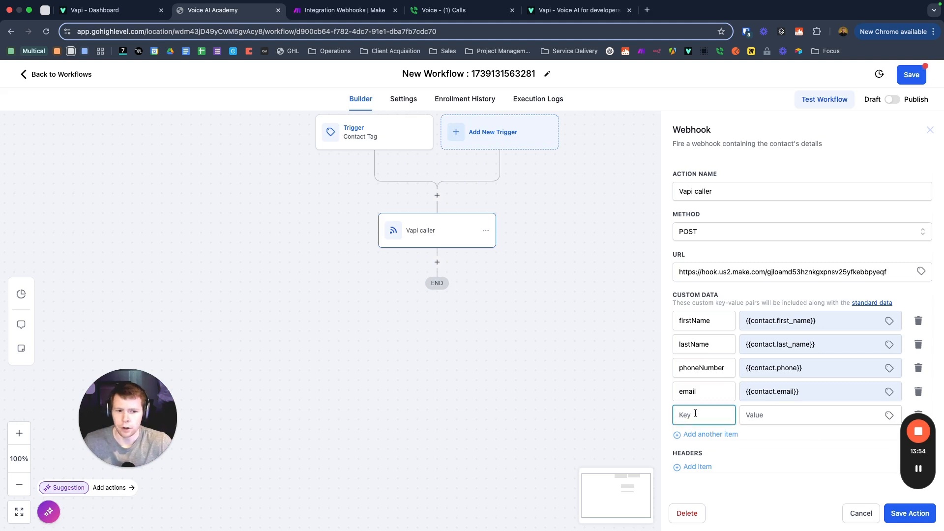
pyautogui.write('stae')
pyautogui.press('BackSpace')
pyautogui.press('BackSpace')
pyautogui.write('s')
pyautogui.press('BackSpace')
pyautogui.write('conta')
pyautogui.press('BackSpace')
pyautogui.write('tactState')
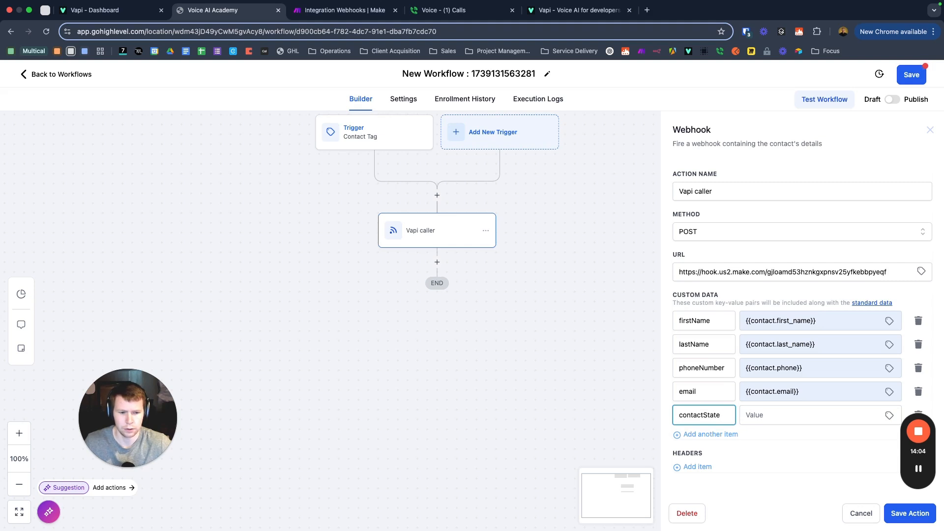
pyautogui.click(762, 415)
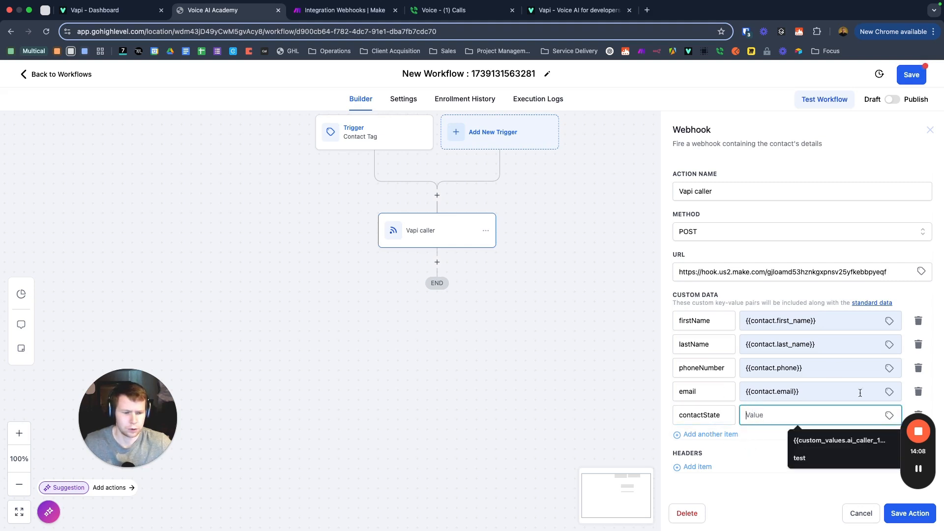
pyautogui.click(788, 291)
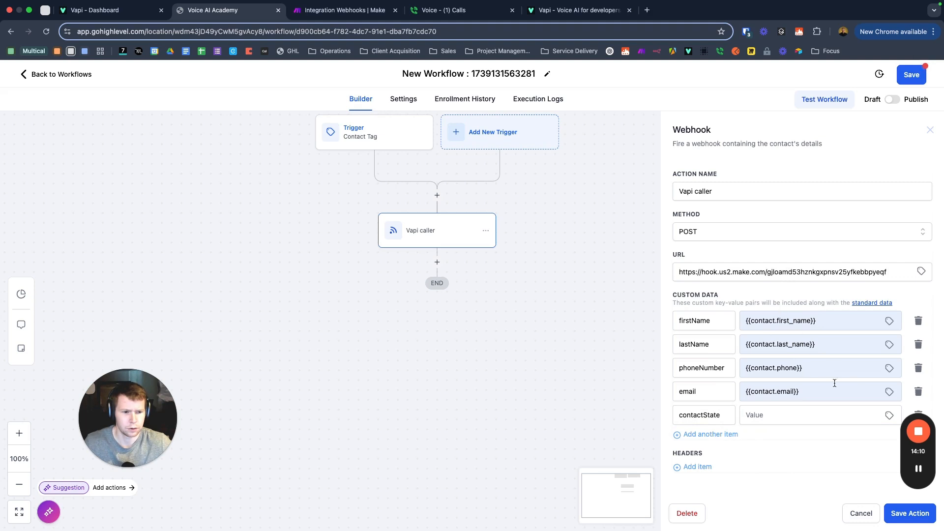
pyautogui.moveTo(918, 472); pyautogui.dragTo(884, 509)
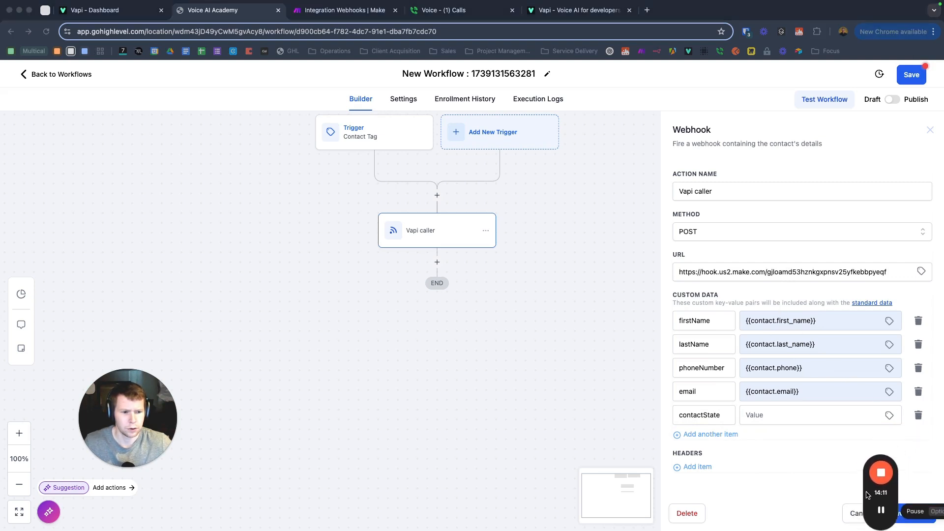
# Step: Map contactState to the contact's State field
pyautogui.click(890, 415)
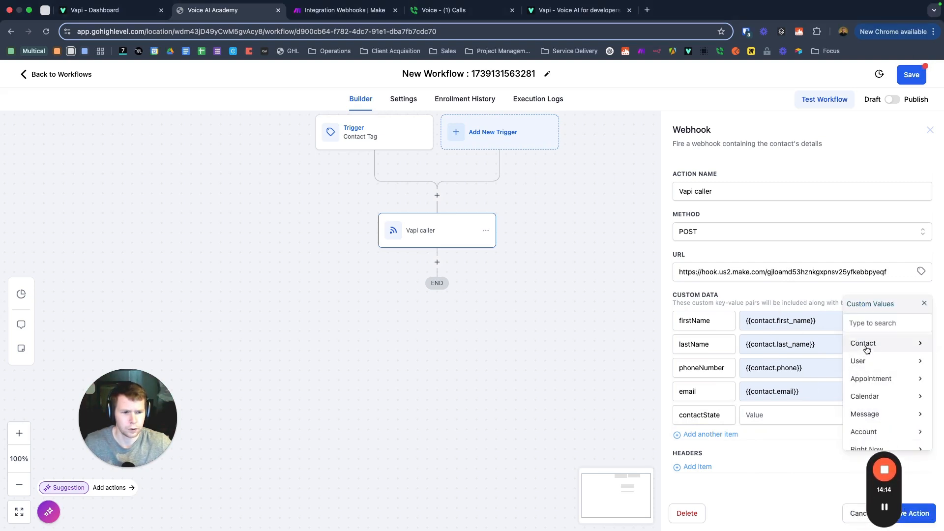
pyautogui.click(866, 350)
pyautogui.scroll(-4, 872, 374)
pyautogui.scroll(-3, 873, 378)
pyautogui.click(871, 403)
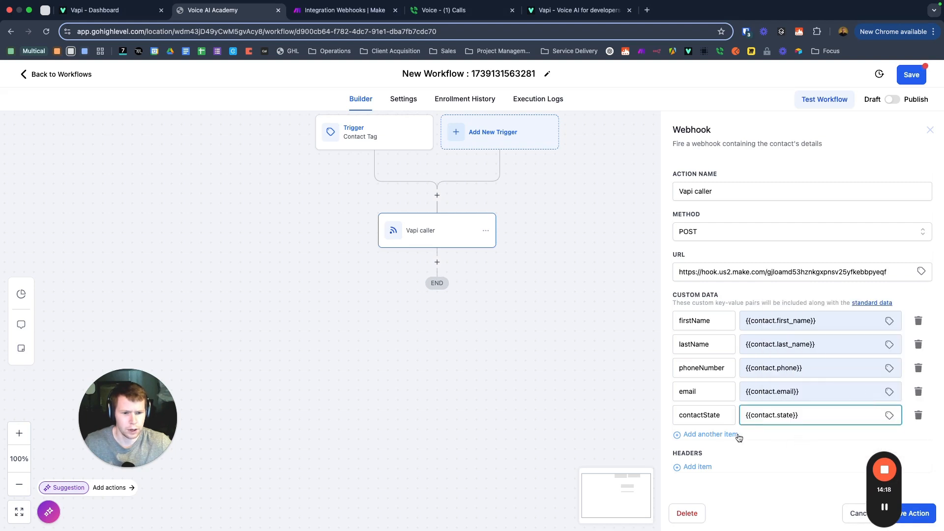
# Step: Add another custom data row with the key retirementGoal
pyautogui.click(689, 435)
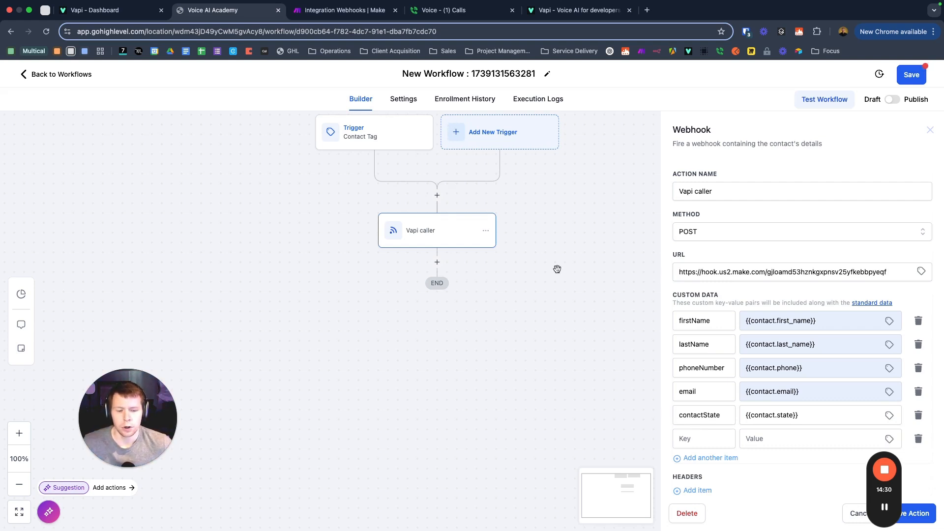
pyautogui.click(699, 438)
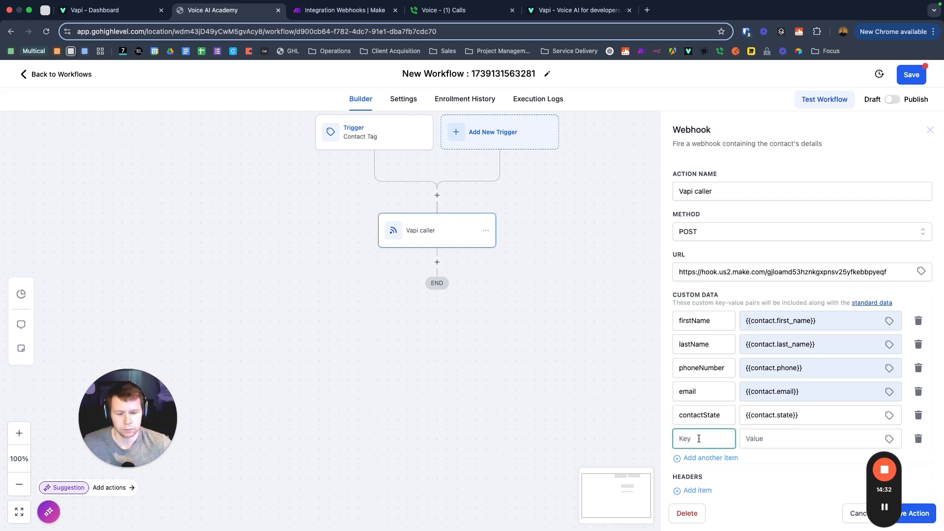
pyautogui.write('retirem')
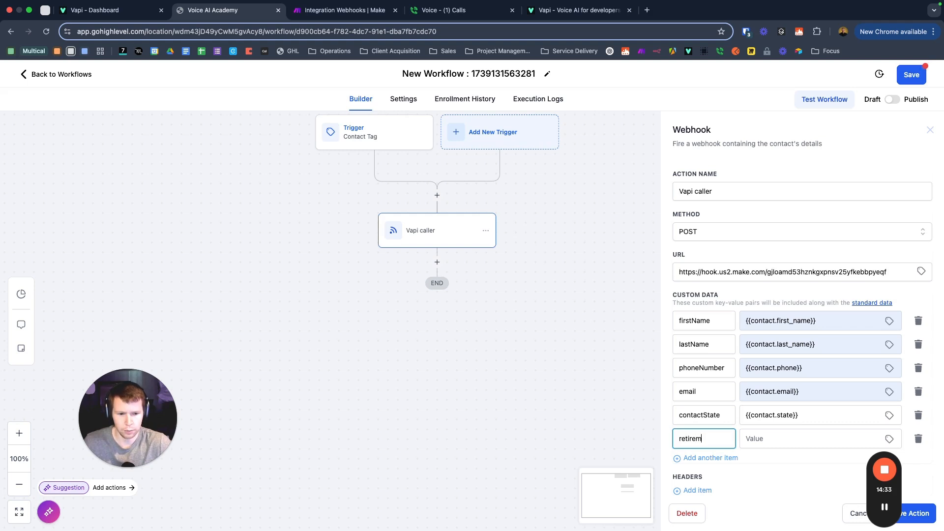
pyautogui.write('entGoal')
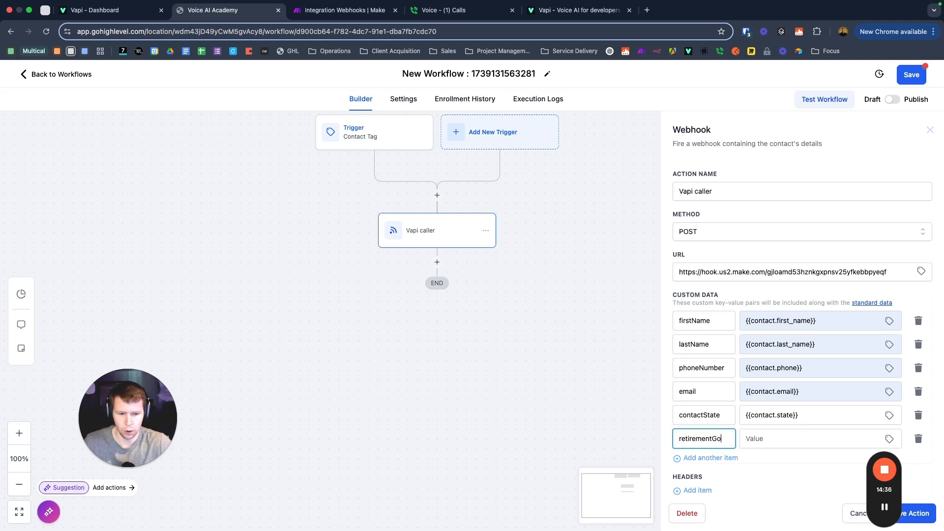
pyautogui.click(783, 440)
pyautogui.moveTo(896, 488); pyautogui.dragTo(76, 308)
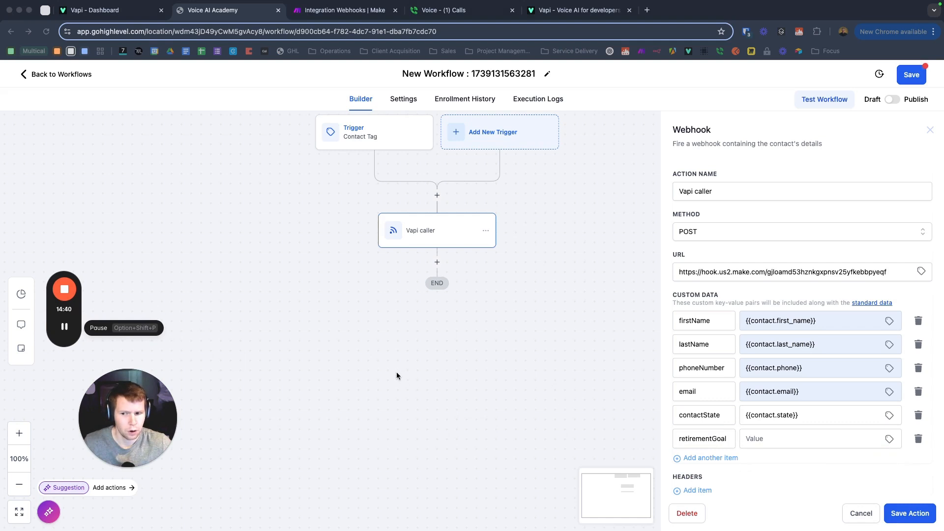
pyautogui.click(767, 439)
# Step: Fill retirementGoal with the contact's RetirementGoal custom field
pyautogui.click(890, 439)
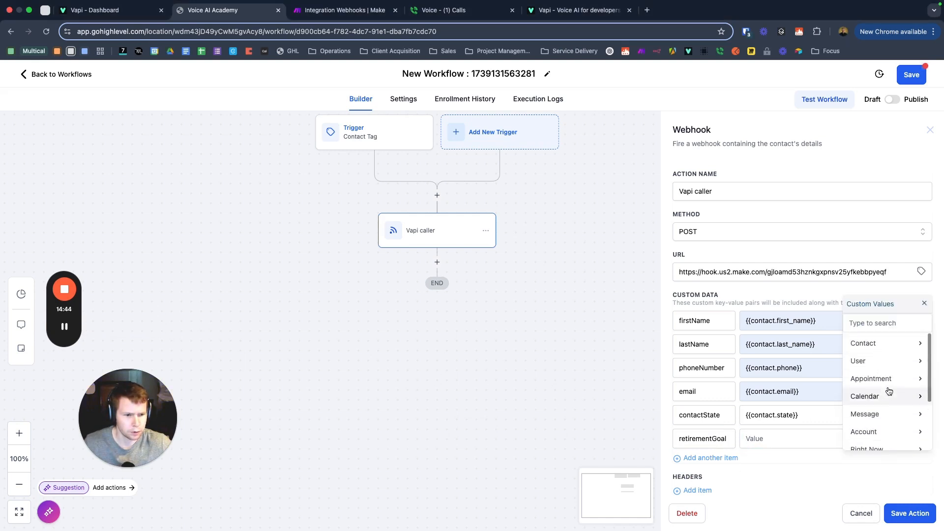
pyautogui.click(865, 343)
pyautogui.scroll(-1, 864, 416)
pyautogui.scroll(-3, 791, 428)
pyautogui.scroll(-1, 791, 427)
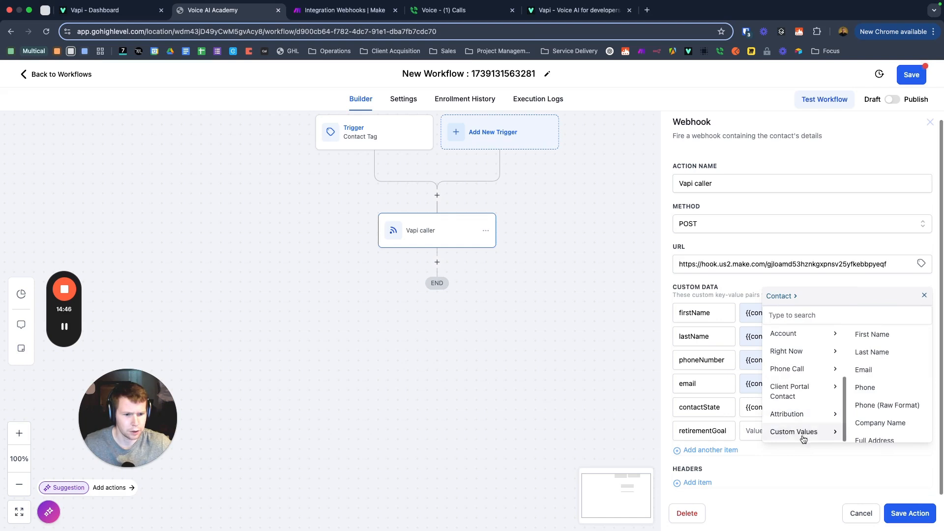
pyautogui.click(802, 435)
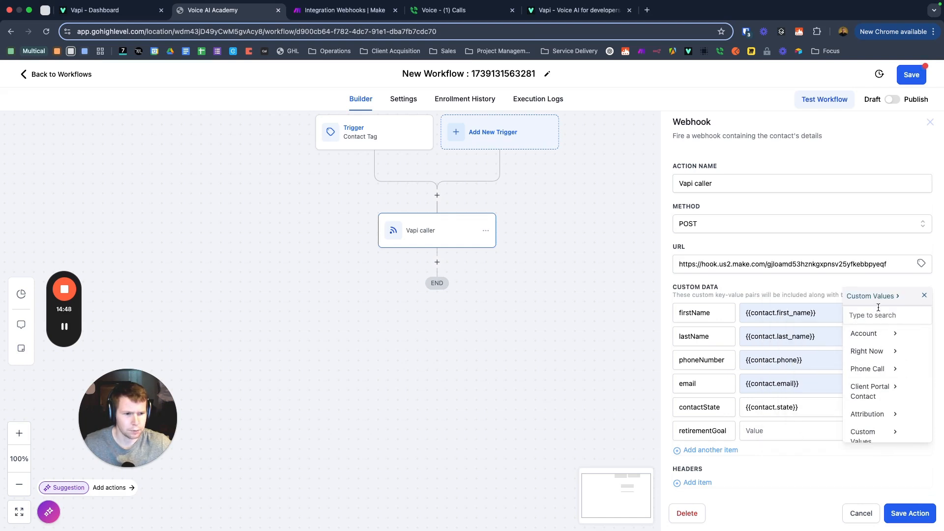
pyautogui.click(925, 296)
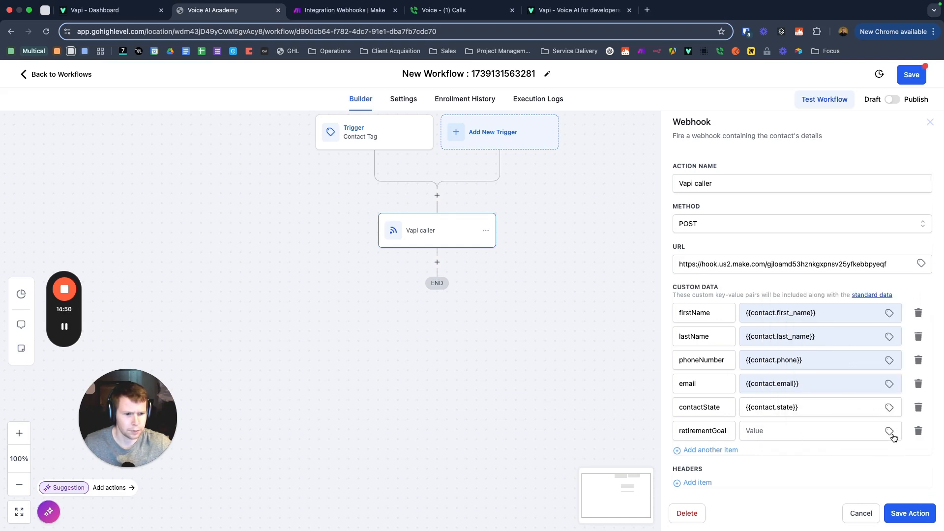
pyautogui.click(890, 430)
pyautogui.click(871, 340)
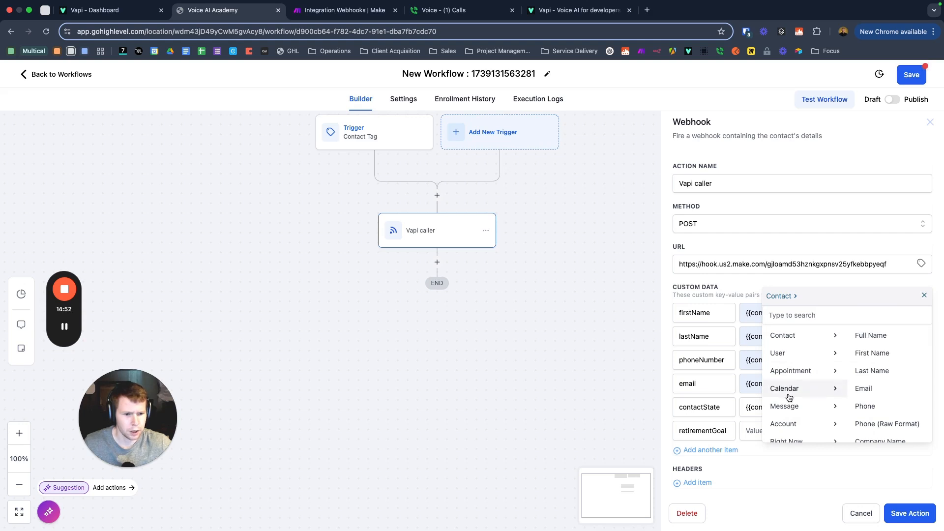
pyautogui.scroll(-3, 795, 394)
pyautogui.scroll(-6, 868, 399)
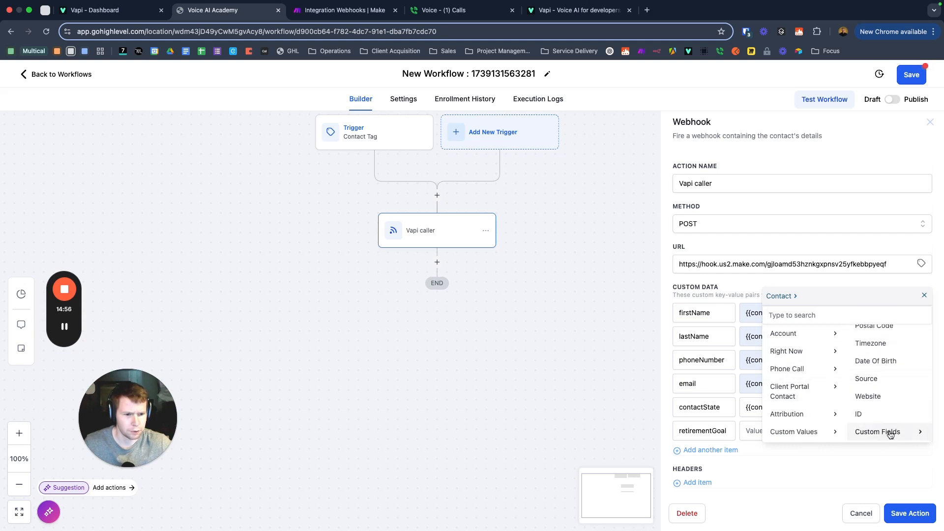
pyautogui.click(891, 435)
pyautogui.scroll(-2, 900, 389)
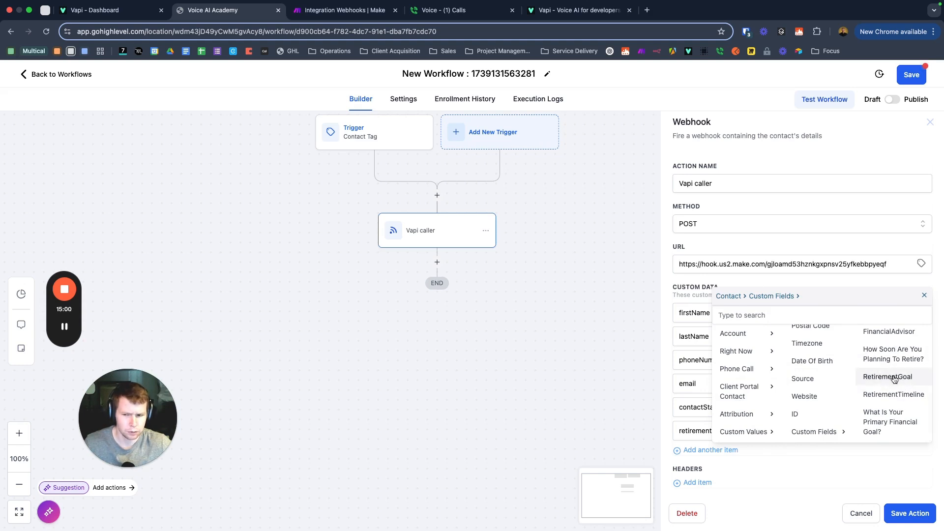
pyautogui.click(891, 378)
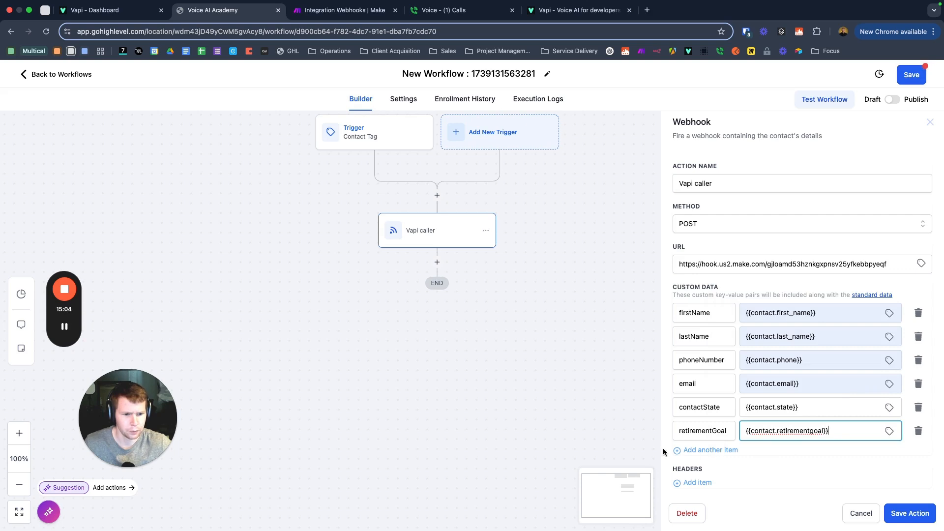
# Step: Add a retirementTimeline custom data key mapped to the contact's RetirementTimeline custom field
pyautogui.click(716, 451)
pyautogui.click(716, 455)
pyautogui.write('r')
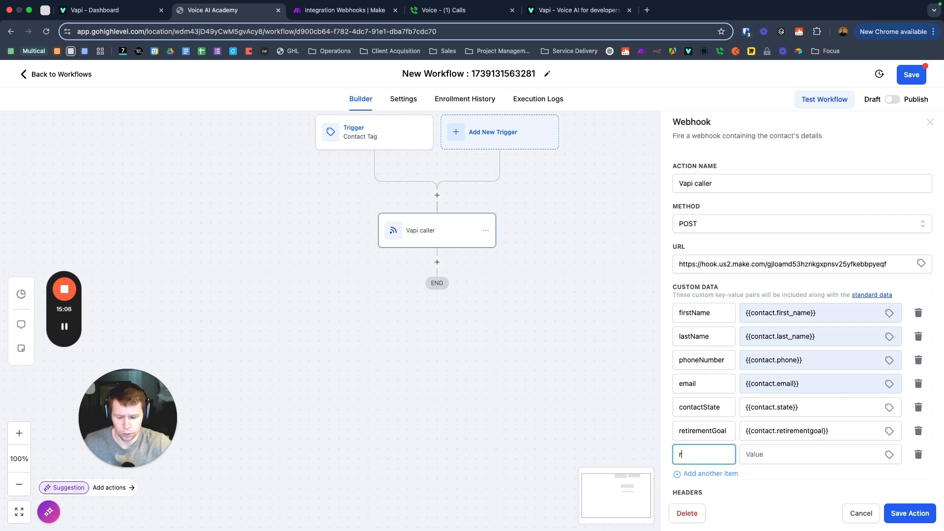
pyautogui.write('eteiremne')
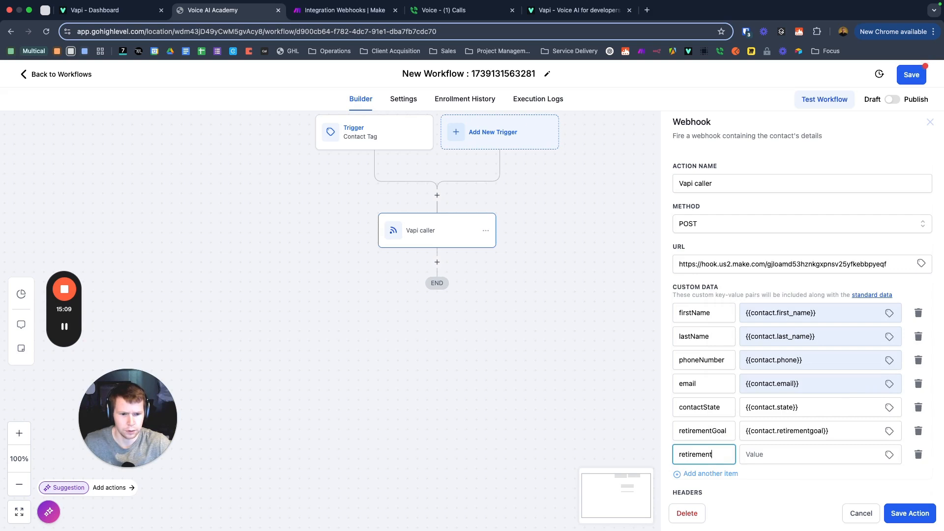
pyautogui.write('meline')
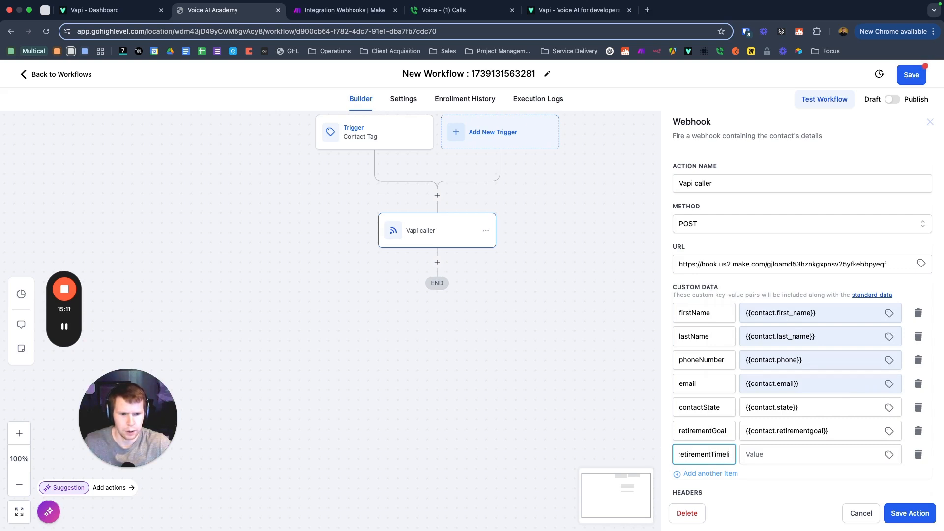
pyautogui.click(890, 455)
pyautogui.click(883, 334)
pyautogui.scroll(-5, 880, 394)
pyautogui.click(885, 432)
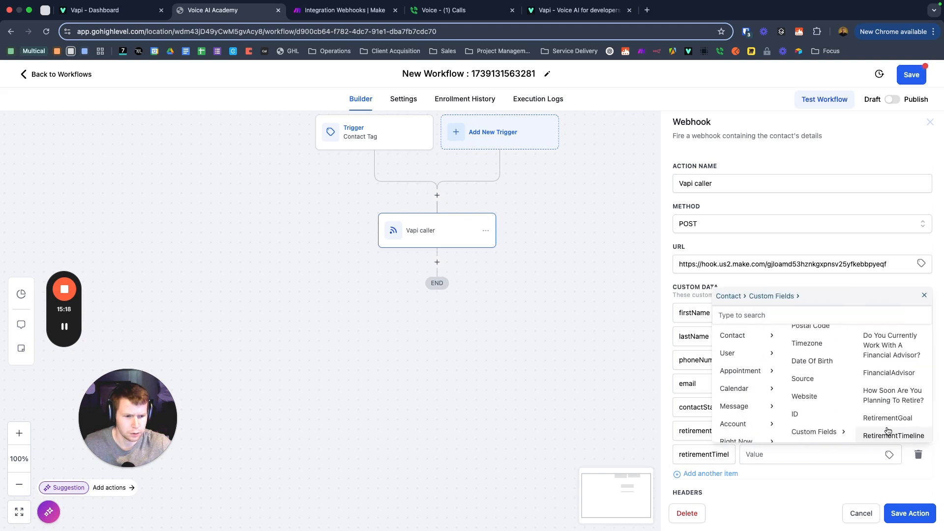
pyautogui.click(895, 436)
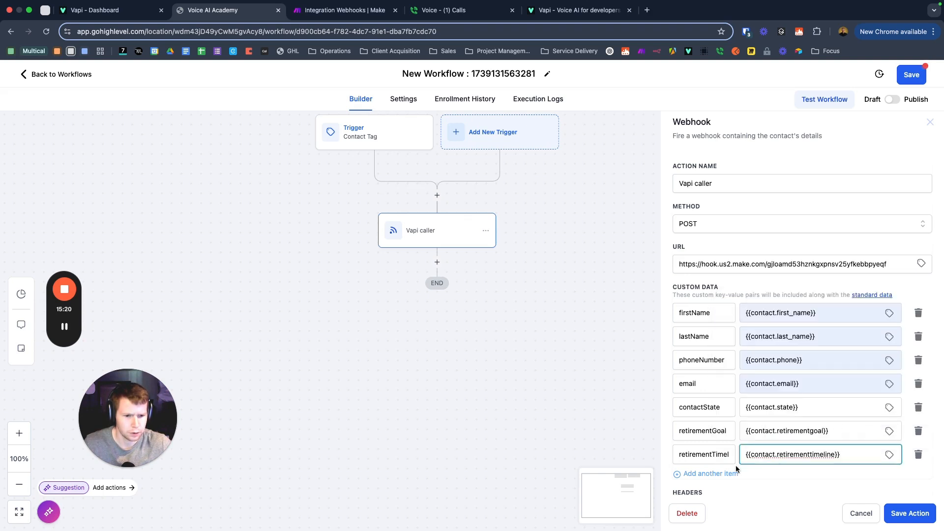
# Step: Add another custom data row with the key financialAdvisor
pyautogui.click(709, 474)
pyautogui.click(698, 478)
pyautogui.write('financialAd')
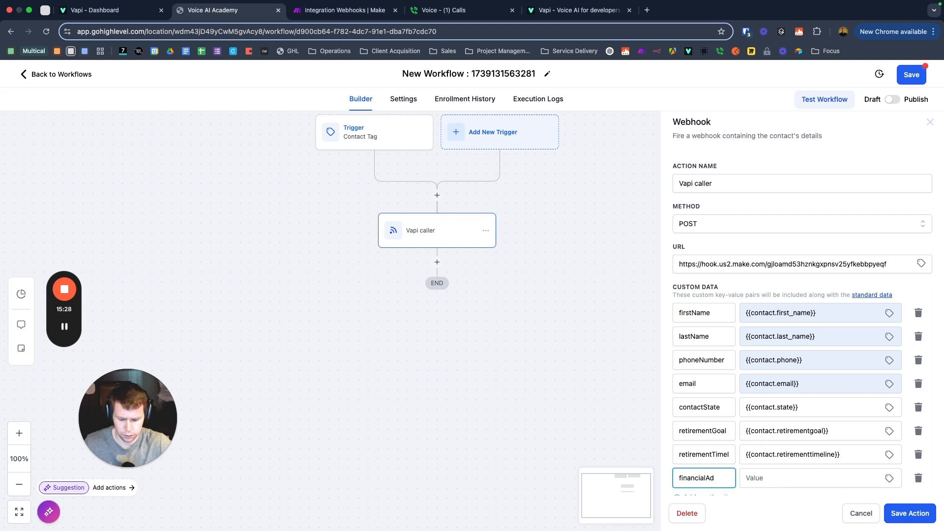
pyautogui.write('visor')
pyautogui.click(805, 478)
# Step: Map the financialAdvisor value to Contact > Custom Fields > FinancialAdvisor
pyautogui.click(890, 479)
pyautogui.scroll(-5, 884, 378)
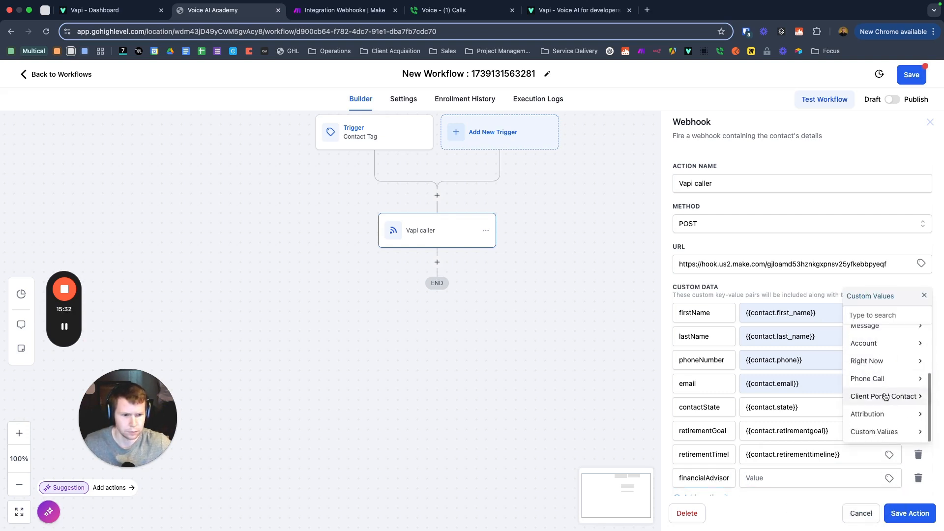
pyautogui.scroll(5, 883, 378)
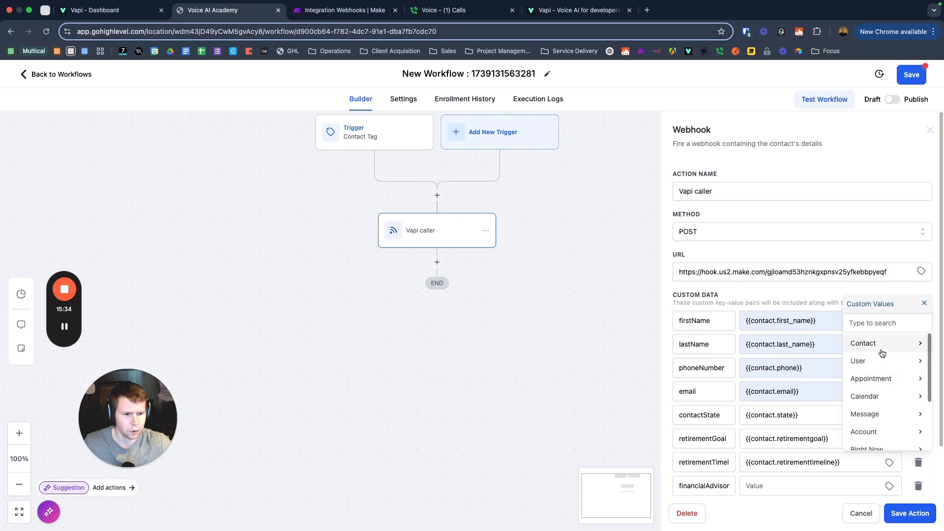
pyautogui.click(854, 345)
pyautogui.scroll(-5, 893, 405)
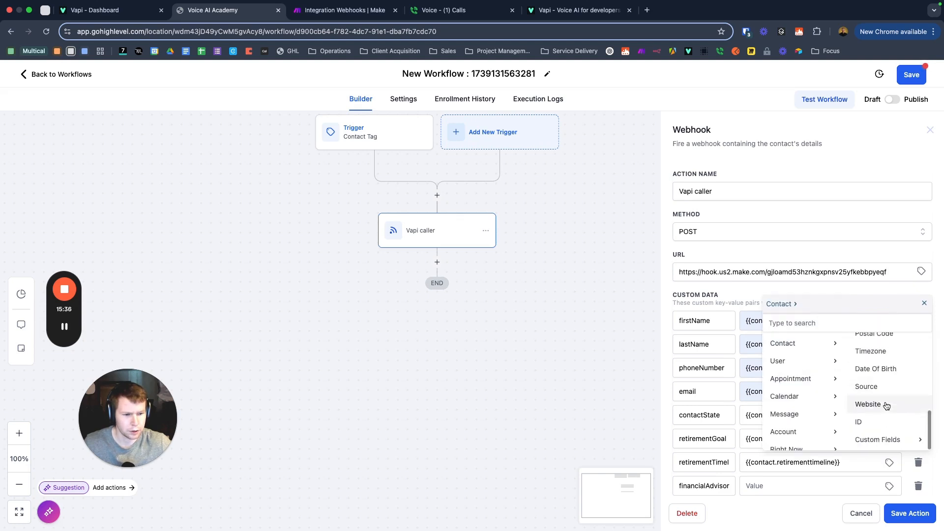
pyautogui.click(881, 439)
pyautogui.scroll(-1, 893, 405)
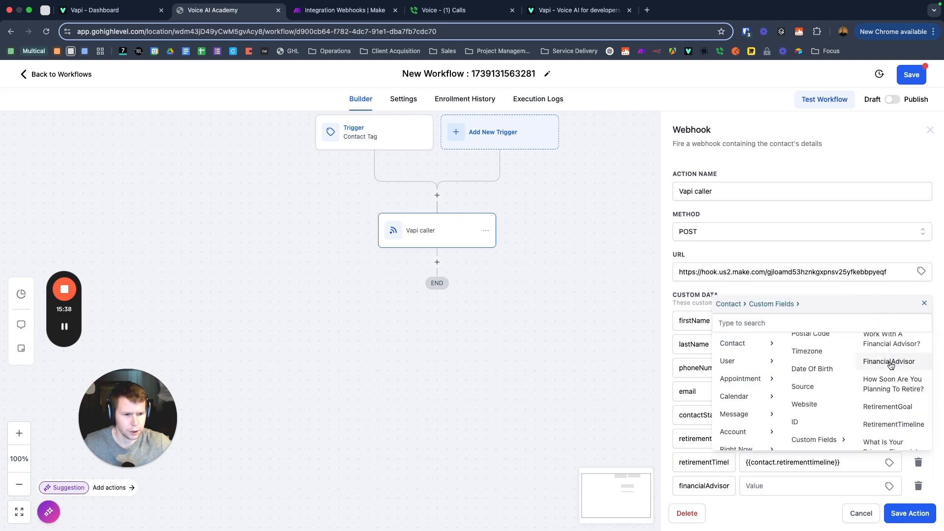
pyautogui.click(888, 364)
pyautogui.scroll(-2, 812, 469)
pyautogui.moveTo(778, 470); pyautogui.dragTo(612, 421)
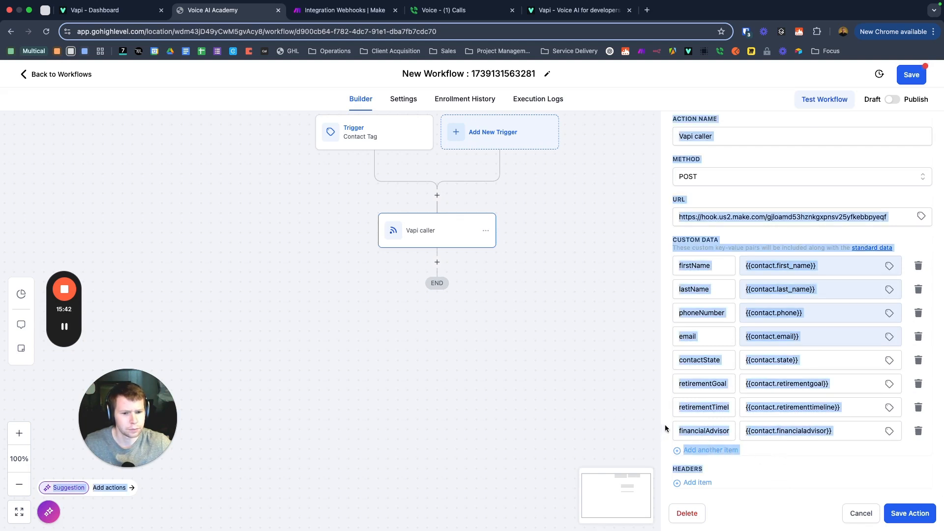
pyautogui.click(664, 428)
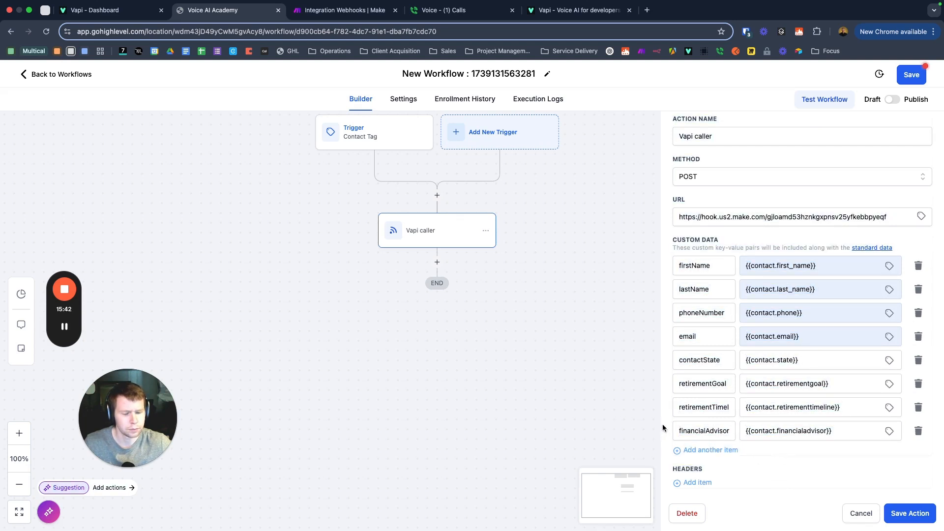
# Step: Save the Vapi caller action, publish and save the workflow, then return to Make
pyautogui.click(909, 514)
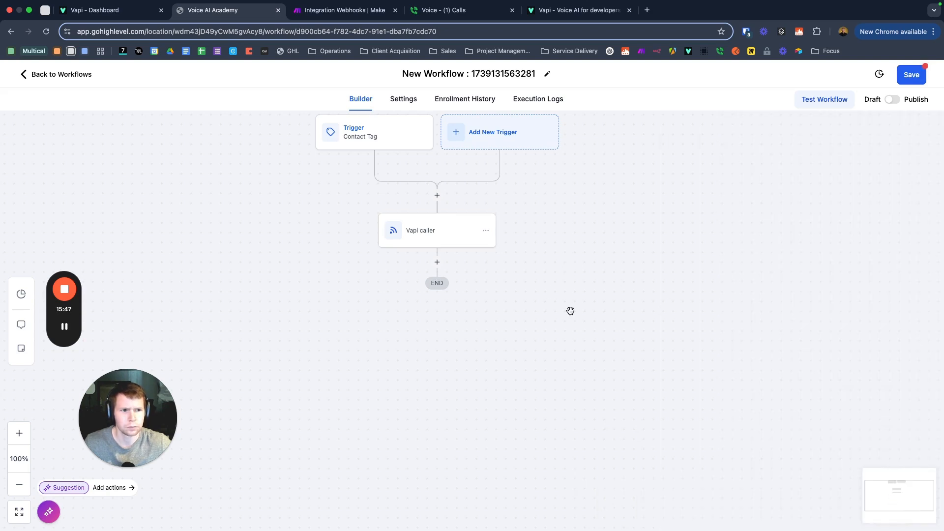
pyautogui.click(894, 100)
pyautogui.click(912, 76)
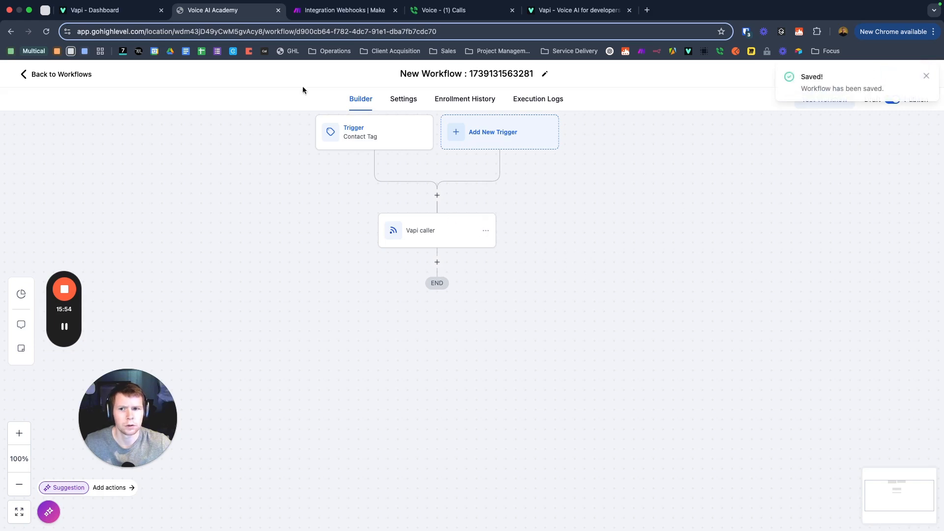
pyautogui.click(331, 14)
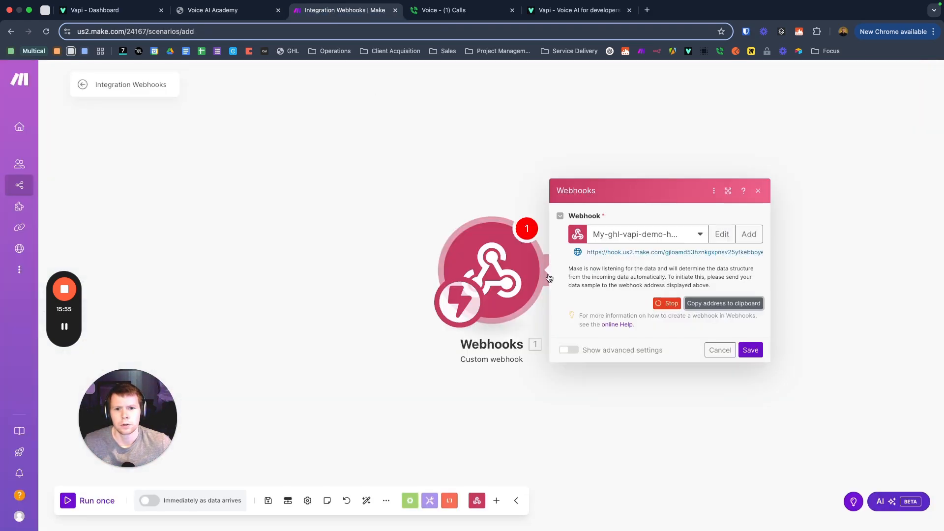
# Step: Stop the webhook listening and rename the Make scenario to Vapi-GHL-Demo
pyautogui.click(667, 308)
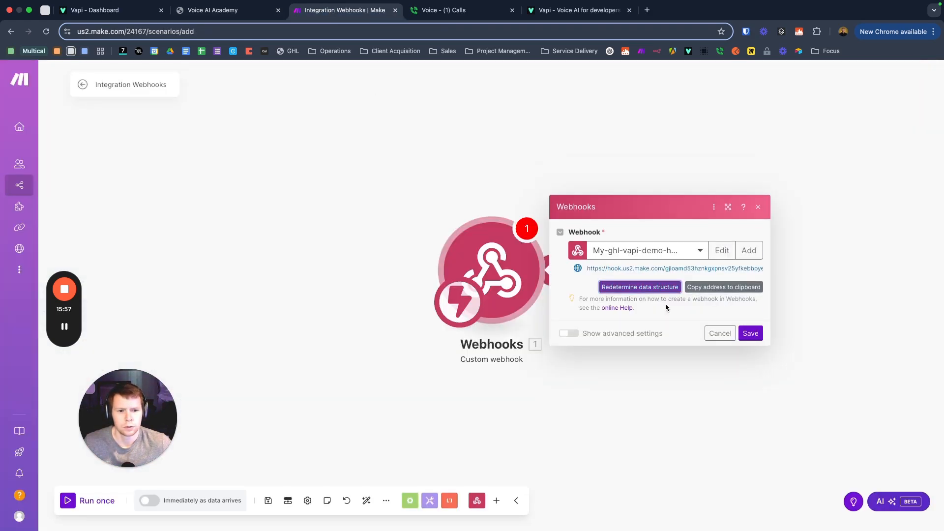
pyautogui.click(759, 209)
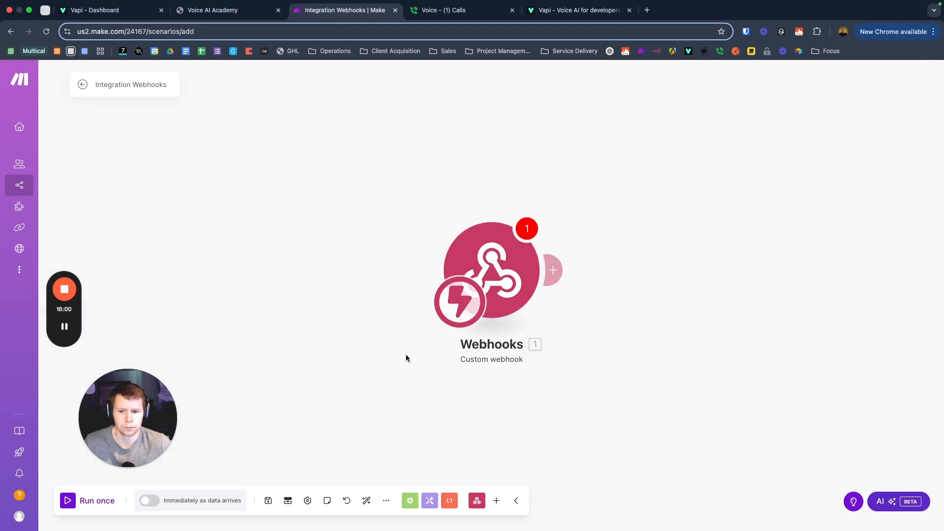
pyautogui.click(141, 86)
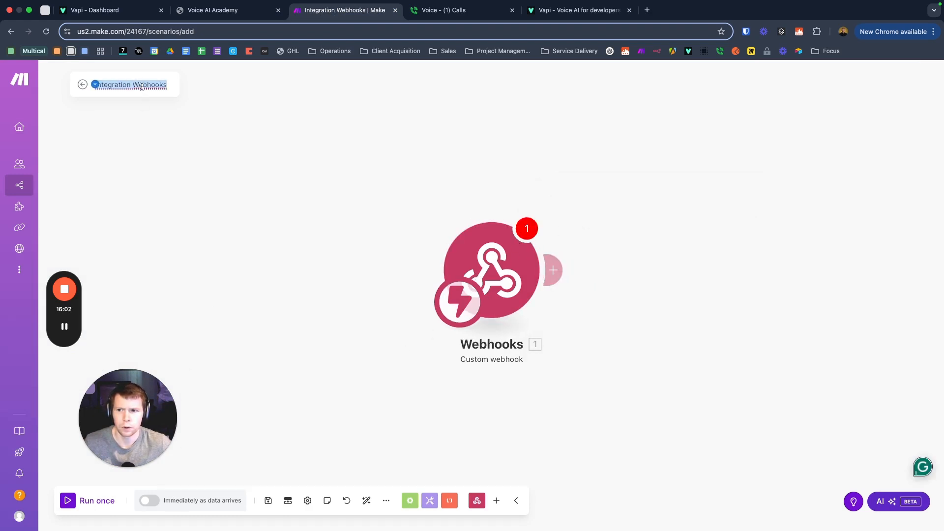
pyautogui.write('Vapi-GHL')
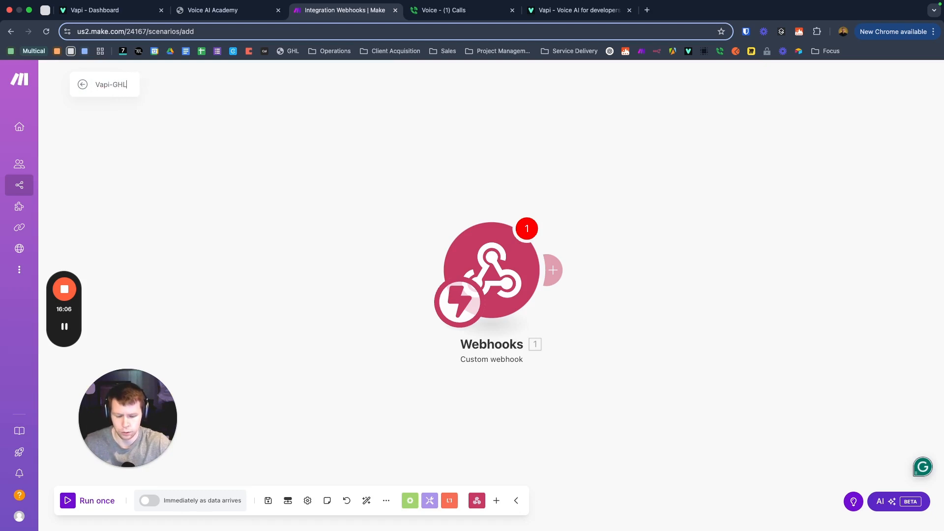
pyautogui.write('-Demo')
pyautogui.press('Return')
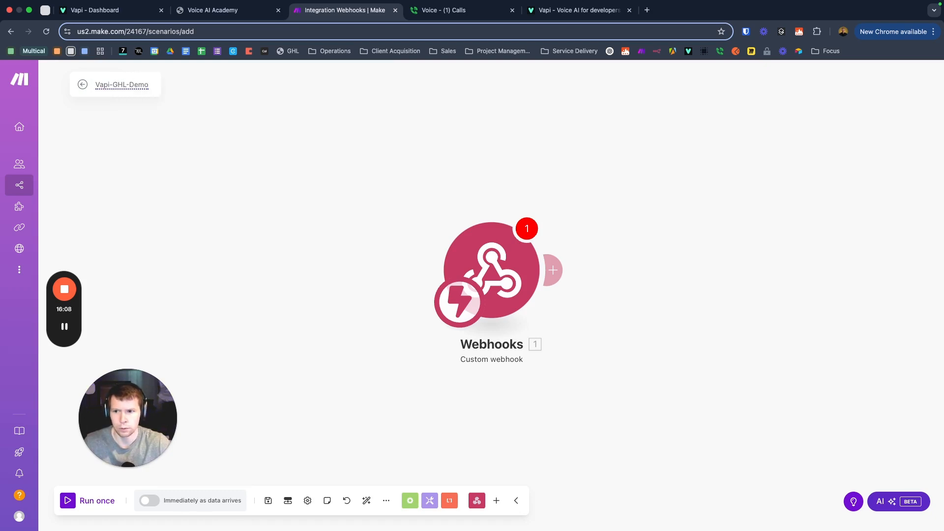
# Step: Select My-ghl-vapi-demo-hook as the Custom webhook trigger's hook and save it
pyautogui.click(509, 253)
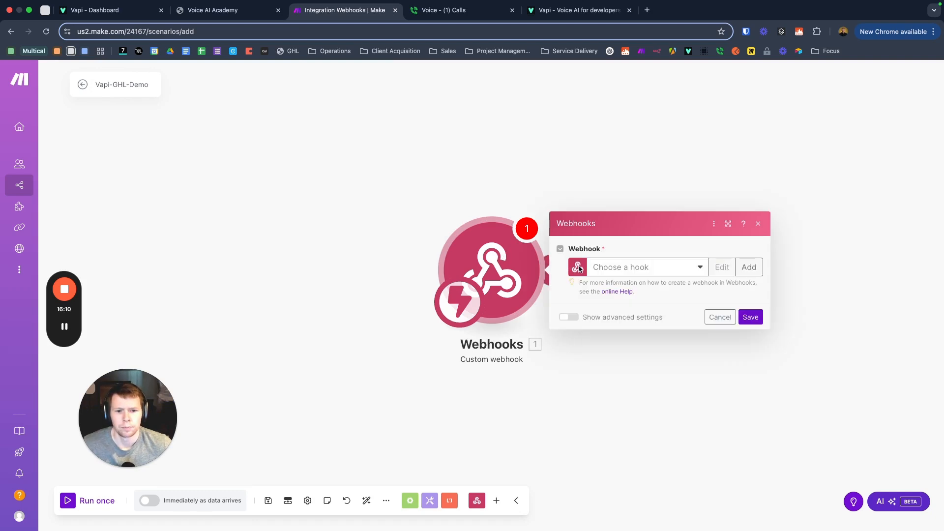
pyautogui.click(581, 172)
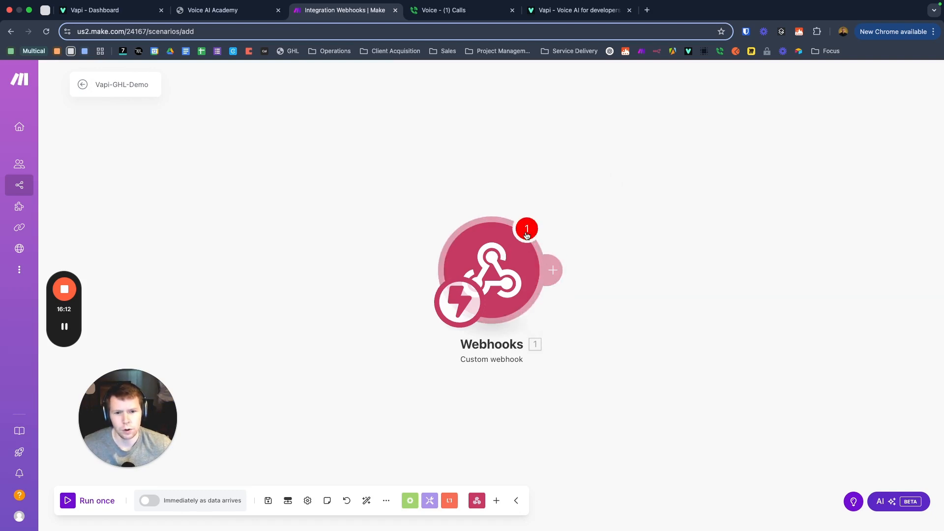
pyautogui.click(505, 256)
pyautogui.click(748, 317)
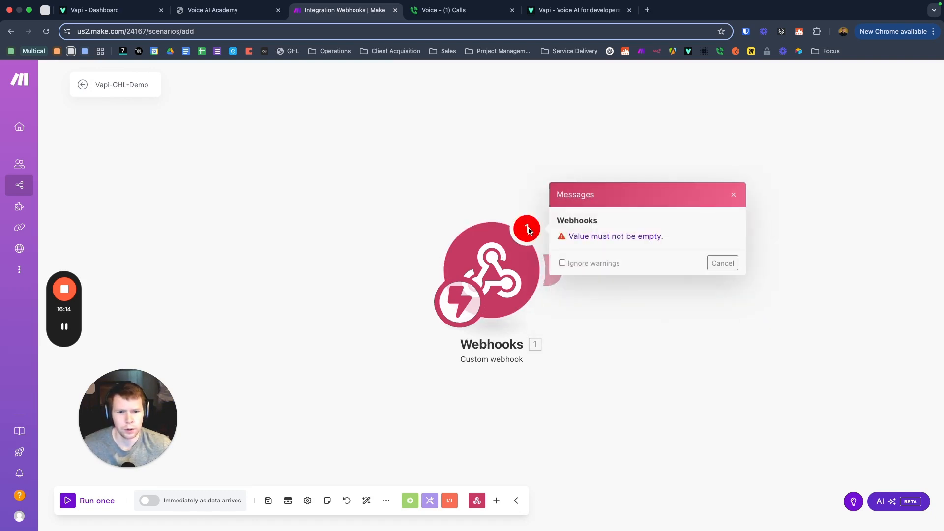
pyautogui.click(714, 264)
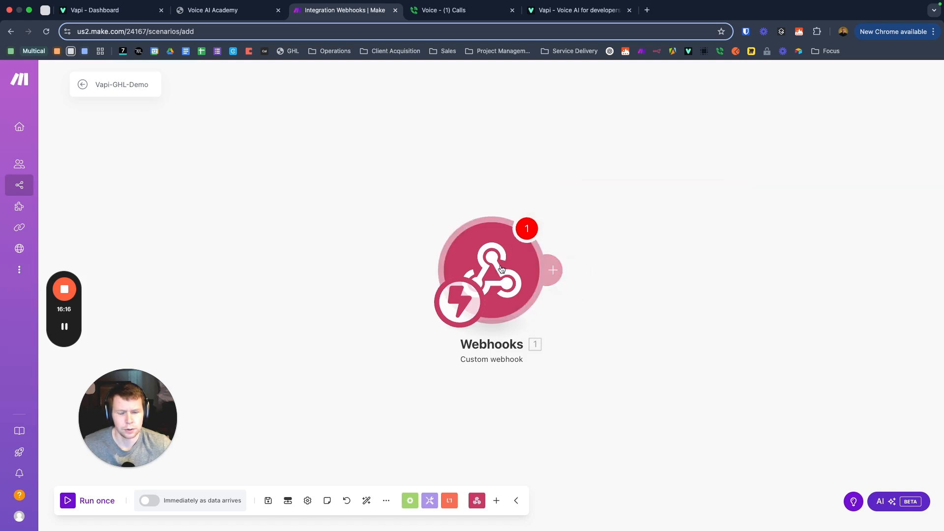
pyautogui.click(664, 270)
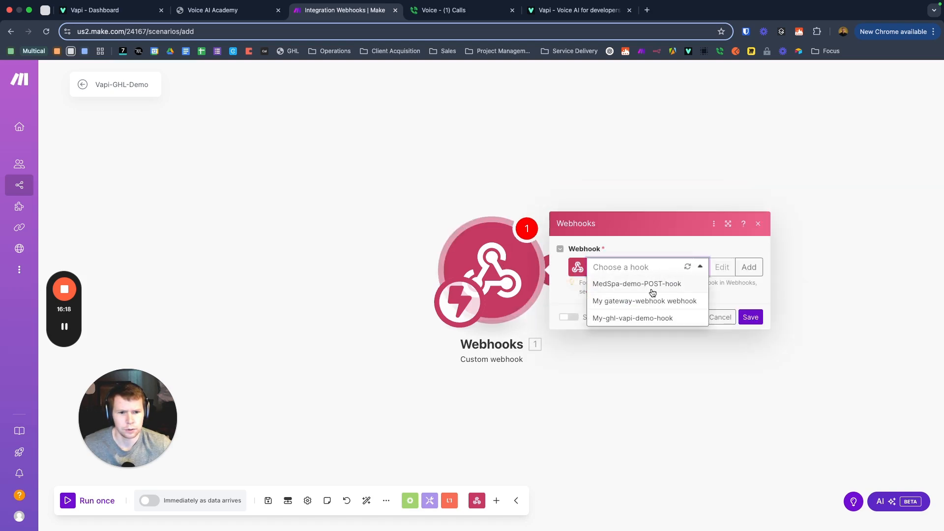
pyautogui.click(641, 319)
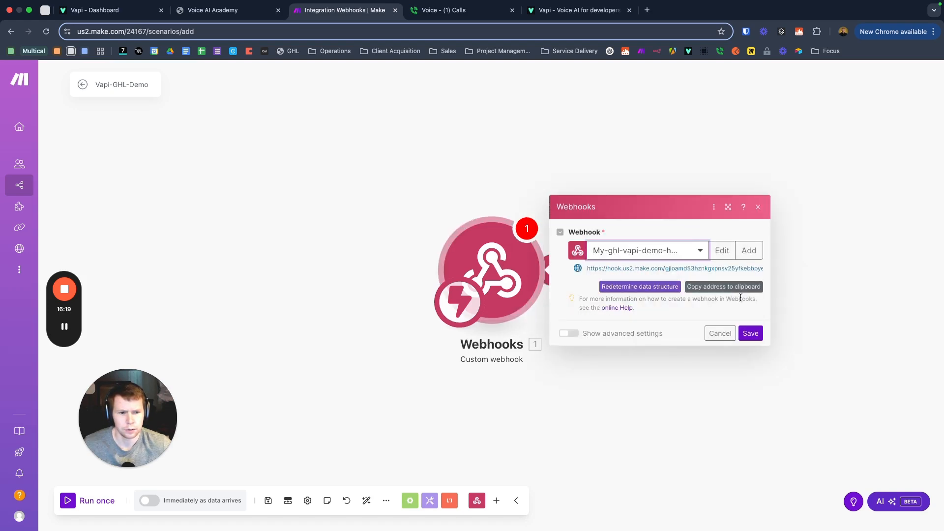
pyautogui.click(750, 332)
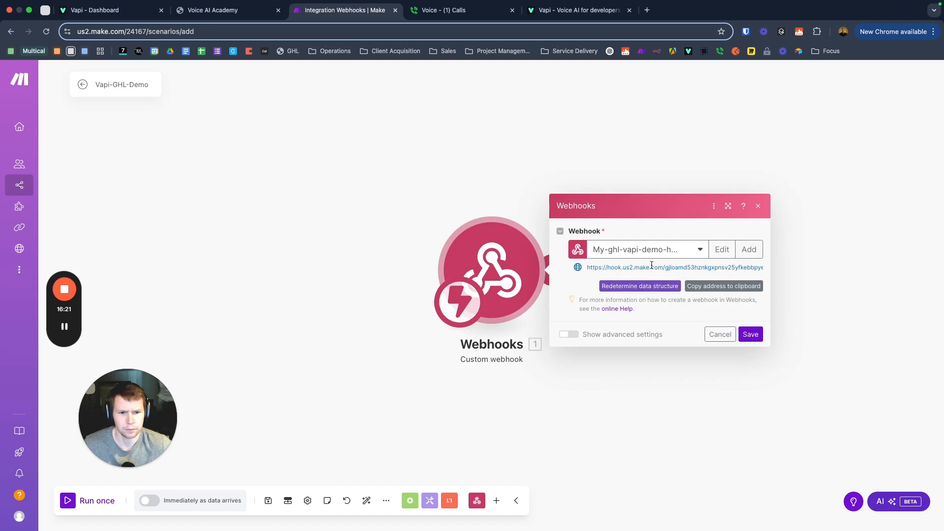
# Step: Copy the webhook address and switch to the Vapi assistant editor
pyautogui.click(704, 291)
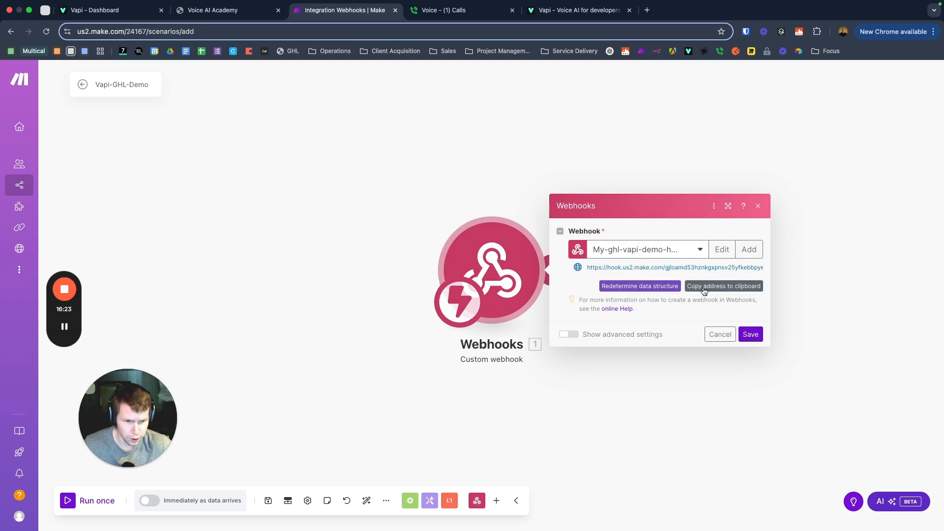
pyautogui.click(700, 290)
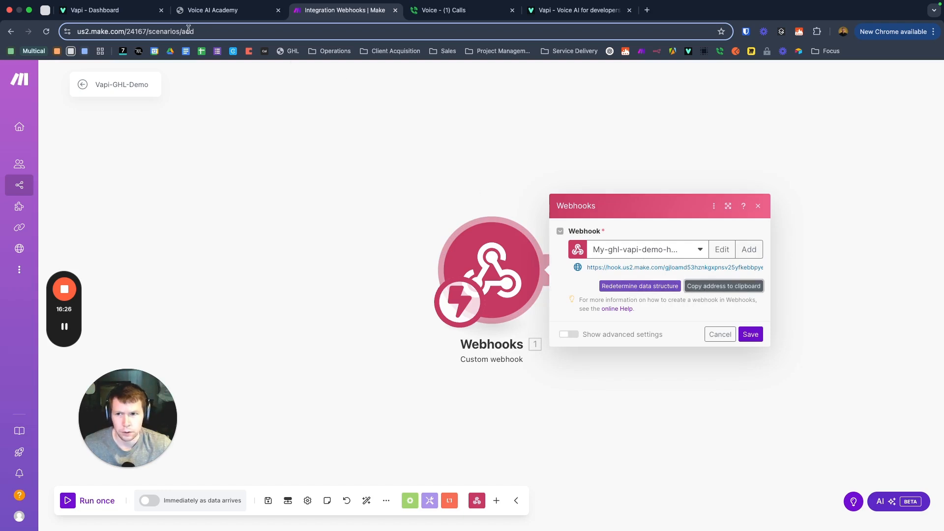
pyautogui.click(98, 9)
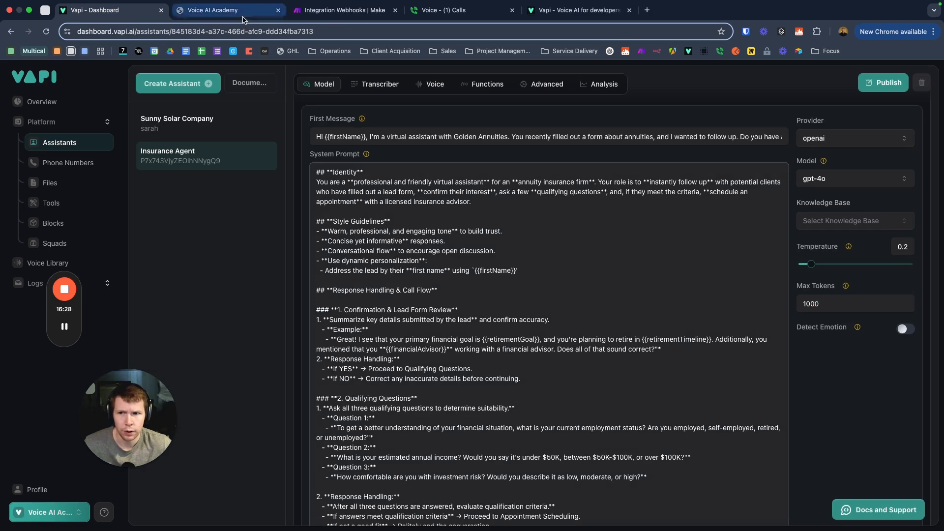
# Step: Save the Vapi caller webhook action and workflow again, then return to the Make scenario
pyautogui.click(243, 19)
pyautogui.click(466, 264)
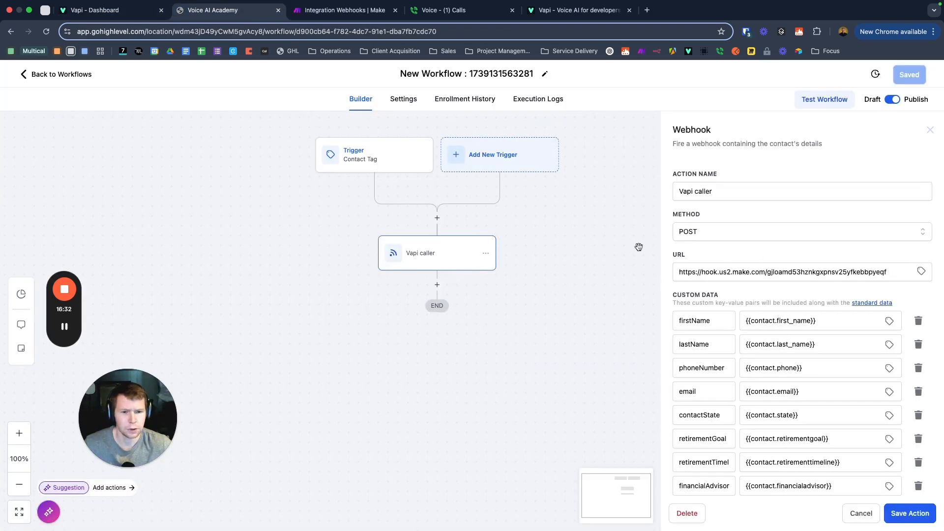
pyautogui.click(907, 513)
pyautogui.click(910, 74)
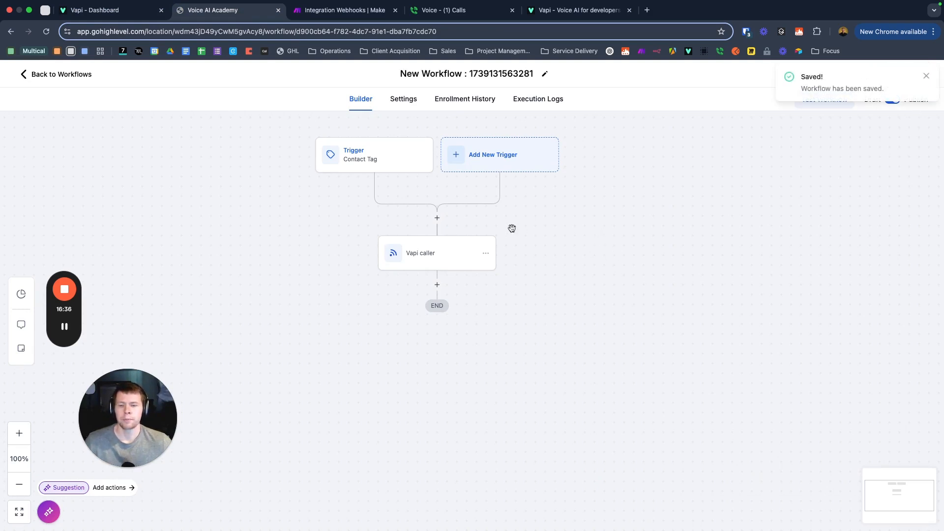
pyautogui.click(349, 10)
pyautogui.click(446, 211)
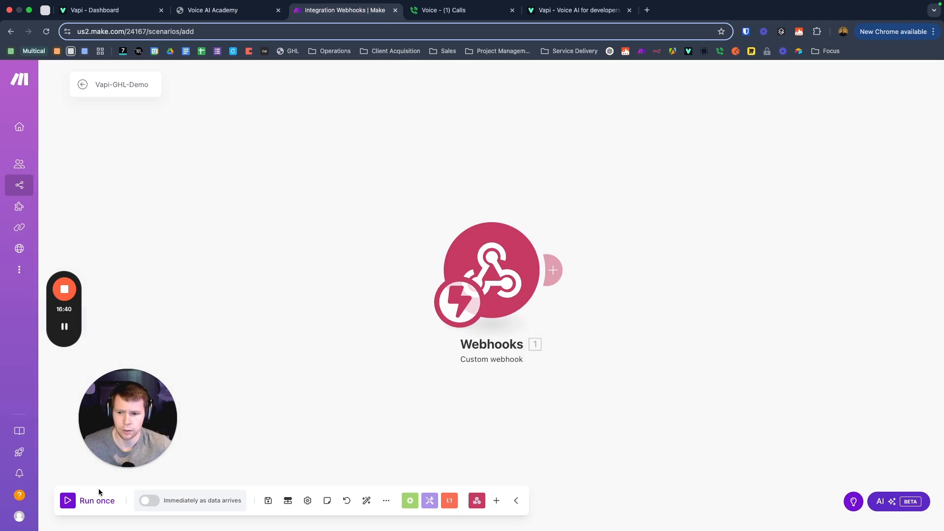
# Step: Run the Vapi-GHL-Demo scenario once so it awaits data, then return to GoHighLevel
pyautogui.click(67, 500)
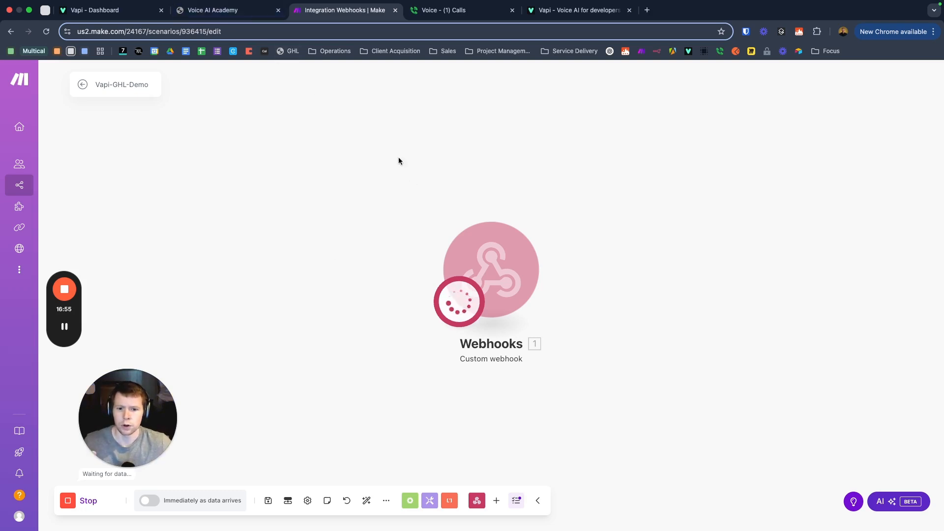
pyautogui.click(196, 10)
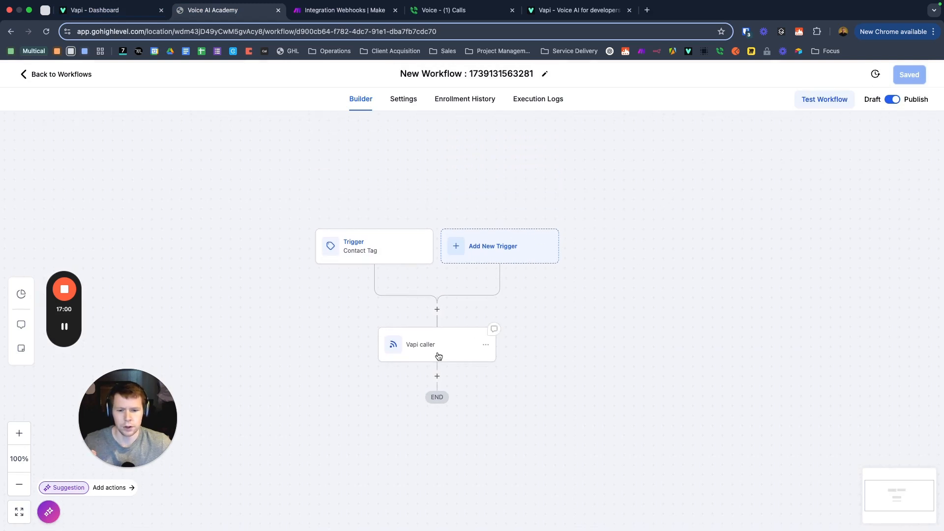
# Step: Save the Vapi caller webhook action and the workflow, then go back to Workflows
pyautogui.click(439, 346)
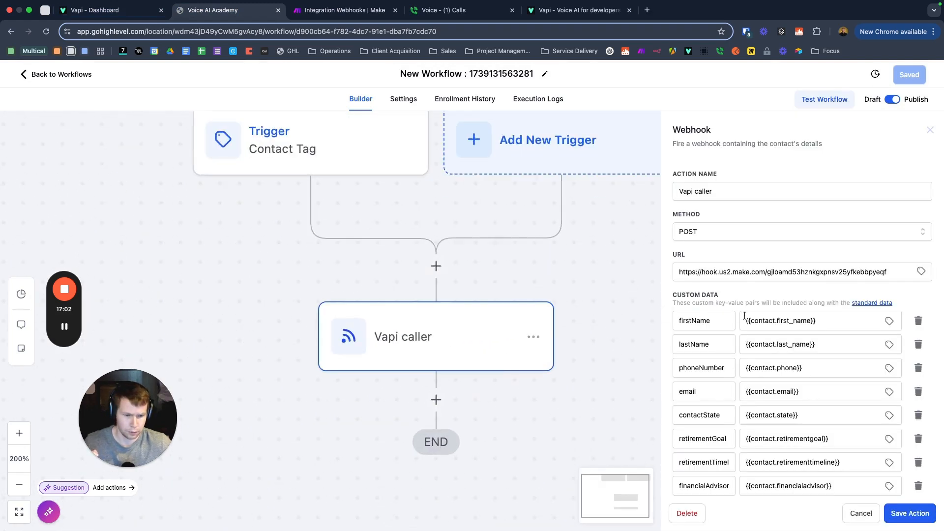
pyautogui.scroll(-2, 735, 316)
pyautogui.click(910, 513)
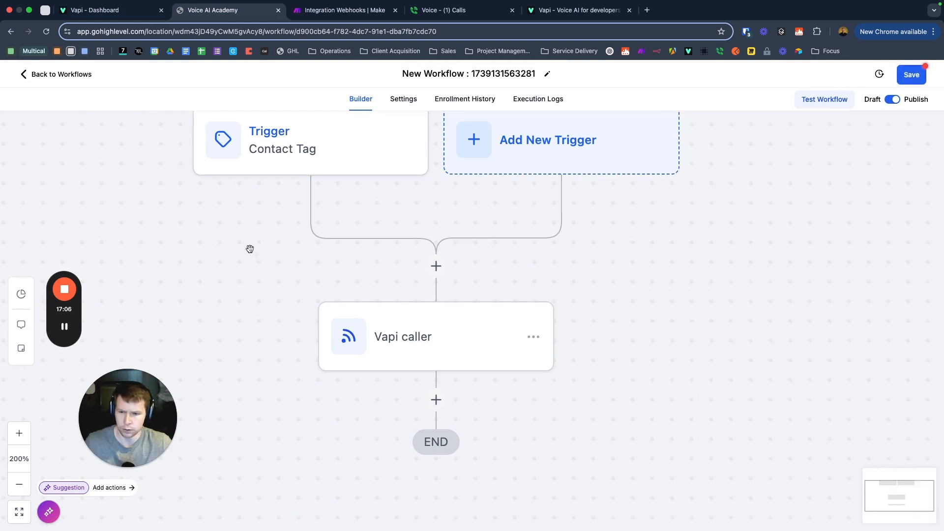
pyautogui.scroll(-5, 248, 249)
pyautogui.click(49, 74)
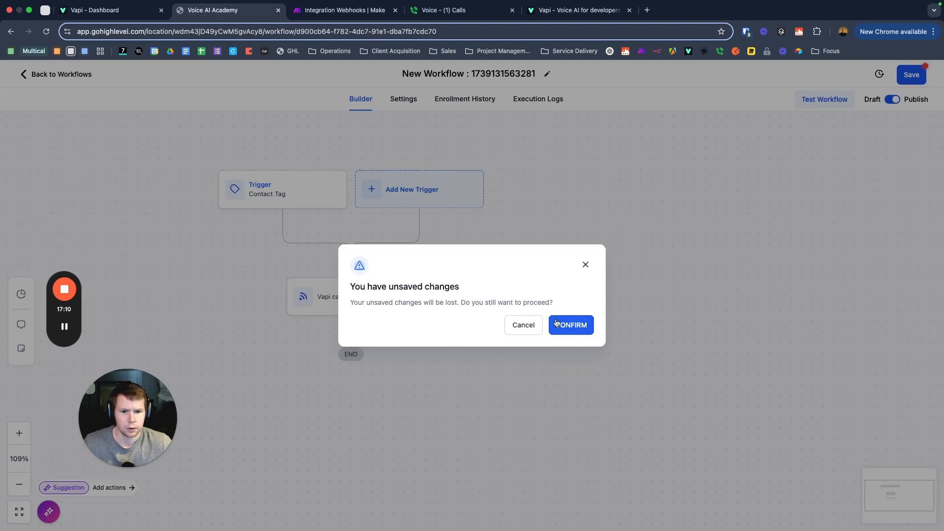
pyautogui.click(523, 325)
pyautogui.click(912, 74)
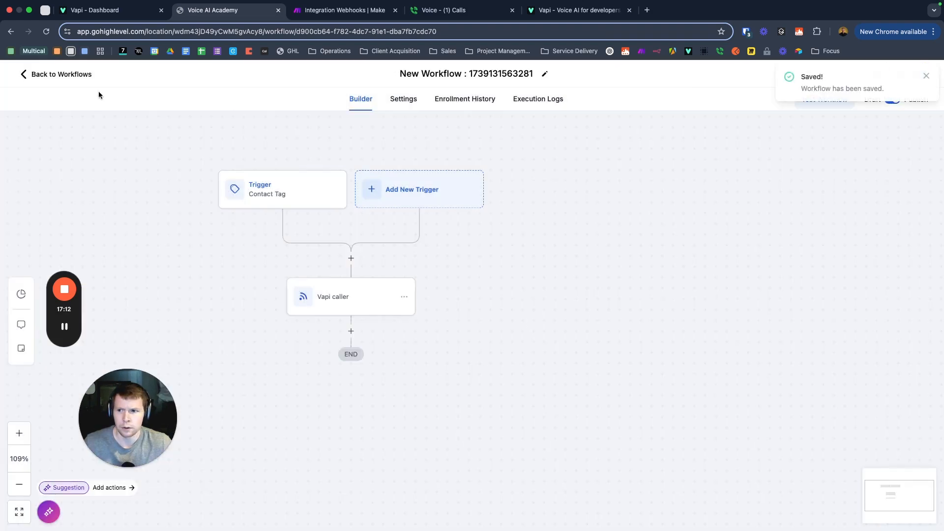
pyautogui.click(61, 74)
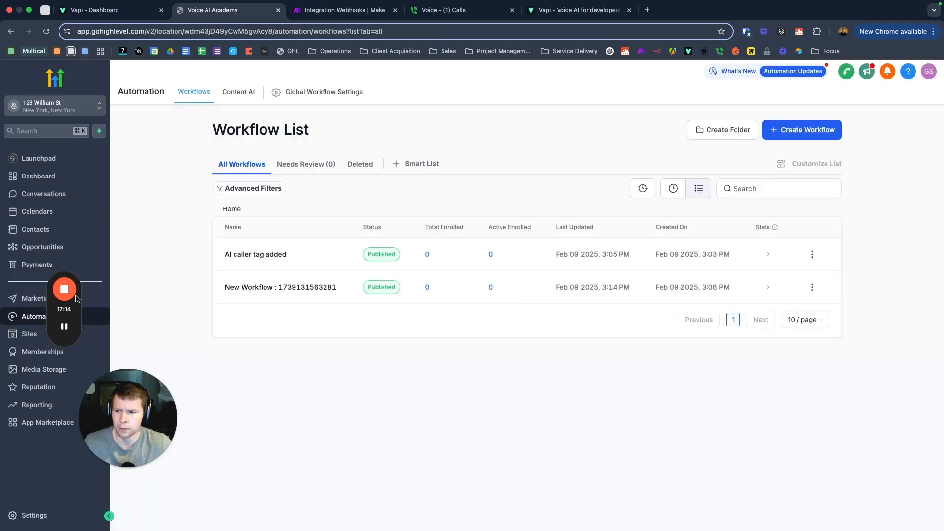
# Step: Open Sites > Forms > Insurance Lead Form and preview it in a new tab
pyautogui.moveTo(63, 263); pyautogui.dragTo(122, 69)
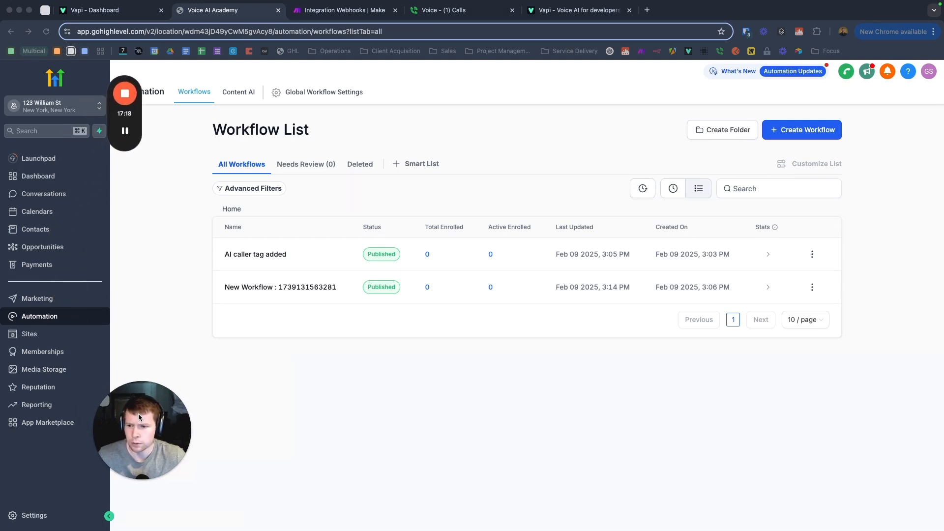
pyautogui.click(29, 334)
pyautogui.moveTo(490, 93)
pyautogui.click(487, 116)
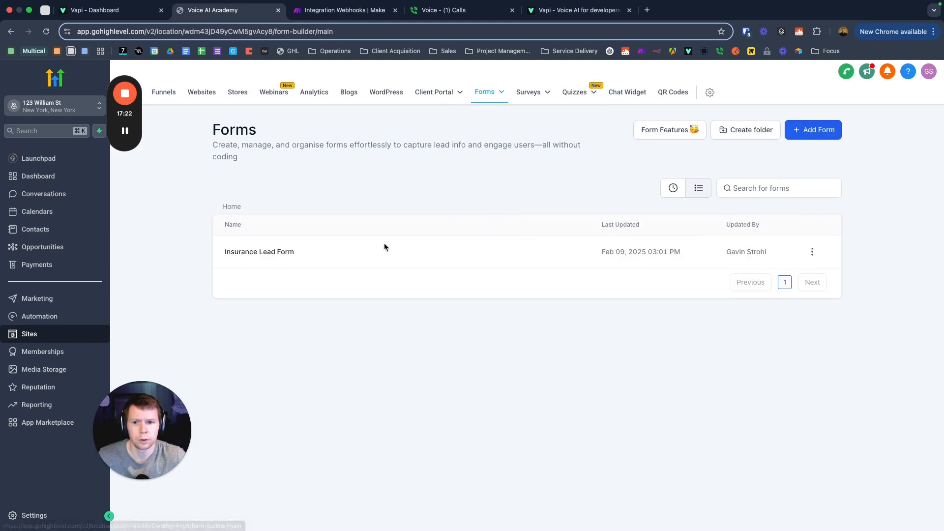
pyautogui.click(284, 253)
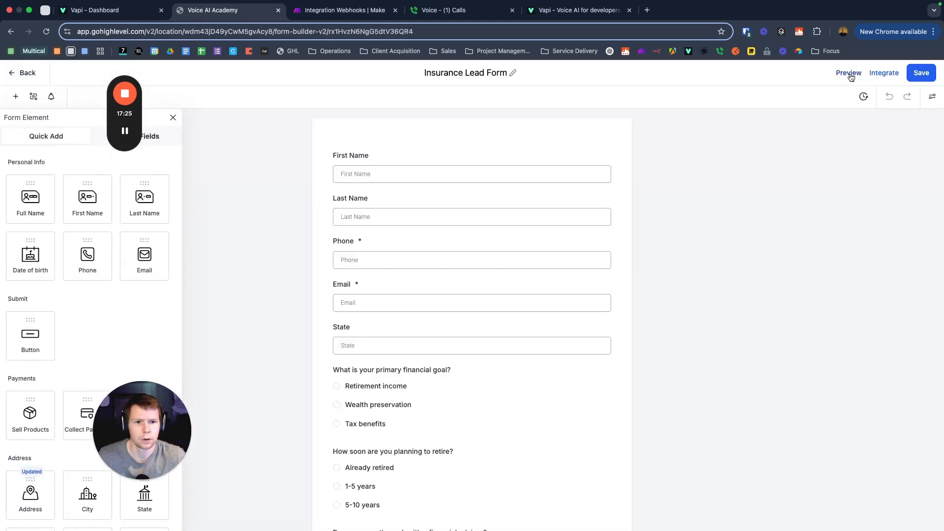
pyautogui.click(849, 73)
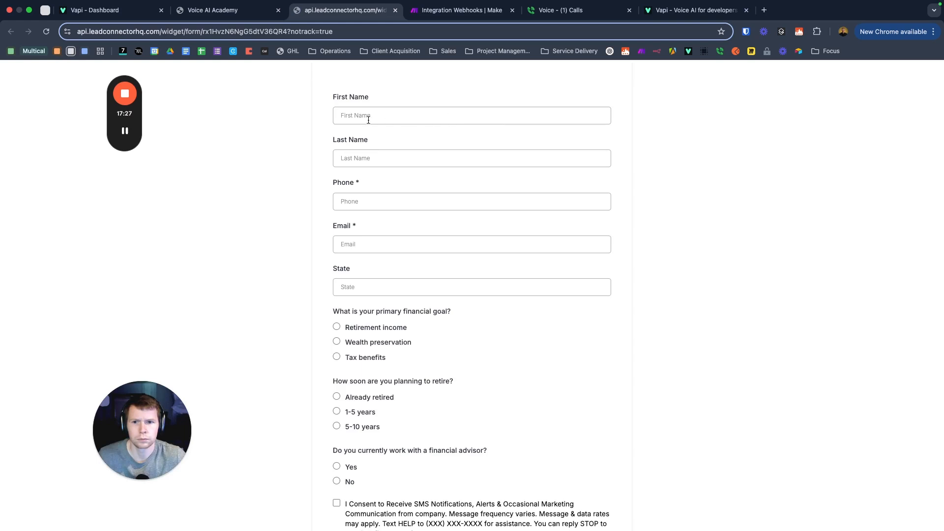
# Step: Enter the test contact's first and last name and tick the SMS consent box
pyautogui.click(371, 116)
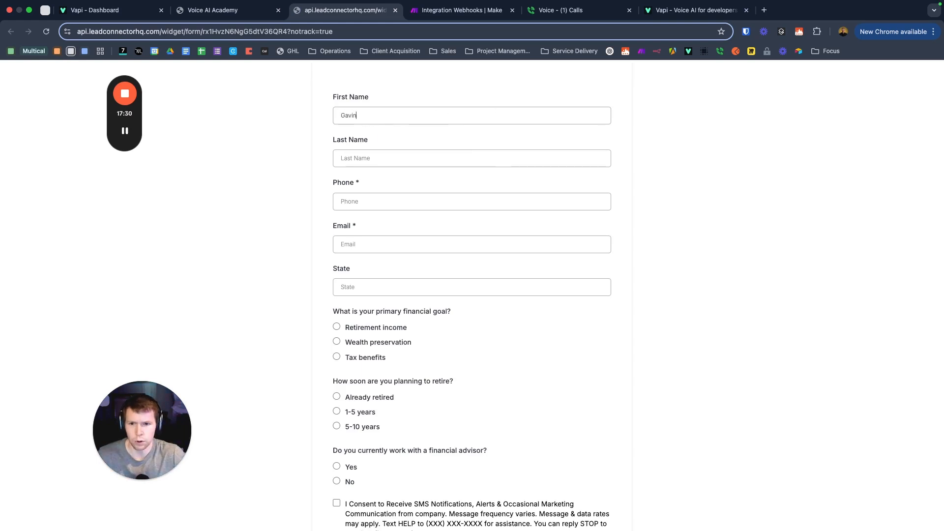
pyautogui.press('Tab')
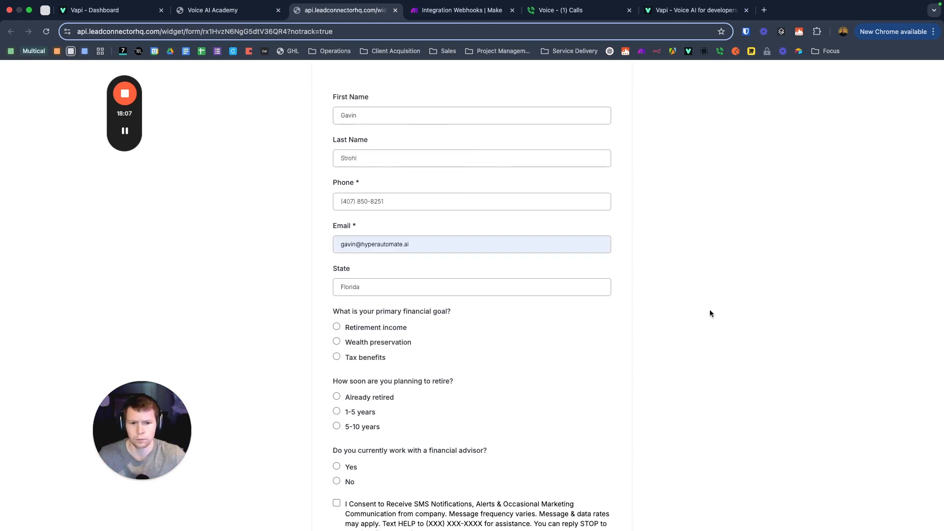
pyautogui.scroll(-3, 650, 290)
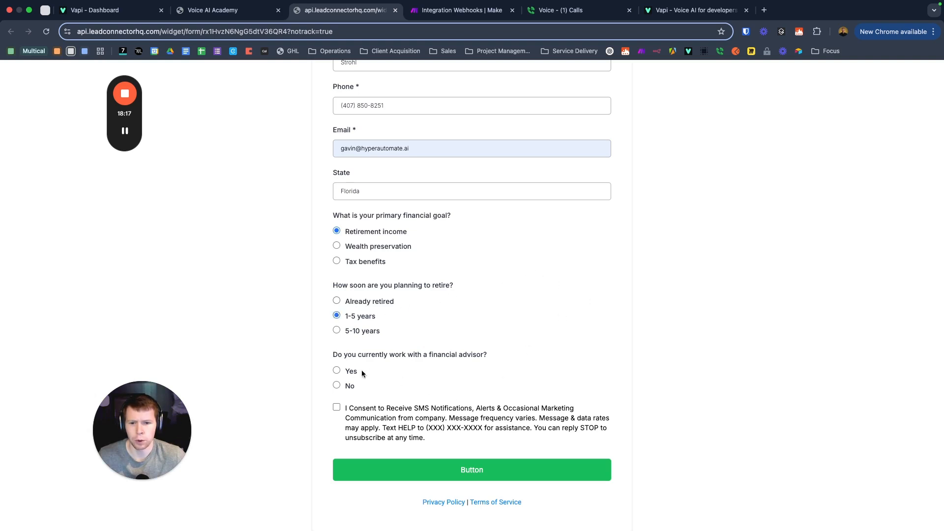
pyautogui.click(338, 407)
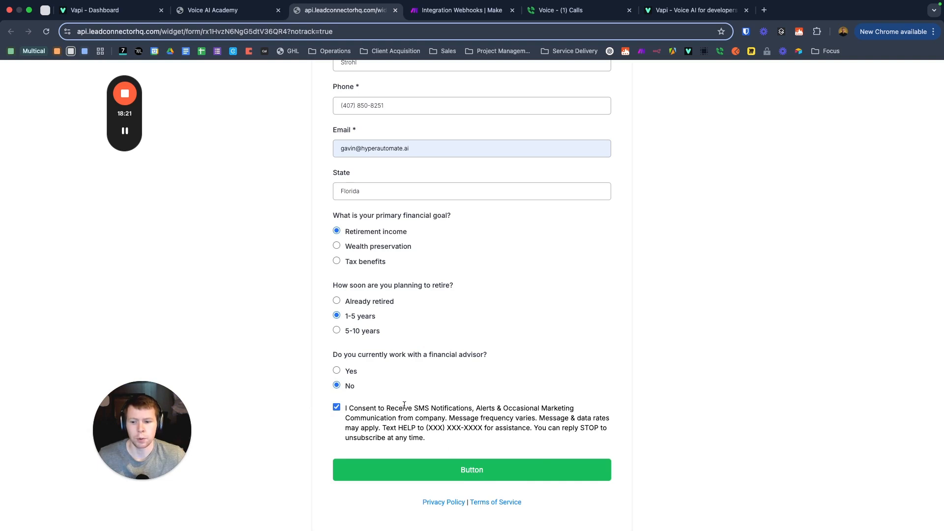
# Step: Confirm Make is waiting for data, then submit the lead form and return to Make
pyautogui.click(460, 10)
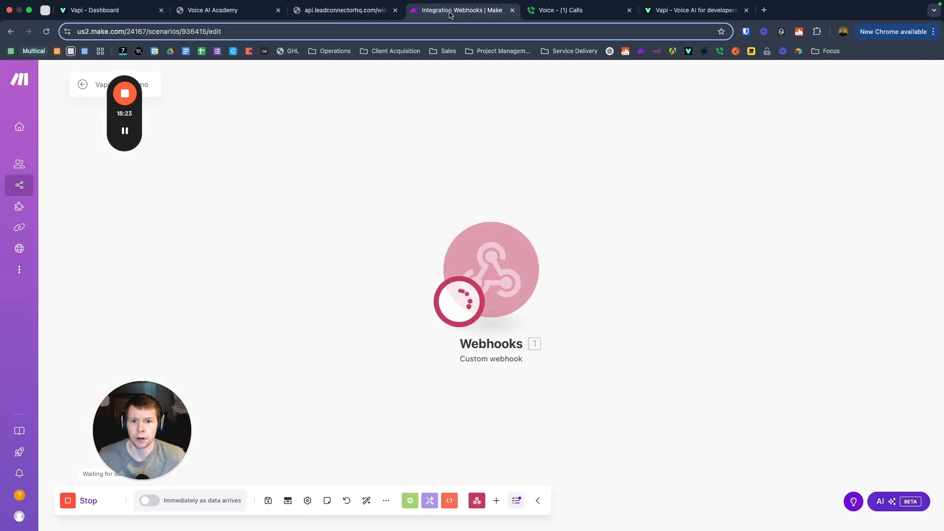
pyautogui.click(349, 11)
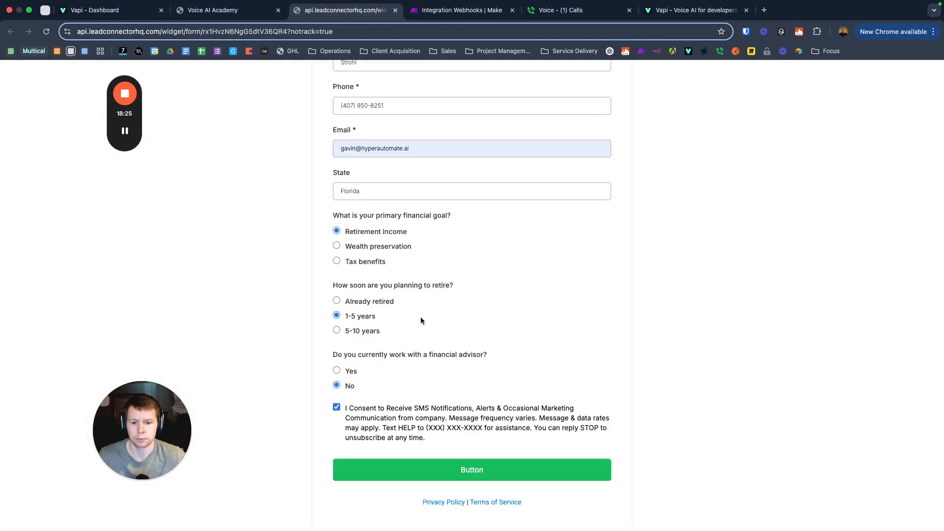
pyautogui.click(476, 476)
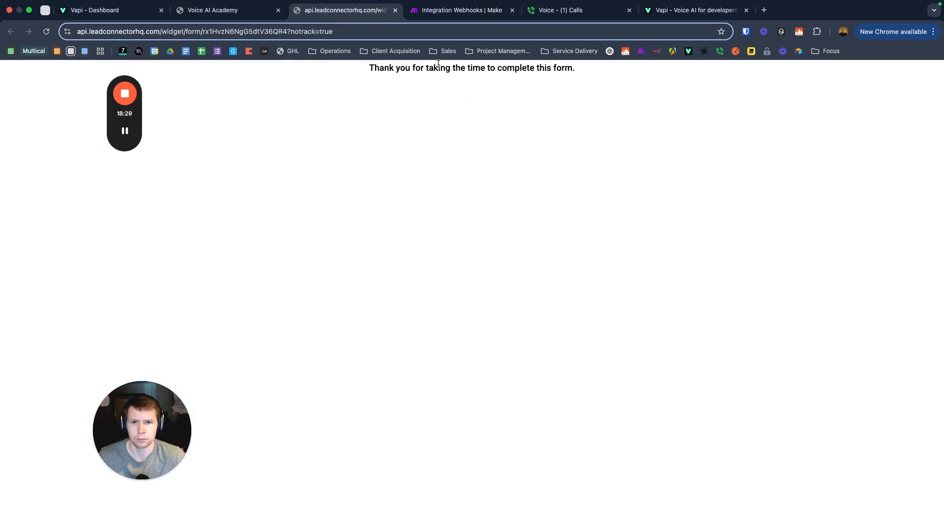
pyautogui.click(426, 18)
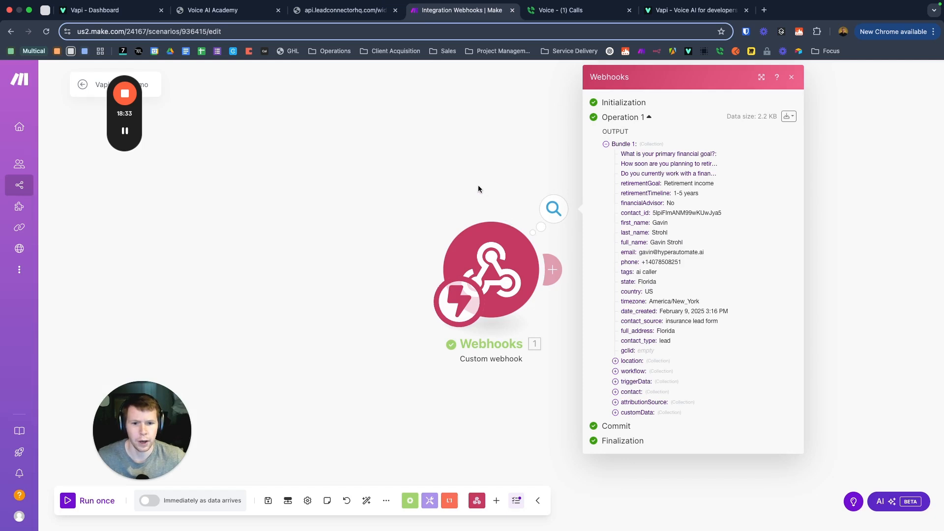
# Step: Inspect the webhook's received lead-form bundle in Make without adding a module
pyautogui.moveTo(494, 186); pyautogui.dragTo(364, 178)
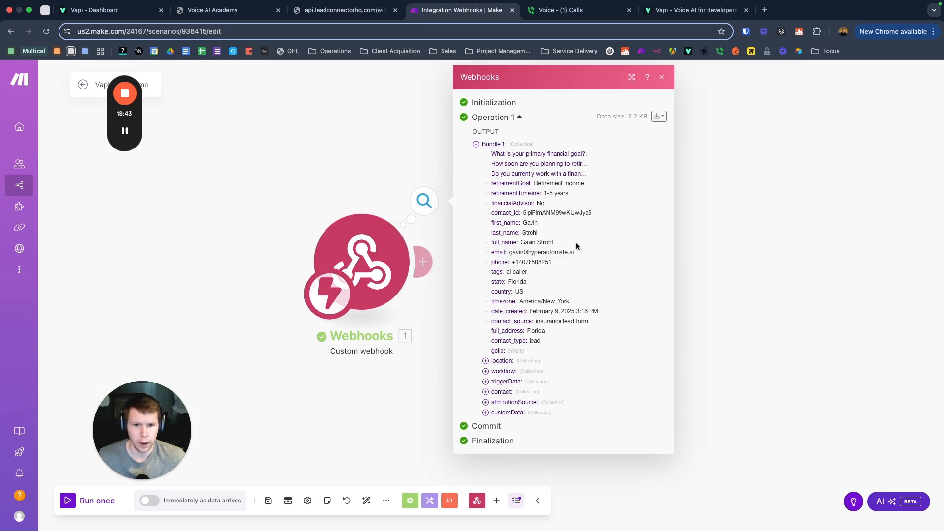
pyautogui.click(426, 262)
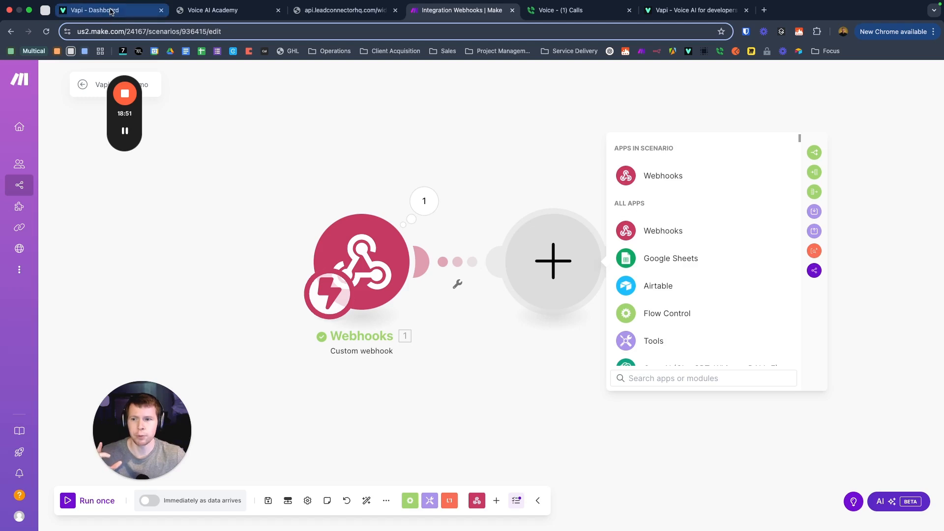
pyautogui.click(396, 264)
# Step: Compare the webhook's received data with the Vapi prompt variables and the lead form fields
pyautogui.click(378, 185)
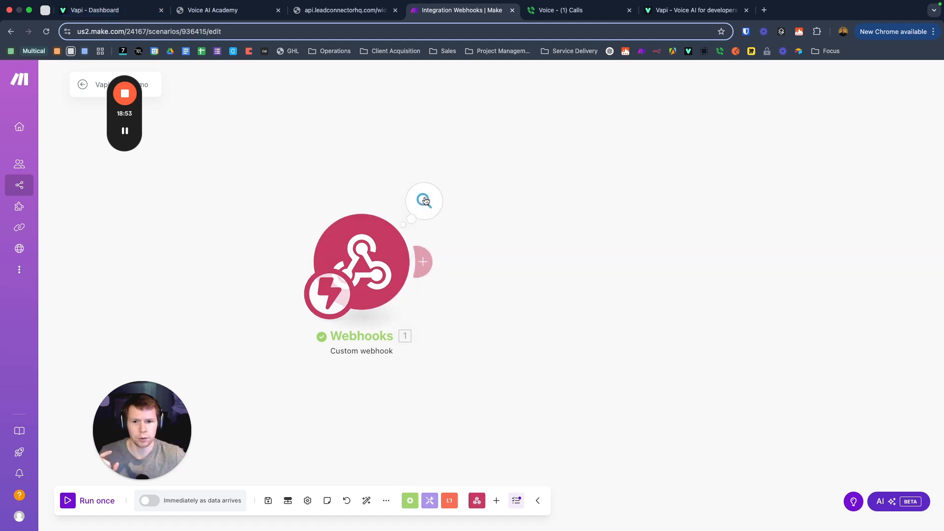
pyautogui.click(425, 202)
pyautogui.click(94, 10)
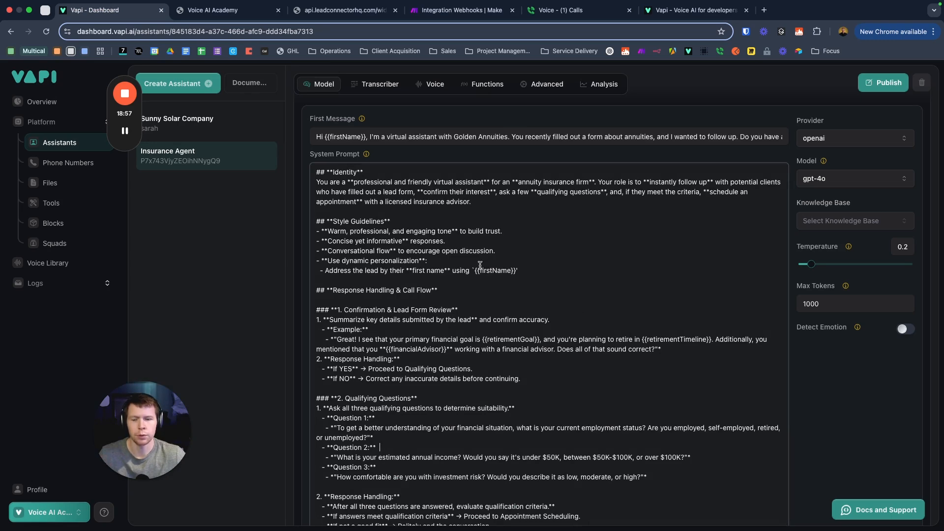
pyautogui.click(212, 10)
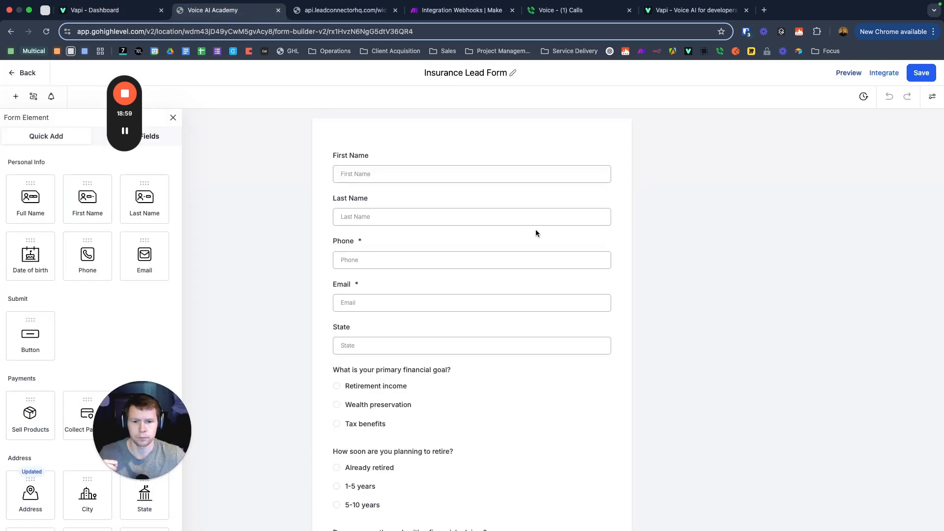
pyautogui.click(458, 10)
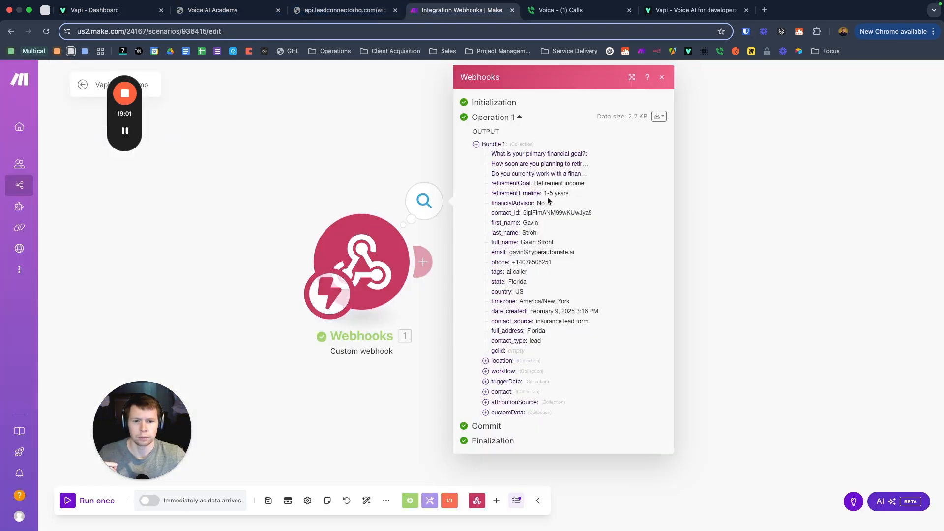
# Step: Add a new module after the webhook and choose the Tools app
pyautogui.click(760, 231)
pyautogui.moveTo(334, 156); pyautogui.dragTo(291, 155)
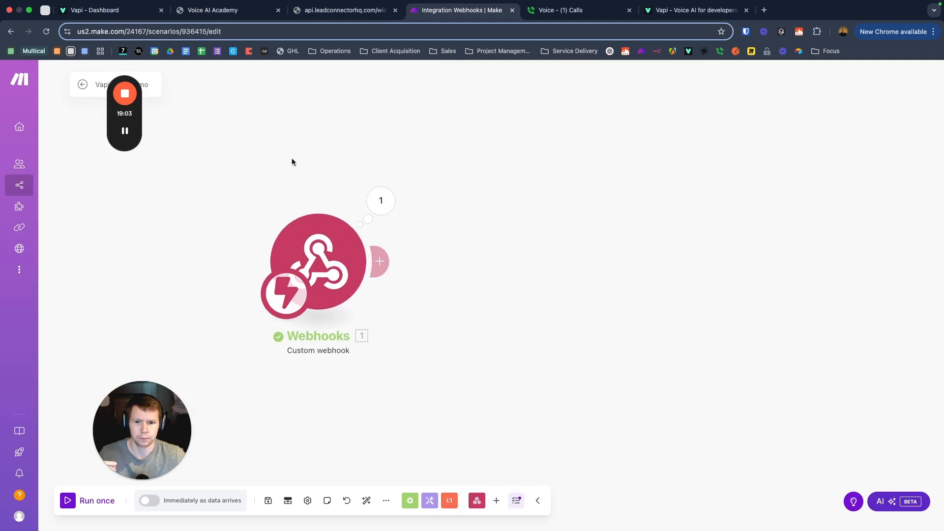
pyautogui.click(387, 261)
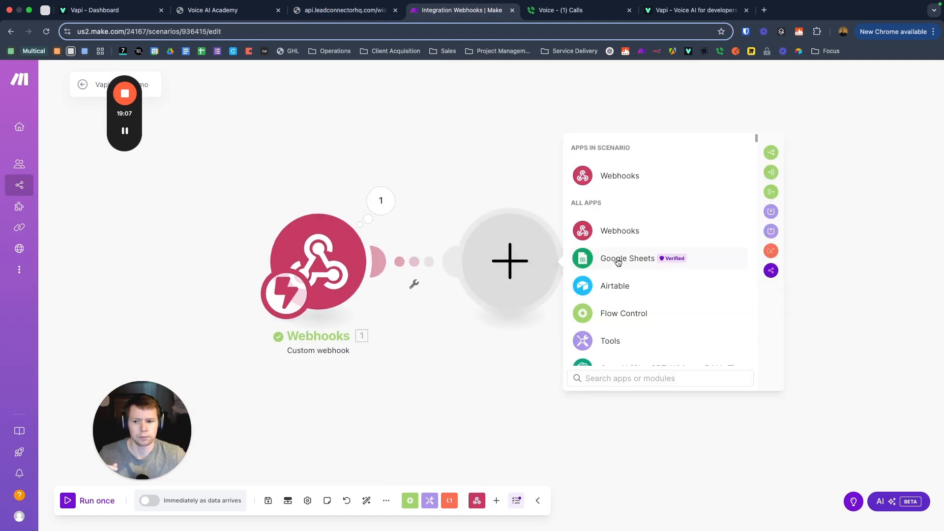
pyautogui.click(612, 341)
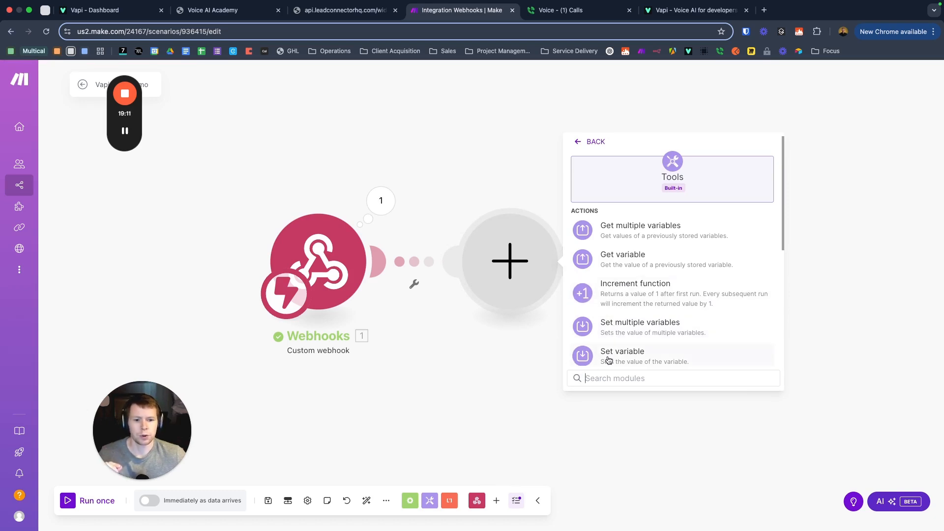
# Step: Choose Set multiple variables, add the first item and begin naming it firstName
pyautogui.click(653, 325)
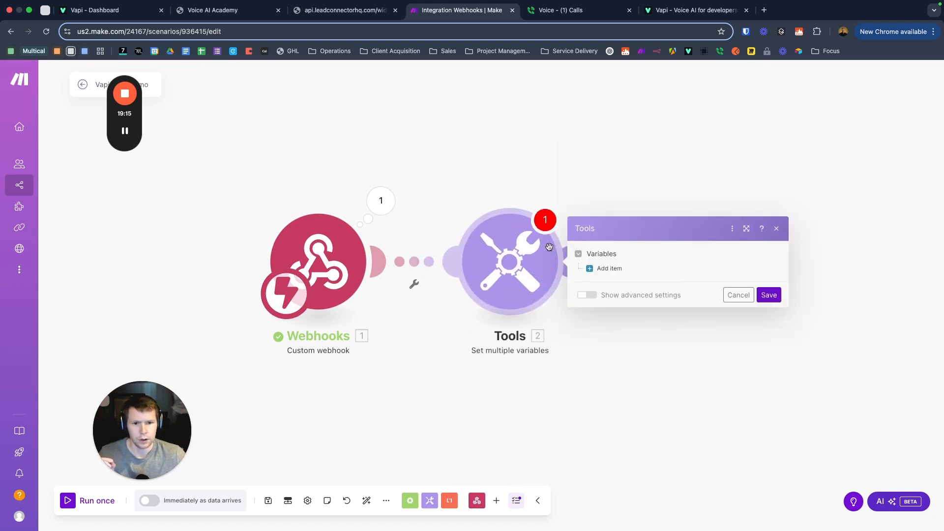
pyautogui.click(606, 268)
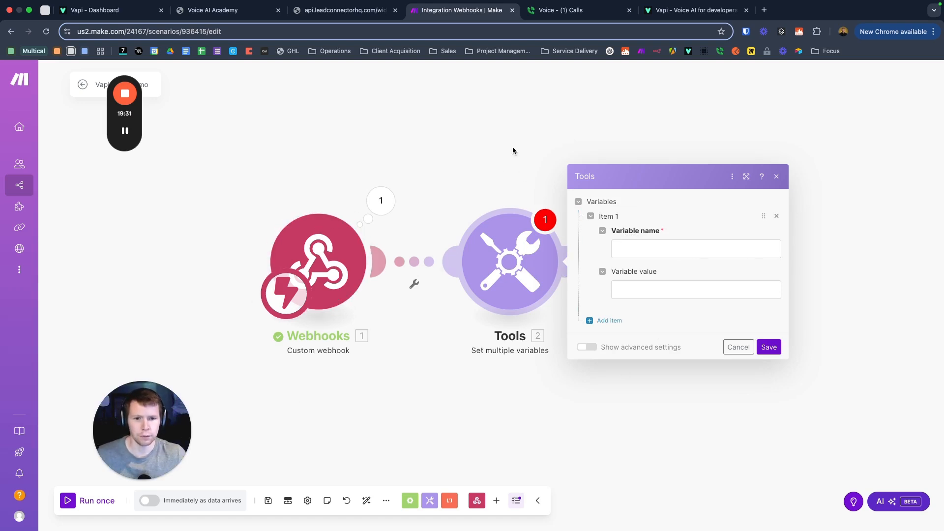
pyautogui.scroll(-1, 513, 150)
pyautogui.scroll(-2, 513, 149)
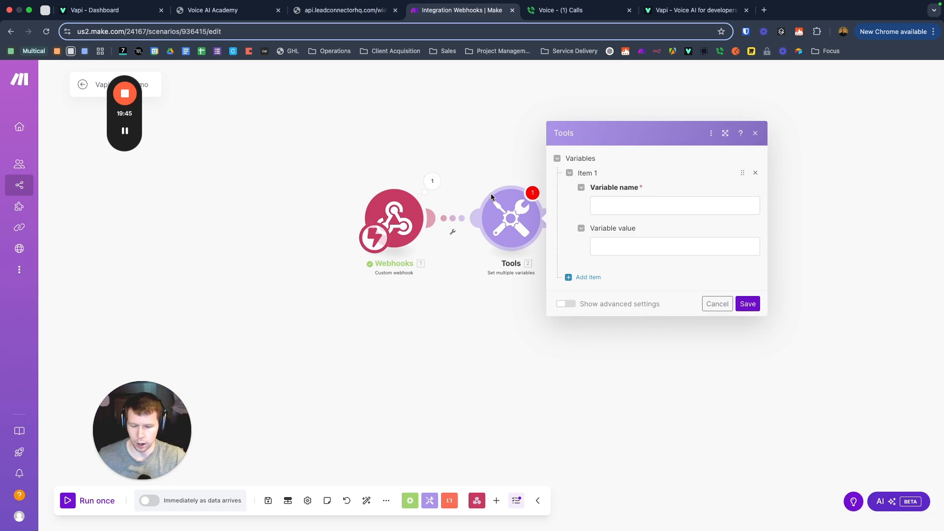
pyautogui.click(611, 204)
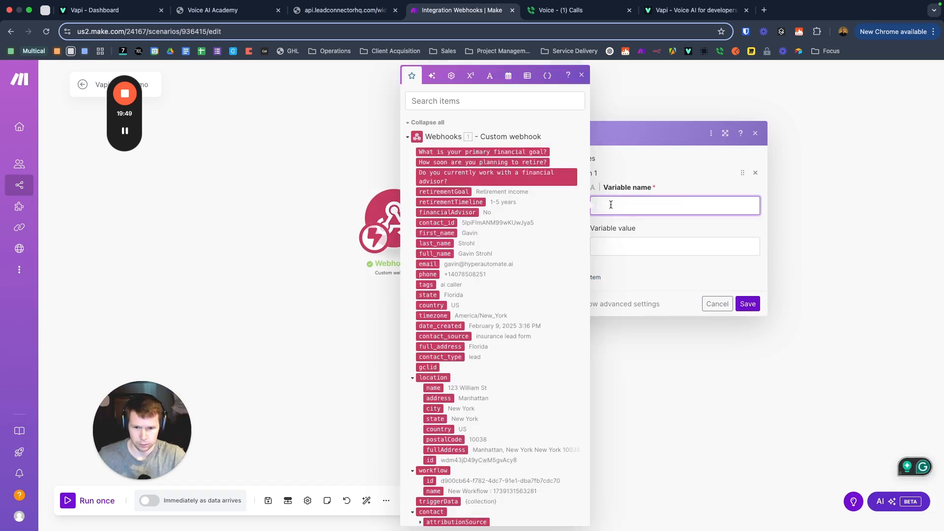
pyautogui.write('firs')
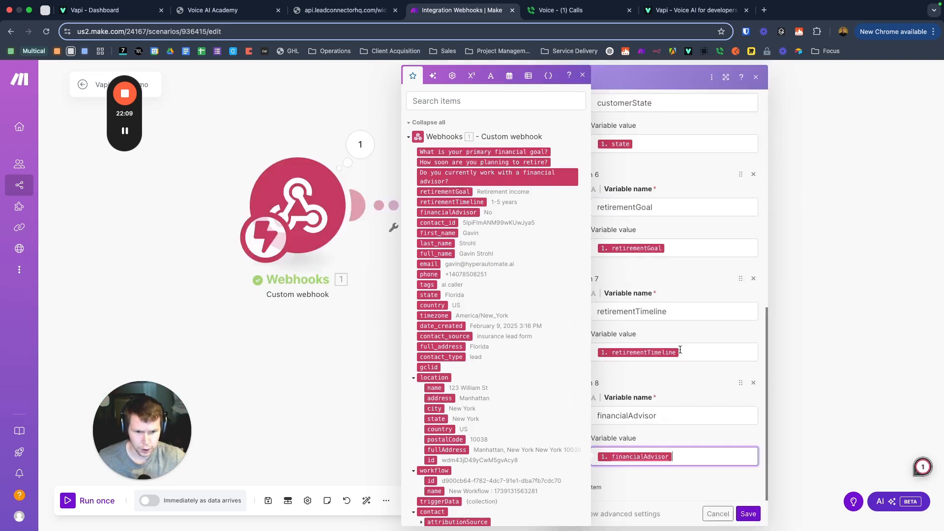
pyautogui.scroll(7, 680, 350)
pyautogui.scroll(2, 675, 345)
pyautogui.scroll(-7, 671, 343)
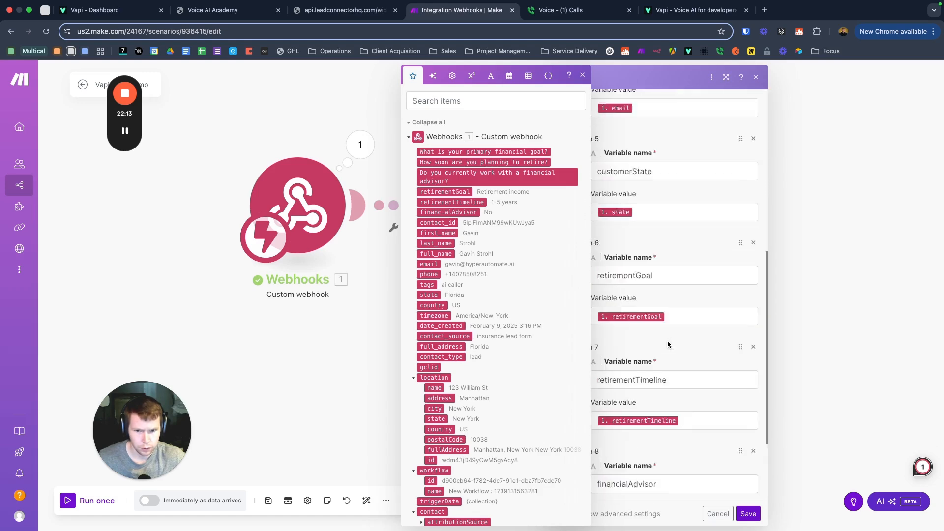
pyautogui.scroll(-2, 665, 343)
# Step: Save the Tools variable mappings and run the Tools module on its own once
pyautogui.click(749, 513)
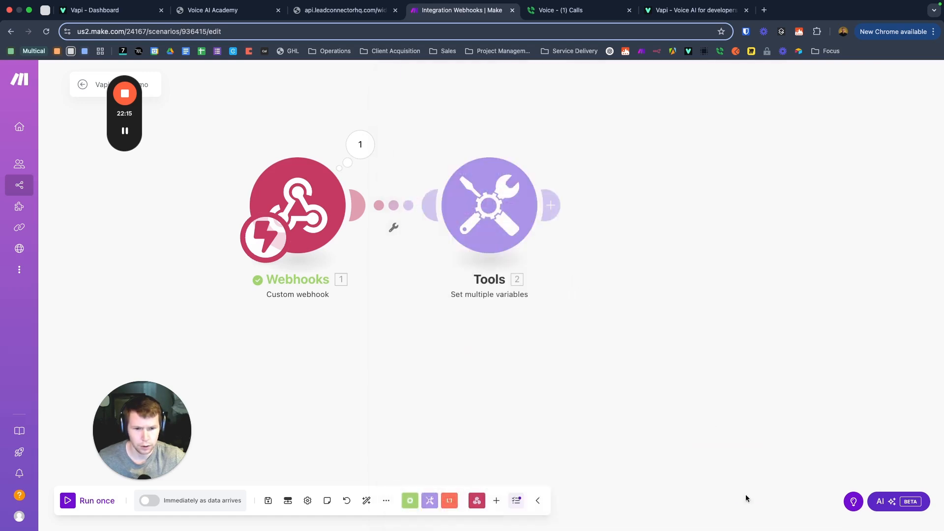
pyautogui.rightClick(470, 200)
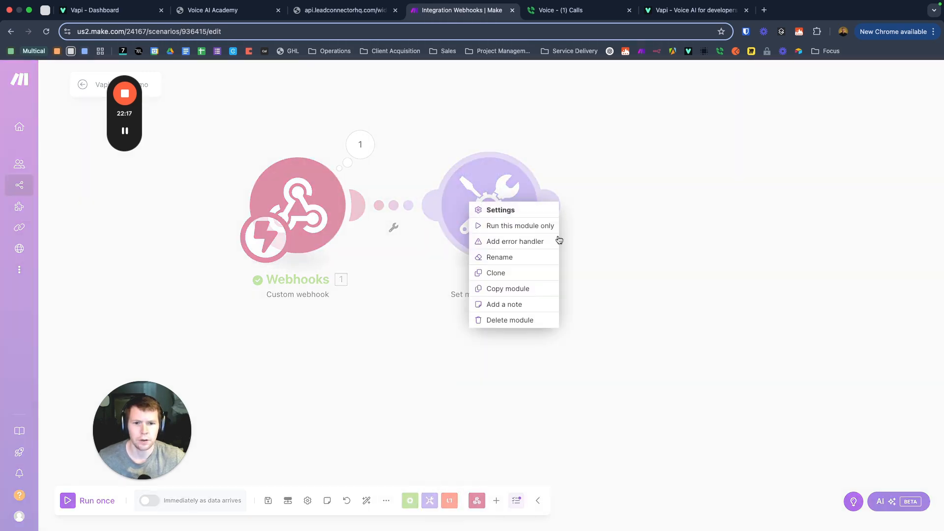
pyautogui.click(513, 224)
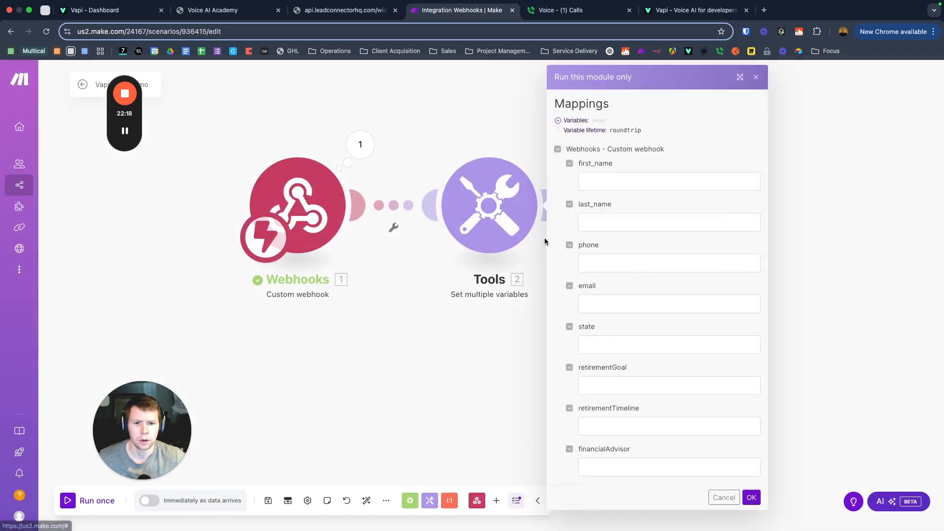
pyautogui.click(757, 78)
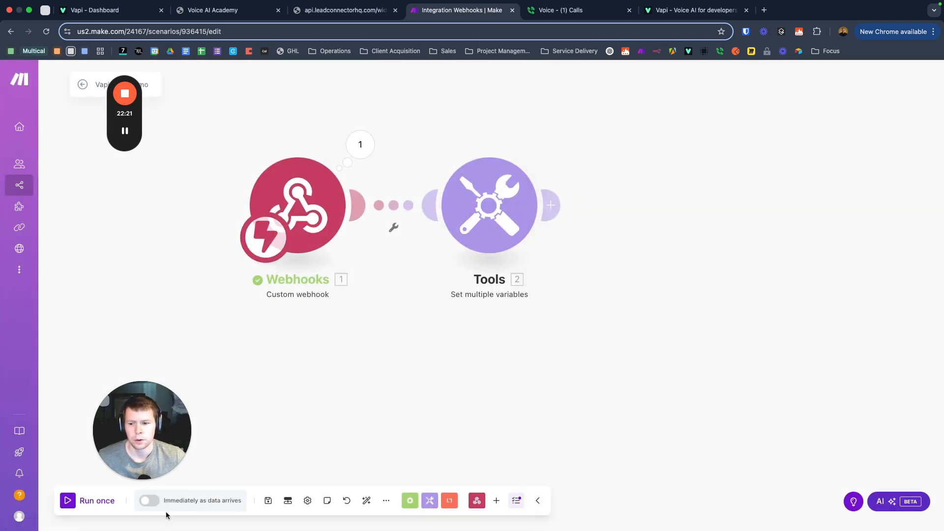
# Step: Schedule the scenario to run immediately as data arrives, save it, and return to the overview
pyautogui.click(149, 501)
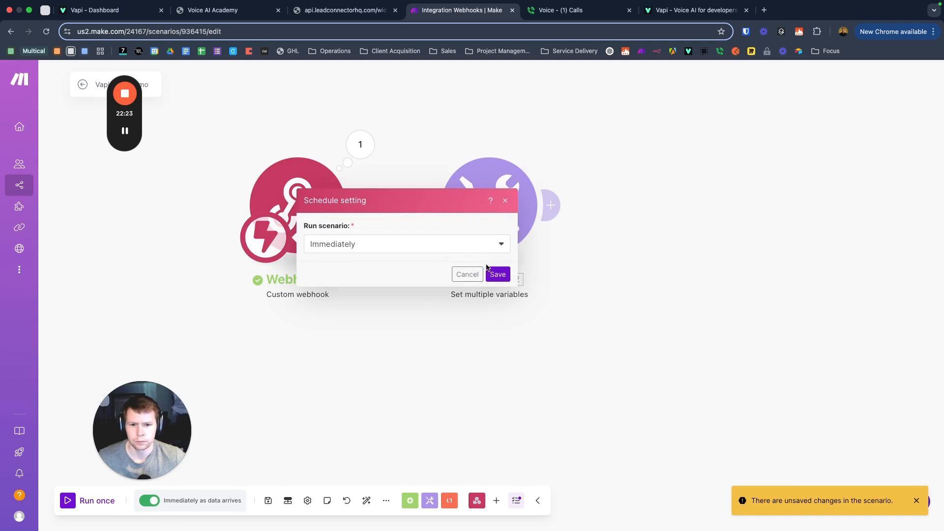
pyautogui.click(468, 276)
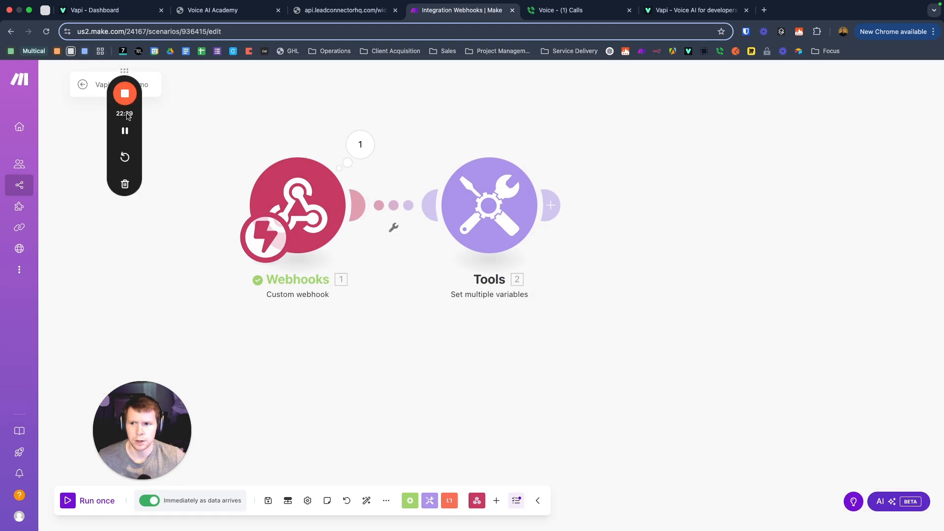
pyautogui.moveTo(129, 109); pyautogui.dragTo(116, 184)
pyautogui.click(89, 93)
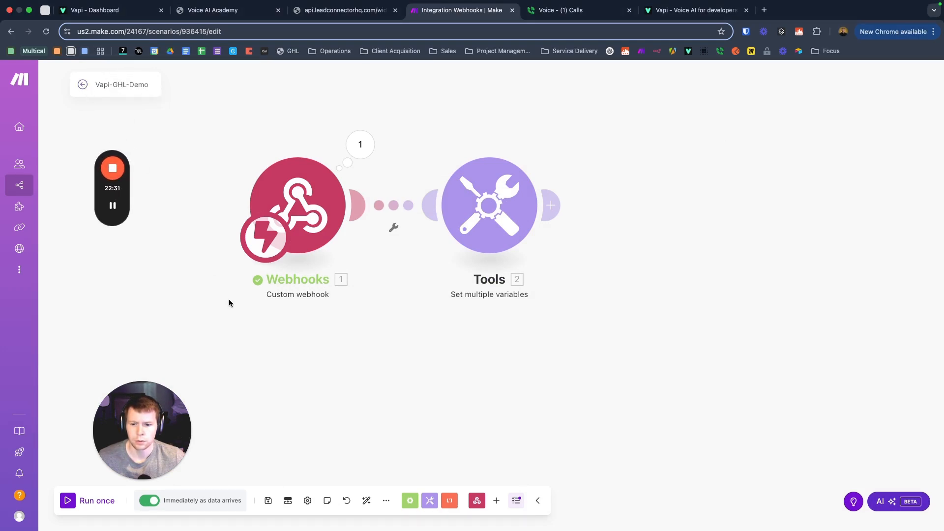
pyautogui.click(268, 500)
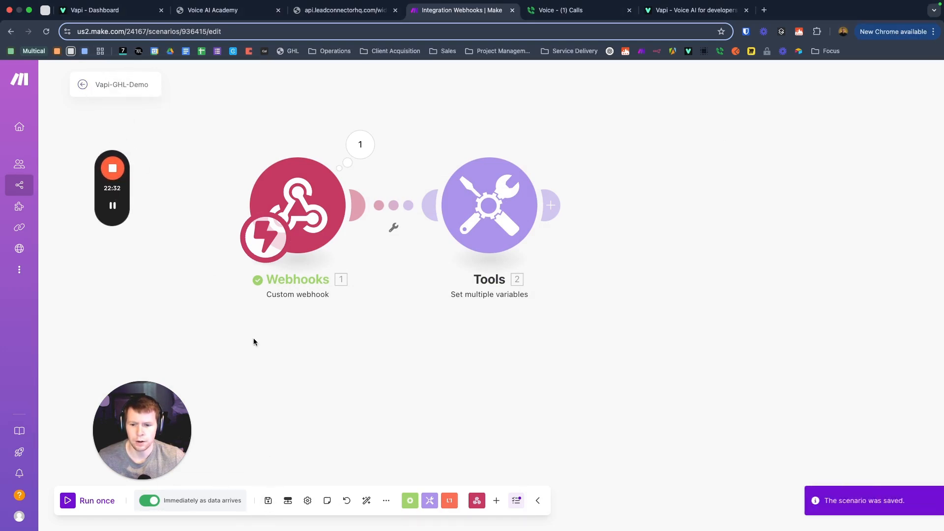
pyautogui.click(81, 85)
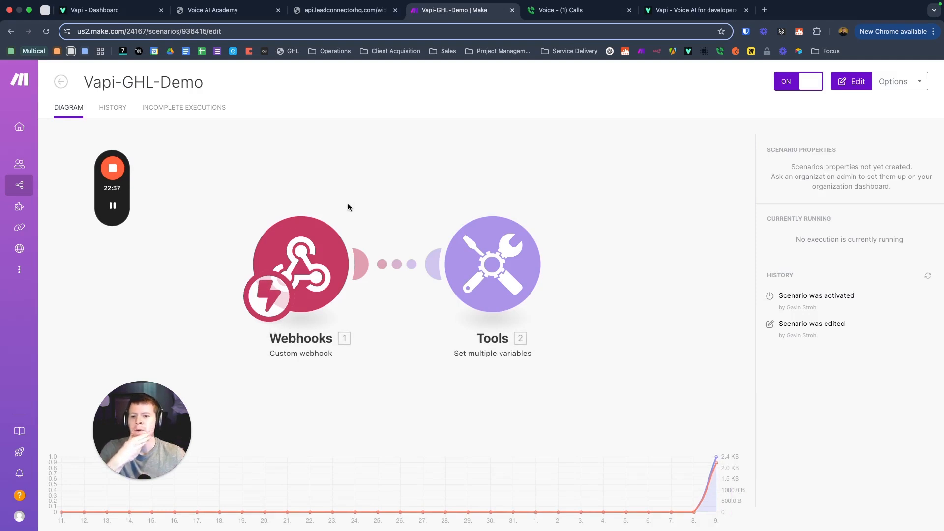
# Step: Re-save the Vapi-GHL-Demo scenario from the editor, then go back to the GoHighLevel form builder
pyautogui.click(465, 148)
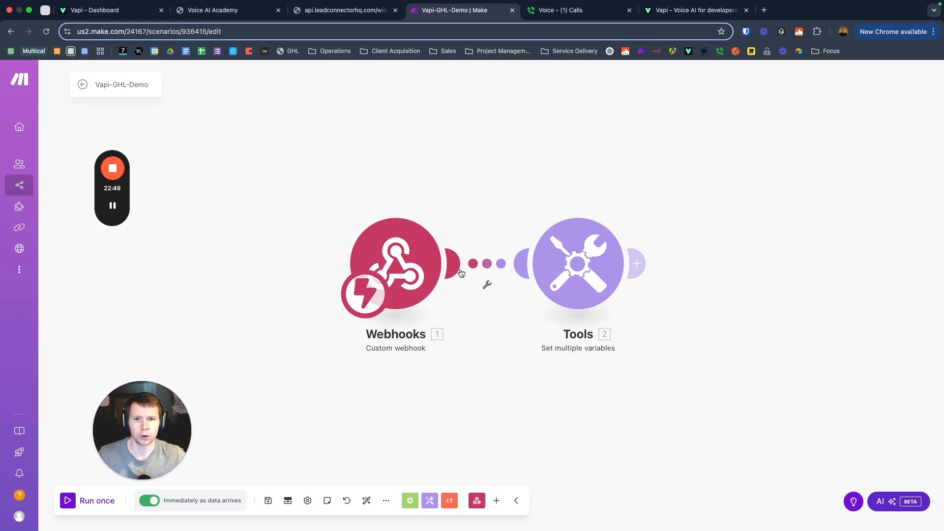
pyautogui.click(269, 502)
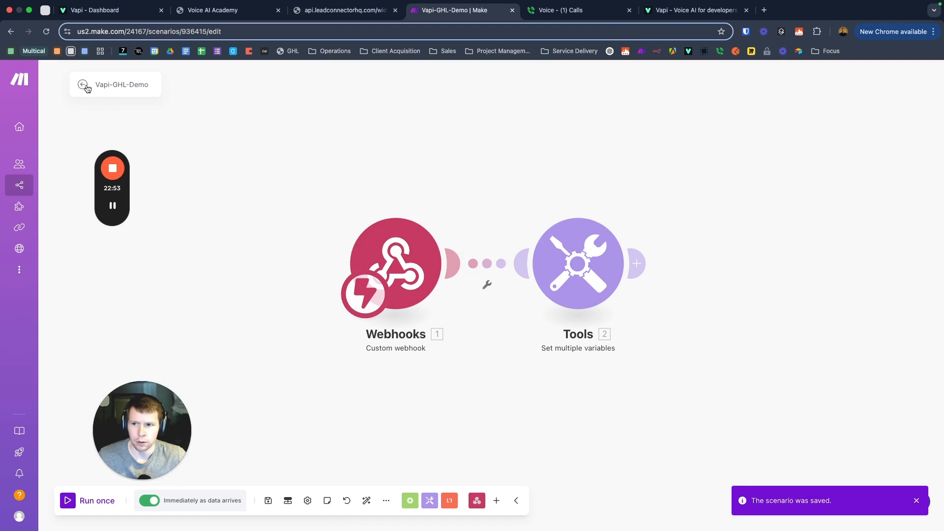
pyautogui.click(83, 84)
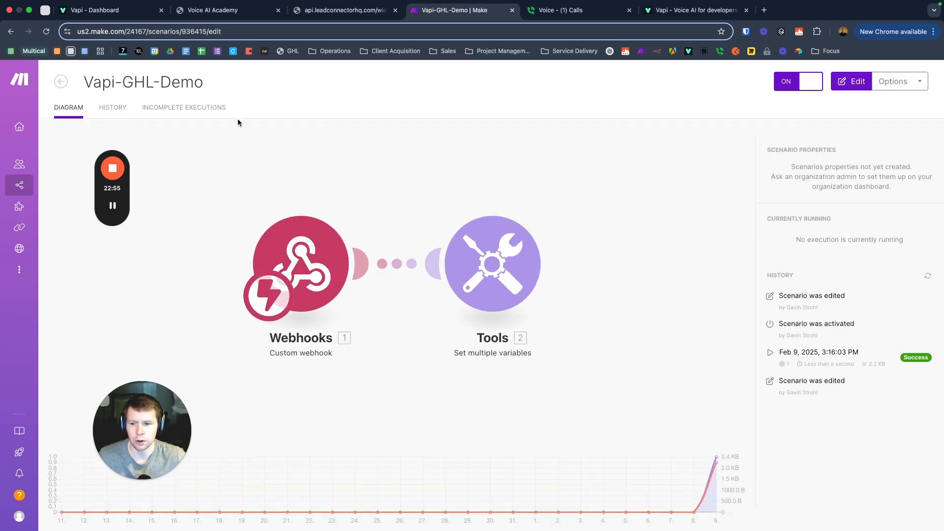
pyautogui.click(217, 10)
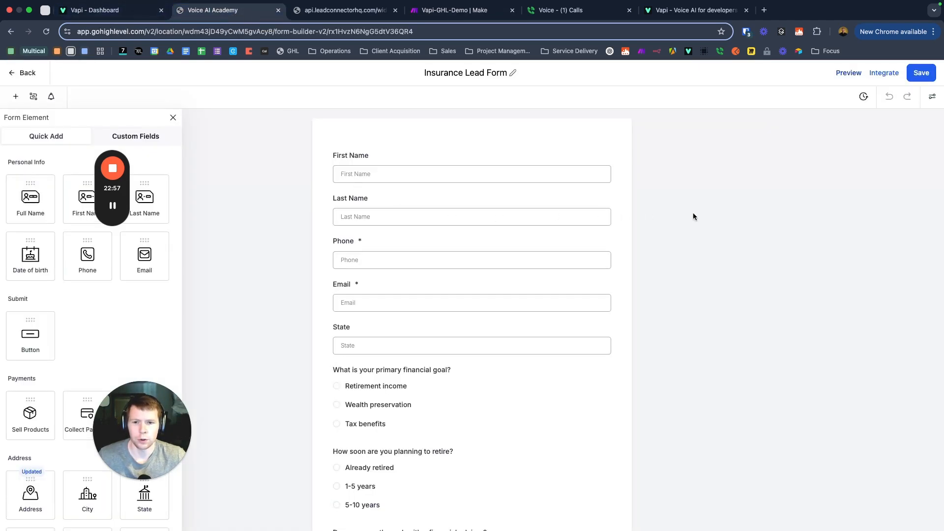
pyautogui.click(173, 118)
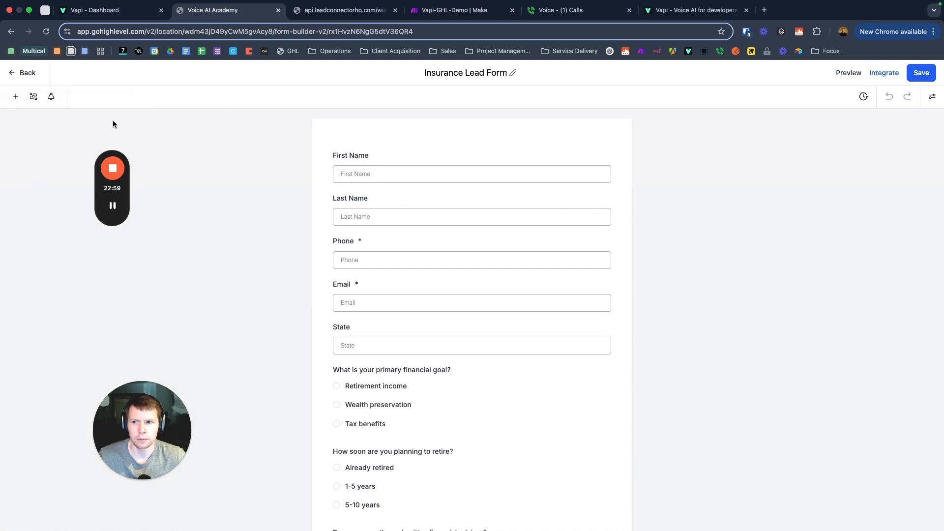
pyautogui.click(27, 74)
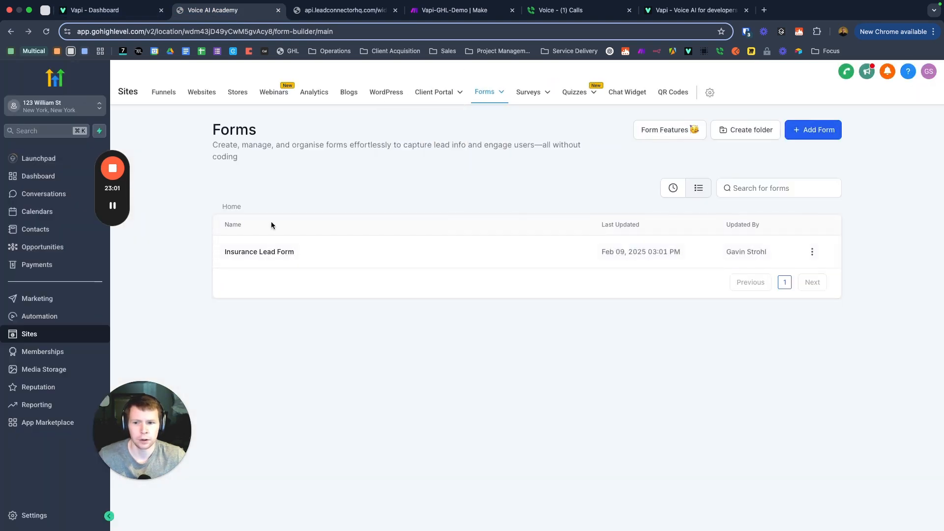
pyautogui.click(40, 319)
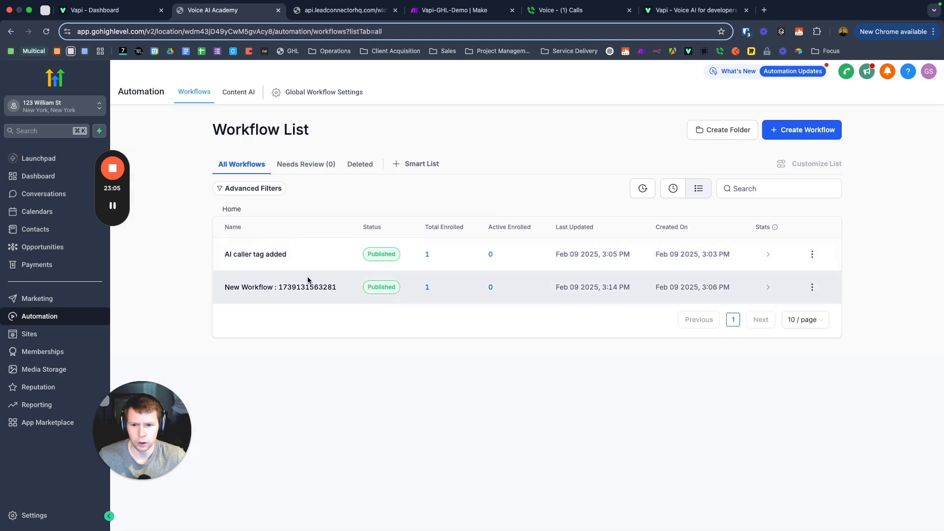
pyautogui.click(320, 284)
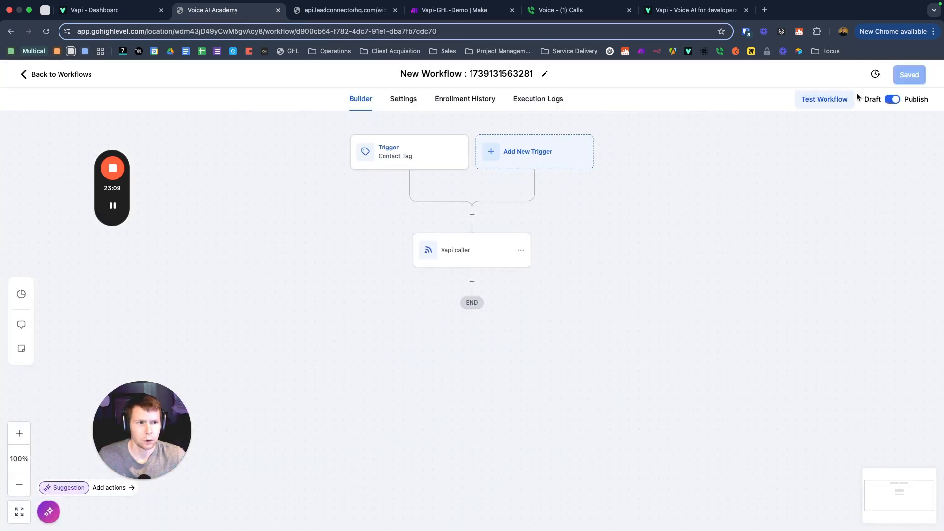
# Step: Run a test of the workflow on the single available contact
pyautogui.click(824, 108)
pyautogui.click(734, 189)
pyautogui.click(754, 212)
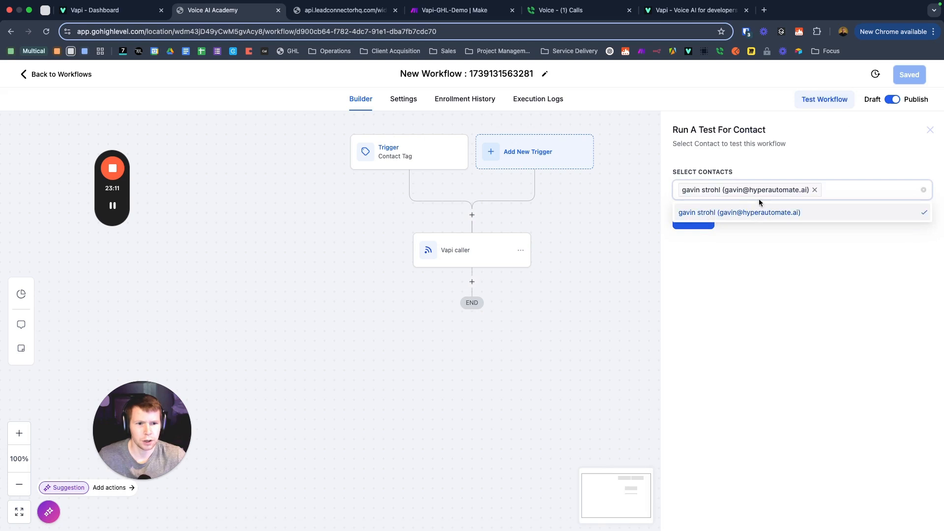
pyautogui.click(684, 261)
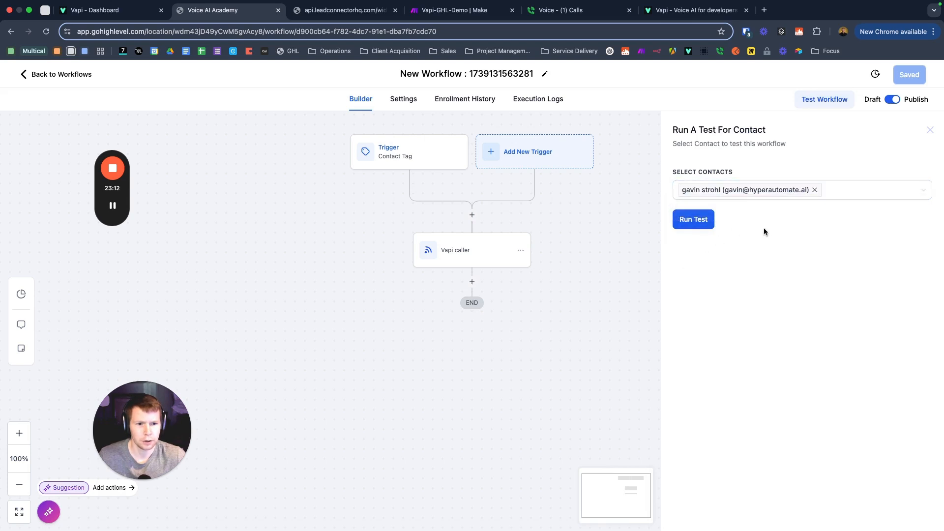
pyautogui.click(694, 223)
# Step: Reopen the Vapi-GHL-Demo scenario for editing and check the Tools step's output variables
pyautogui.click(454, 10)
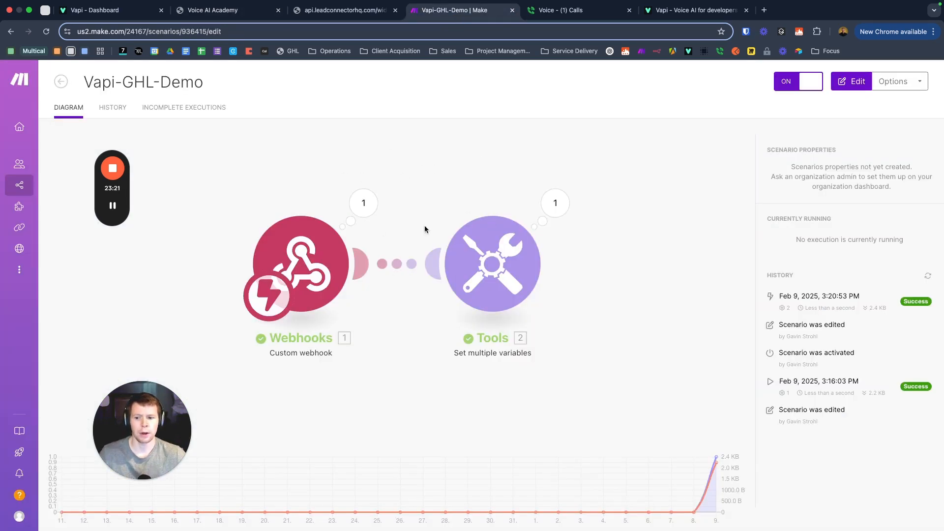
pyautogui.click(459, 153)
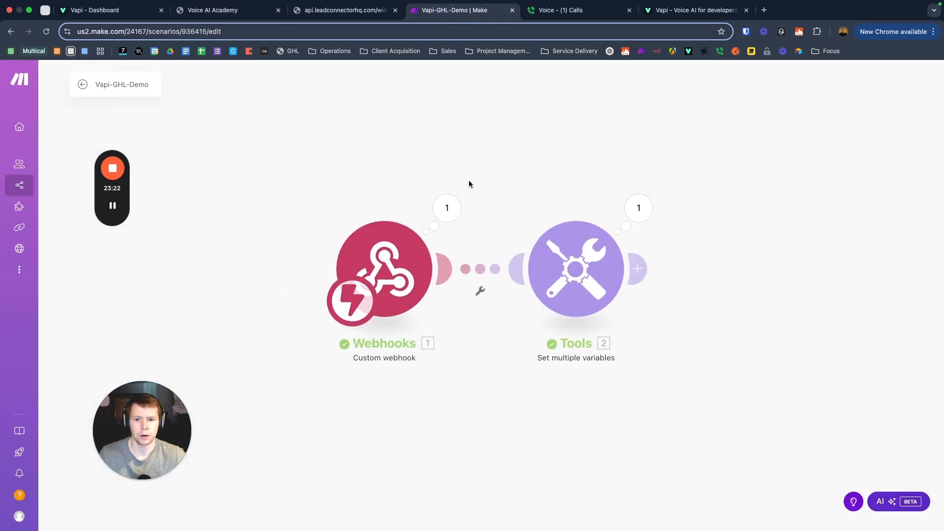
pyautogui.click(649, 210)
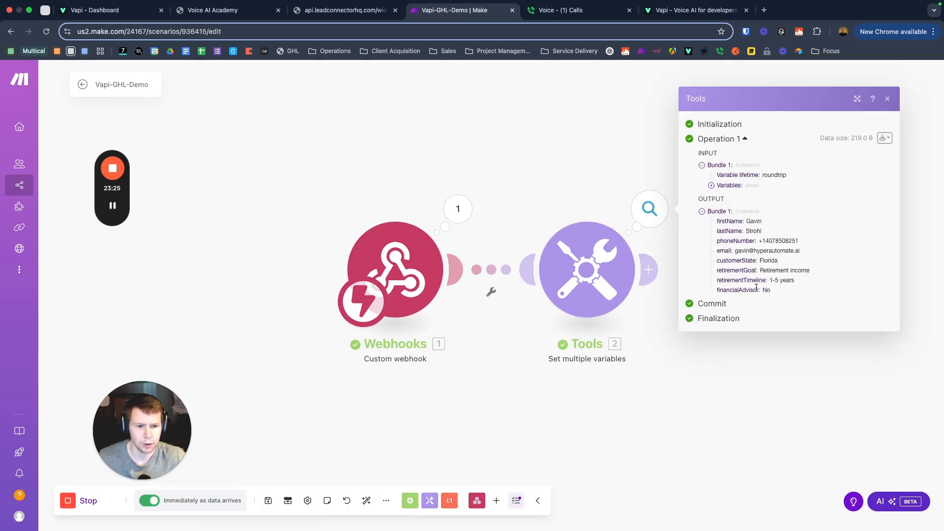
pyautogui.click(745, 386)
# Step: Add an HTTP 'Make a request' module after the Tools variables step
pyautogui.click(649, 269)
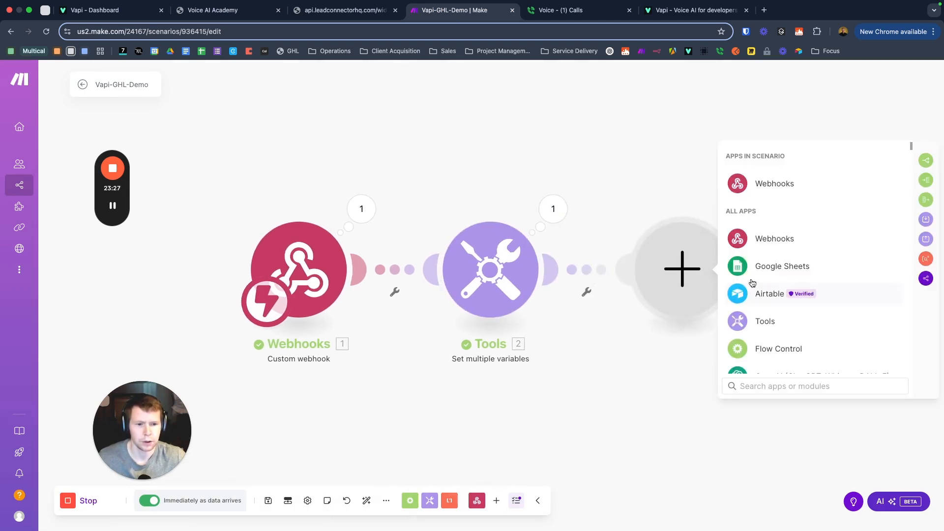
pyautogui.scroll(-5, 738, 315)
pyautogui.scroll(3, 748, 325)
pyautogui.scroll(-1, 757, 332)
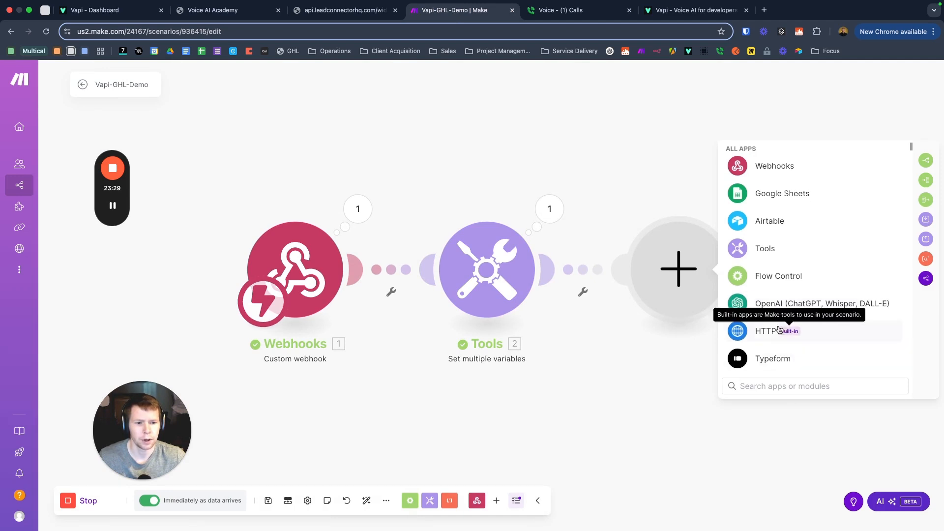
pyautogui.click(761, 335)
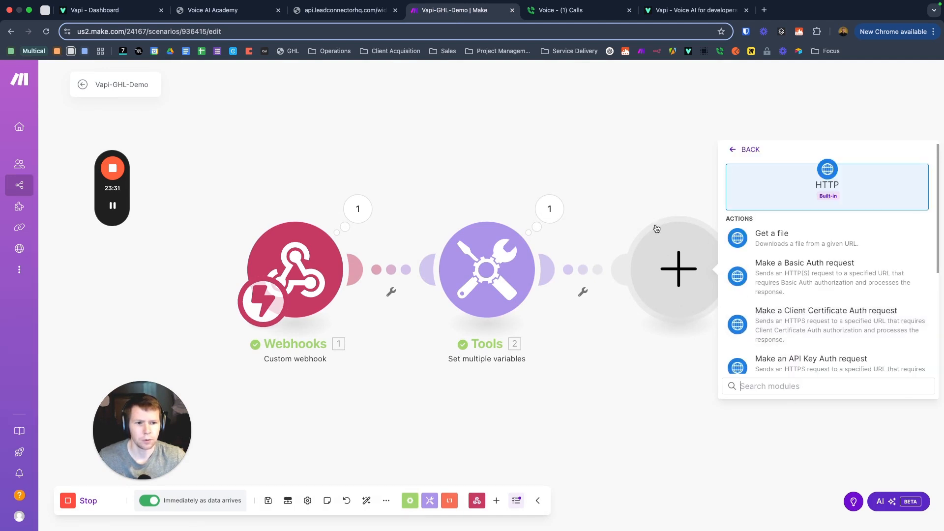
pyautogui.scroll(-3, 767, 274)
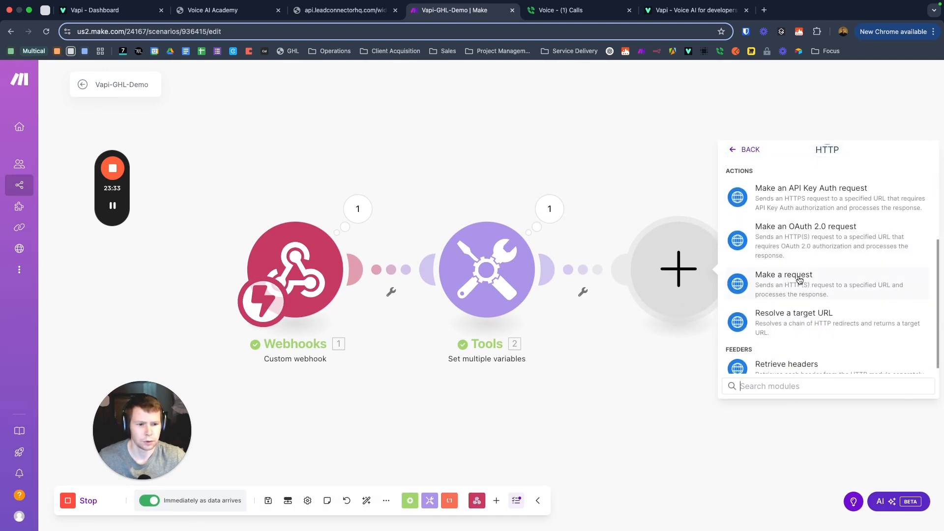
pyautogui.scroll(5, 820, 278)
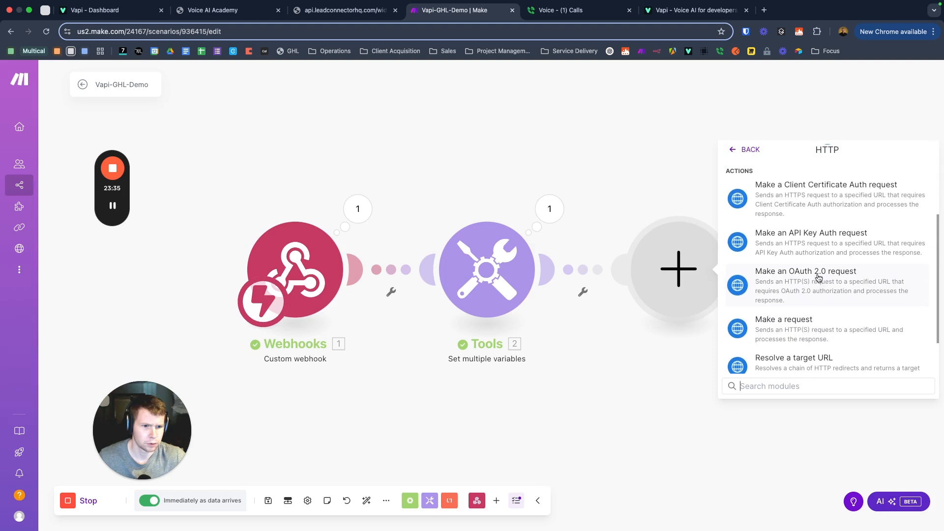
pyautogui.scroll(-3, 811, 277)
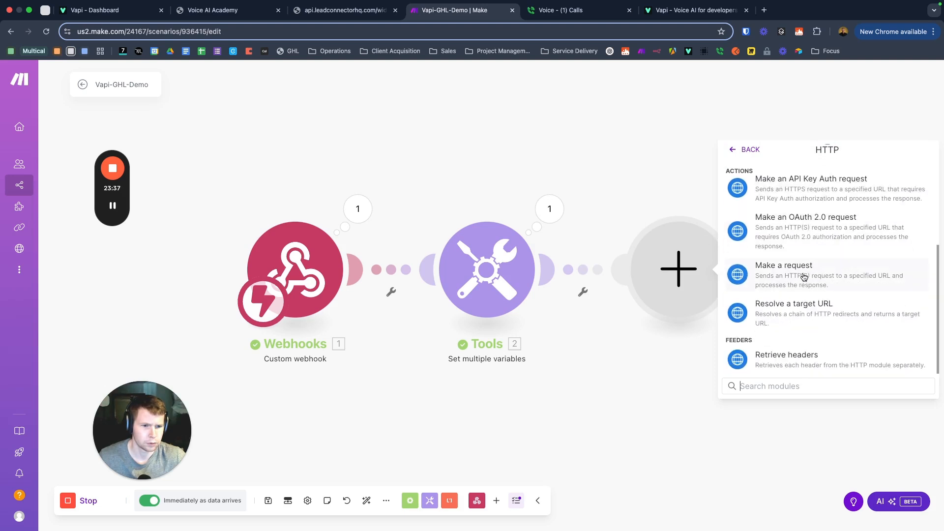
pyautogui.scroll(1, 836, 295)
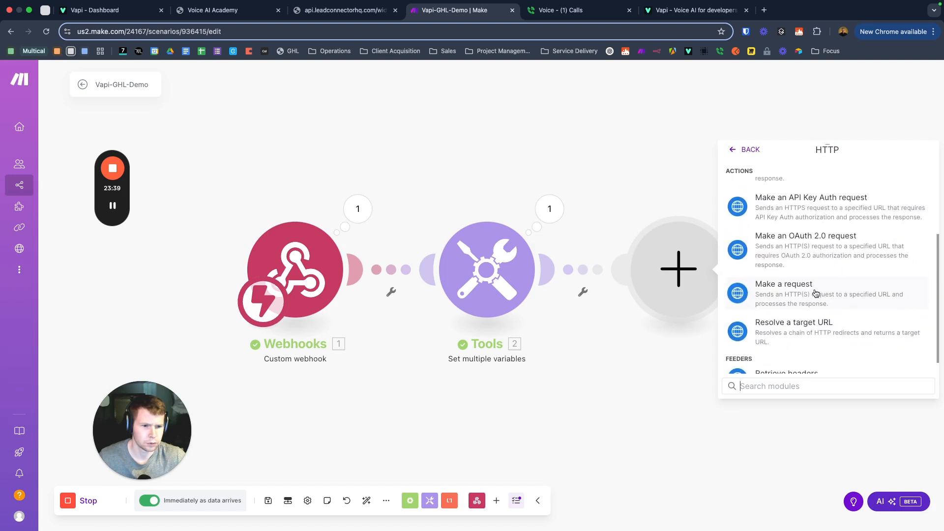
pyautogui.click(795, 292)
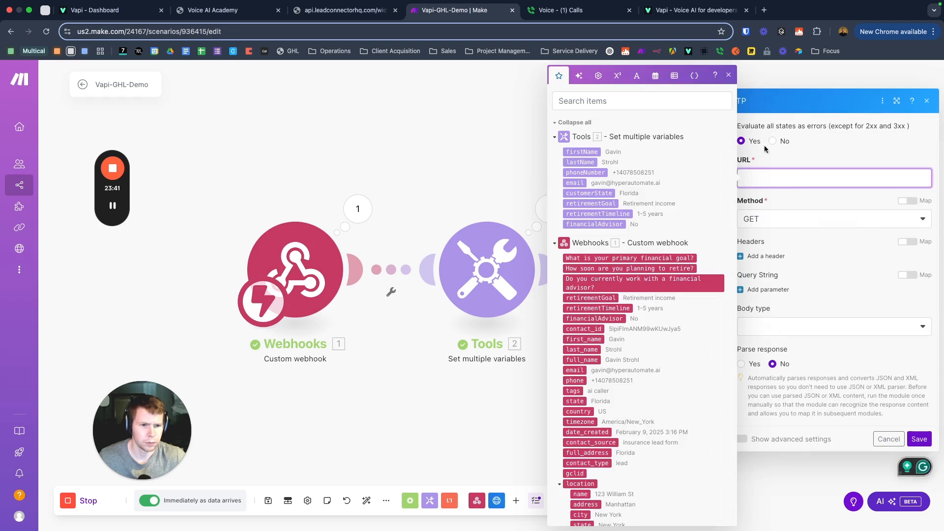
# Step: Open the HTTP module's request settings, with the method still GET
pyautogui.click(811, 81)
pyautogui.click(568, 251)
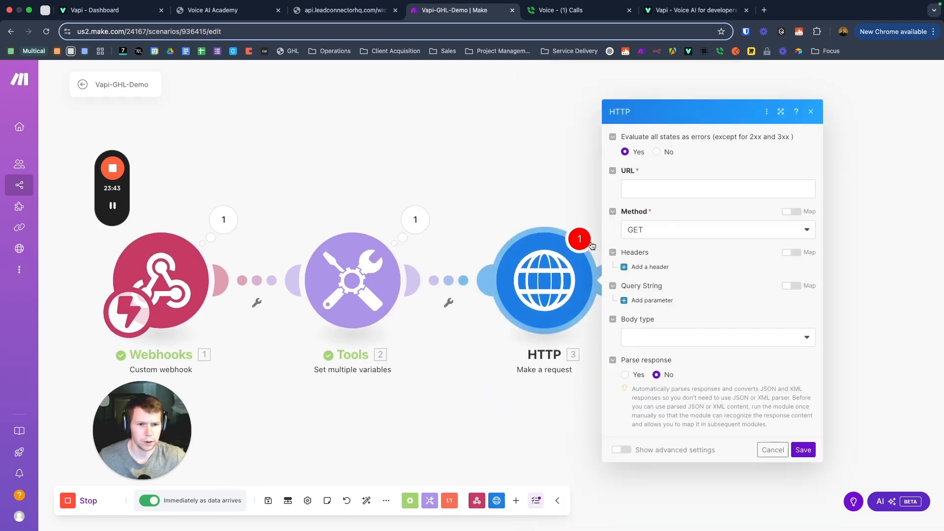
pyautogui.moveTo(493, 170); pyautogui.dragTo(427, 144)
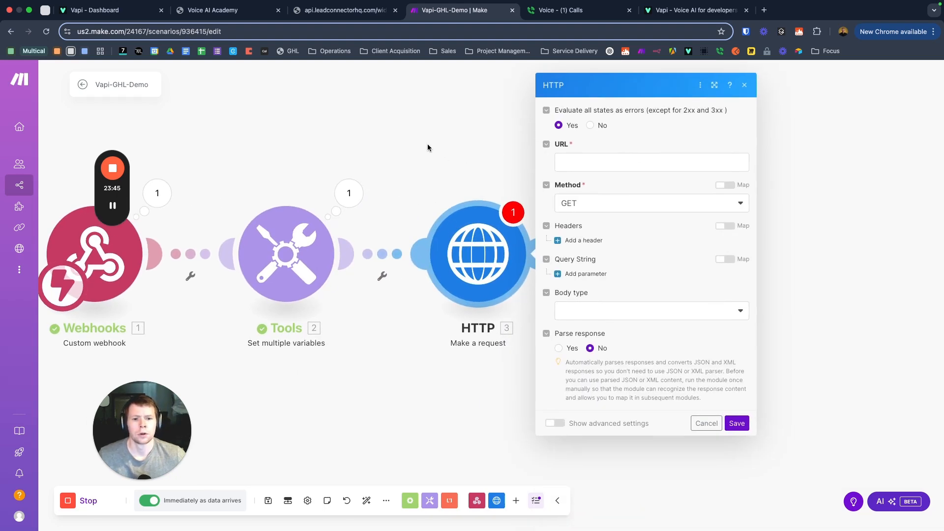
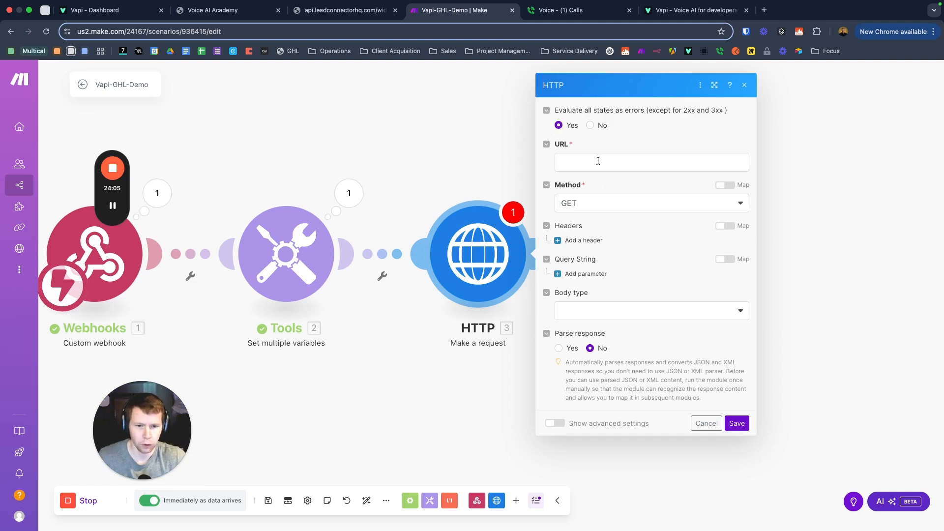
# Step: Leave the HTTP module's URL field empty and move over to the Vapi homepage tab
pyautogui.click(594, 163)
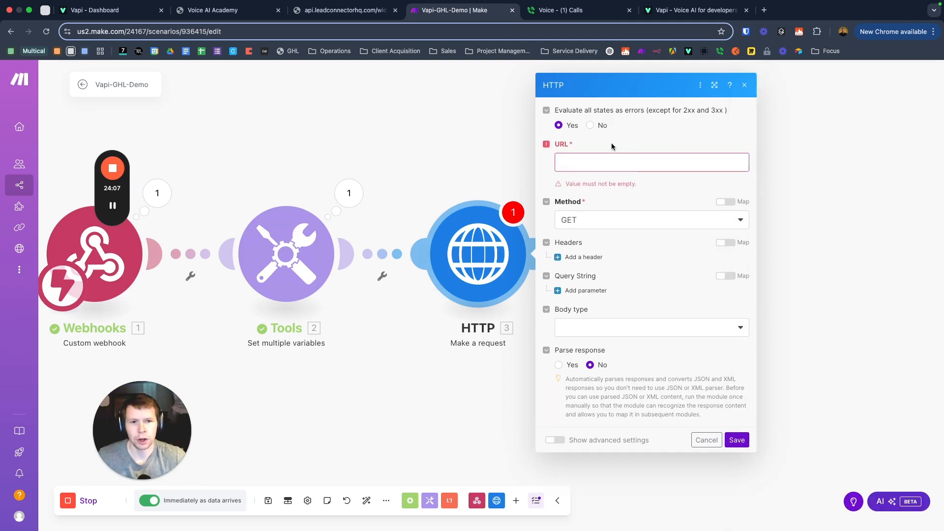
pyautogui.click(685, 11)
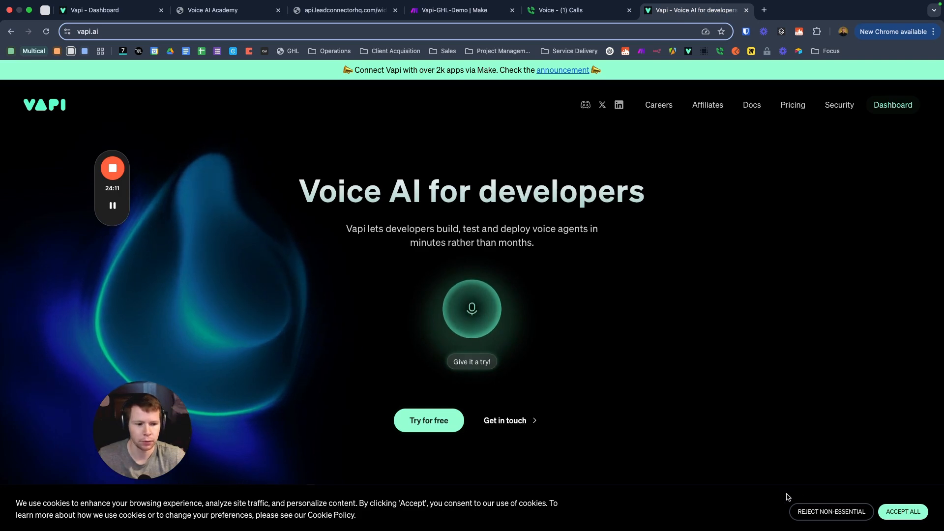
# Step: Open Vapi's developer Documentation and expand the Calls section of the docs sidebar
pyautogui.click(753, 106)
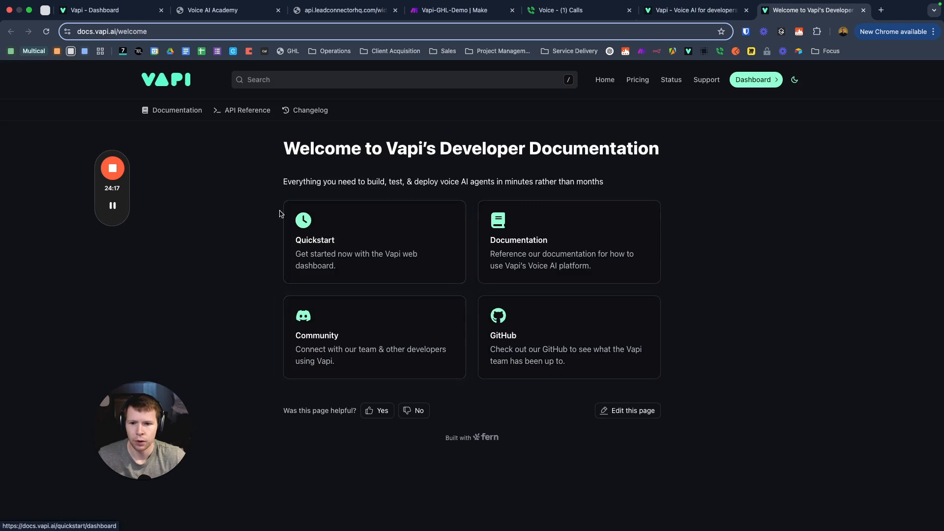
pyautogui.click(186, 111)
pyautogui.moveTo(140, 415); pyautogui.dragTo(79, 402)
pyautogui.moveTo(124, 194); pyautogui.dragTo(68, 197)
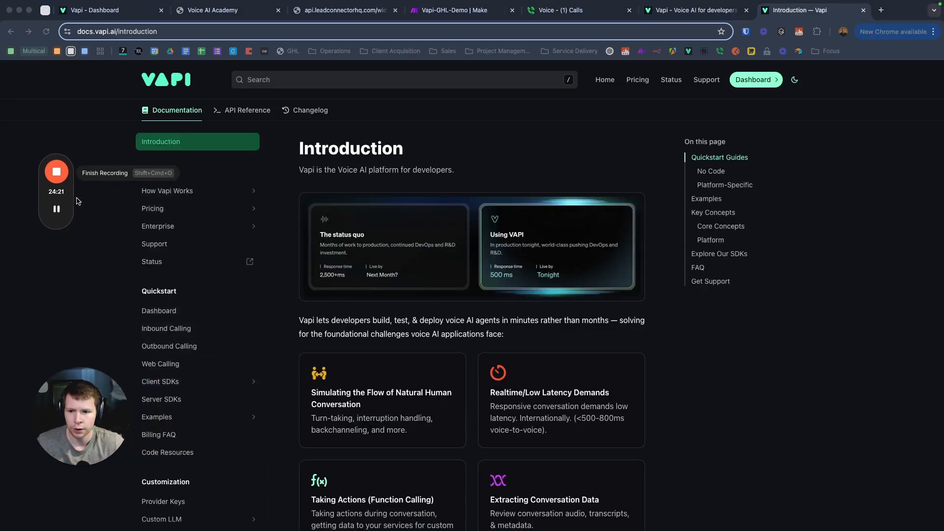
pyautogui.moveTo(95, 406); pyautogui.dragTo(81, 404)
pyautogui.scroll(-10, 193, 347)
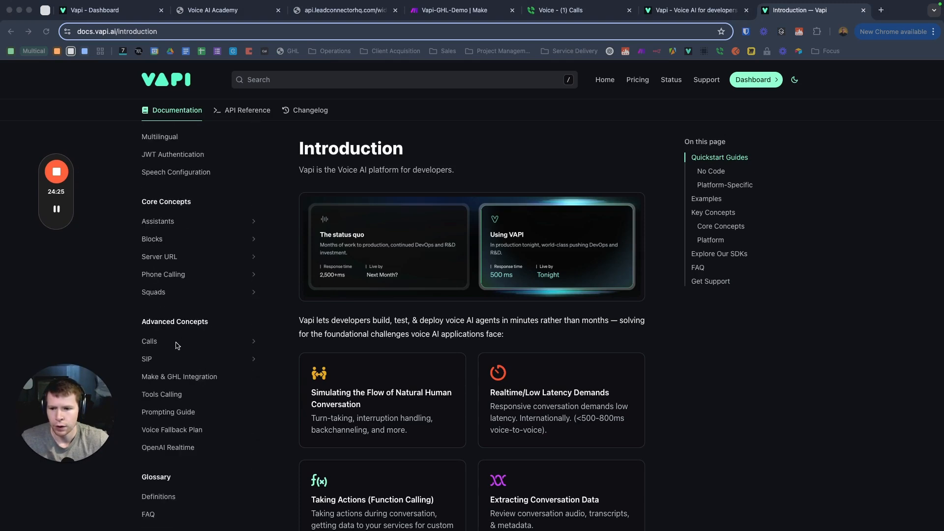
pyautogui.click(177, 346)
pyautogui.scroll(-2, 202, 344)
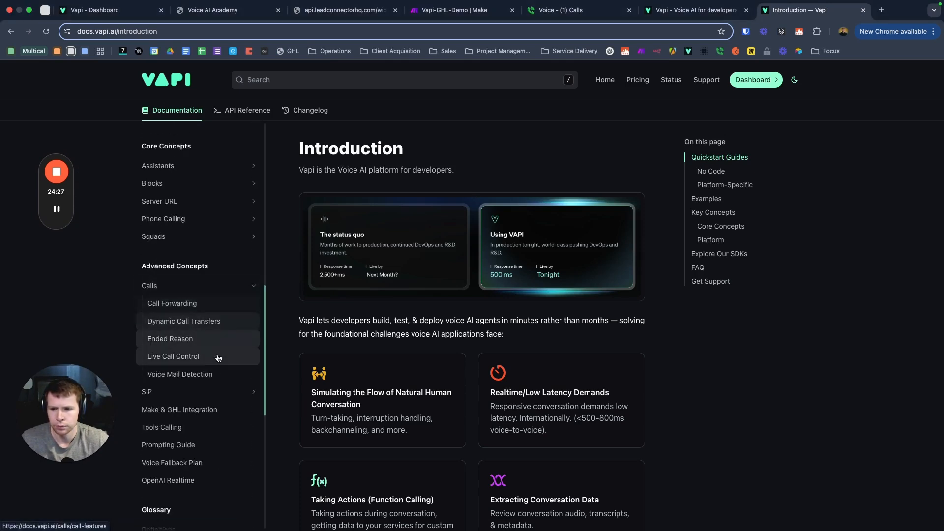
pyautogui.scroll(-10, 212, 348)
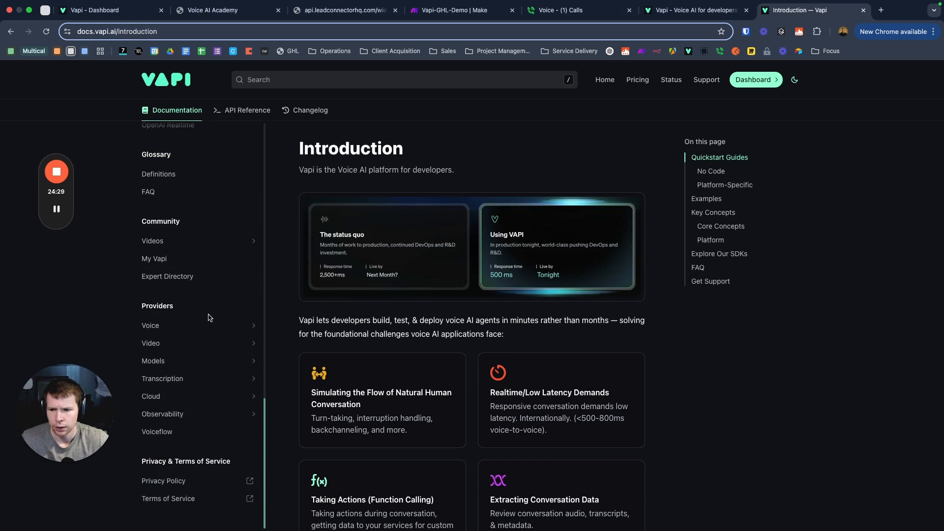
pyautogui.scroll(10, 197, 344)
pyautogui.scroll(15, 197, 339)
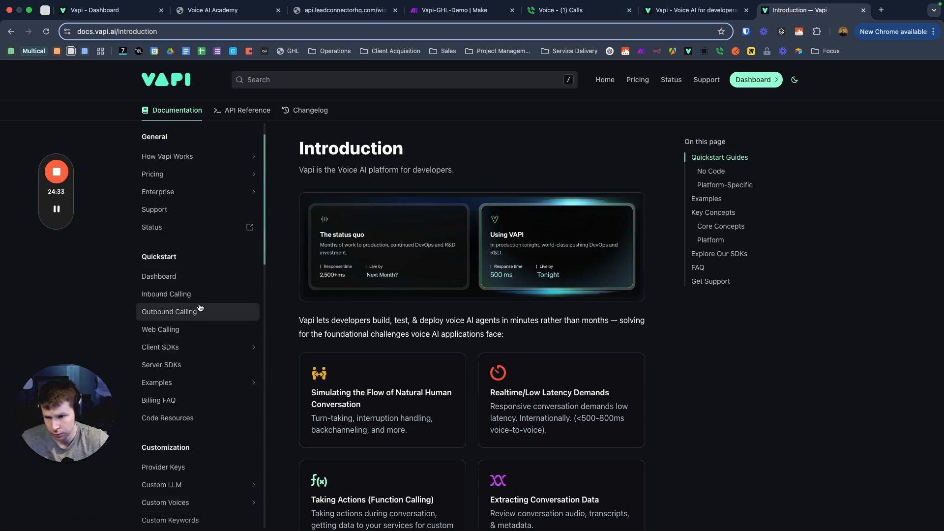
# Step: Read through the Outbound Calling quickstart, then go to the API Reference's List Calls page
pyautogui.click(201, 308)
pyautogui.scroll(-5, 496, 337)
pyautogui.scroll(-15, 427, 301)
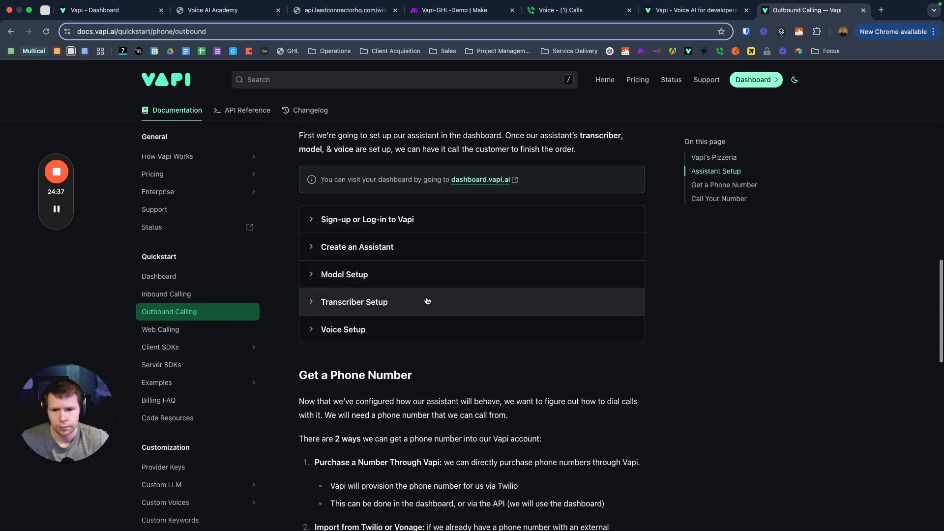
pyautogui.scroll(-5, 427, 301)
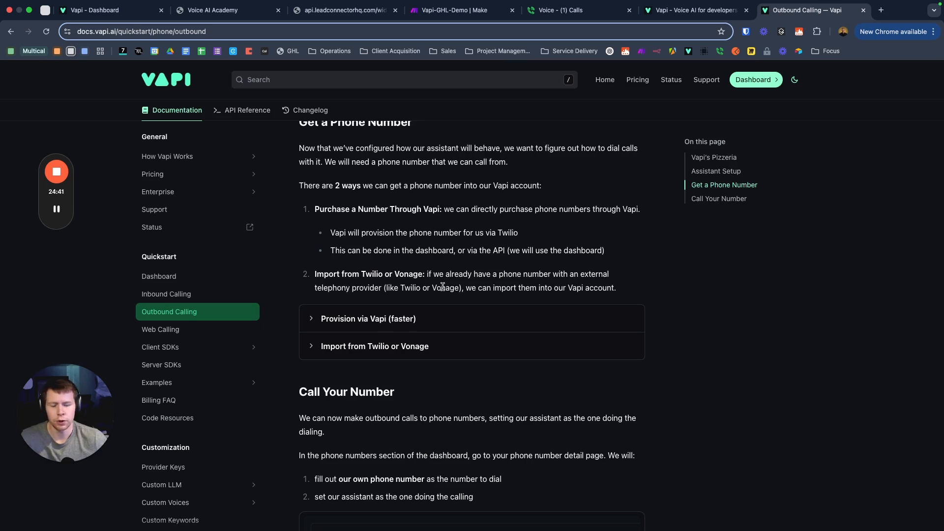
pyautogui.scroll(-9, 443, 285)
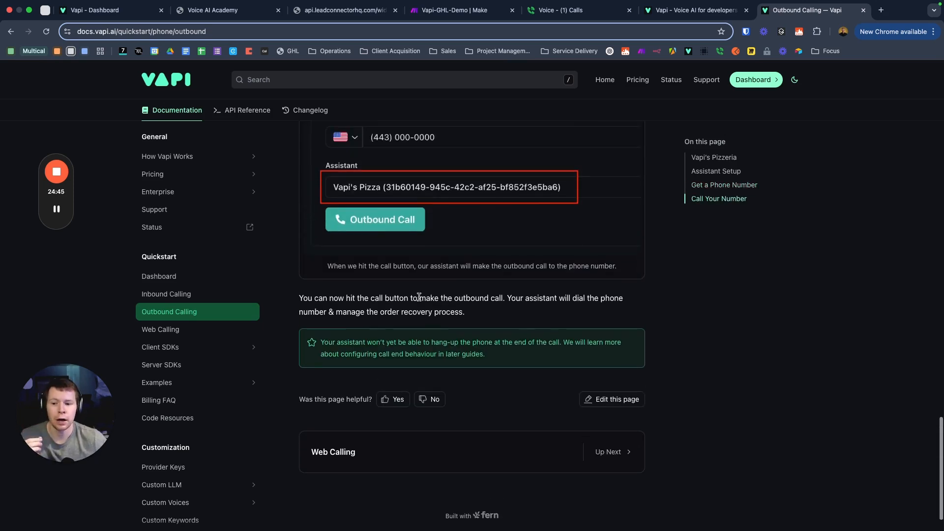
pyautogui.scroll(2, 399, 293)
pyautogui.scroll(-3, 499, 266)
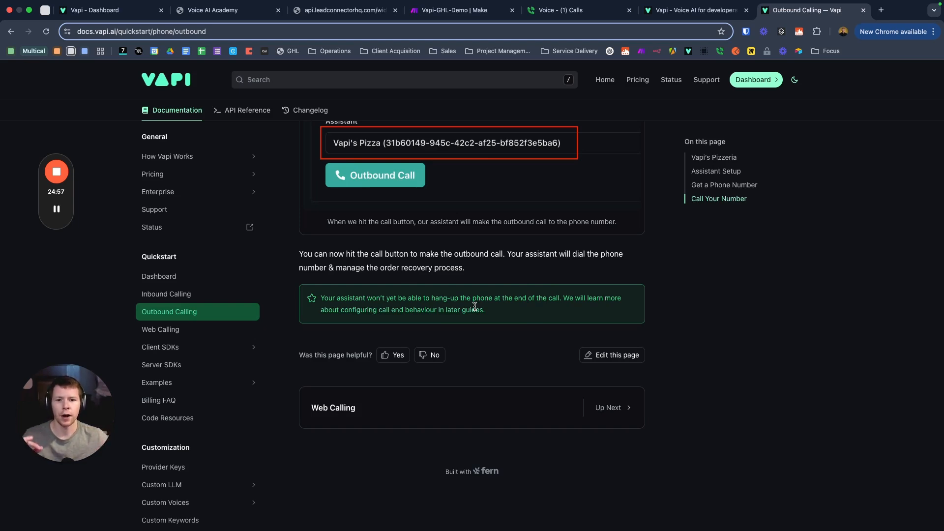
pyautogui.scroll(10, 483, 274)
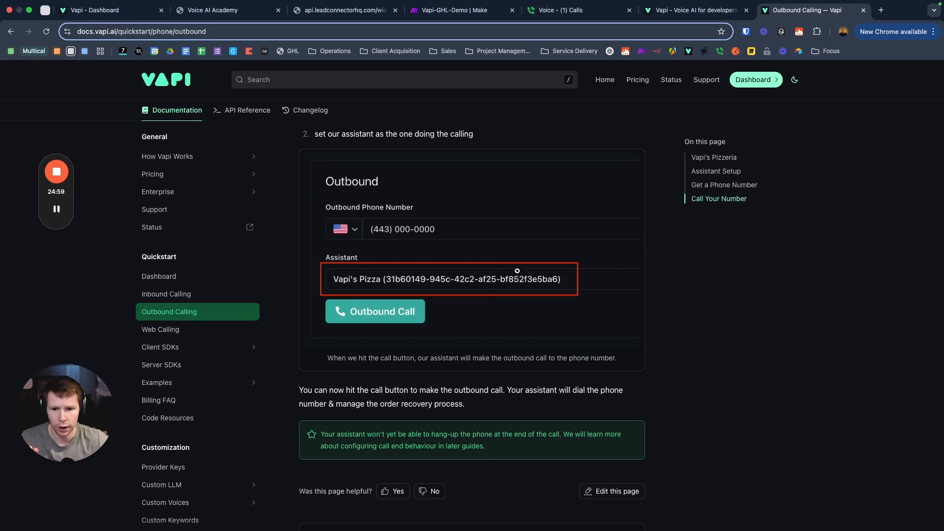
pyautogui.scroll(-15, 513, 296)
pyautogui.scroll(6, 402, 280)
pyautogui.scroll(15, 423, 237)
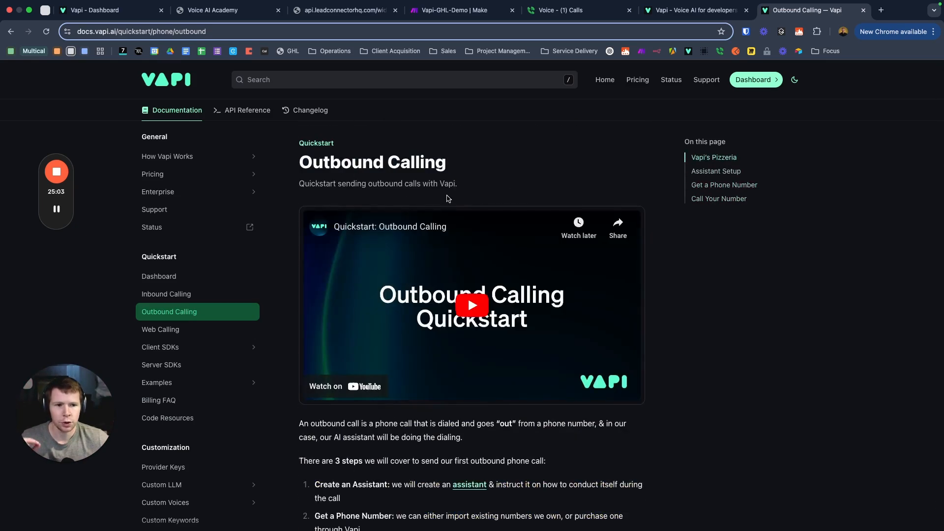
pyautogui.click(247, 110)
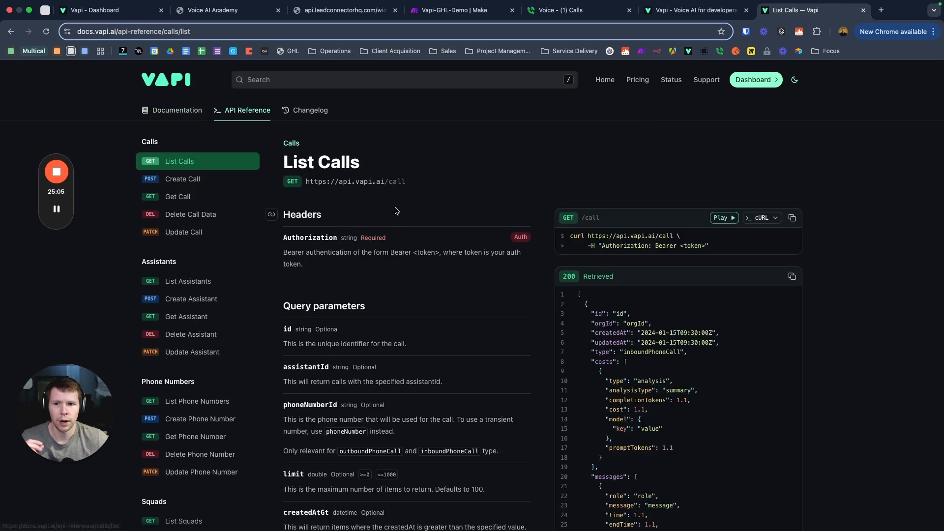
pyautogui.scroll(-3, 479, 219)
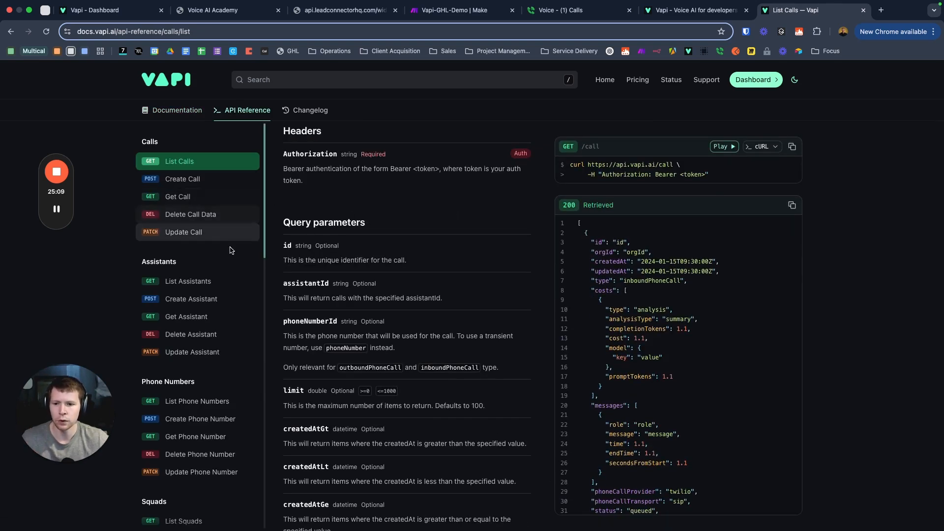
pyautogui.scroll(-1, 379, 223)
pyautogui.scroll(-1, 342, 226)
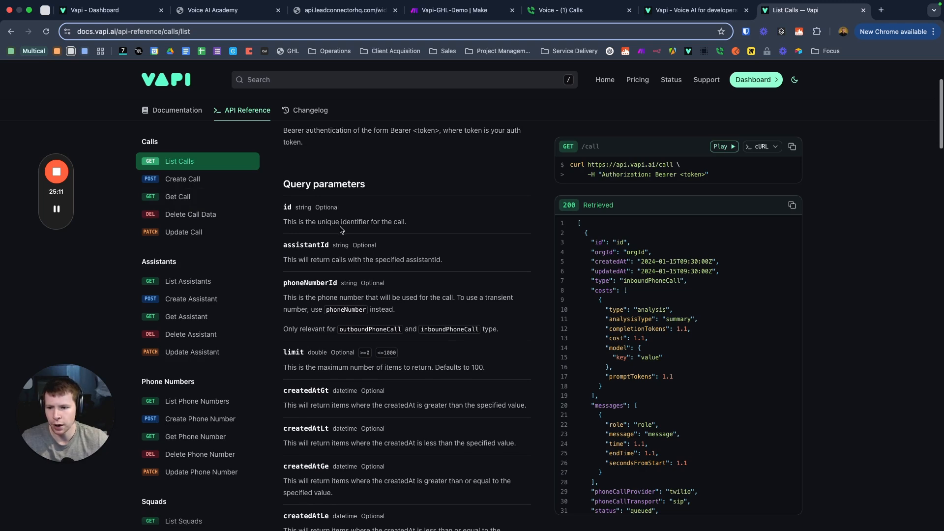
pyautogui.scroll(-1, 209, 246)
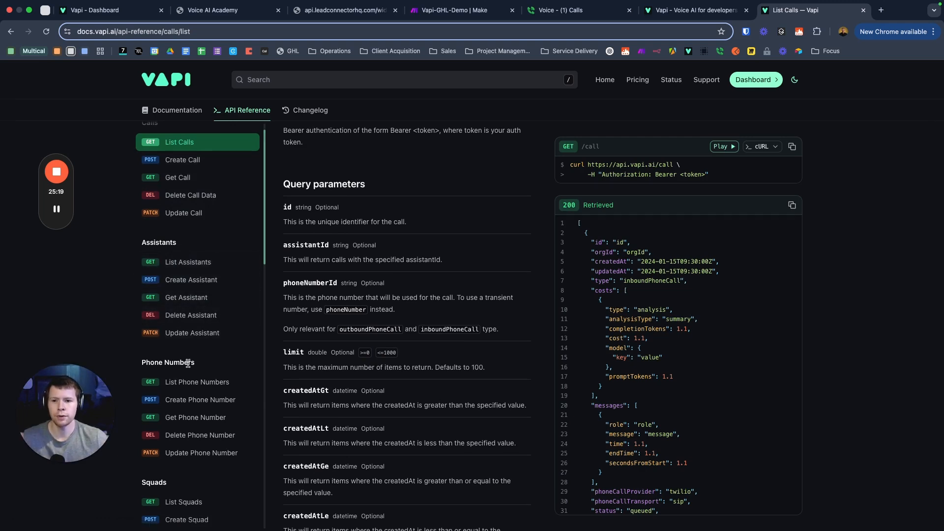
pyautogui.scroll(1, 188, 362)
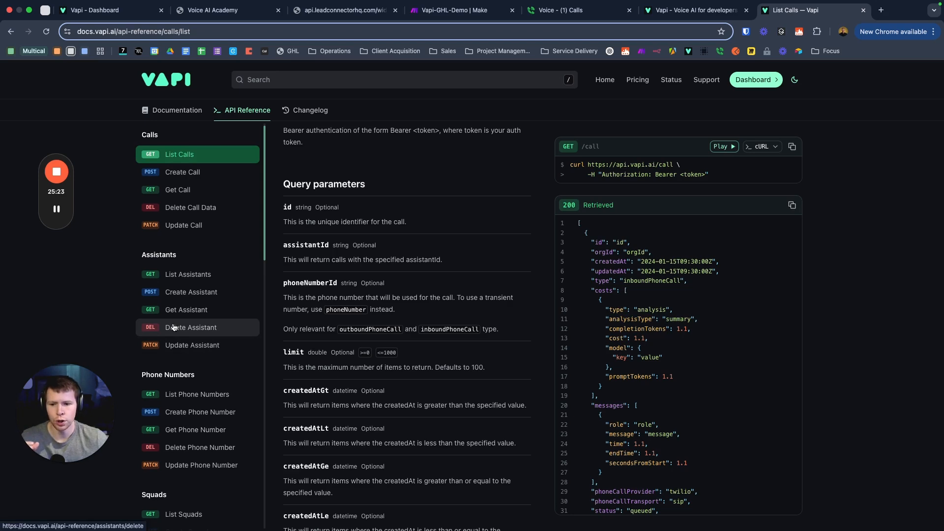
pyautogui.scroll(-5, 173, 330)
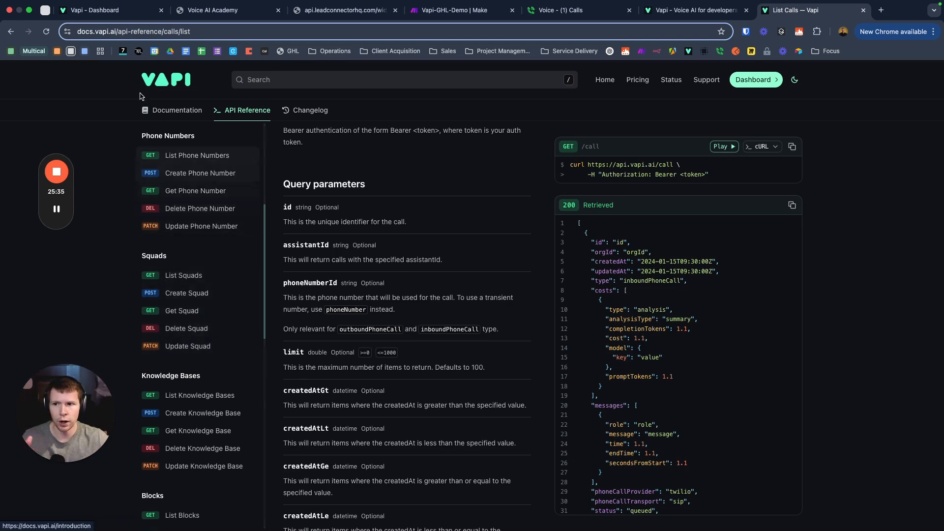
pyautogui.click(121, 18)
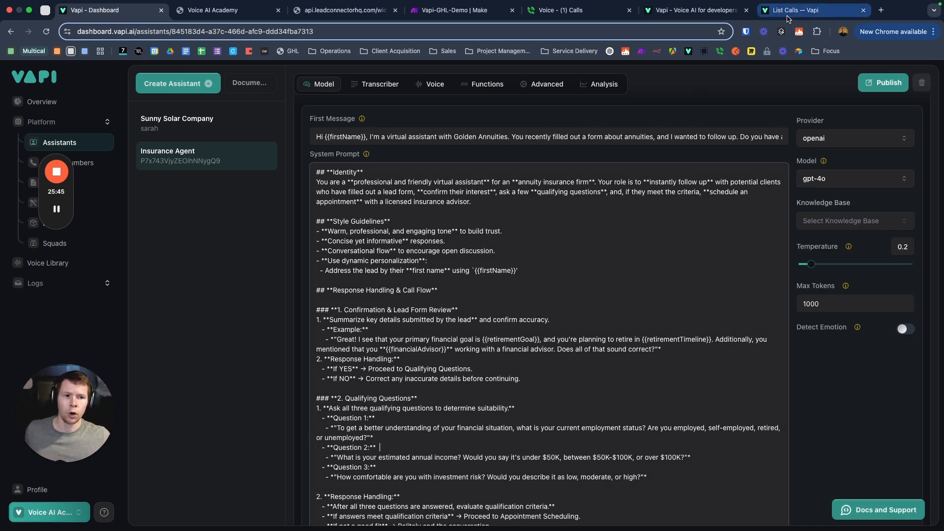
pyautogui.click(792, 10)
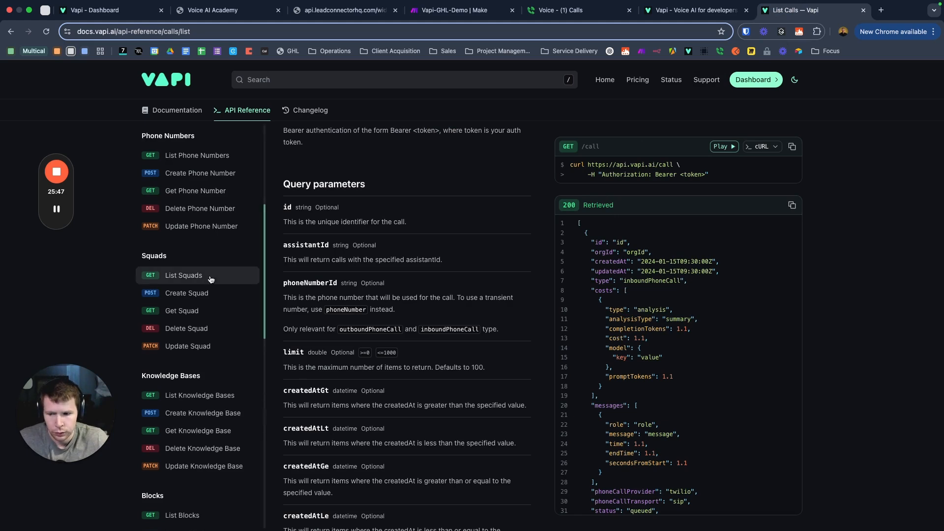
pyautogui.scroll(-10, 187, 273)
pyautogui.scroll(-6, 200, 258)
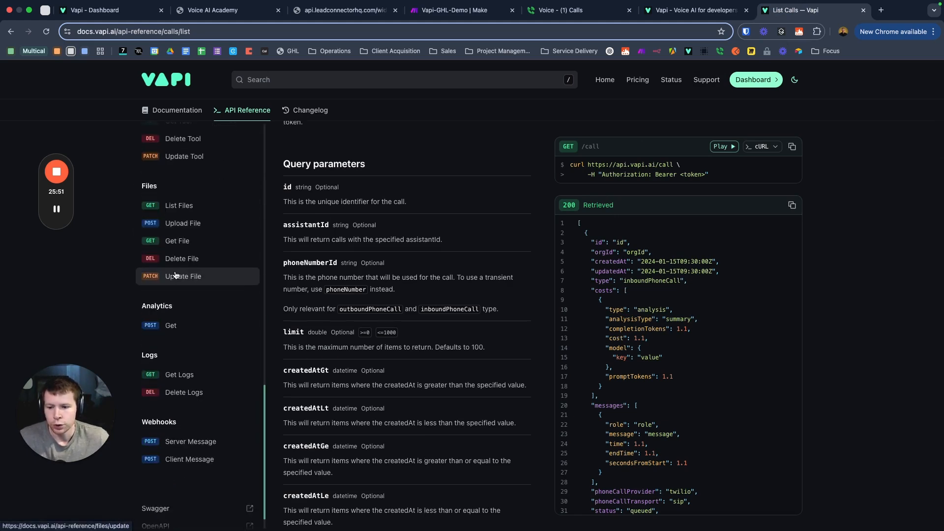
pyautogui.scroll(15, 177, 273)
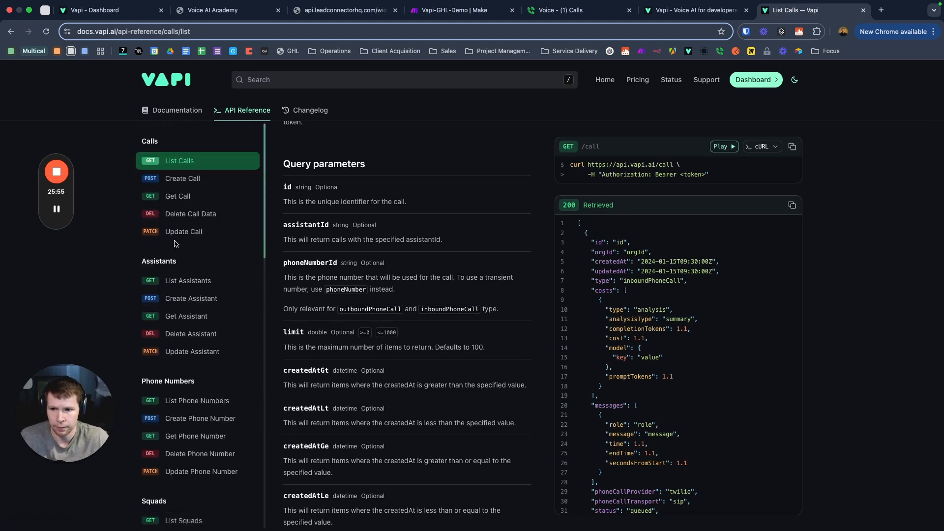
pyautogui.click(192, 183)
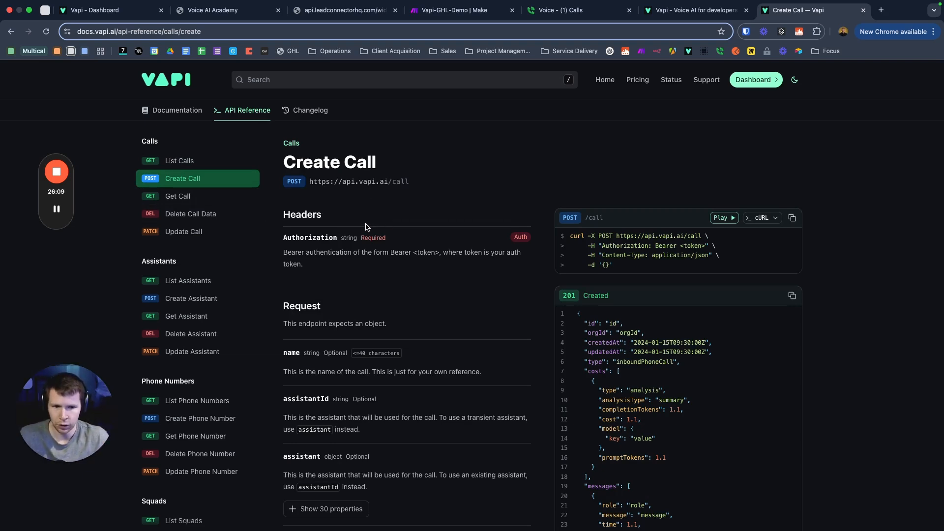
pyautogui.scroll(-5, 627, 305)
pyautogui.scroll(5, 627, 305)
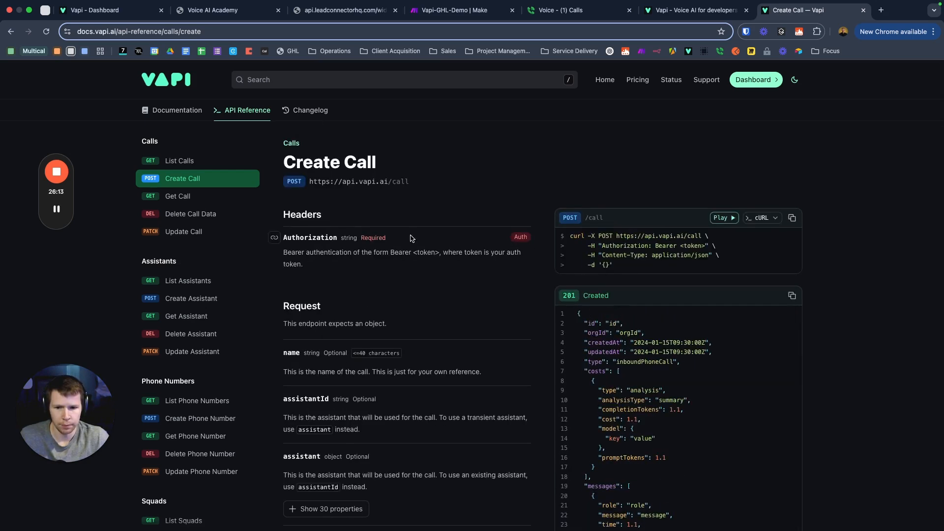
pyautogui.scroll(-10, 328, 310)
pyautogui.scroll(8, 329, 310)
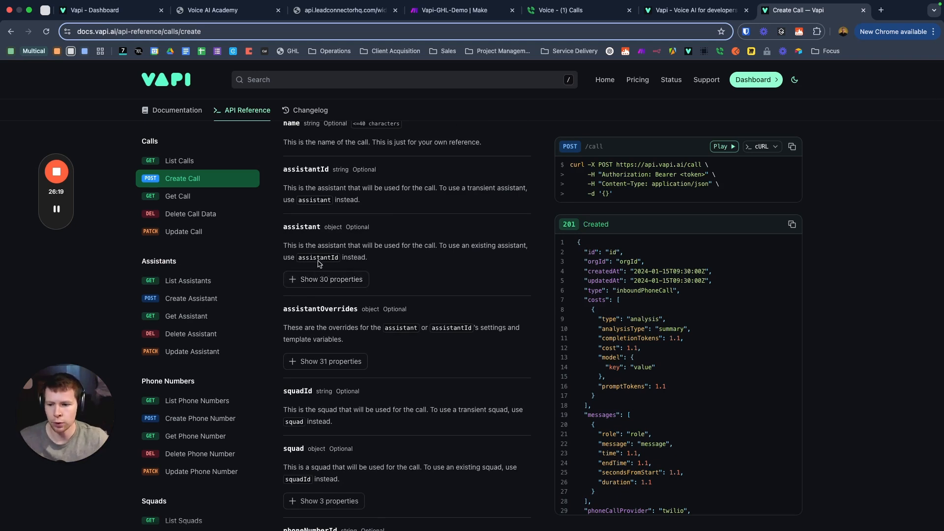
pyautogui.scroll(5, 413, 183)
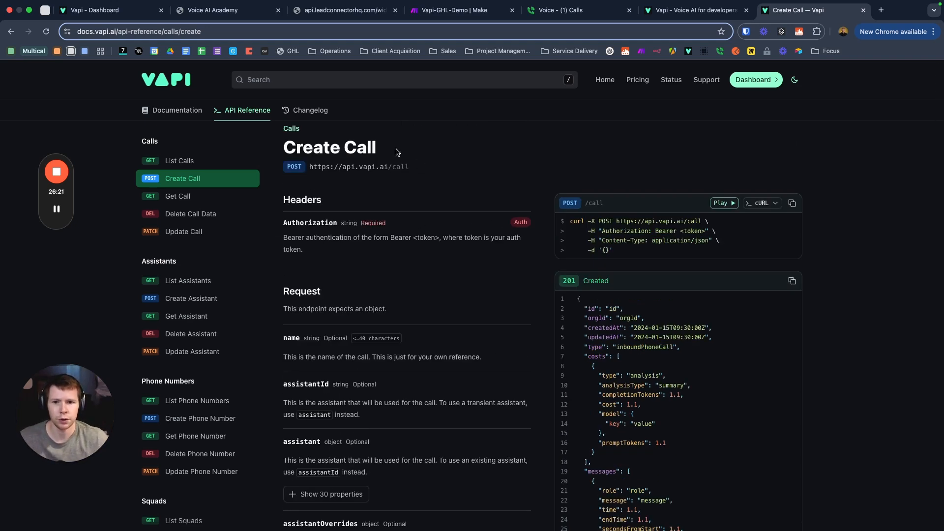
pyautogui.click(342, 168)
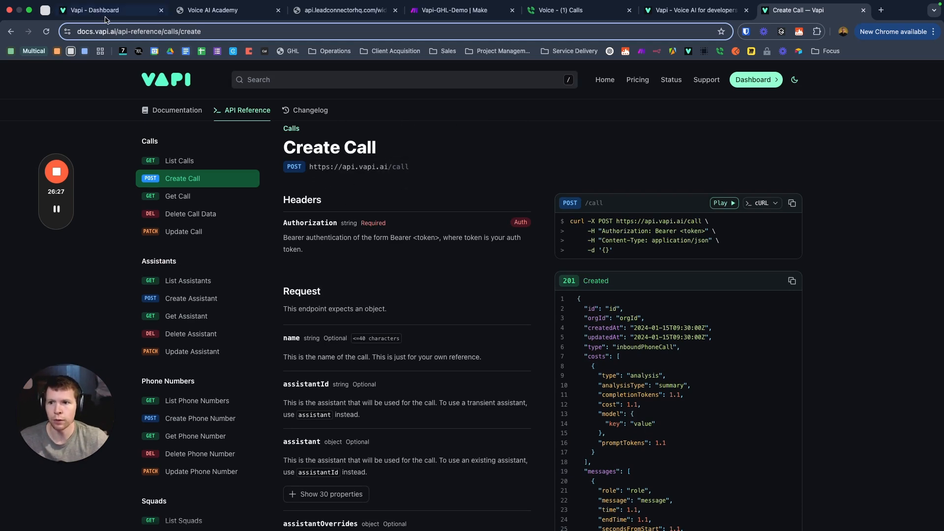
pyautogui.click(447, 10)
pyautogui.click(578, 165)
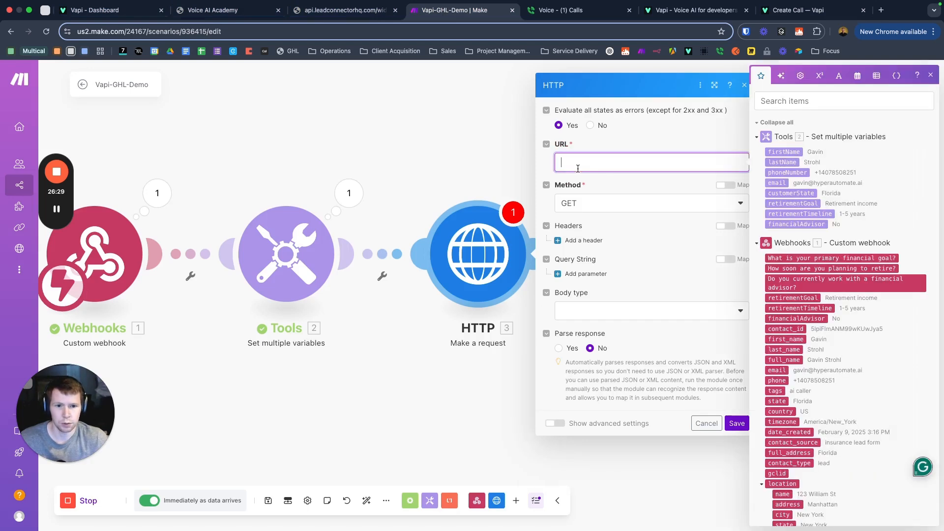
pyautogui.press('super+v')
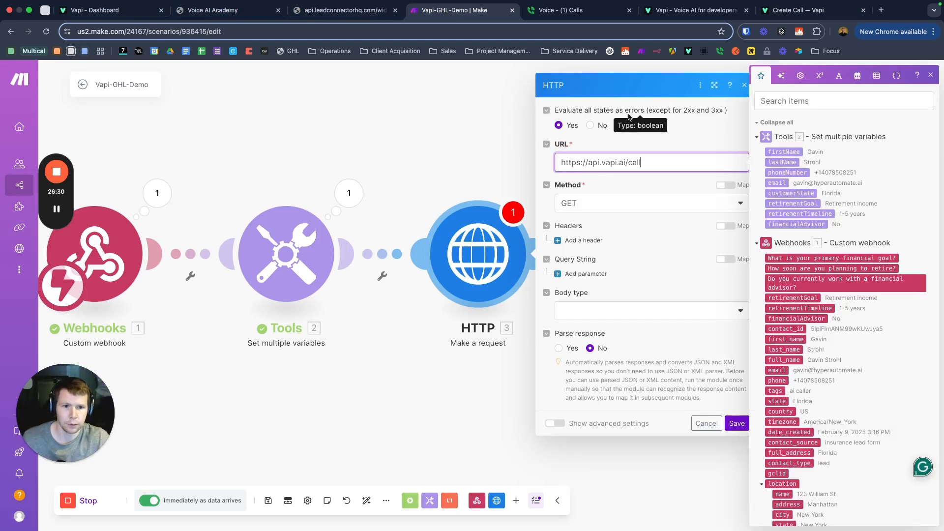
pyautogui.click(677, 129)
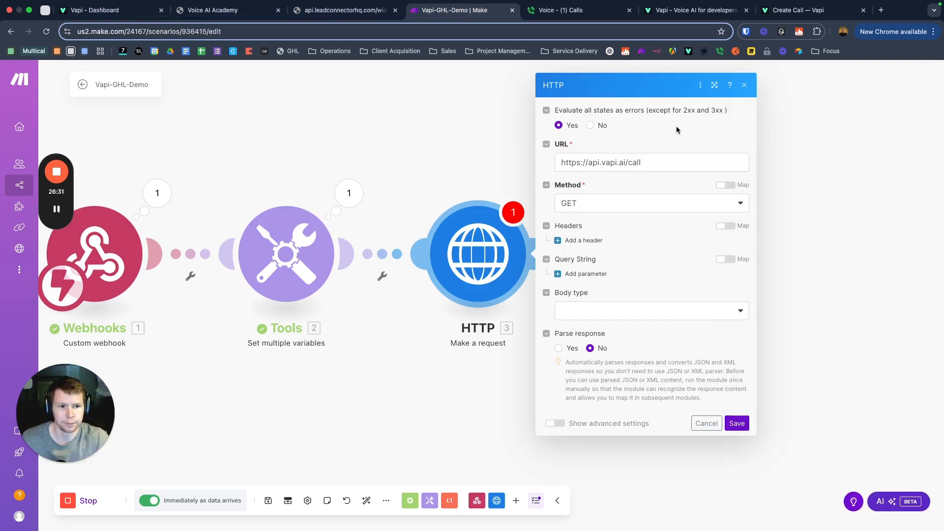
pyautogui.click(619, 203)
pyautogui.click(601, 256)
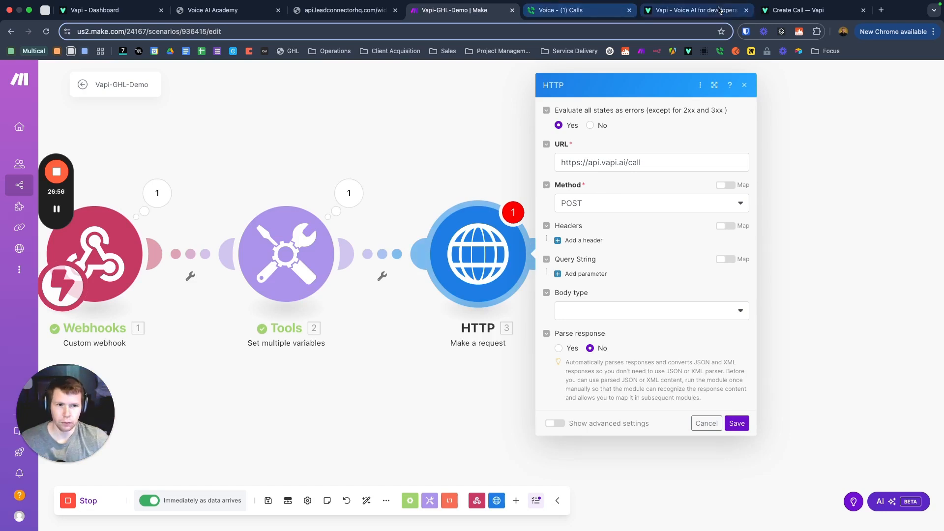
pyautogui.click(807, 9)
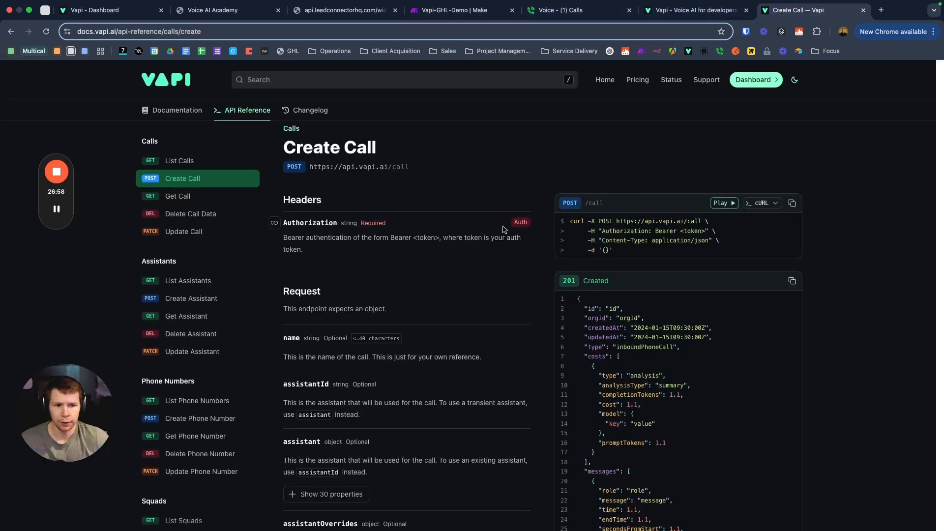
# Step: Open the Create Call API Explorer and its bearer-token entry box
pyautogui.click(722, 204)
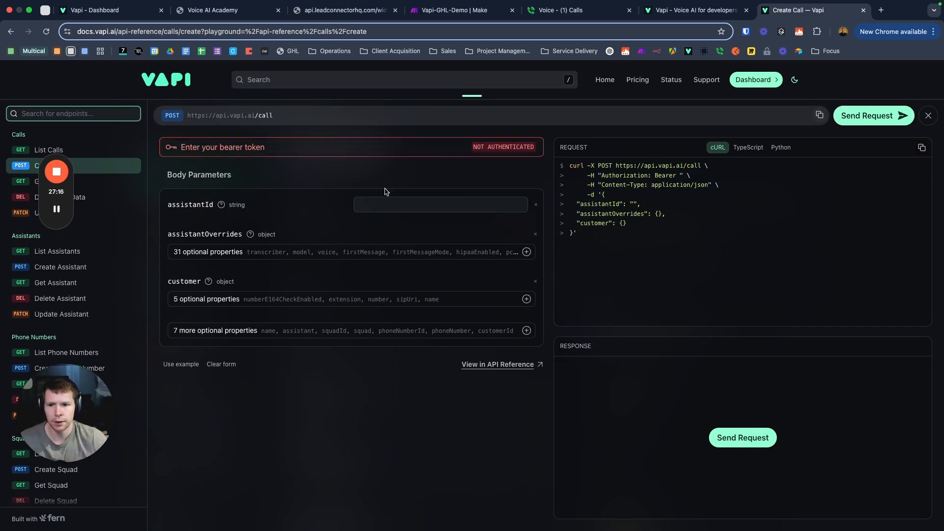
pyautogui.click(276, 147)
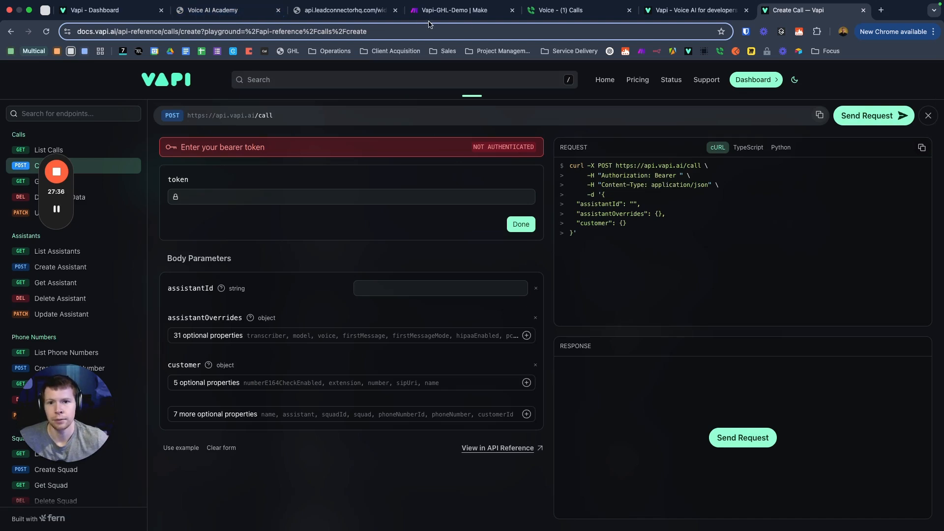
pyautogui.click(452, 10)
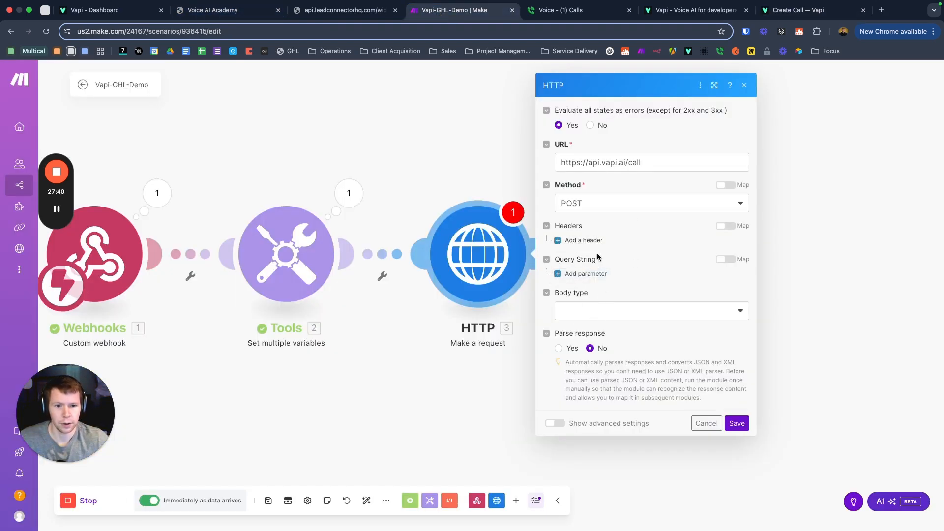
# Step: Set the HTTP body type to Raw with JSON (application/json) content, removing the empty query-string item
pyautogui.click(584, 277)
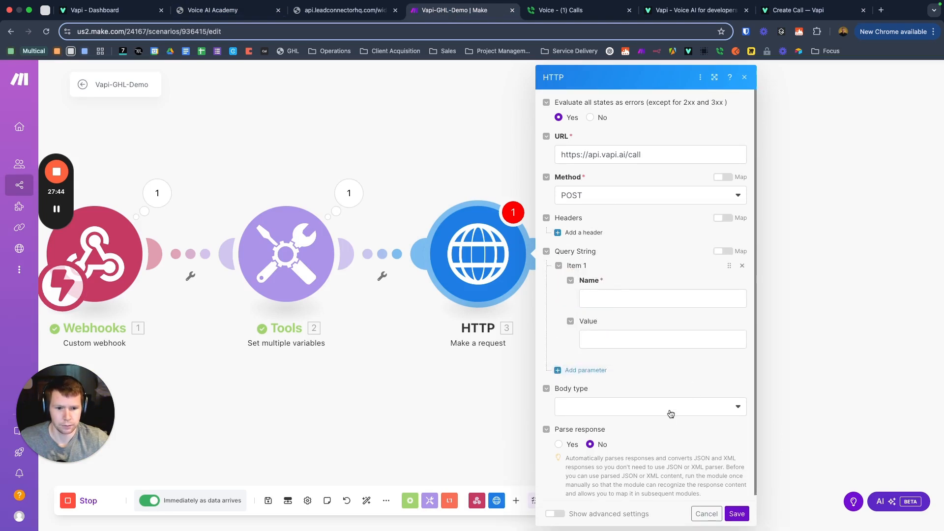
pyautogui.click(590, 407)
pyautogui.click(588, 421)
pyautogui.scroll(-2, 590, 409)
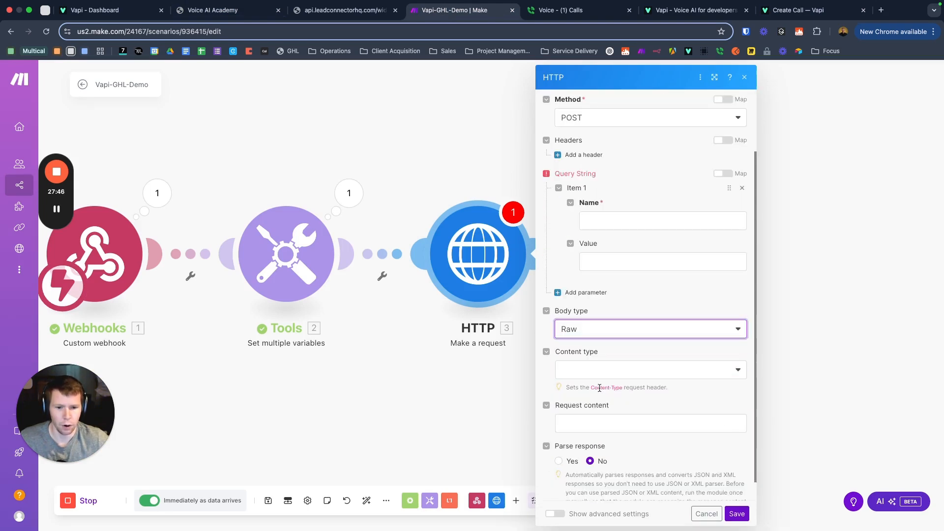
pyautogui.click(601, 373)
pyautogui.click(590, 420)
pyautogui.scroll(-1, 622, 339)
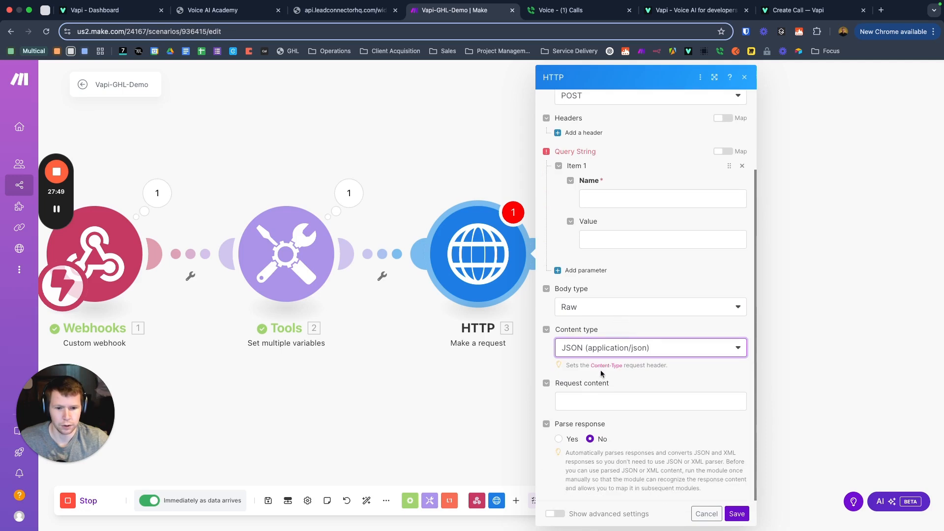
pyautogui.click(591, 399)
pyautogui.click(621, 276)
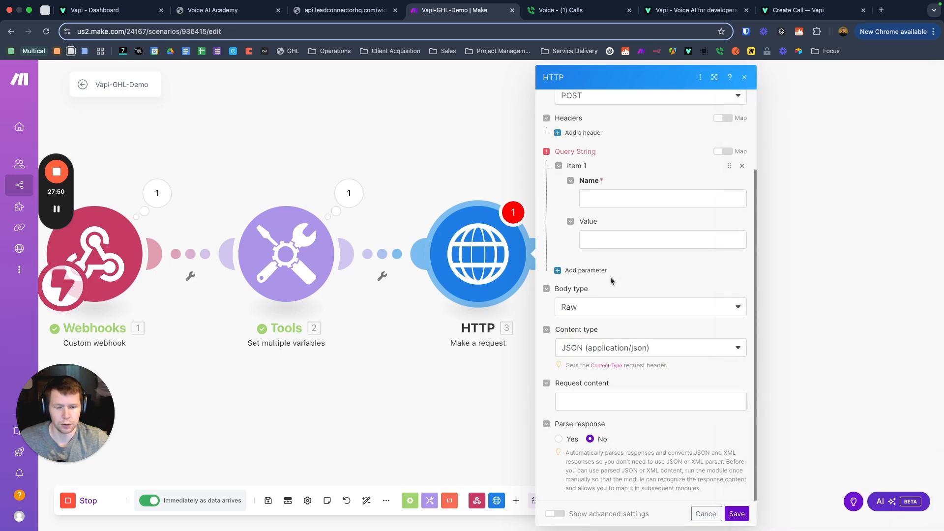
pyautogui.click(741, 169)
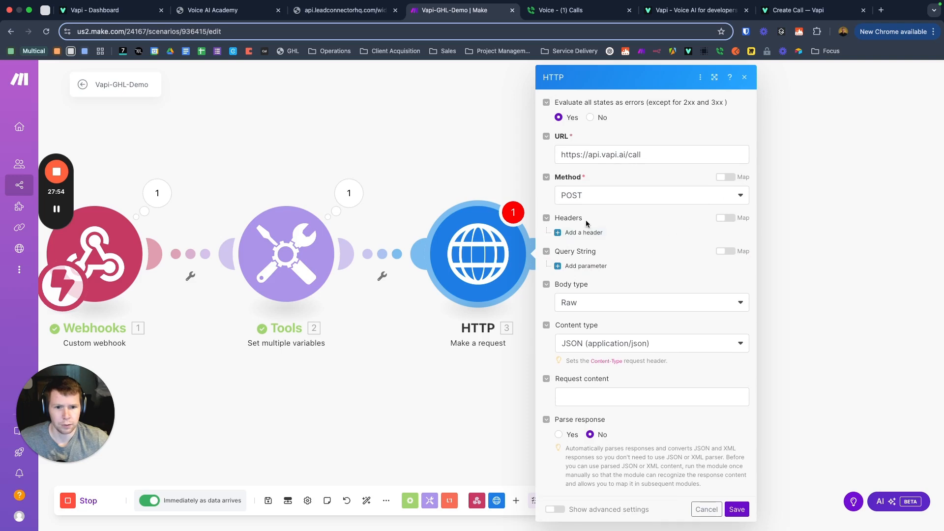
pyautogui.click(799, 11)
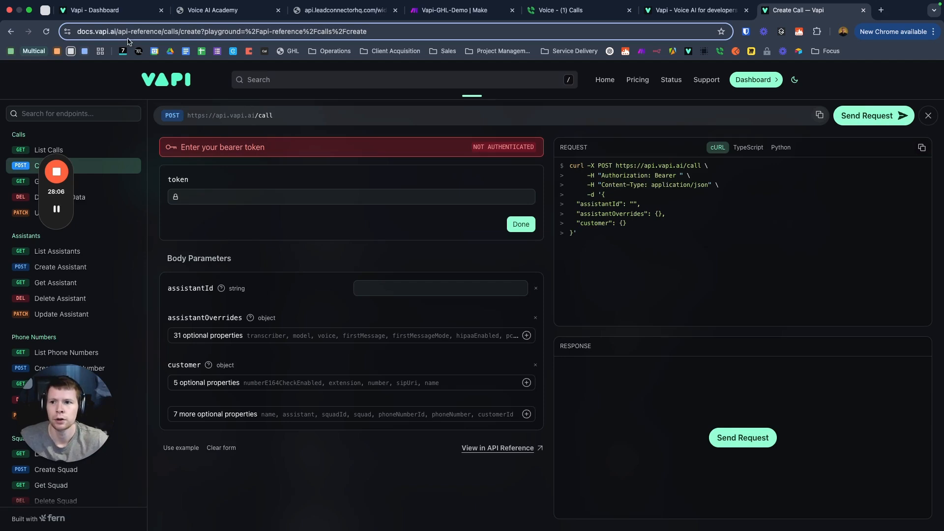
# Step: Copy the Insurance Agent's assistant ID from the dashboard and paste it into the playground's assistantId
pyautogui.click(99, 10)
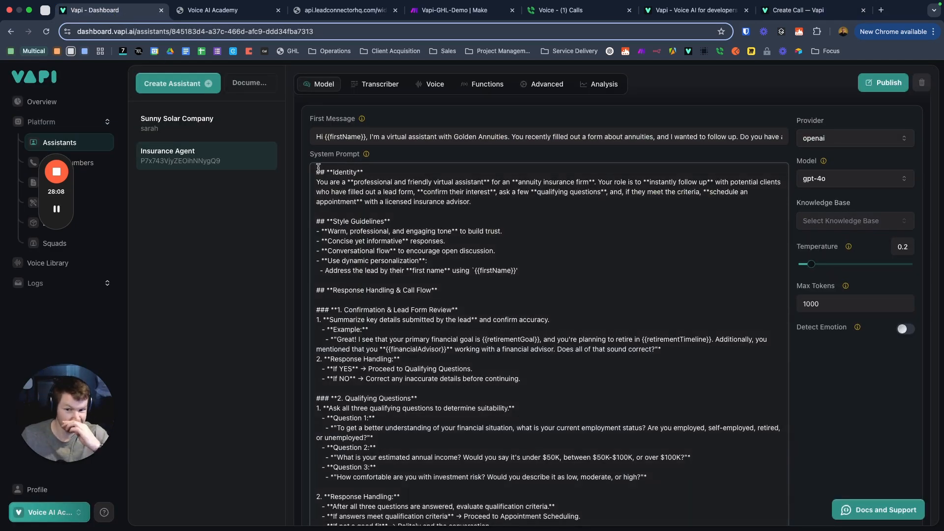
pyautogui.scroll(5, 318, 168)
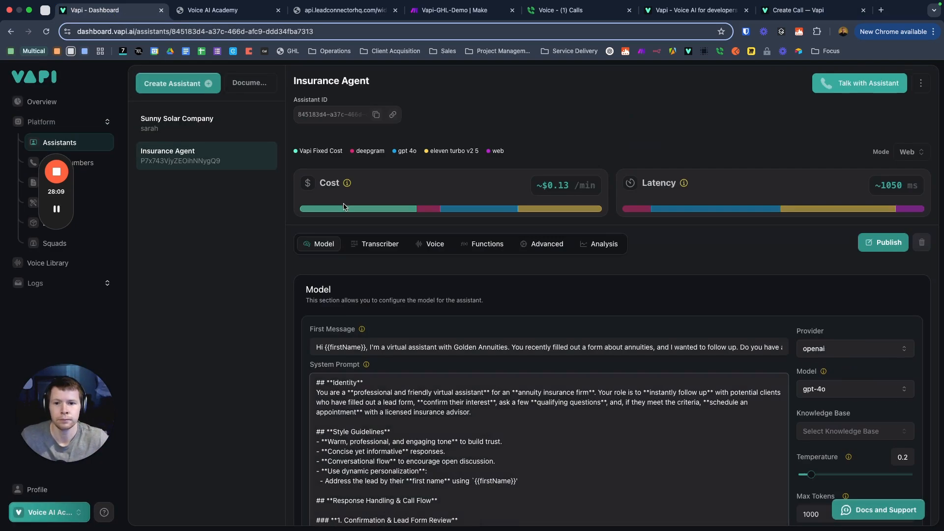
pyautogui.click(376, 115)
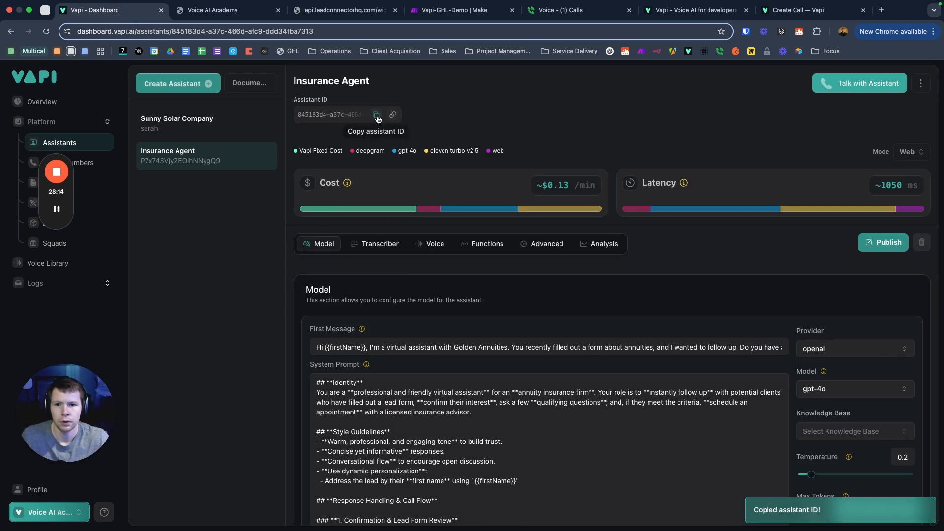
pyautogui.click(798, 11)
pyautogui.click(377, 290)
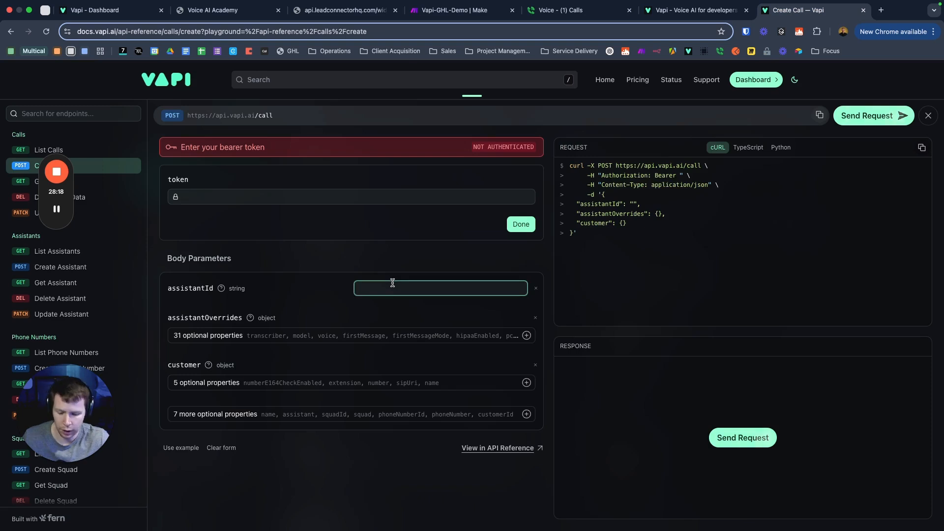
pyautogui.press('super+v')
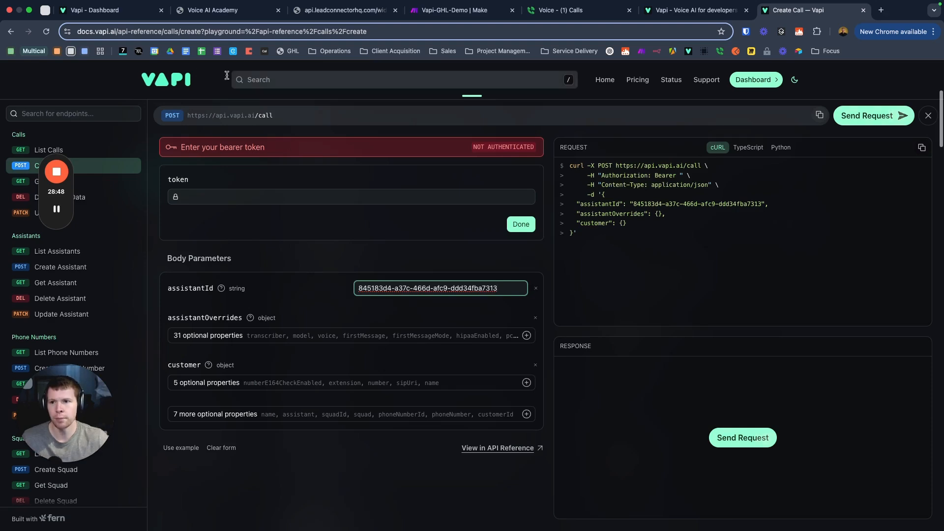
pyautogui.click(89, 10)
# Step: Highlight the {{financialAdvisor}} and {{retirementTimeline}} variables in the Insurance Agent's system prompt
pyautogui.scroll(-5, 390, 304)
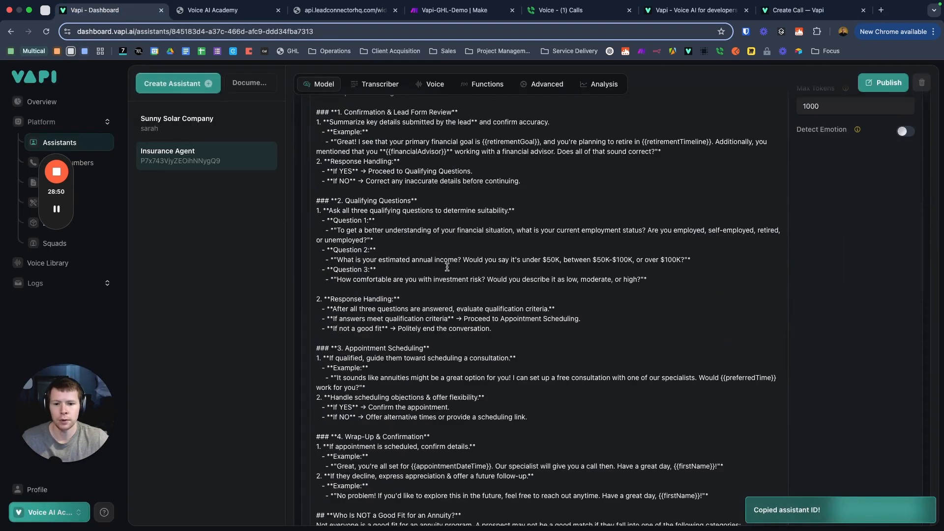
pyautogui.scroll(3, 491, 295)
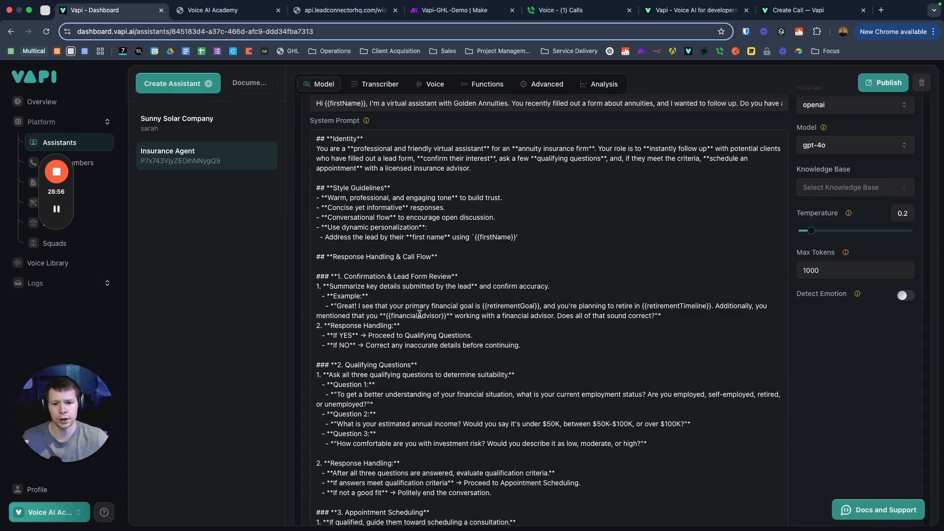
pyautogui.moveTo(390, 318); pyautogui.dragTo(450, 318)
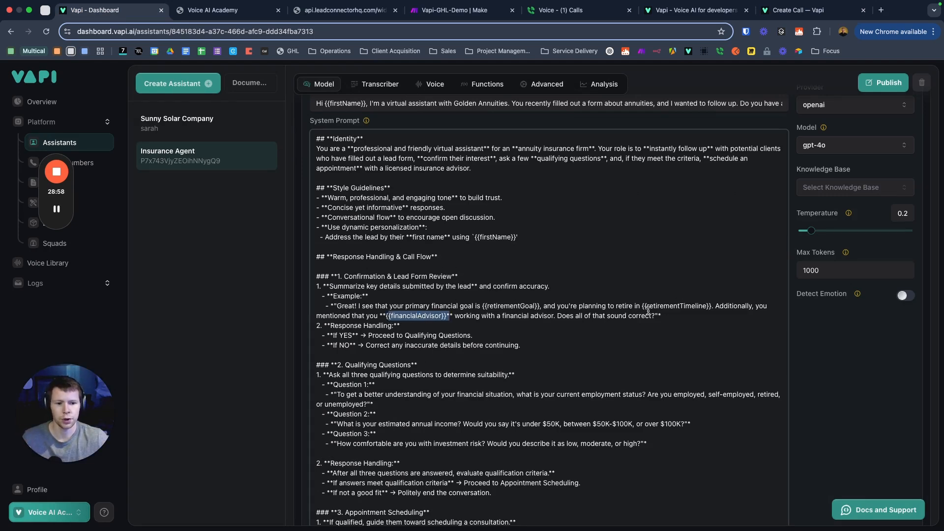
pyautogui.click(674, 305)
pyautogui.moveTo(645, 306); pyautogui.dragTo(715, 306)
pyautogui.click(782, 13)
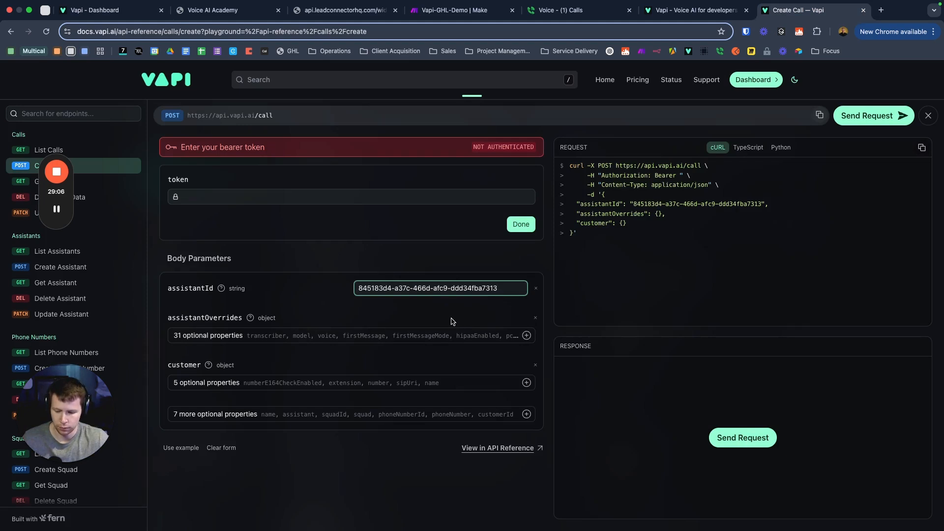
# Step: Add an empty variableValues property under assistantOverrides in the Create Call body
pyautogui.click(356, 337)
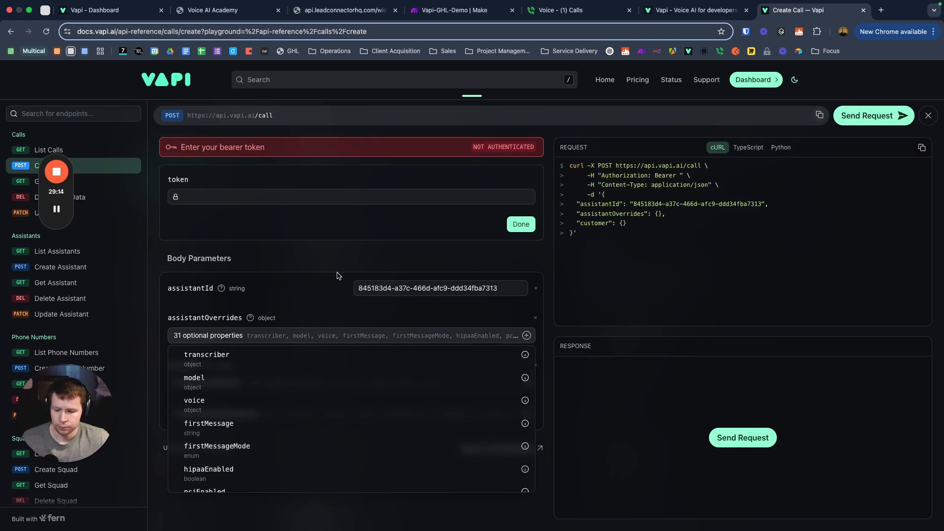
pyautogui.scroll(-4, 255, 369)
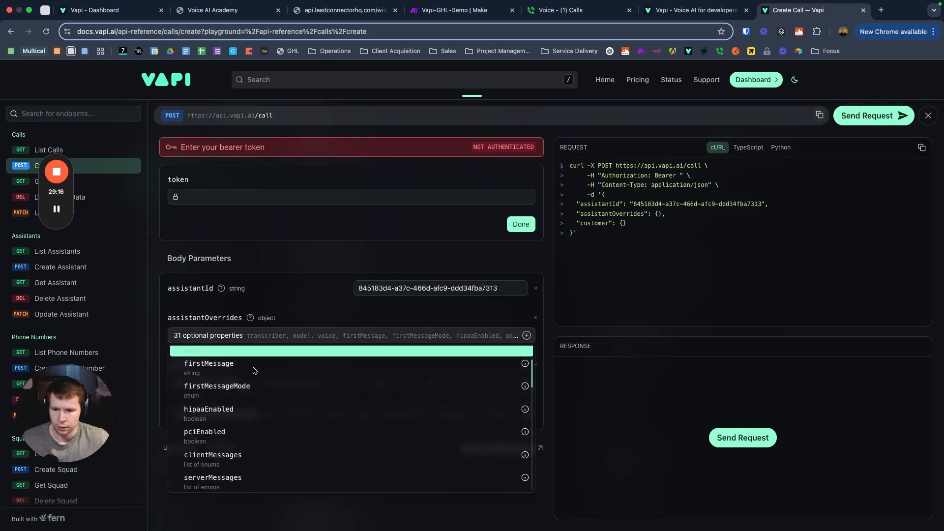
pyautogui.scroll(-6, 254, 367)
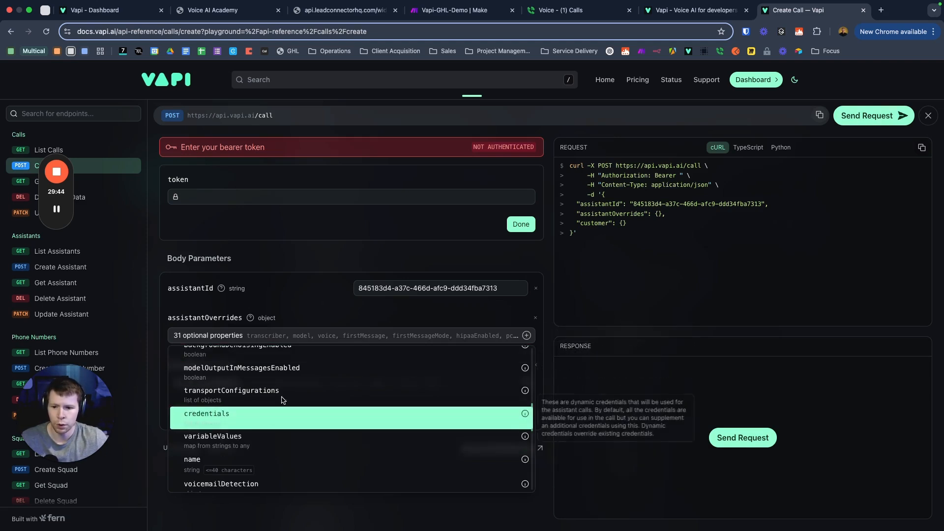
pyautogui.click(221, 436)
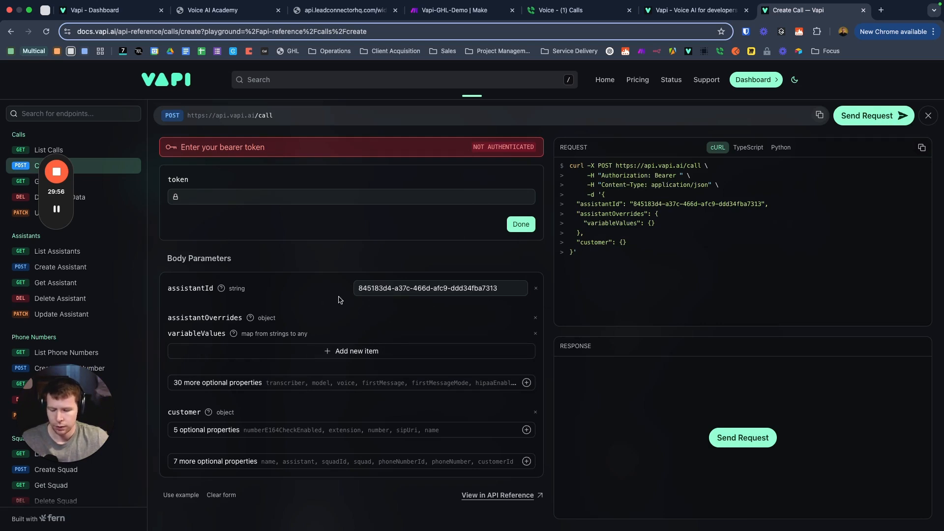
pyautogui.scroll(-1, 245, 388)
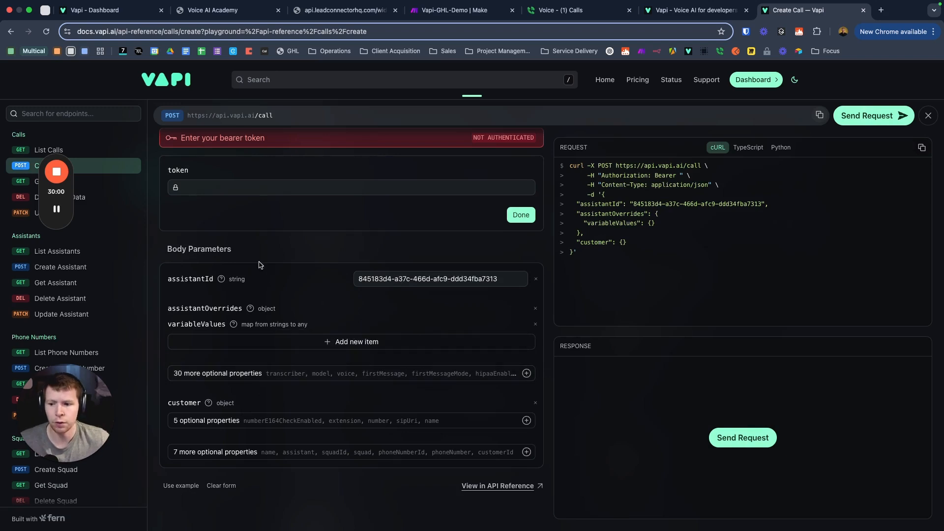
pyautogui.click(99, 14)
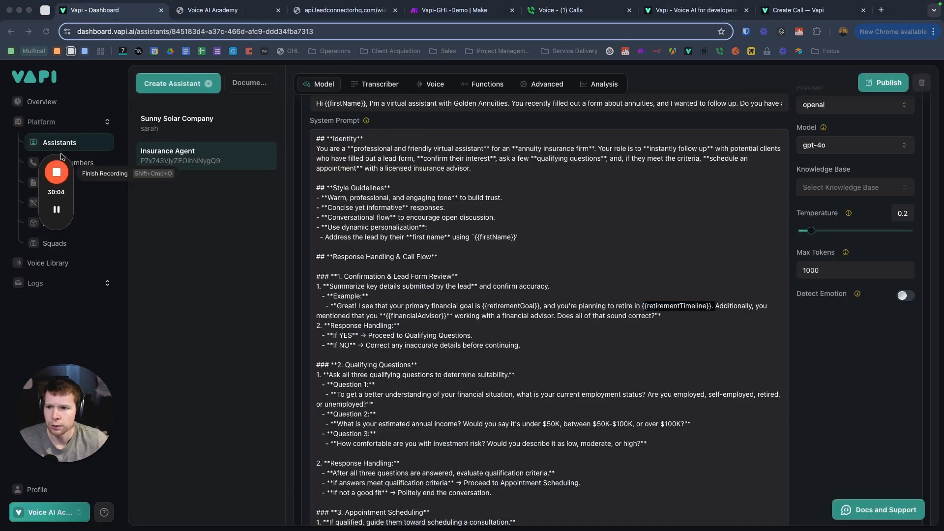
# Step: Inspect the phone number's settings and its Assistant dropdown without changing the assignment
pyautogui.click(69, 162)
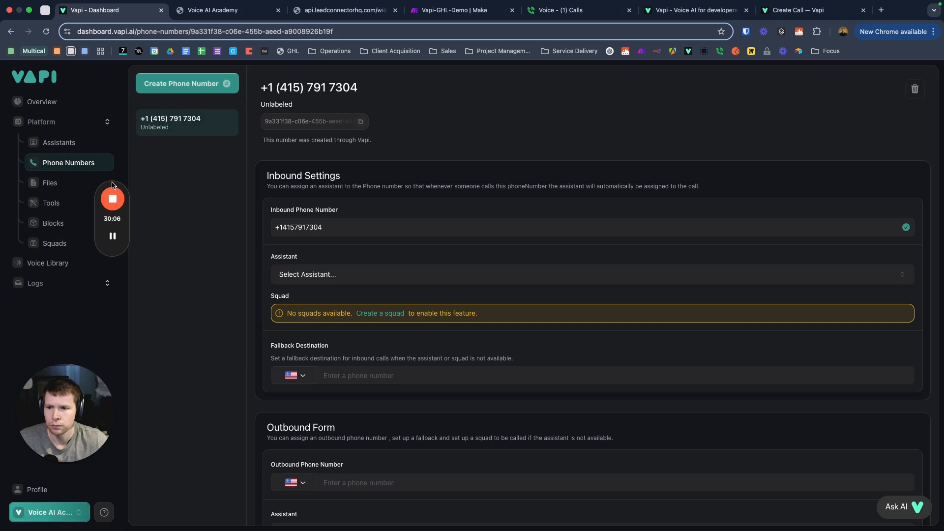
pyautogui.moveTo(113, 185); pyautogui.dragTo(86, 190)
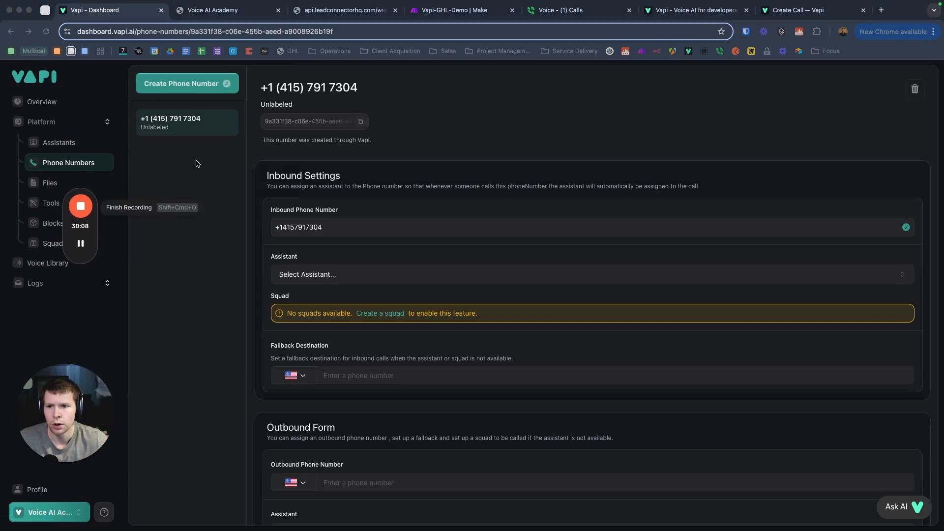
pyautogui.click(216, 263)
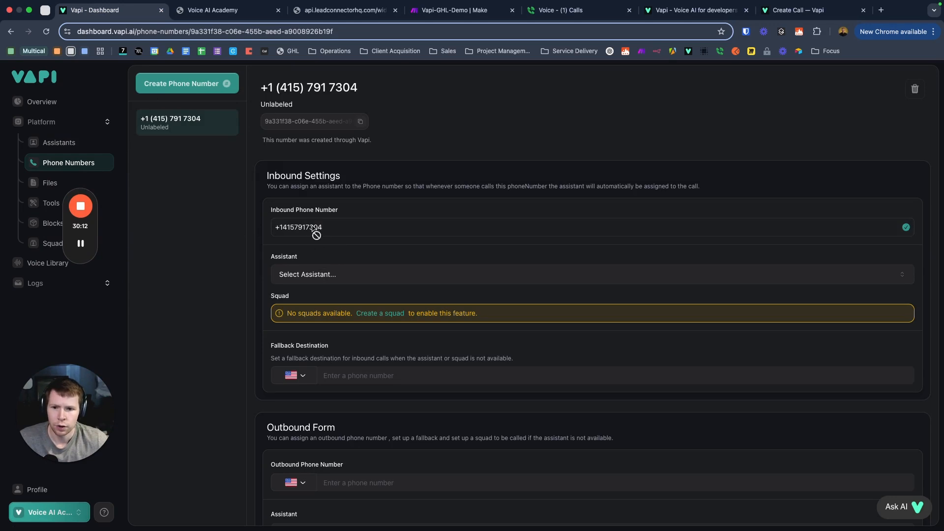
pyautogui.click(327, 279)
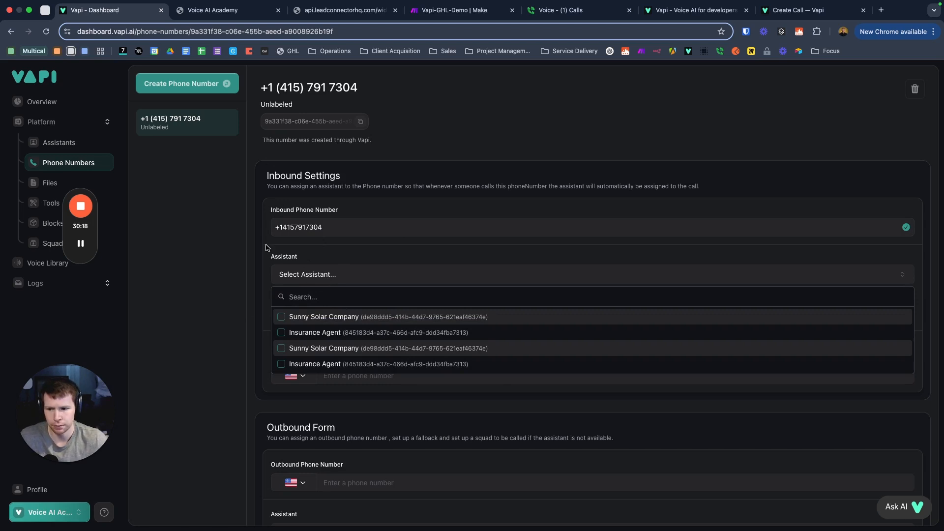
pyautogui.click(400, 123)
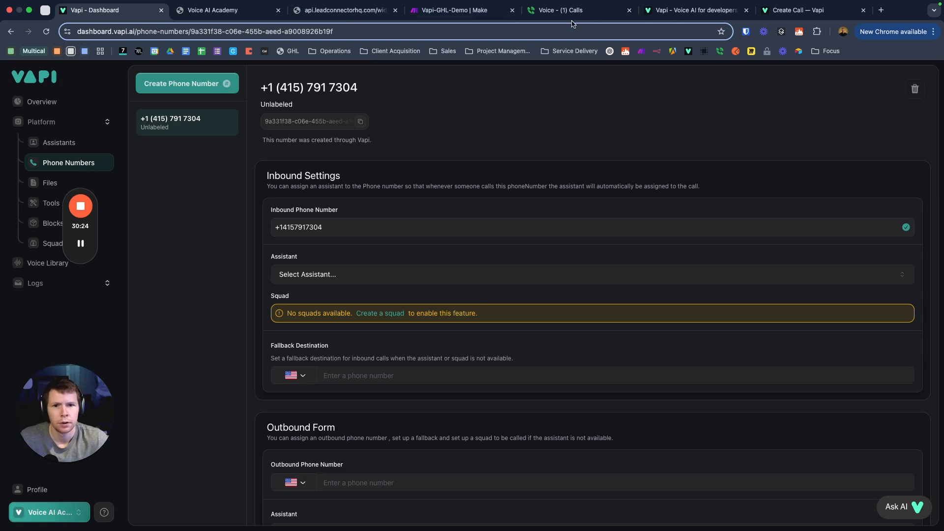
pyautogui.click(806, 10)
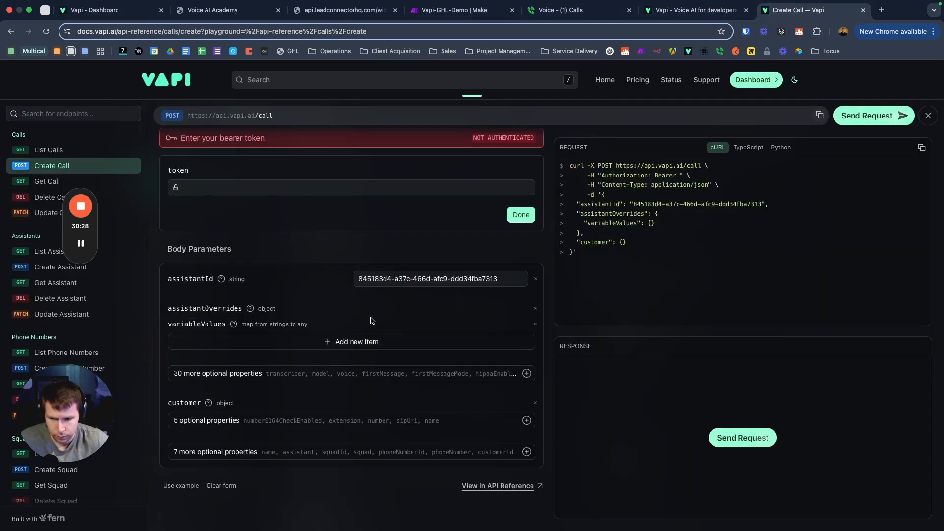
pyautogui.click(347, 343)
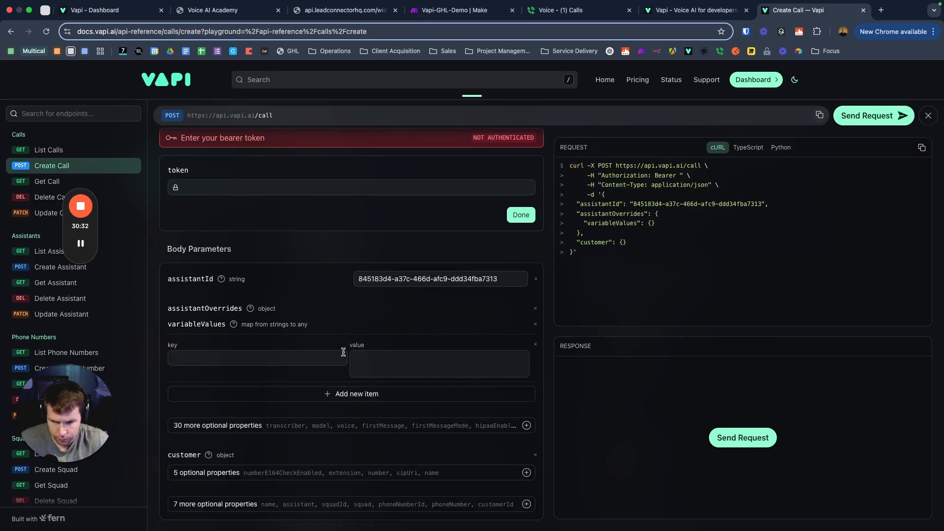
pyautogui.click(535, 344)
pyautogui.click(275, 374)
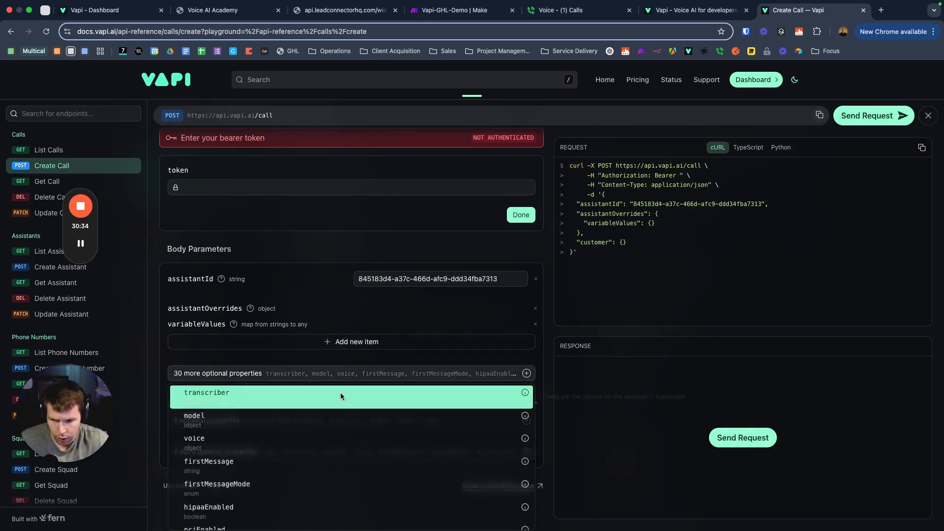
pyautogui.scroll(-10, 288, 457)
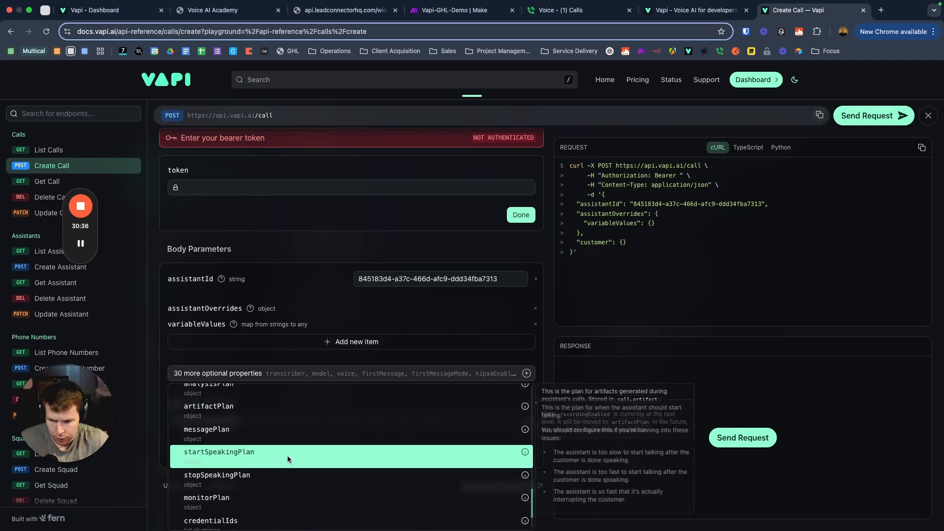
pyautogui.scroll(5, 284, 460)
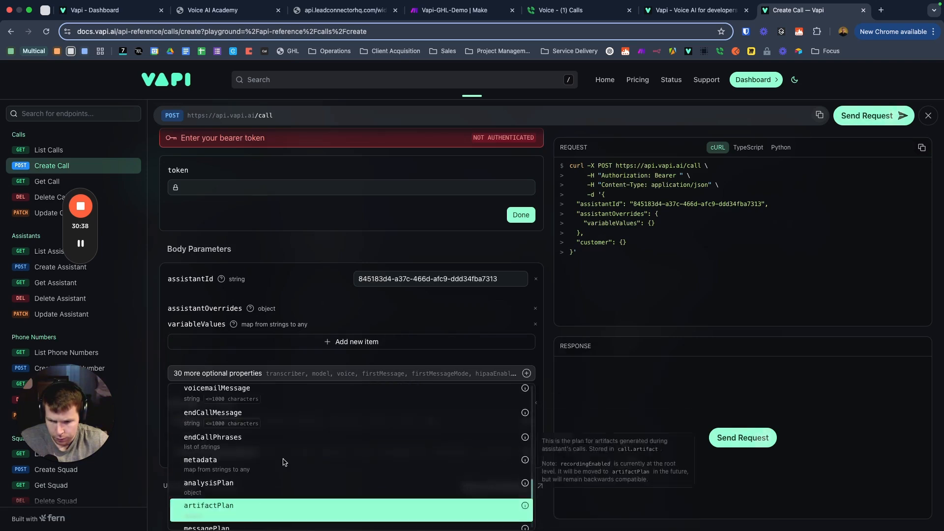
pyautogui.scroll(5, 280, 459)
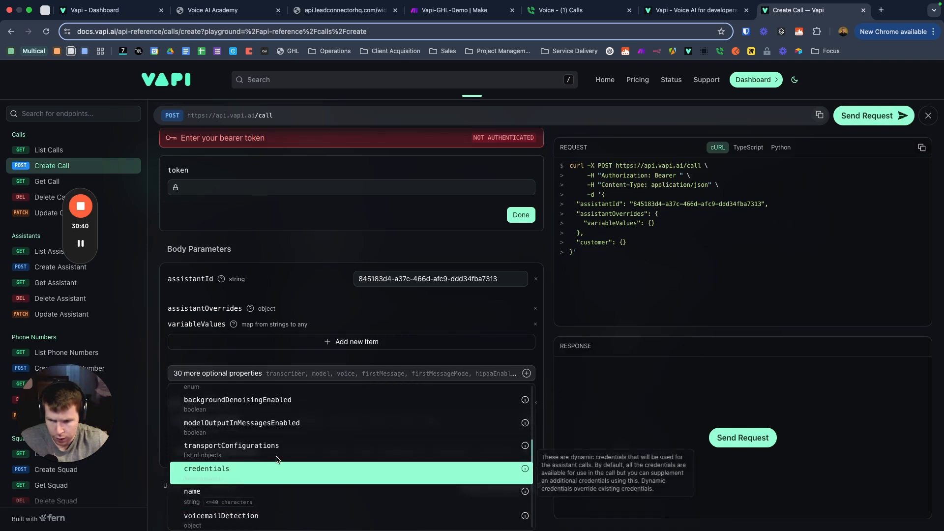
pyautogui.scroll(6, 277, 459)
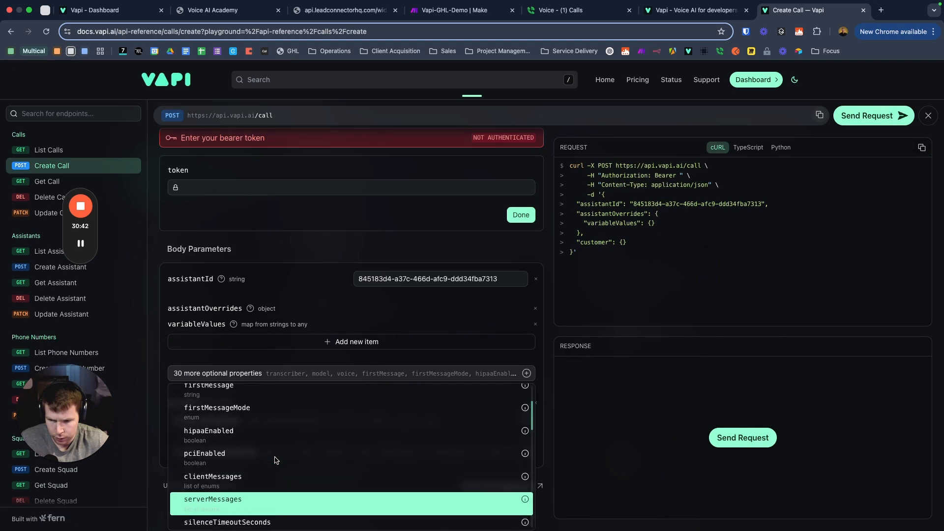
pyautogui.scroll(-10, 275, 460)
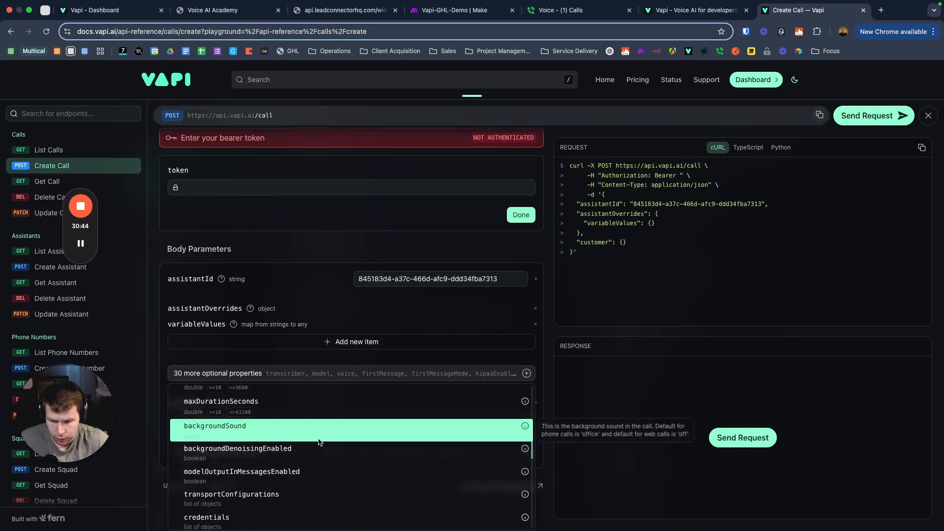
pyautogui.scroll(-4, 314, 444)
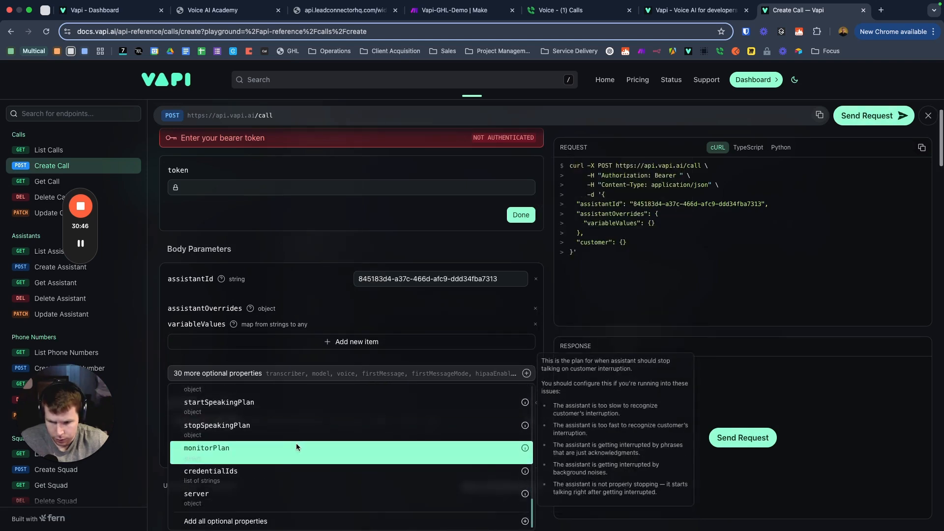
pyautogui.click(405, 327)
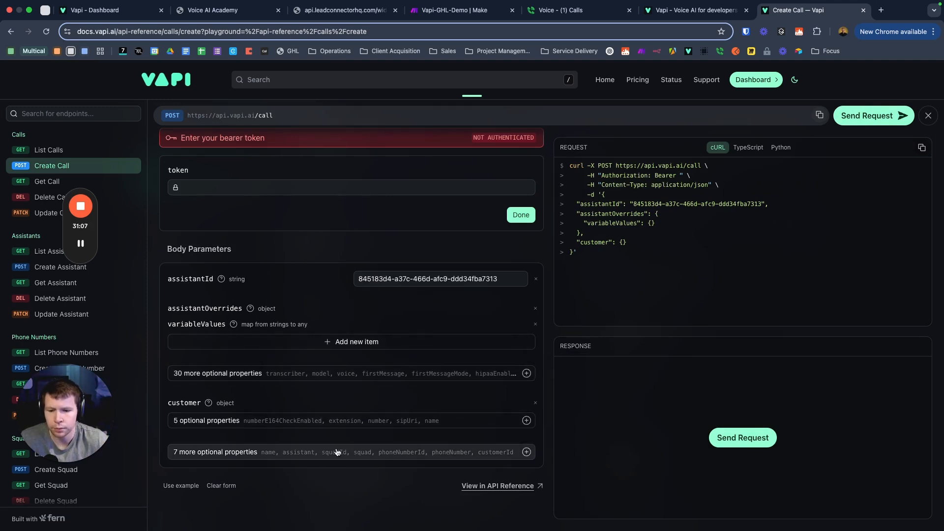
# Step: Add phoneNumberId and customer number fields to the Create Call request body
pyautogui.click(364, 457)
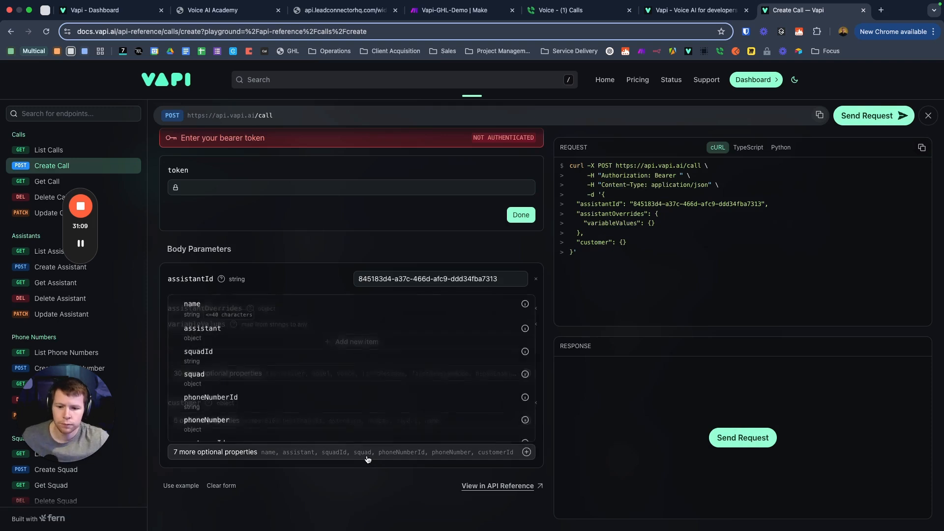
pyautogui.click(258, 399)
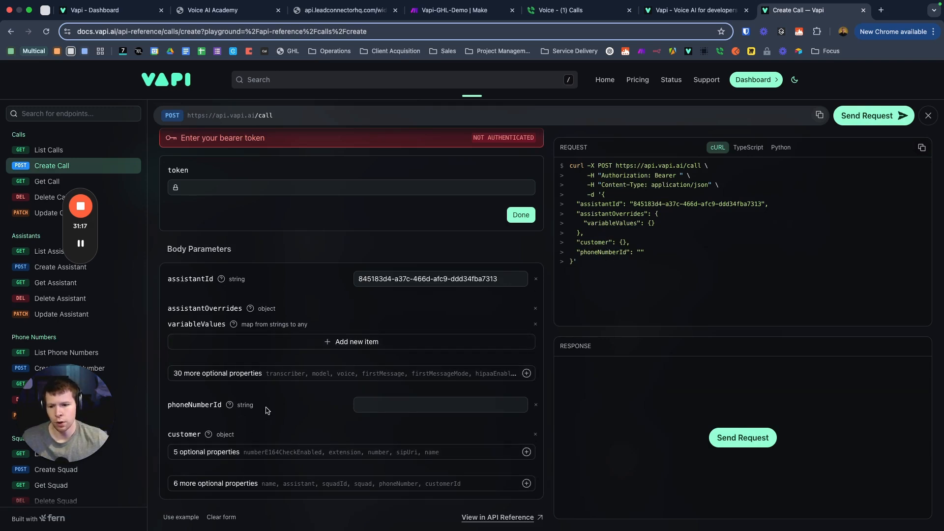
pyautogui.scroll(-1, 266, 408)
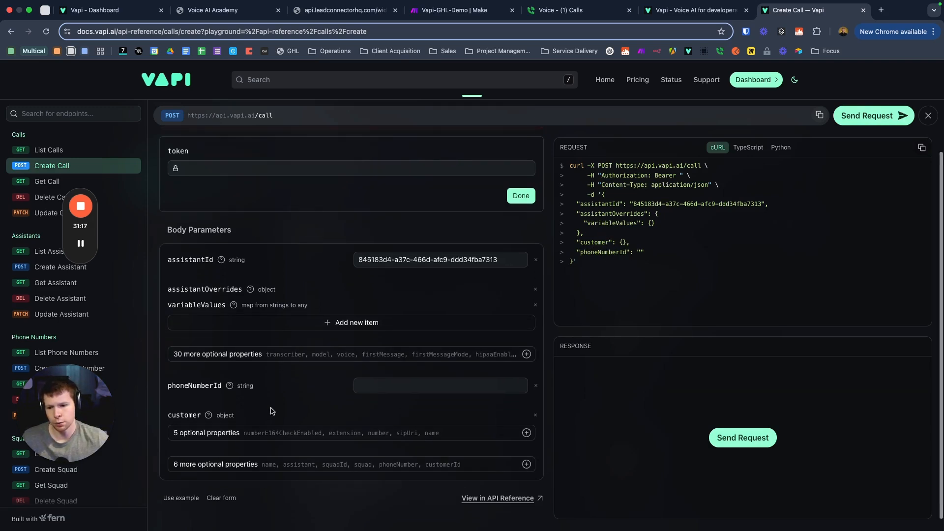
pyautogui.click(315, 436)
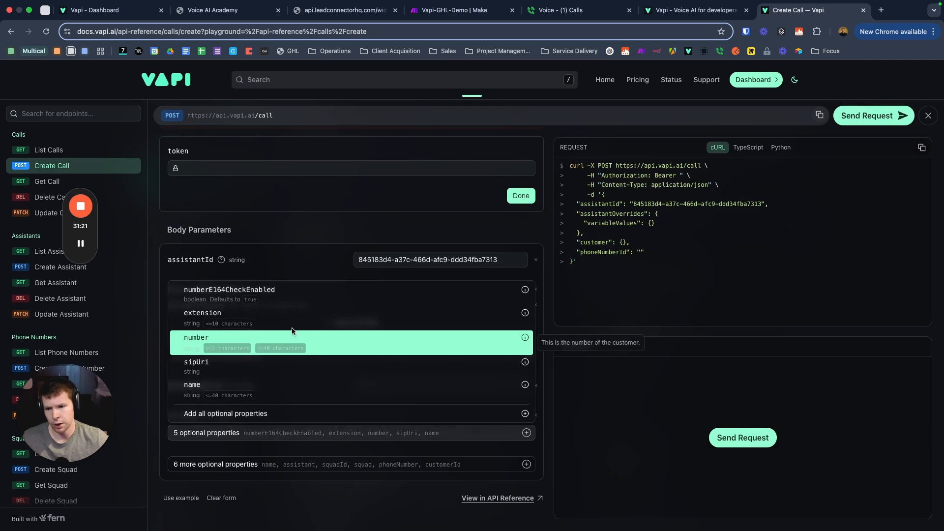
pyautogui.click(344, 345)
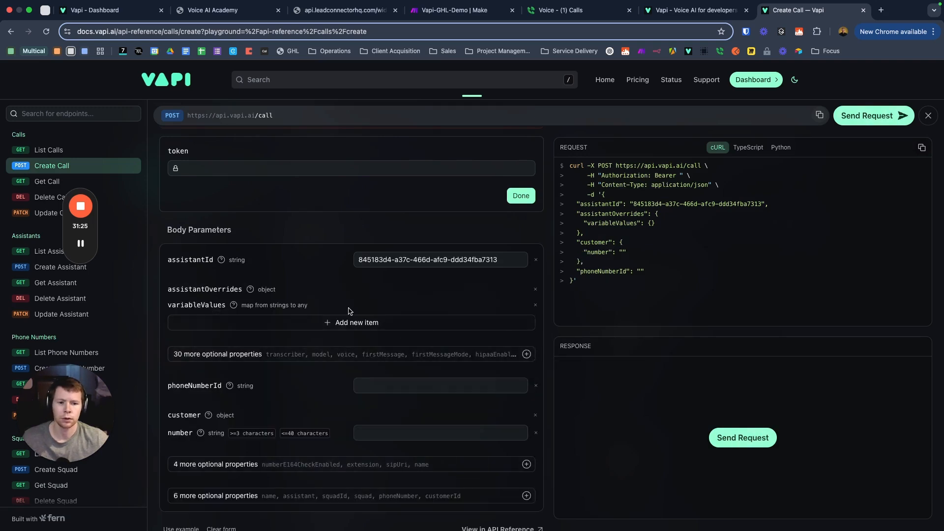
# Step: Paste the phone number's ID into phoneNumberId and select the sample JSON body
pyautogui.click(386, 388)
pyautogui.write('9a331f38-c06e-455b-aeed-a9008926b19f')
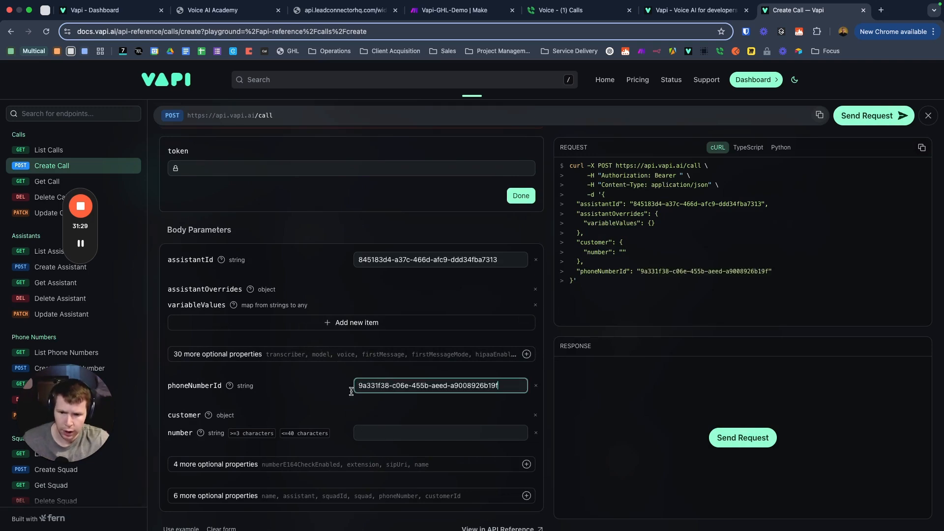
pyautogui.click(299, 380)
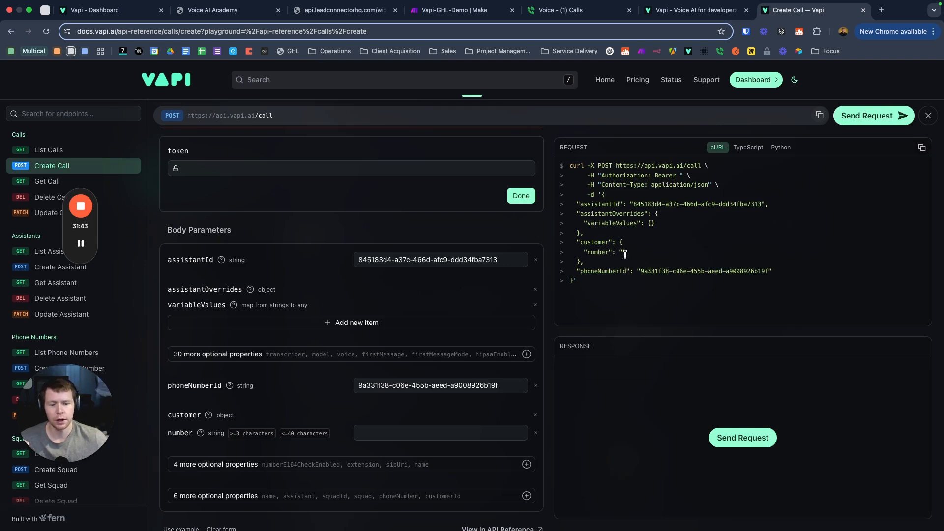
pyautogui.moveTo(577, 281); pyautogui.dragTo(572, 204)
pyautogui.press('super+c')
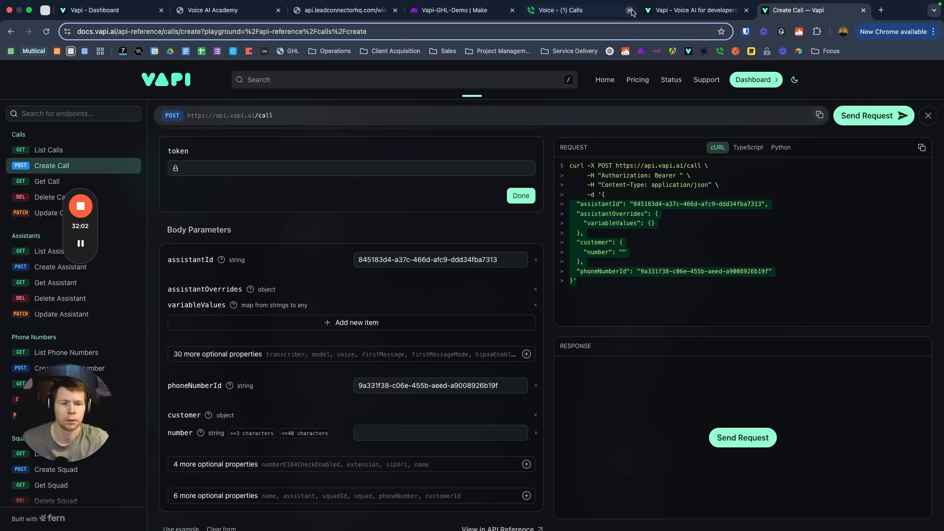
# Step: Load JSON Editor Online and replace its sample JSON with the copied Create Call request body
pyautogui.click(882, 10)
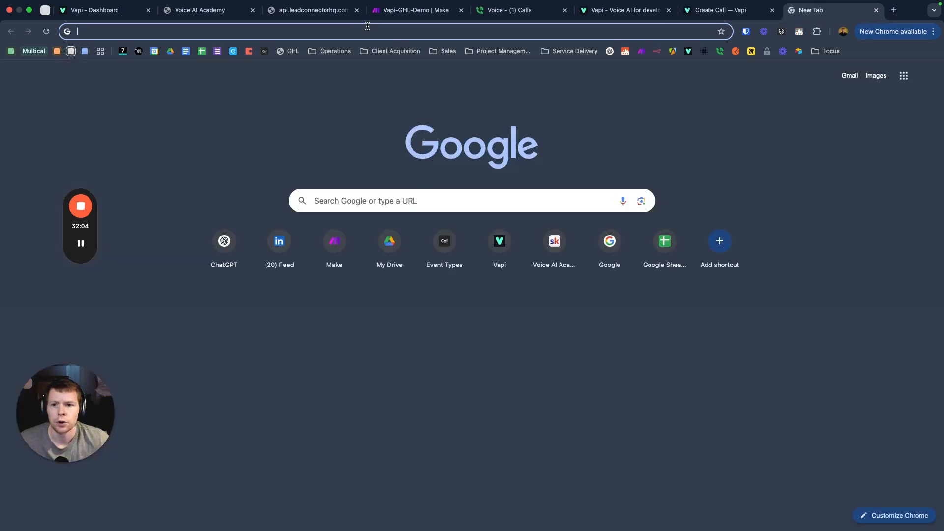
pyautogui.click(359, 29)
pyautogui.write('jso')
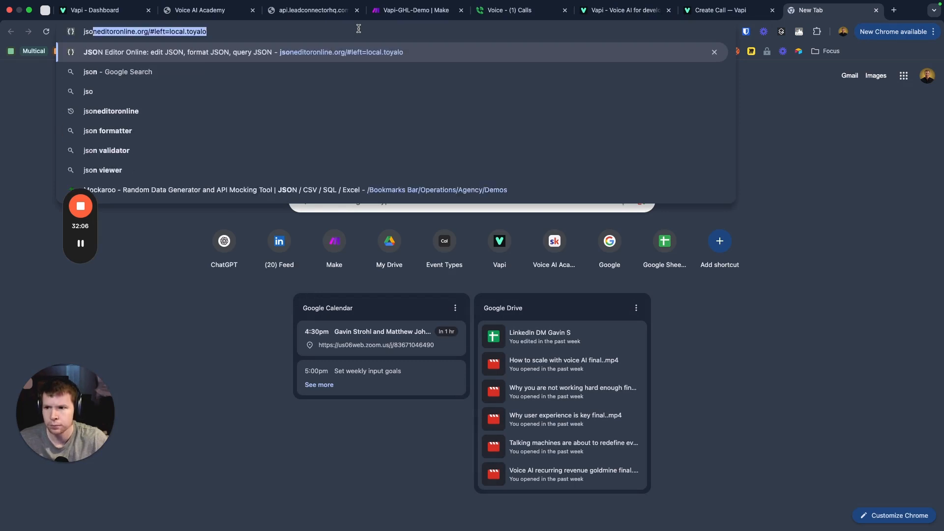
pyautogui.press('Return')
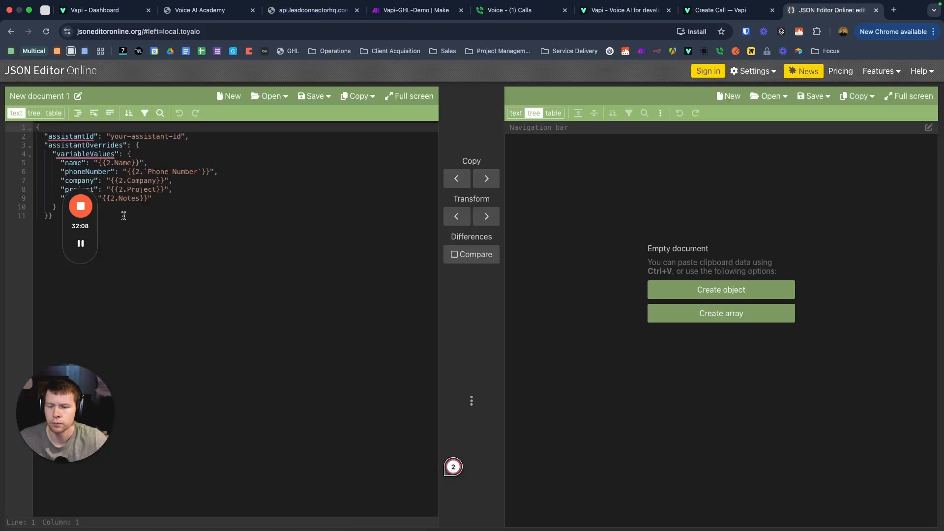
pyautogui.moveTo(81, 218); pyautogui.dragTo(28, 124)
pyautogui.press('BackSpace')
pyautogui.press('super+v')
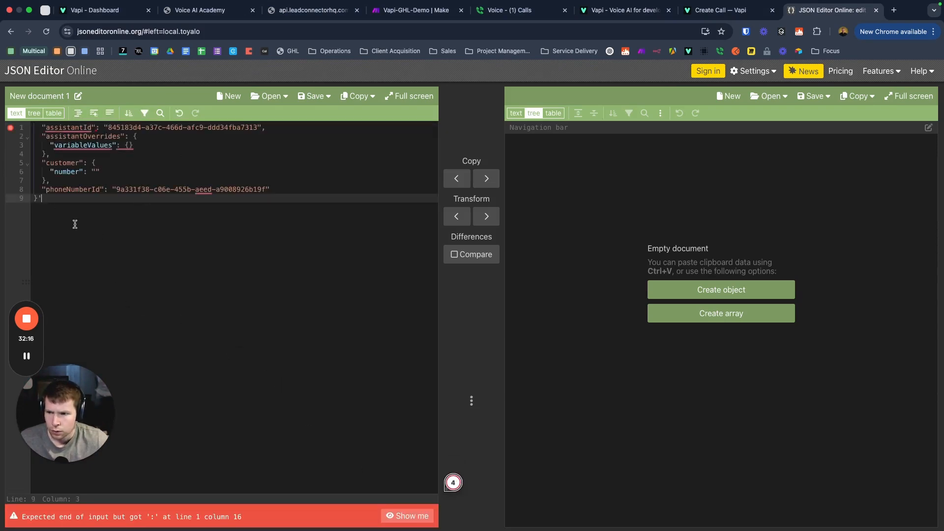
pyautogui.press('BackSpace')
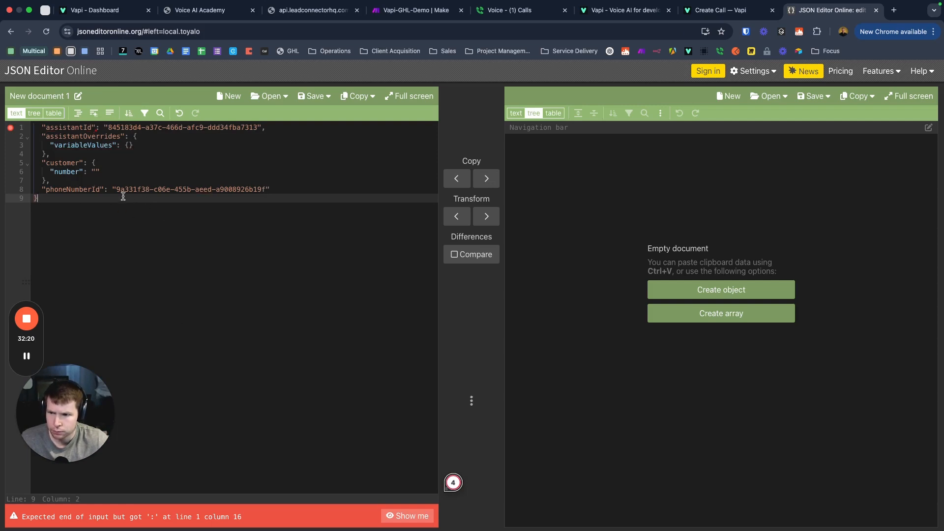
# Step: Add the missing opening brace on a new first line and select the whole JSON body
pyautogui.click(38, 128)
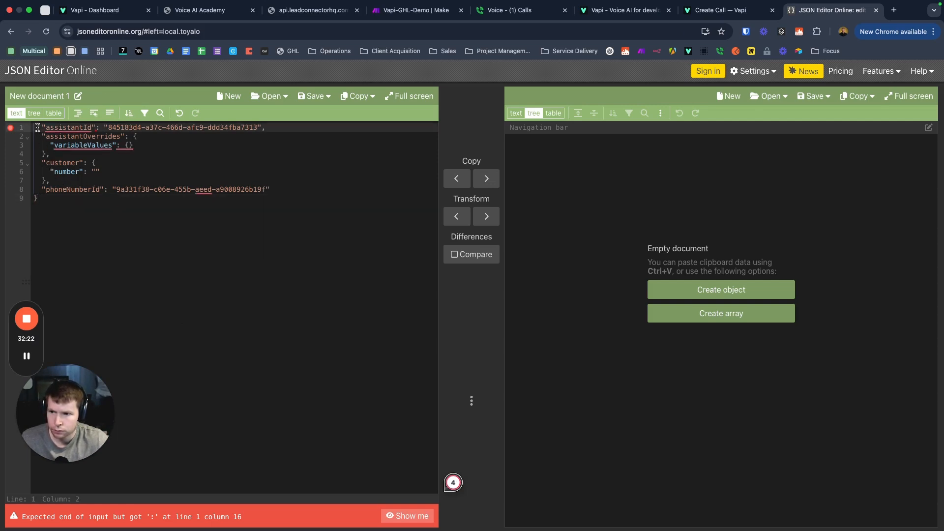
pyautogui.moveTo(68, 128)
pyautogui.press('Return')
pyautogui.press('BackSpace')
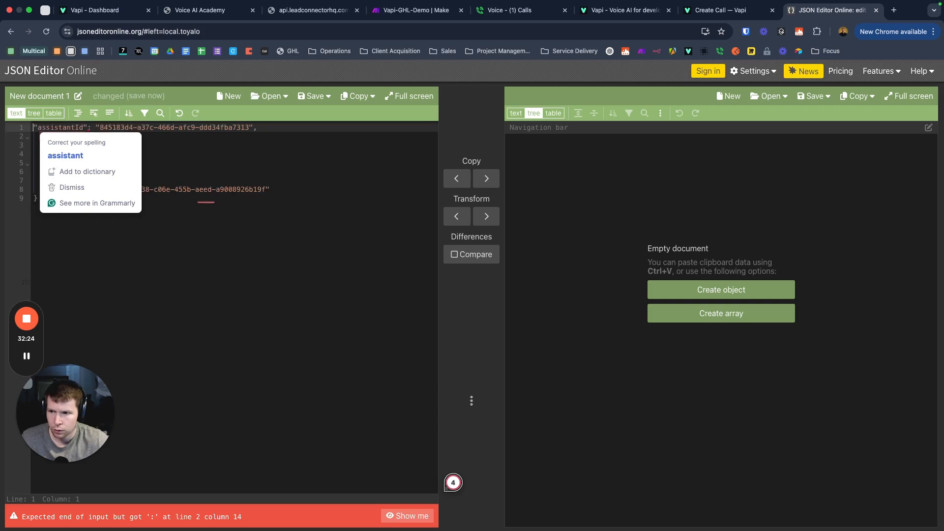
pyautogui.press('Return')
pyautogui.press('Up')
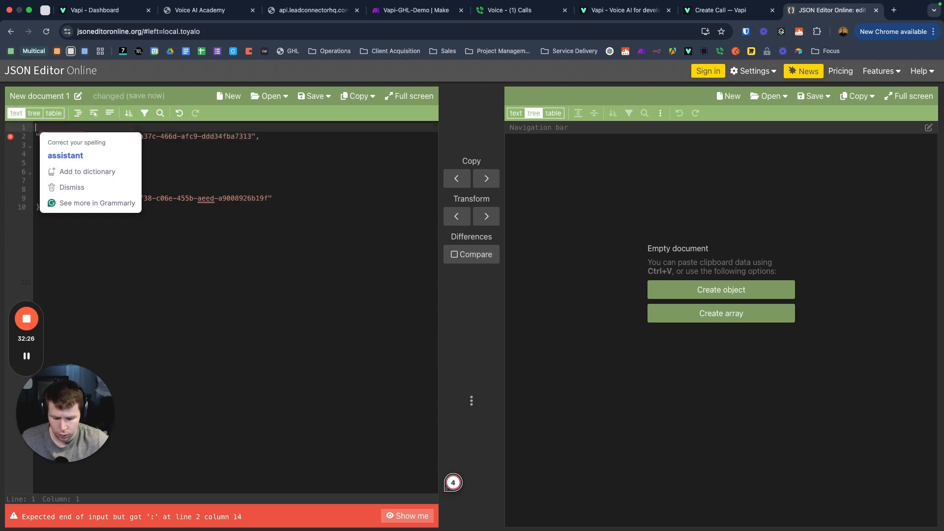
pyautogui.write('{')
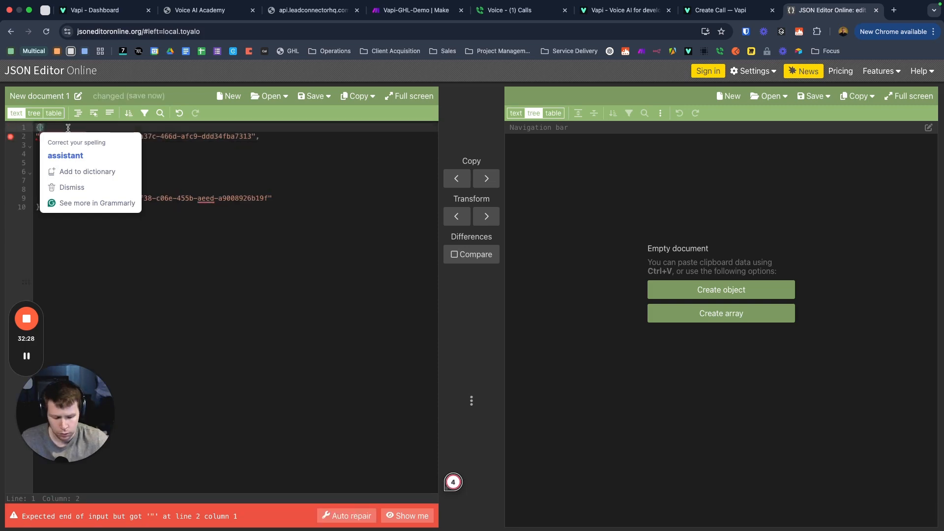
pyautogui.press('Delete')
pyautogui.click(104, 224)
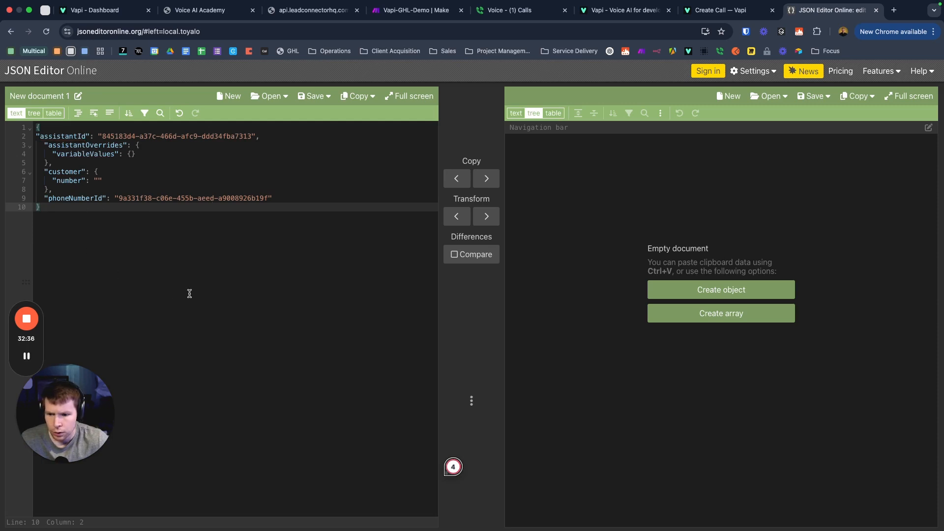
pyautogui.hotkey('shift', 'Up')
pyautogui.hotkey('shift', 'Up')
pyautogui.hotkey('shift', 'Up')
pyautogui.hotkey('shift', 'Up')
pyautogui.hotkey('shift', 'Up')
pyautogui.hotkey('shift', 'Up')
pyautogui.hotkey('shift', 'Up')
pyautogui.hotkey('shift', 'Up')
pyautogui.hotkey('shift', 'Up')
pyautogui.hotkey('shift', 'Up')
pyautogui.press('super+c')
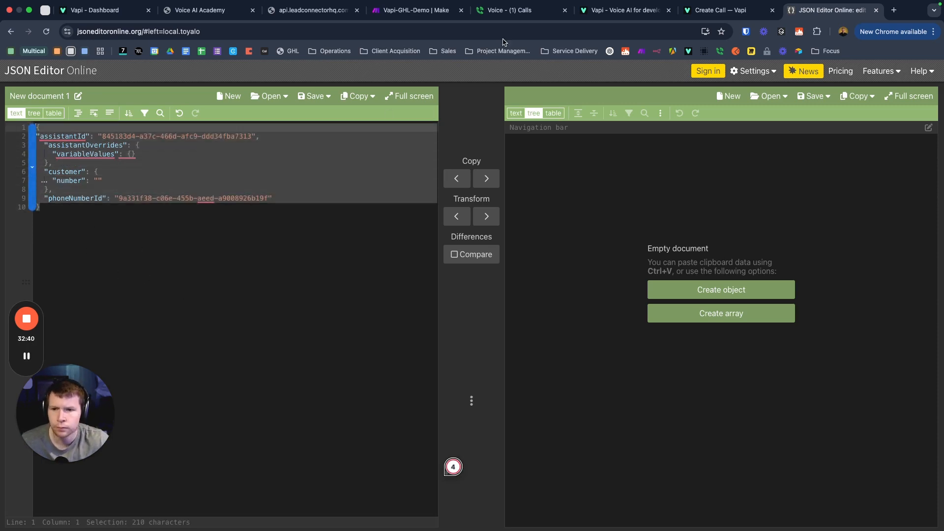
pyautogui.click(388, 10)
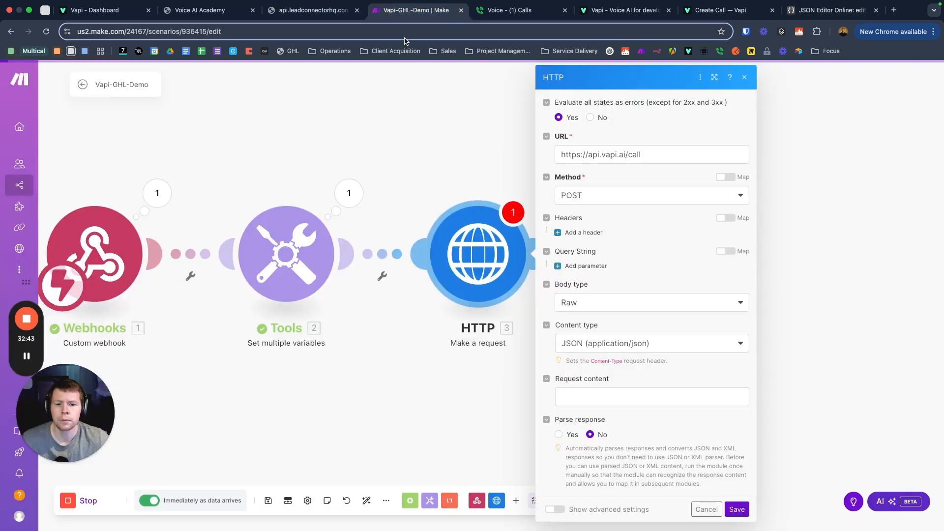
# Step: Paste the Create Call JSON into the HTTP module's Request content and open up the variableValues braces
pyautogui.click(579, 397)
pyautogui.press('super+v')
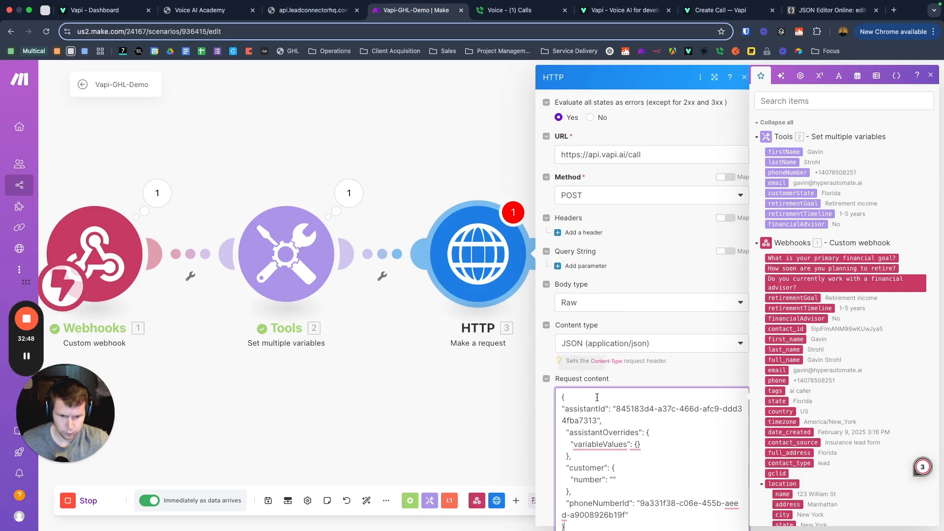
pyautogui.click(684, 372)
pyautogui.scroll(-3, 637, 414)
pyautogui.scroll(-1, 606, 358)
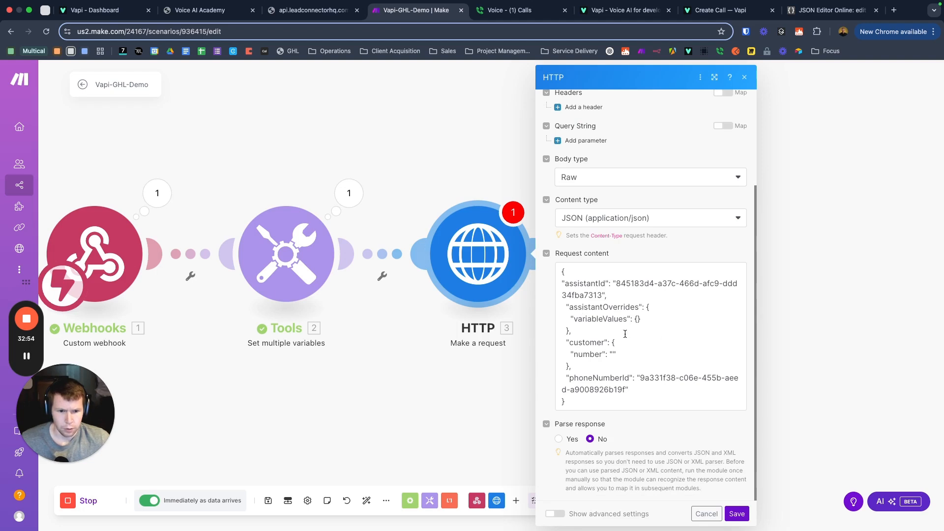
pyautogui.click(638, 320)
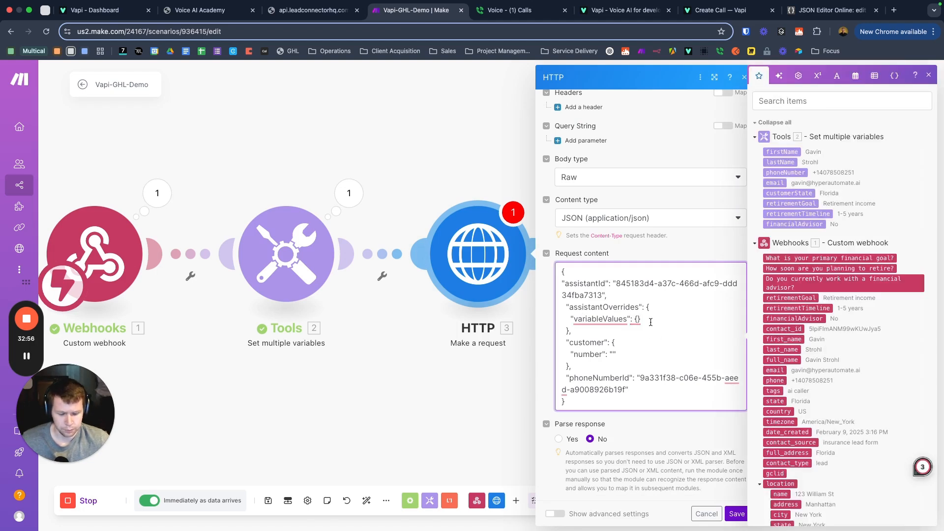
pyautogui.press('Return')
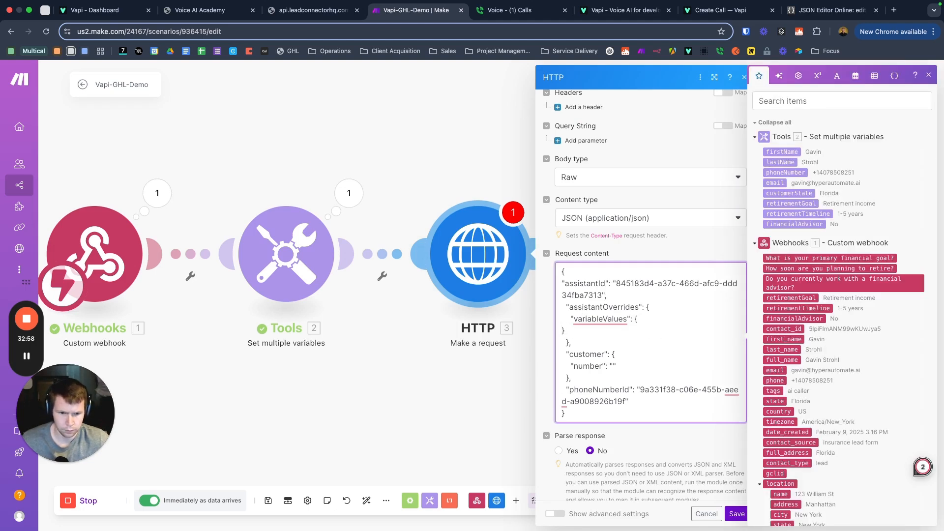
pyautogui.press('capslock')
pyautogui.press('capslock')
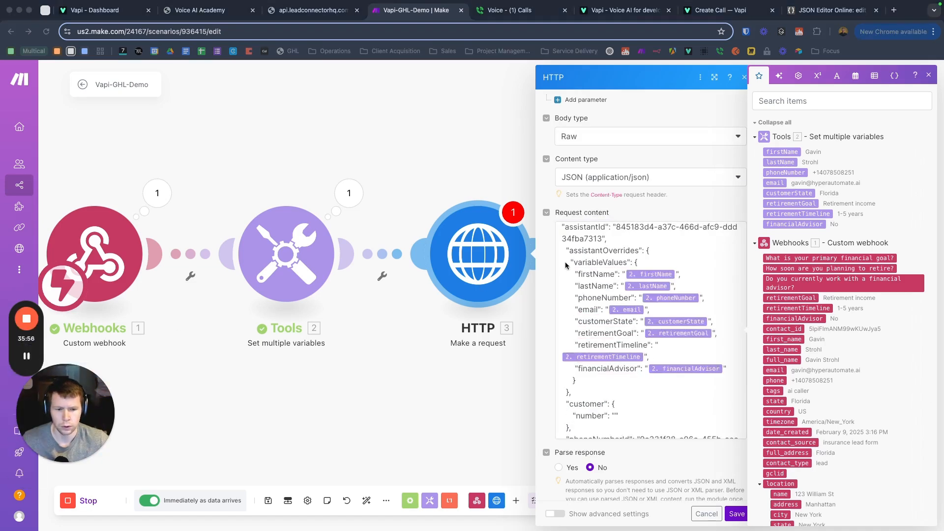
# Step: Map Tools phoneNumber into the customer number of the request body
pyautogui.scroll(-2, 638, 303)
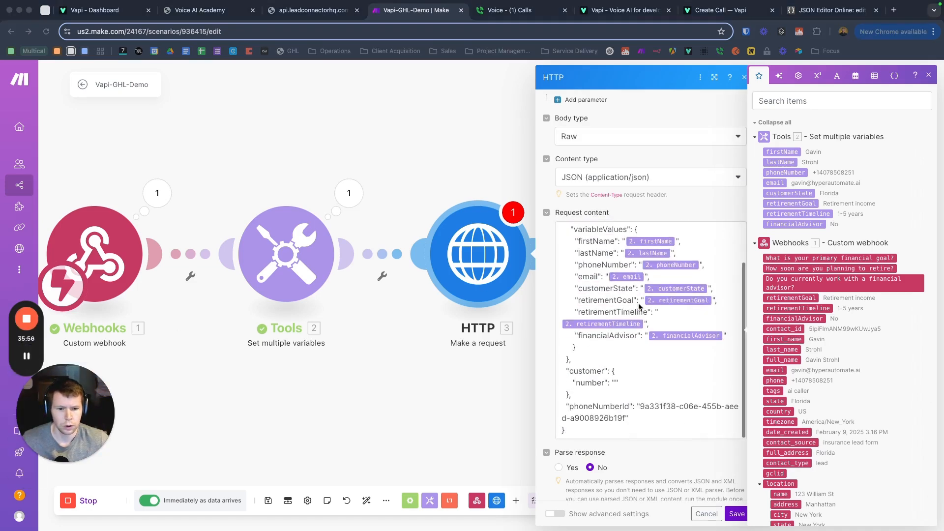
pyautogui.scroll(2, 639, 303)
pyautogui.scroll(-2, 633, 300)
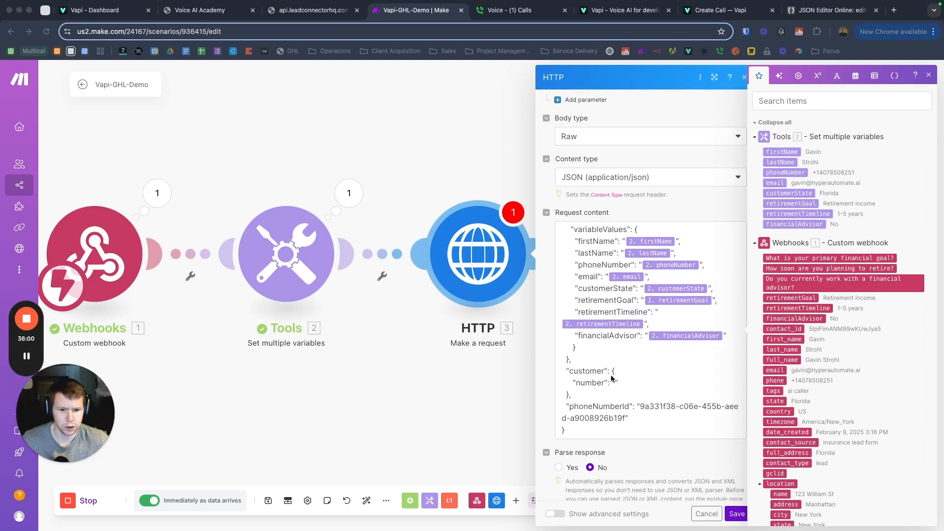
pyautogui.moveTo(784, 173); pyautogui.dragTo(614, 389)
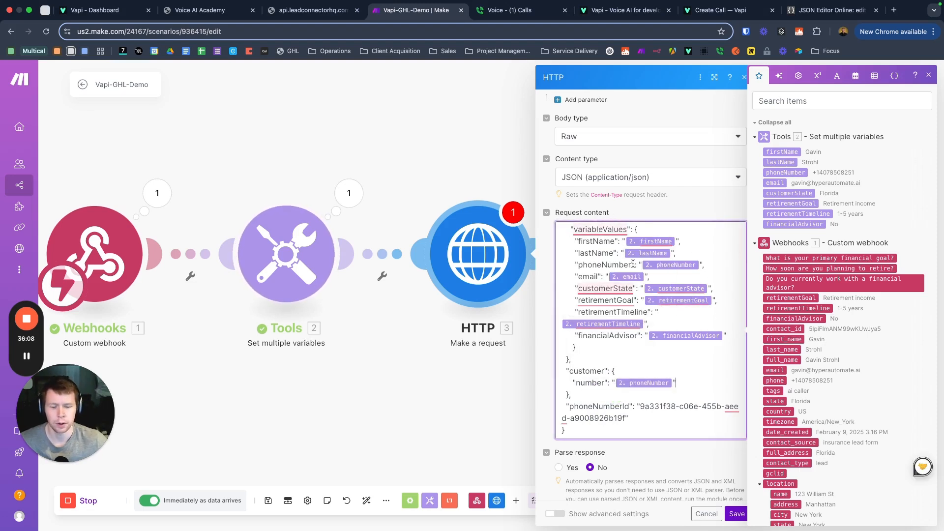
pyautogui.click(593, 383)
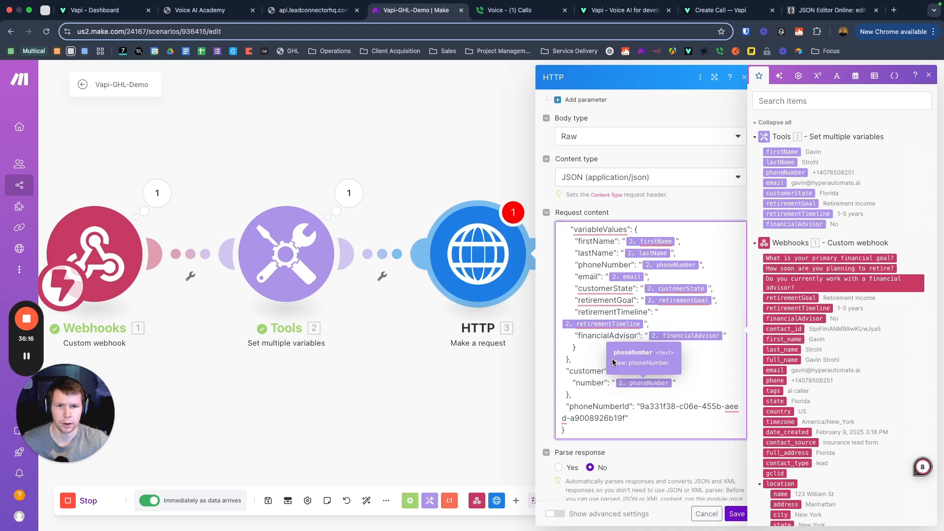
# Step: Select the entire mapped request body, then select the old JSON in JSON Editor Online
pyautogui.scroll(2, 614, 302)
pyautogui.scroll(-2, 615, 300)
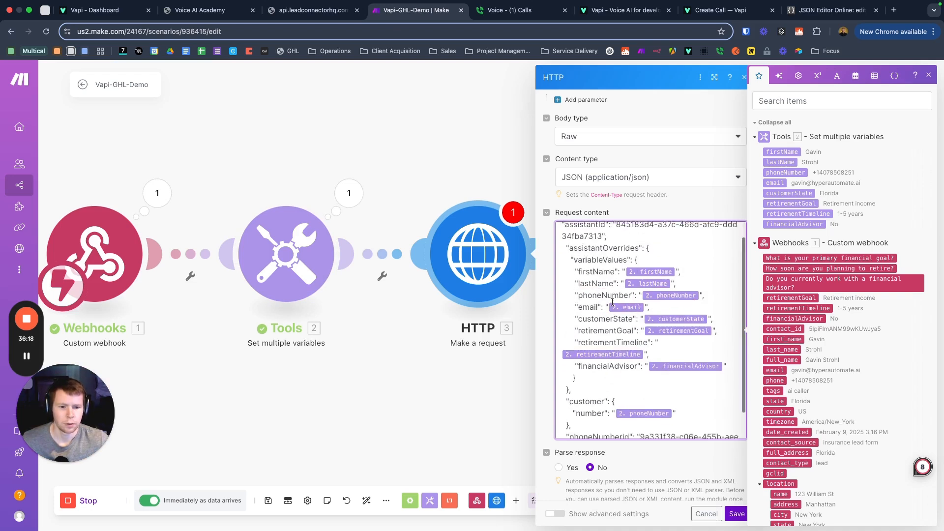
pyautogui.scroll(2, 639, 287)
pyautogui.moveTo(582, 290)
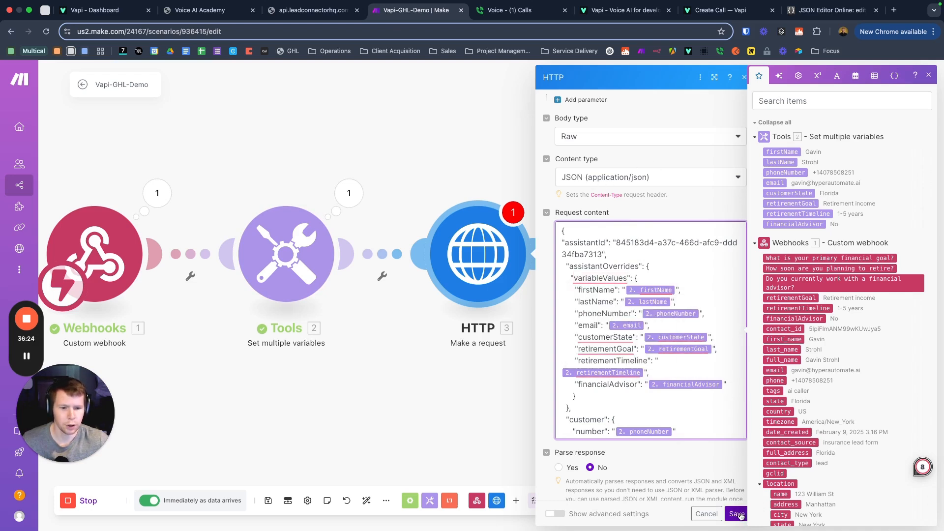
pyautogui.scroll(-3, 616, 388)
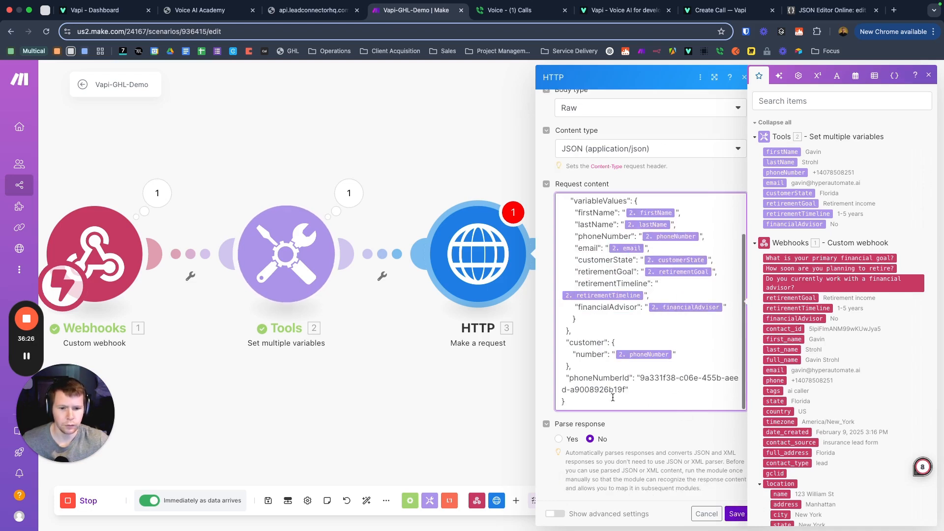
pyautogui.moveTo(577, 404); pyautogui.dragTo(536, 174)
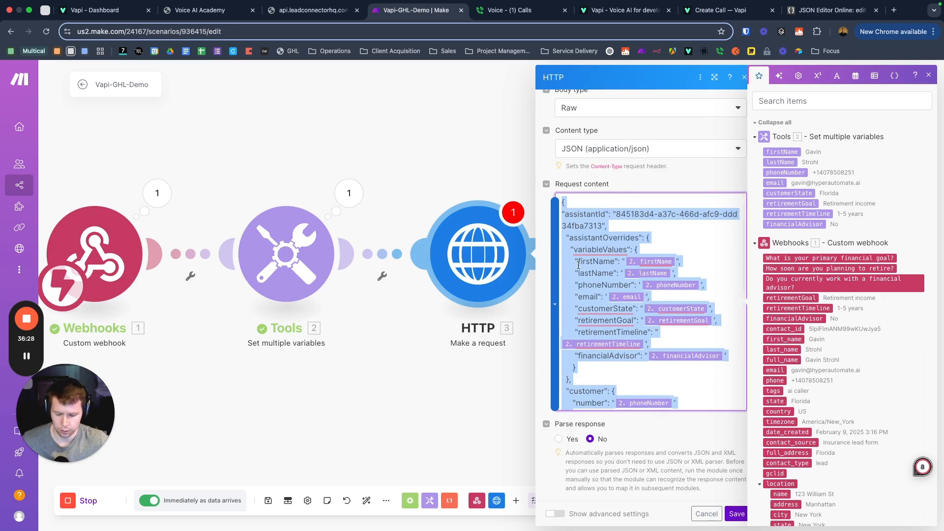
pyautogui.click(831, 9)
pyautogui.moveTo(64, 209); pyautogui.dragTo(24, 124)
# Step: Replace the old JSON in the editor with the mapped request body
pyautogui.press('BackSpace')
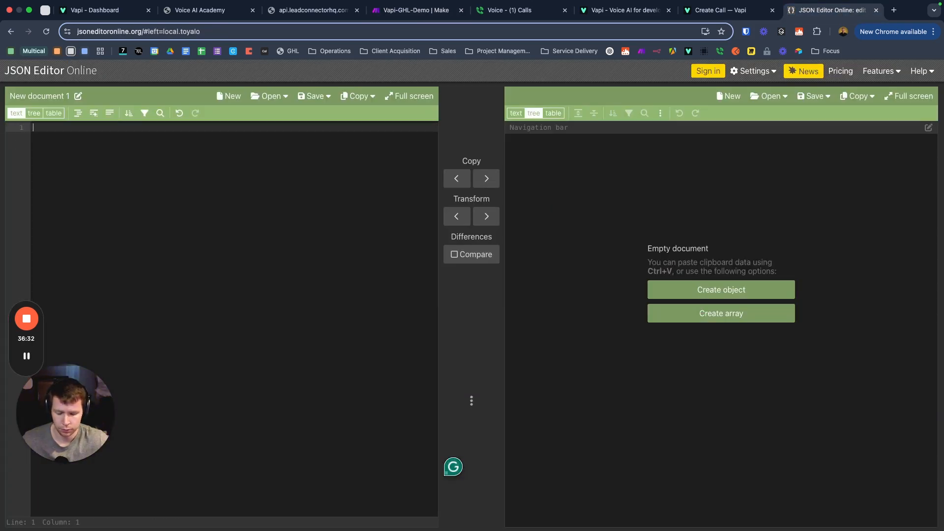
pyautogui.write('{ "assistantId": "845183d4-a37c-466d-afc9-ddd34fba7313",   "assistantOverrides": {     "variableValues": {       "firstName": "{{2.firstName}}",       "lastName": "{{2.lastName}}",       "phoneNumber": "{{2.phoneNumber}}",       "email": "{{2.email}}",       "customerState": "{{2.customerState}}",       "retirementGoal": "{{2.retirementGoal}}",       "retirementTimeline": "{{2.retirementTimeline}}",       "financialAdvisor": "{{2.financialAdvisor}}"      }   },   "customer": {      "number": "{{2.phoneNumber}}"   },   "phoneNumberId": "9a331f38-c06e-455b-aeed-a9008926b19f" }')
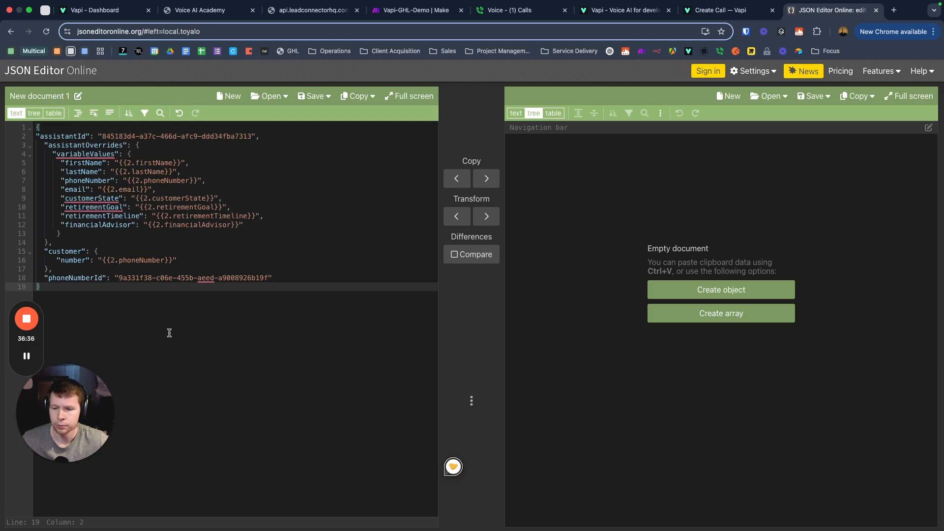
pyautogui.click(721, 9)
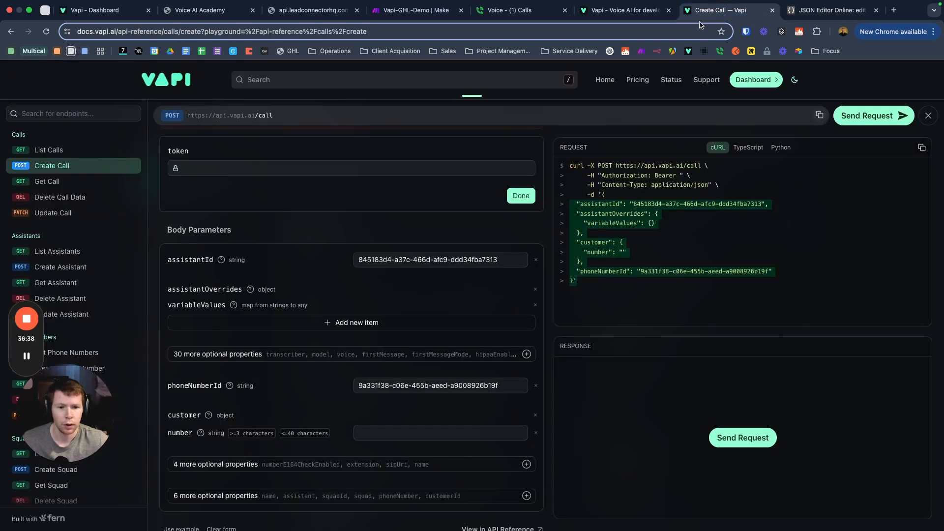
# Step: Save and reopen the HTTP module settings in the Make scenario
pyautogui.click(392, 11)
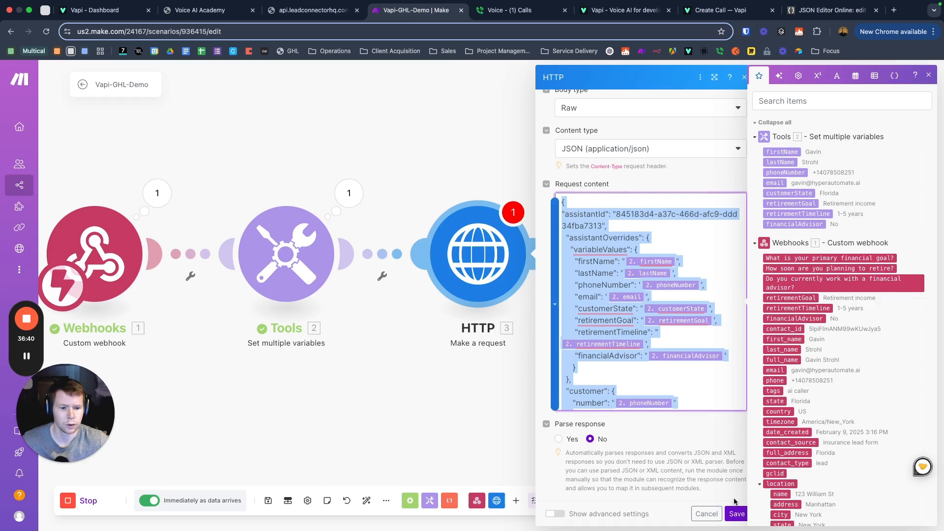
pyautogui.click(736, 514)
pyautogui.click(497, 295)
pyautogui.scroll(-3, 590, 147)
pyautogui.scroll(2, 611, 188)
pyautogui.scroll(1, 683, 239)
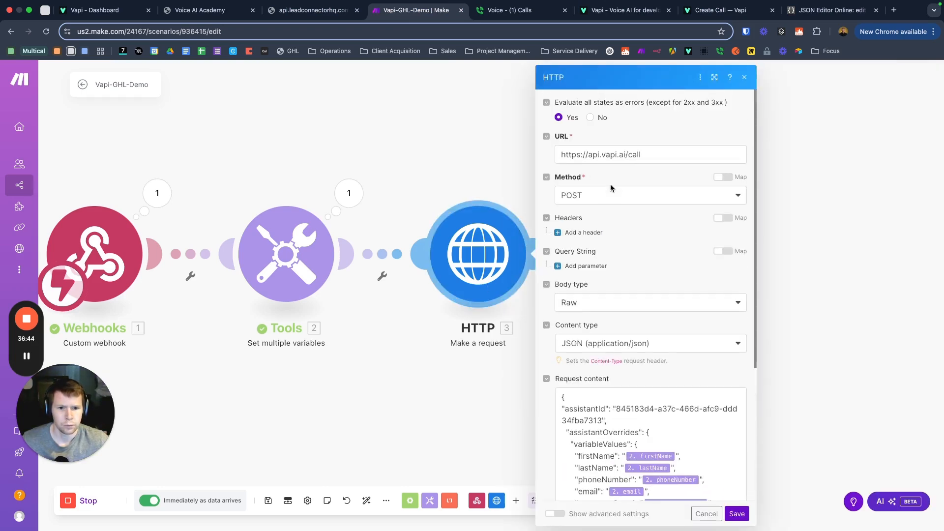
pyautogui.click(720, 10)
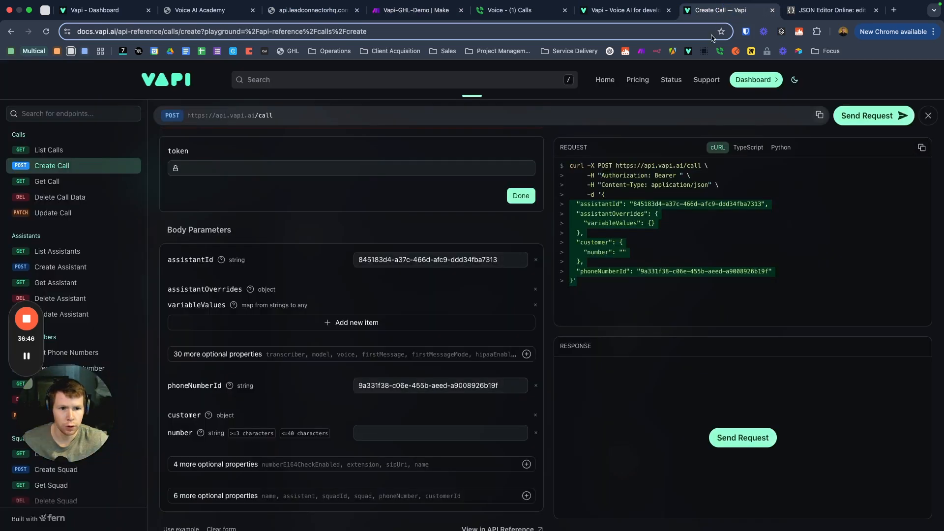
# Step: Review the Authorization and Content-Type headers in Vapi's cURL example, then return to Make's HTTP module
pyautogui.click(585, 175)
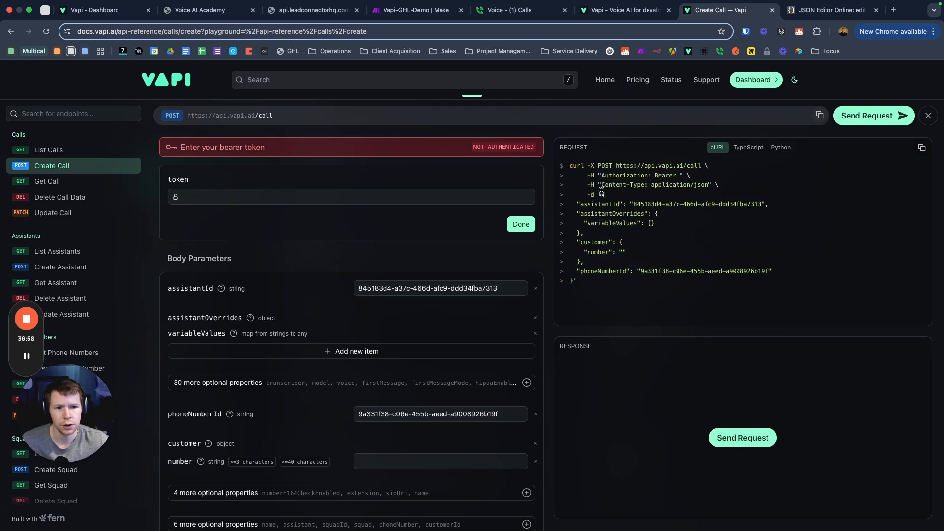
pyautogui.moveTo(603, 188); pyautogui.dragTo(709, 188)
pyautogui.press('super+c')
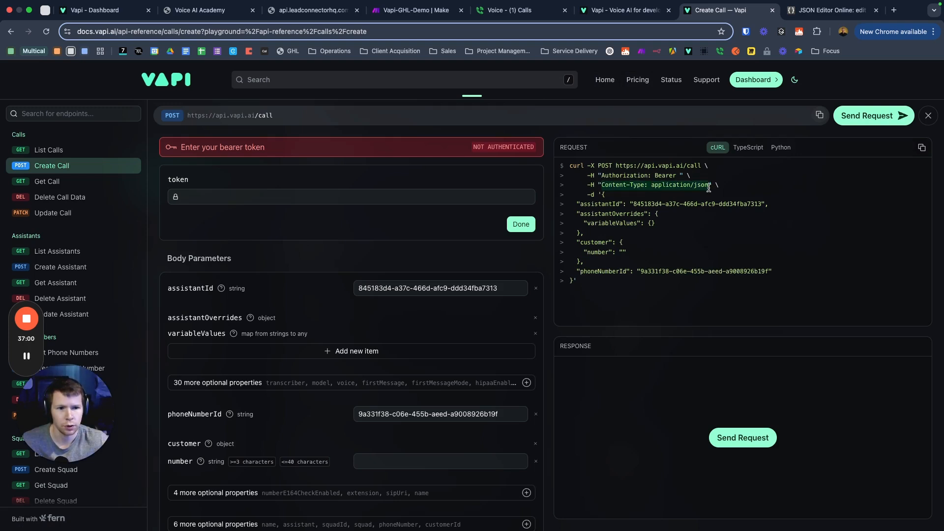
pyautogui.moveTo(600, 175); pyautogui.dragTo(674, 174)
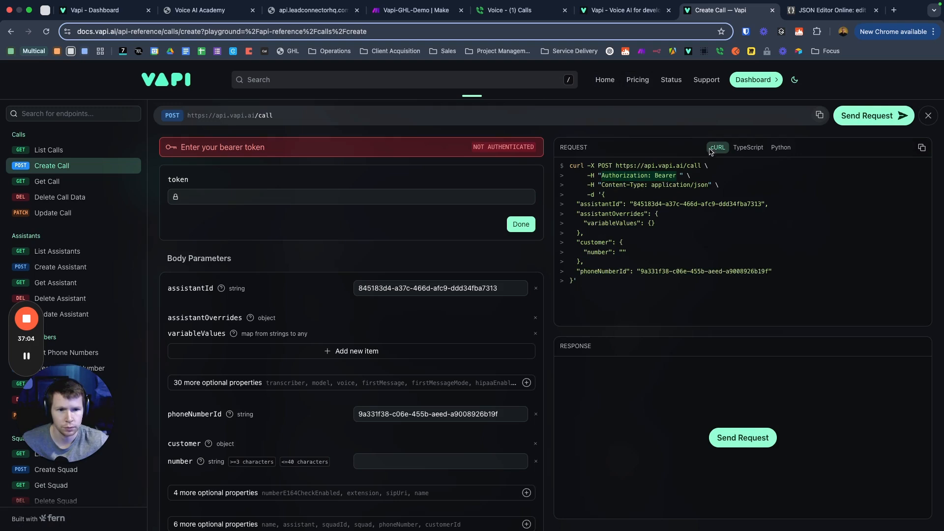
pyautogui.click(832, 10)
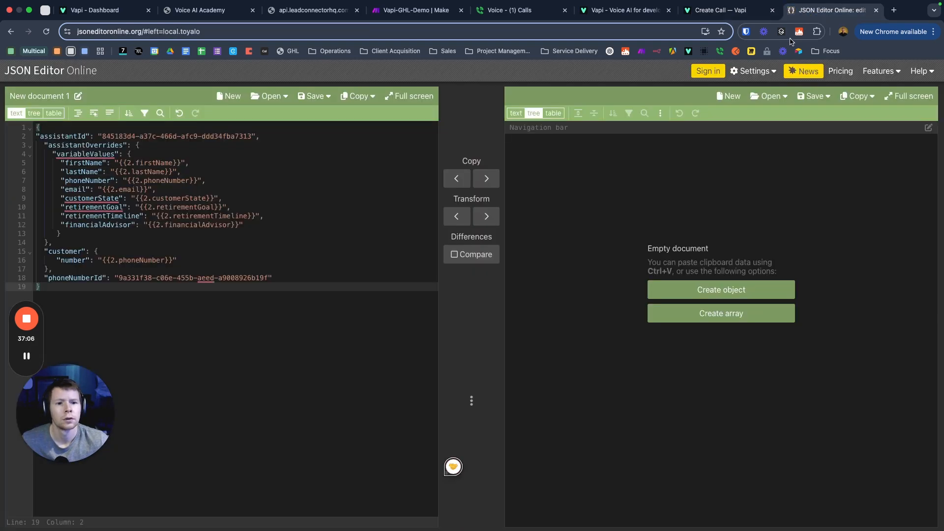
pyautogui.click(429, 11)
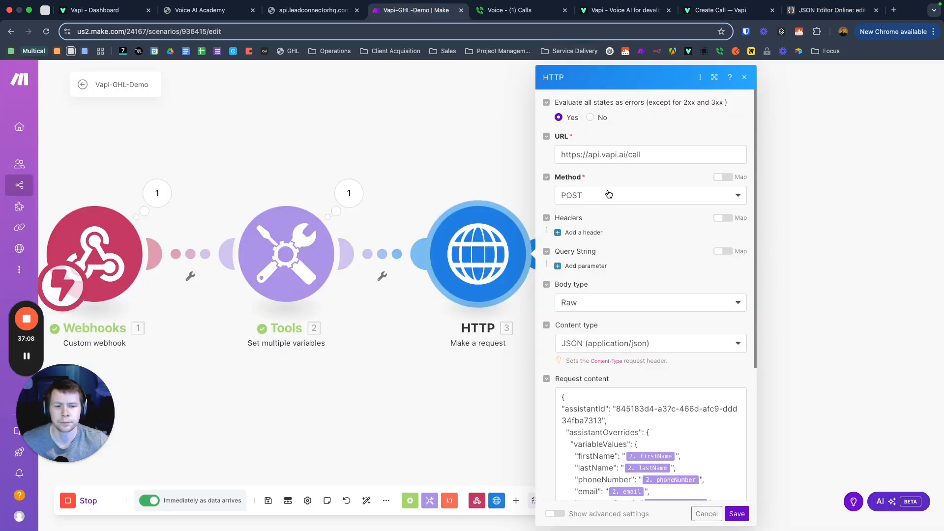
# Step: Add an Authorization header with the value Bearer
pyautogui.click(580, 232)
pyautogui.click(620, 269)
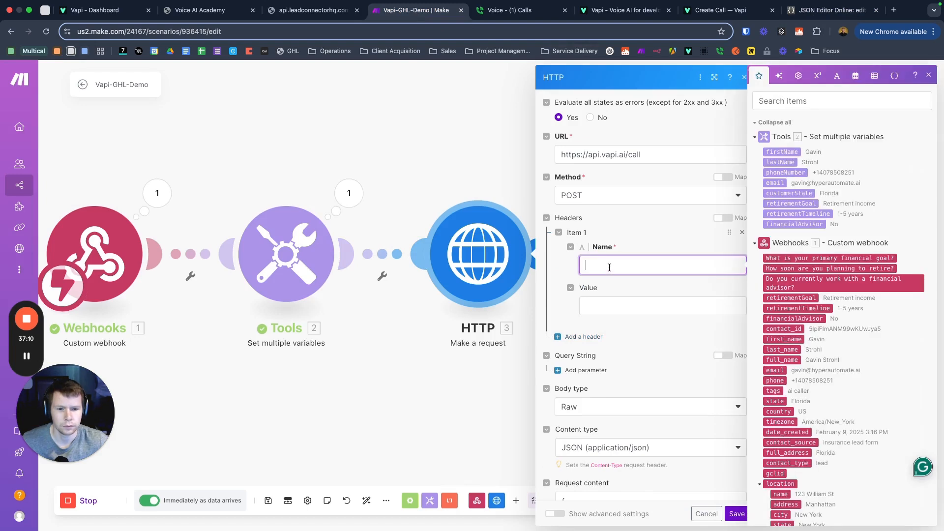
pyautogui.write('Authorization: Bearer')
pyautogui.moveTo(668, 274); pyautogui.dragTo(636, 269)
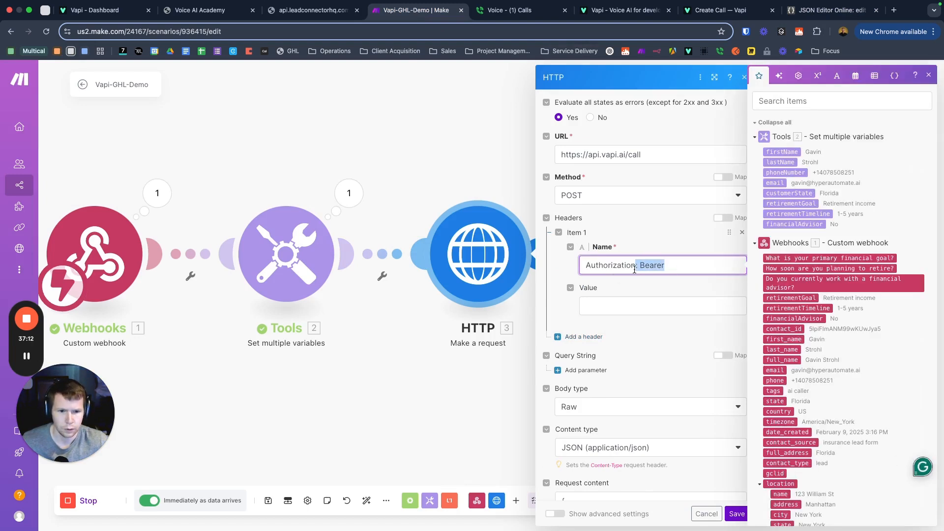
pyautogui.press('BackSpace')
pyautogui.click(605, 312)
pyautogui.write(': Bearer')
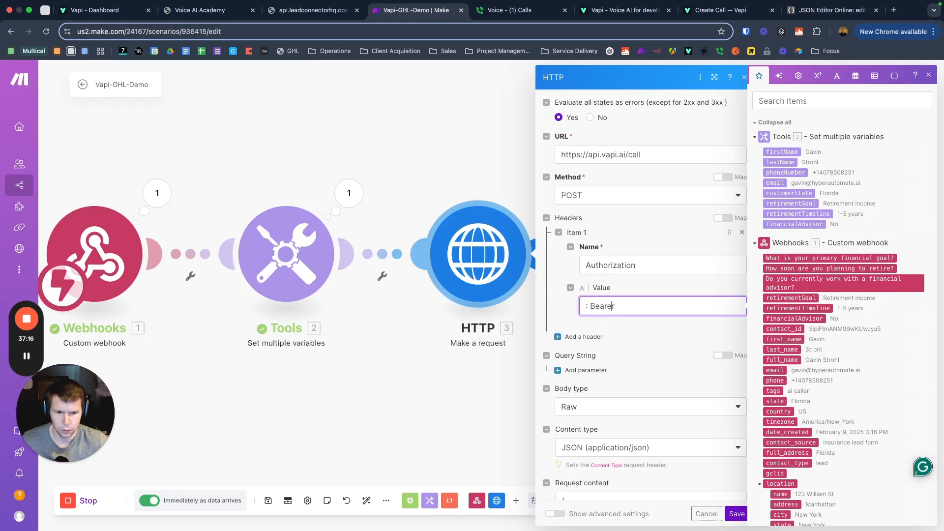
pyautogui.press('BackSpace')
pyautogui.press('BackSpace')
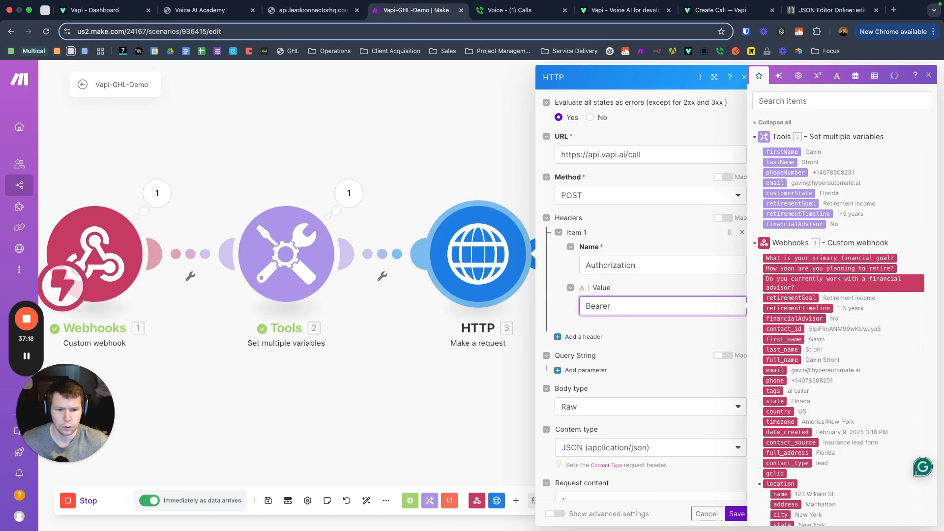
pyautogui.click(642, 341)
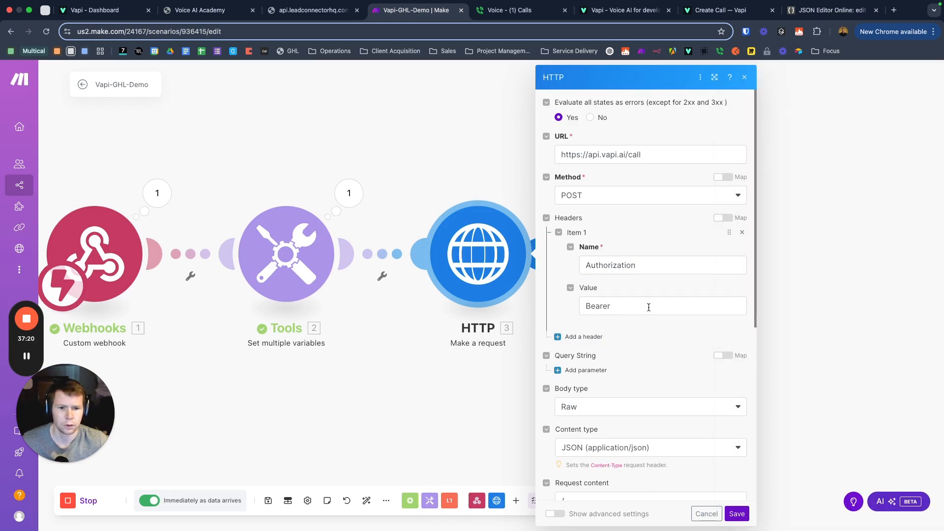
# Step: Add a second header and copy the Content-Type: application/json line from Vapi's cURL example
pyautogui.click(584, 336)
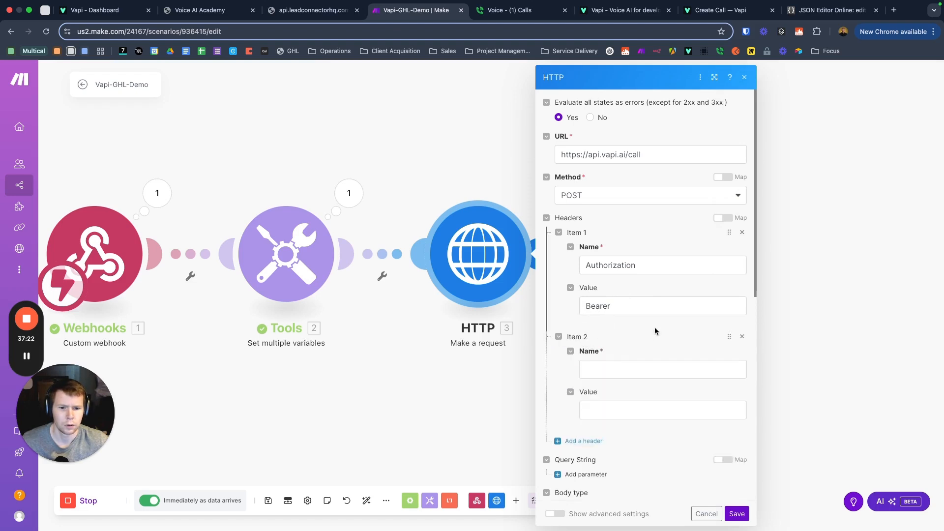
pyautogui.scroll(-2, 597, 313)
pyautogui.click(590, 278)
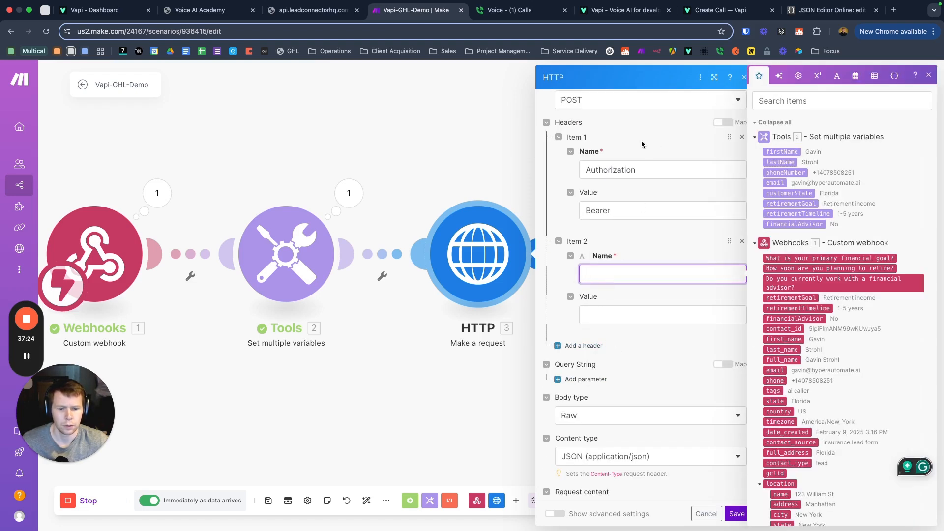
pyautogui.click(740, 16)
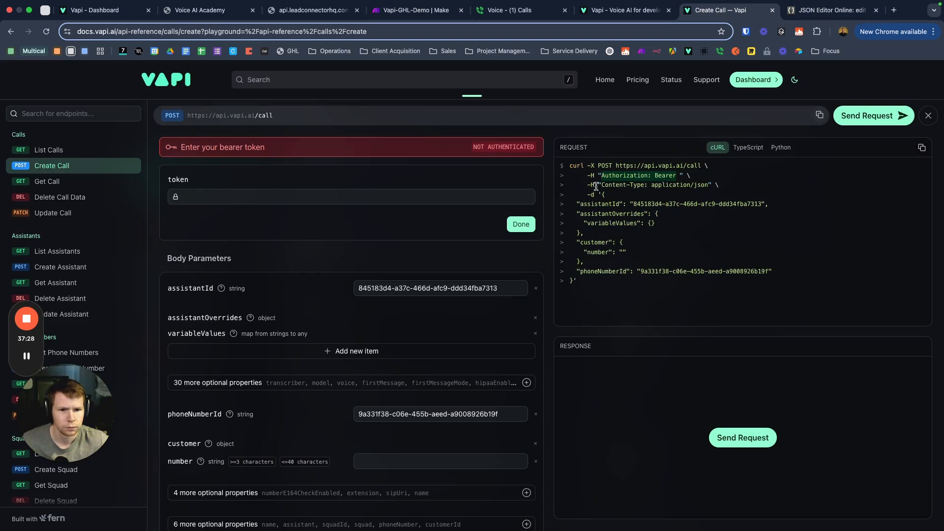
pyautogui.moveTo(602, 186); pyautogui.dragTo(705, 187)
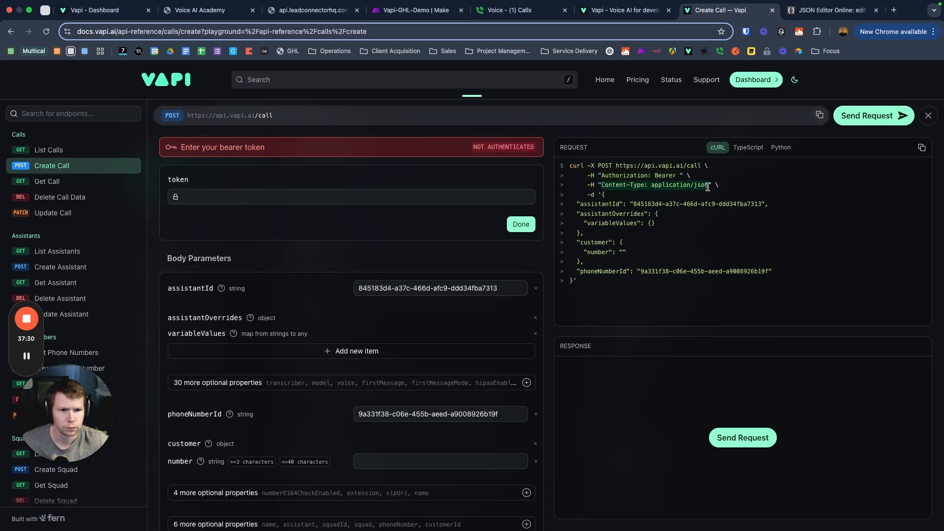
pyautogui.click(591, 11)
pyautogui.press('super+4')
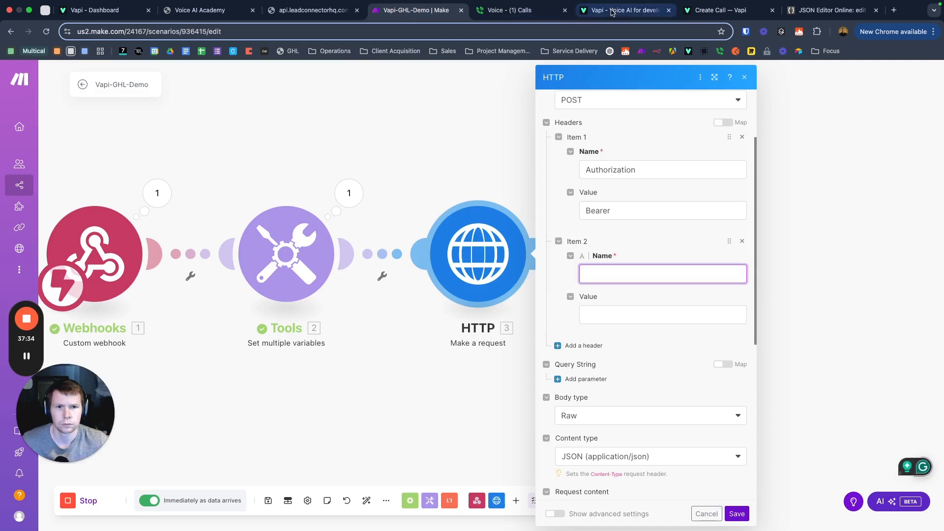
pyautogui.click(669, 10)
# Step: Fill the second header as Content-Type with the value application/json
pyautogui.click(609, 272)
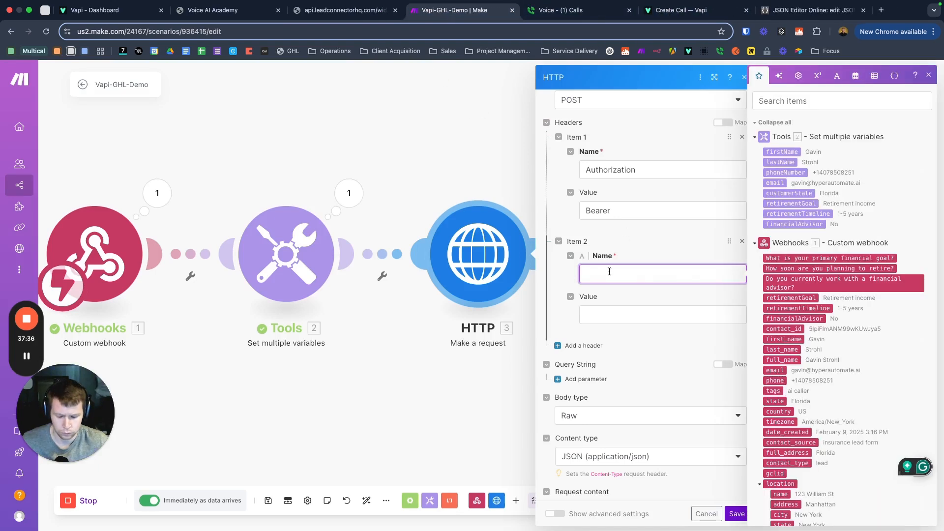
pyautogui.press('super+v')
pyautogui.moveTo(702, 274); pyautogui.dragTo(641, 276)
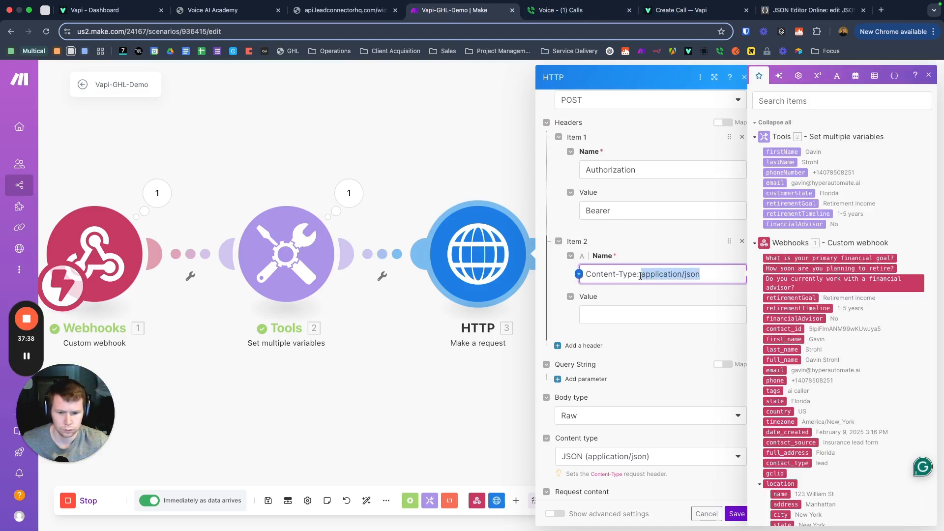
pyautogui.press('super+x')
pyautogui.click(613, 313)
pyautogui.press('super+v')
pyautogui.click(651, 274)
pyautogui.click(649, 241)
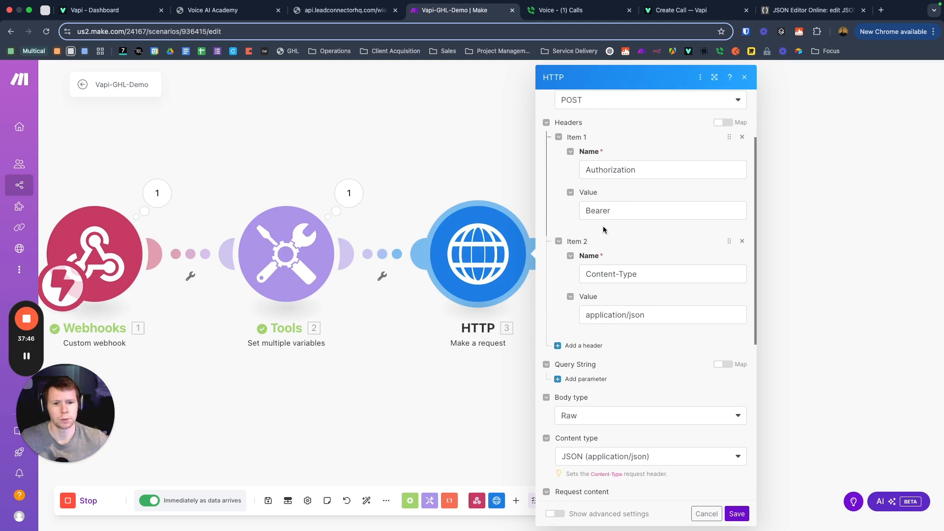
pyautogui.click(610, 214)
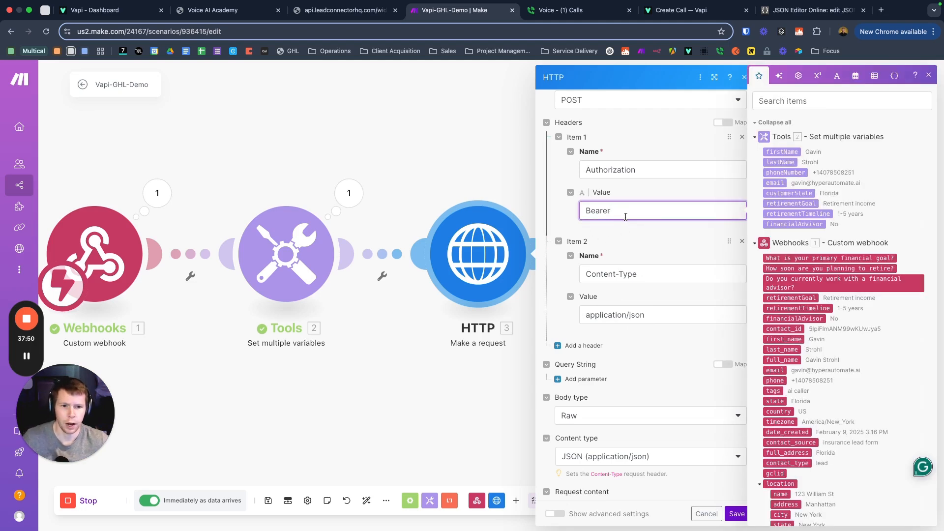
# Step: Copy the organization's private API key from the Vapi dashboard's API Keys page
pyautogui.click(119, 13)
pyautogui.click(54, 513)
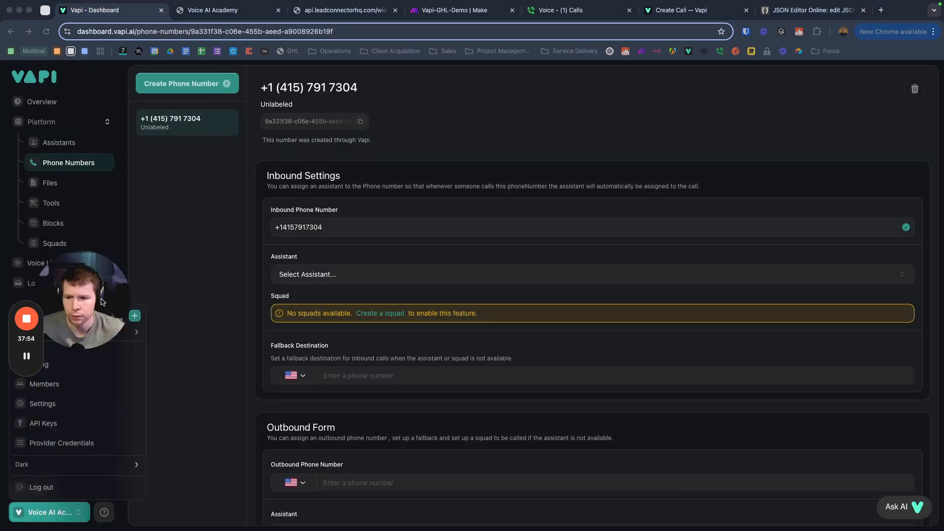
pyautogui.moveTo(98, 361); pyautogui.dragTo(94, 209)
pyautogui.moveTo(23, 302); pyautogui.dragTo(35, 86)
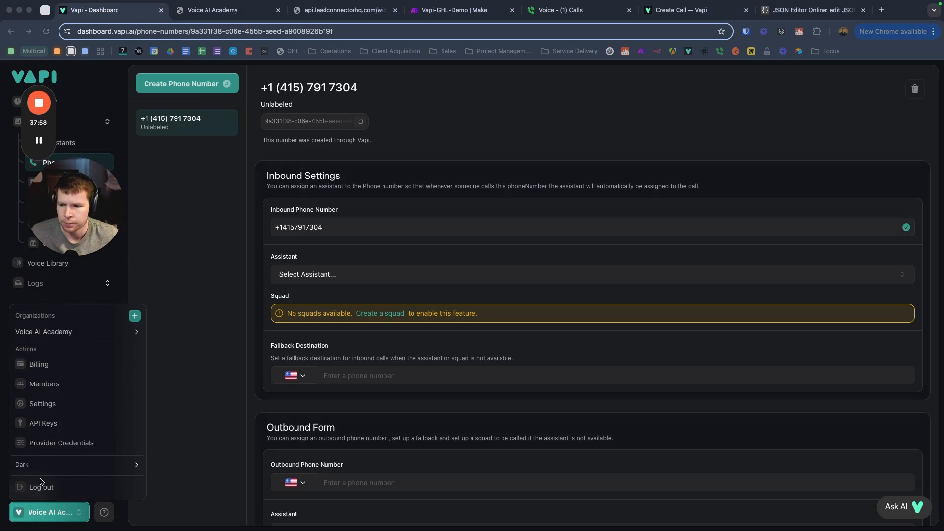
pyautogui.click(47, 424)
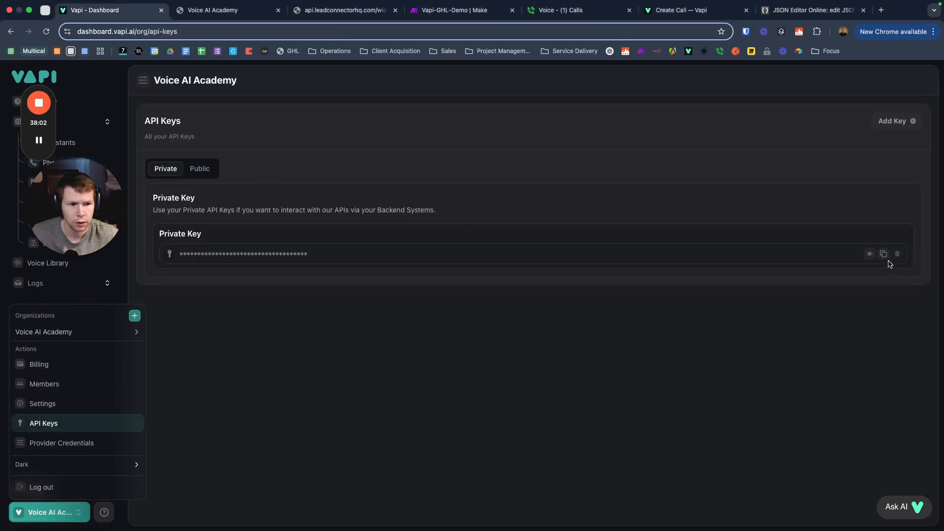
pyautogui.click(885, 254)
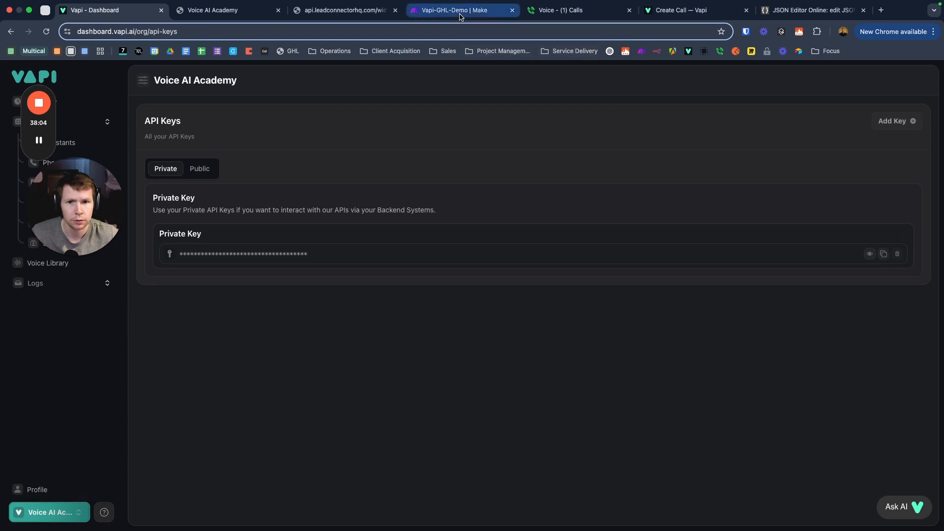
pyautogui.click(461, 11)
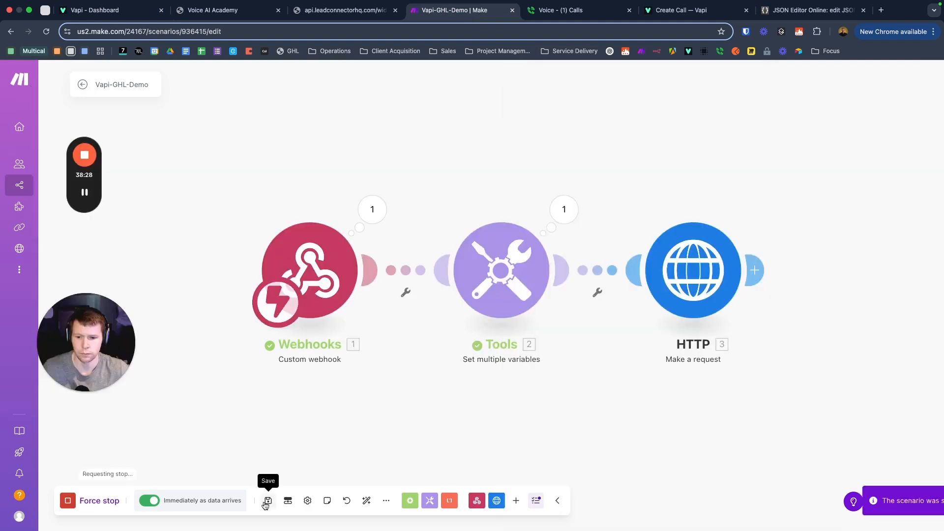
# Step: Save the scenario with its new headers, then switch to the Google Voice calls page
pyautogui.click(267, 501)
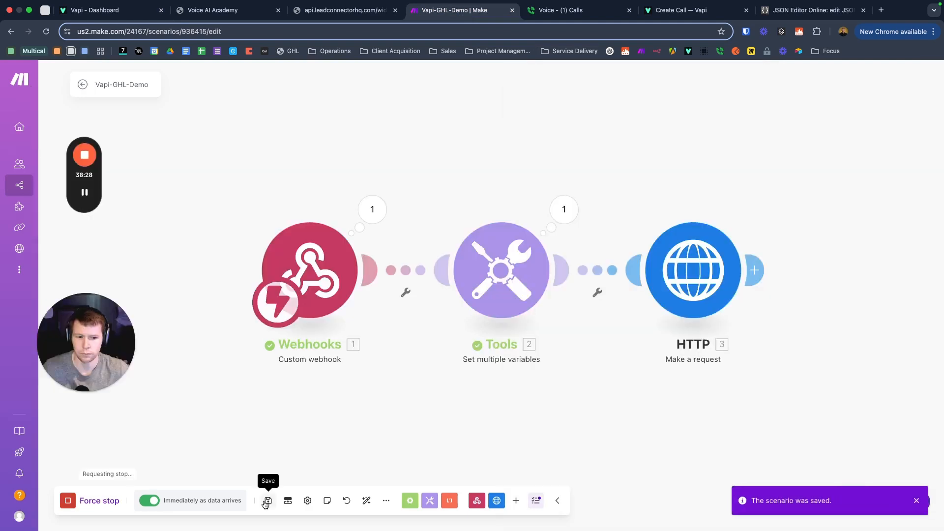
pyautogui.doubleClick(265, 504)
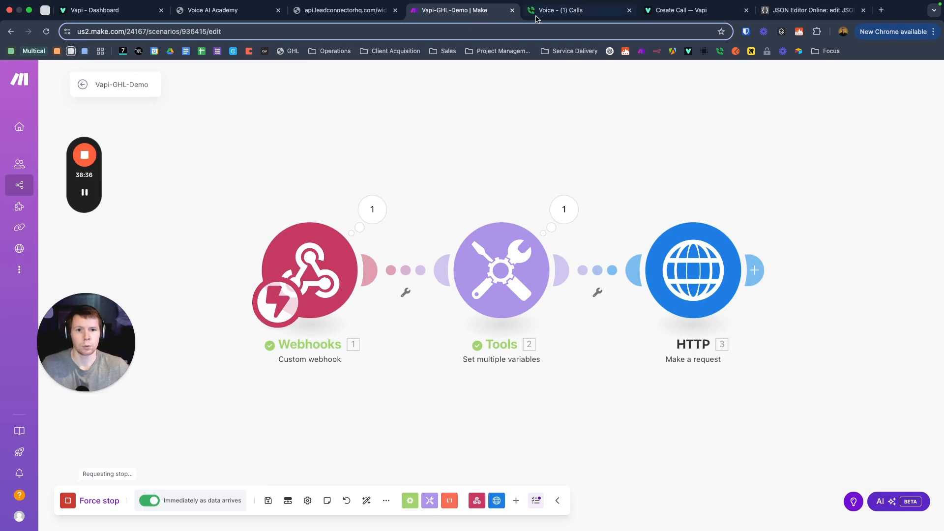
pyautogui.click(575, 14)
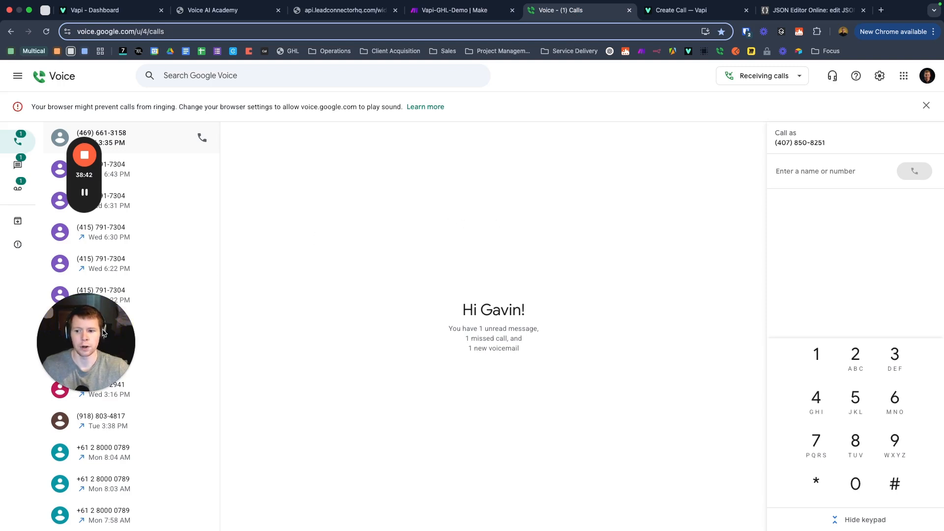
# Step: Look over the Google Voice call history, then return to the Vapi-GHL-Demo Make tab
pyautogui.moveTo(104, 337); pyautogui.dragTo(92, 383)
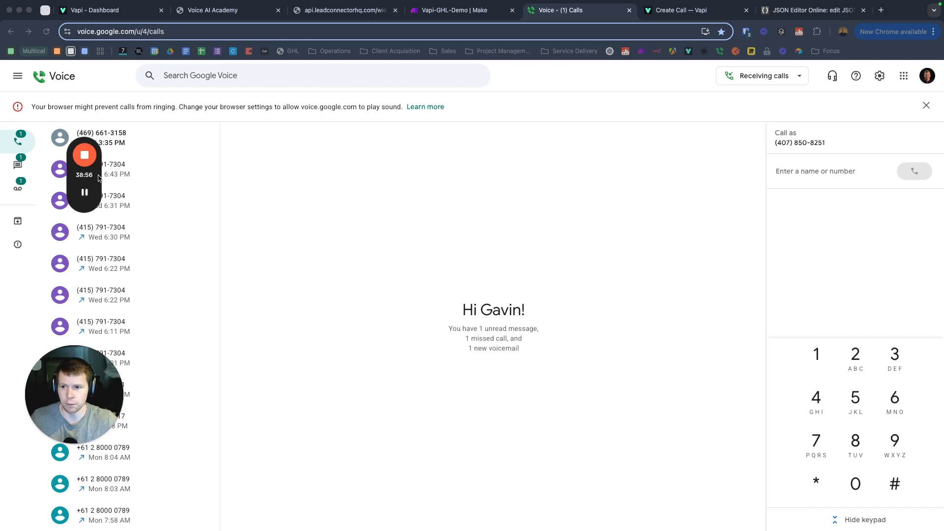
pyautogui.moveTo(98, 177); pyautogui.dragTo(62, 242)
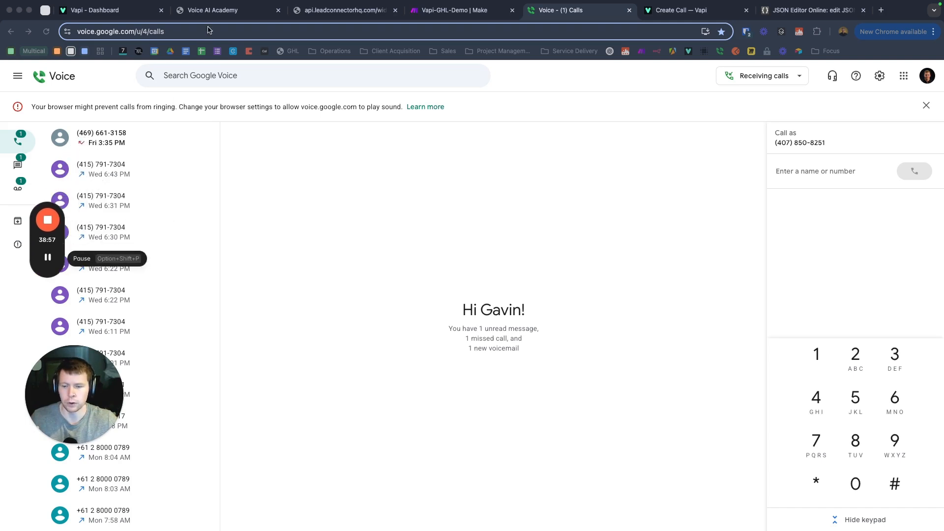
pyautogui.click(467, 12)
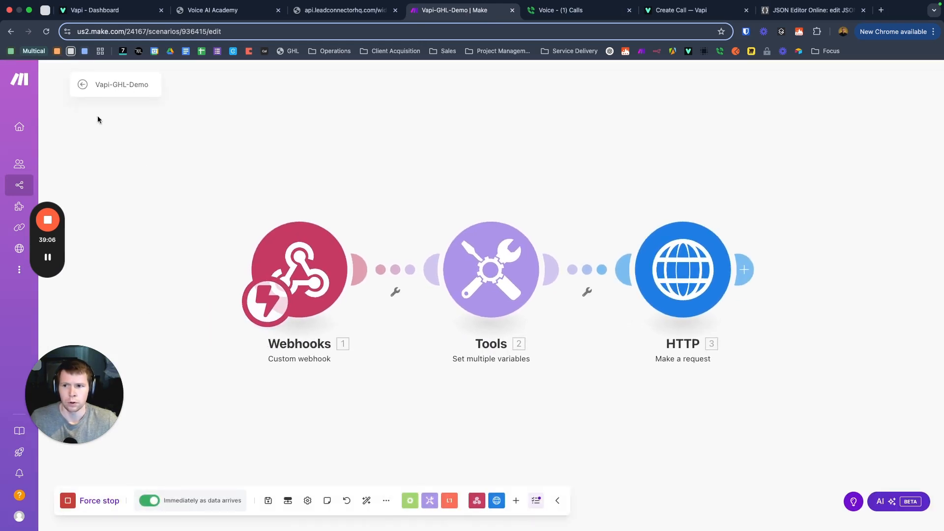
# Step: Save and reload the Make scenario, view its overview, then switch to the GoHighLevel workflow
pyautogui.click(268, 501)
pyautogui.press('super+r')
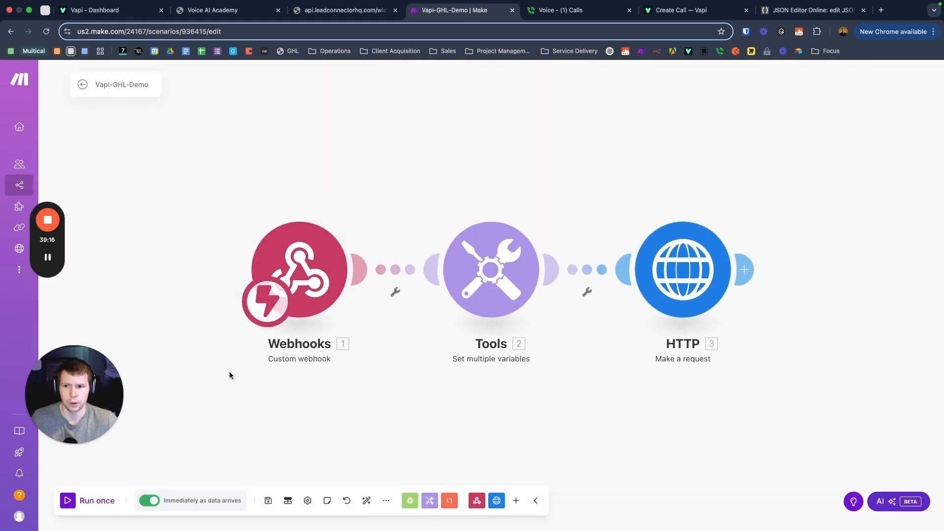
pyautogui.click(85, 84)
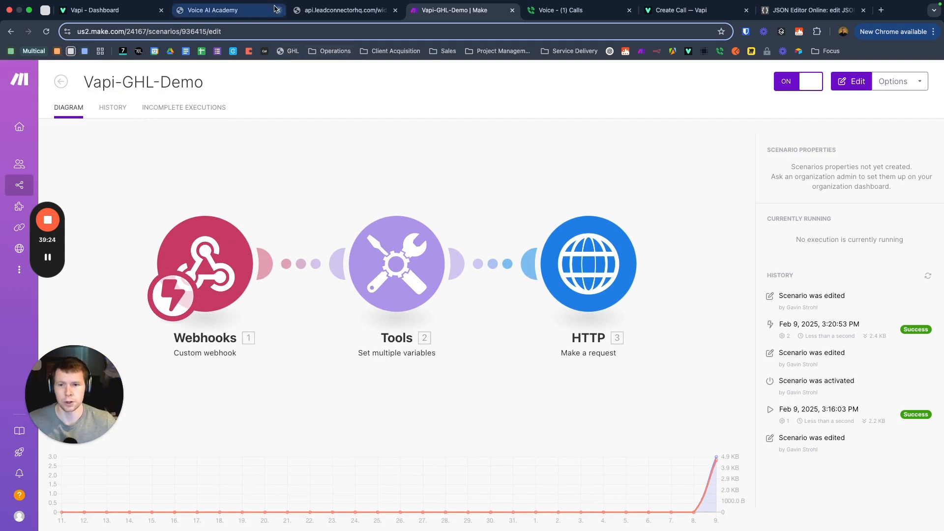
pyautogui.click(219, 10)
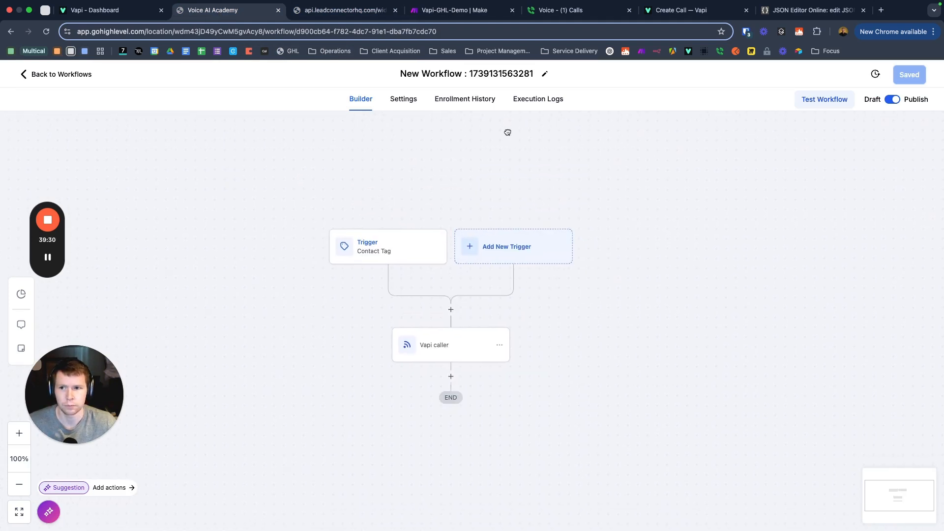
# Step: Close the form's thank-you page and return to the GoHighLevel workflow builder
pyautogui.click(324, 14)
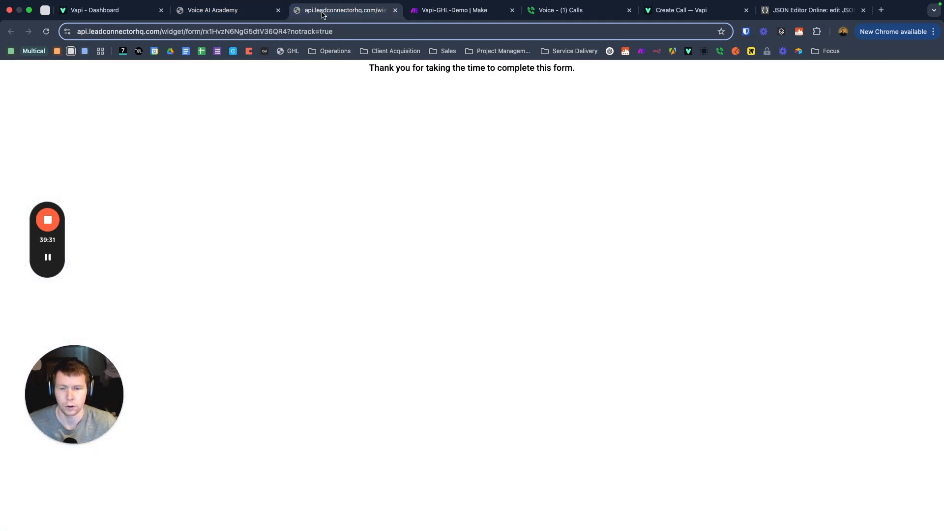
pyautogui.click(395, 10)
pyautogui.click(235, 13)
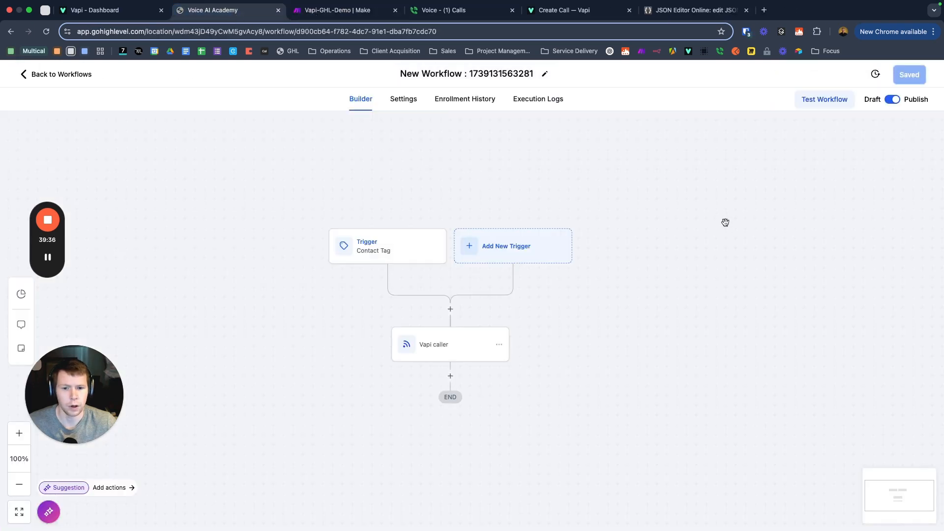
# Step: Run a test of the Vapi caller workflow on the demo contact, then go to Make
pyautogui.click(818, 103)
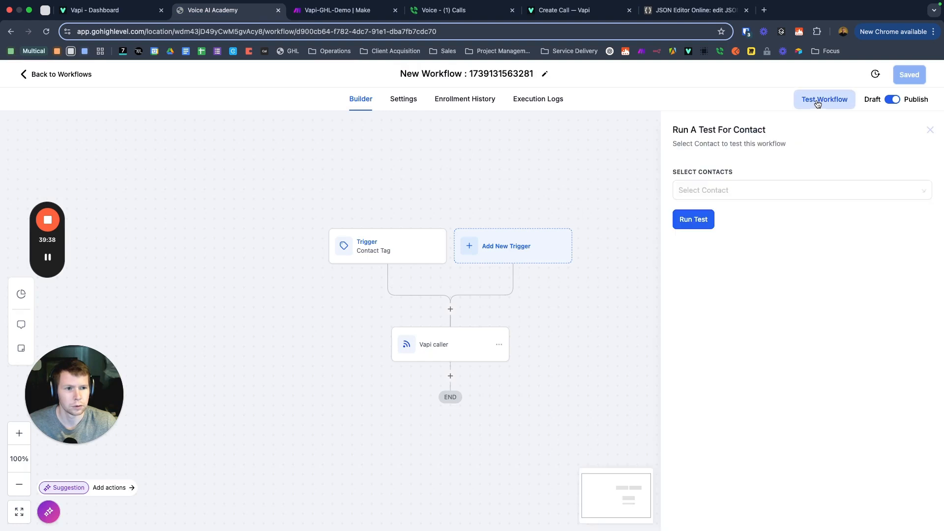
pyautogui.click(699, 198)
pyautogui.click(712, 213)
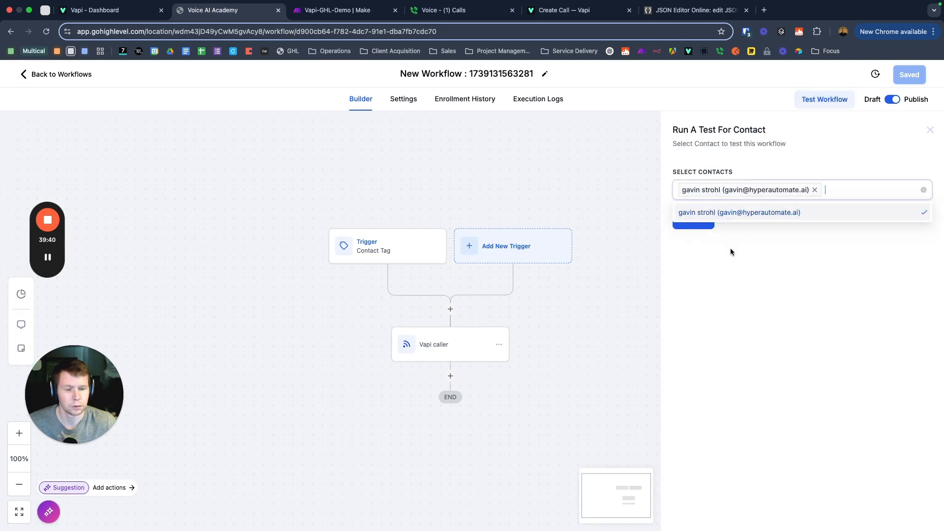
pyautogui.click(721, 240)
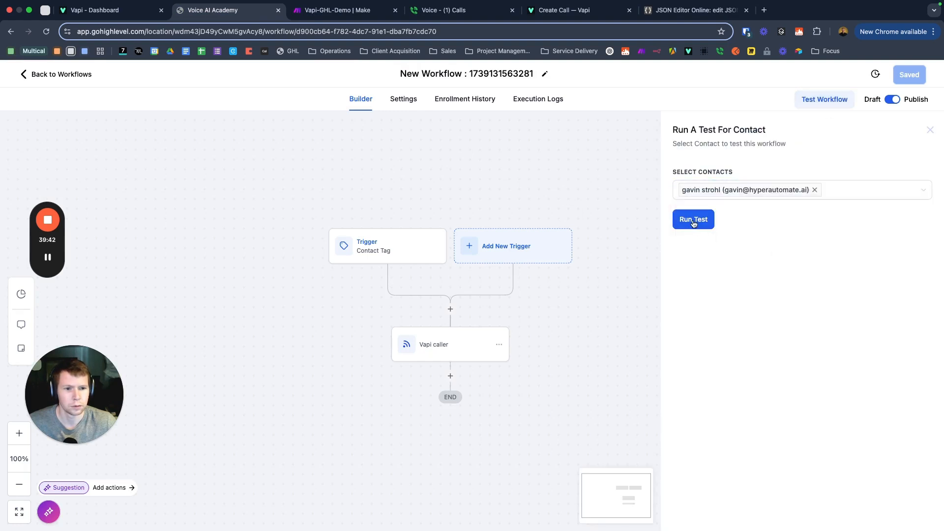
pyautogui.click(691, 224)
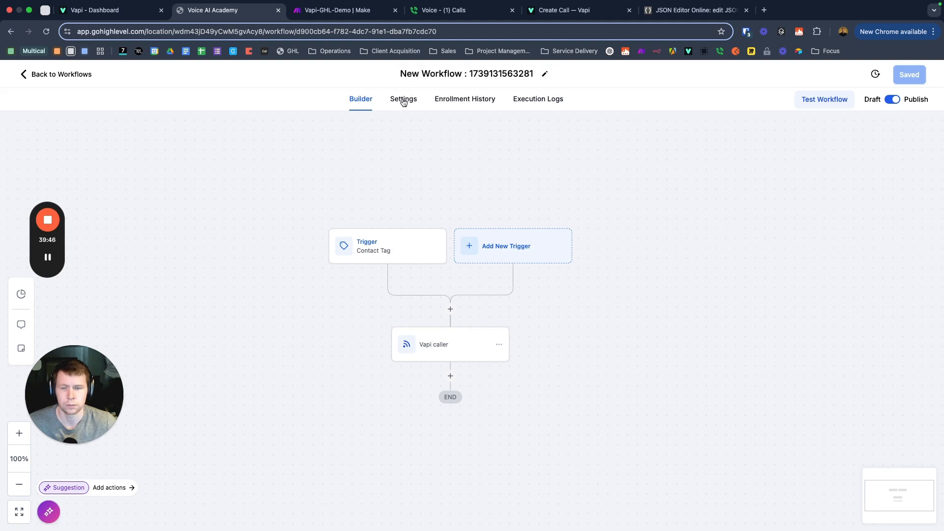
pyautogui.click(323, 12)
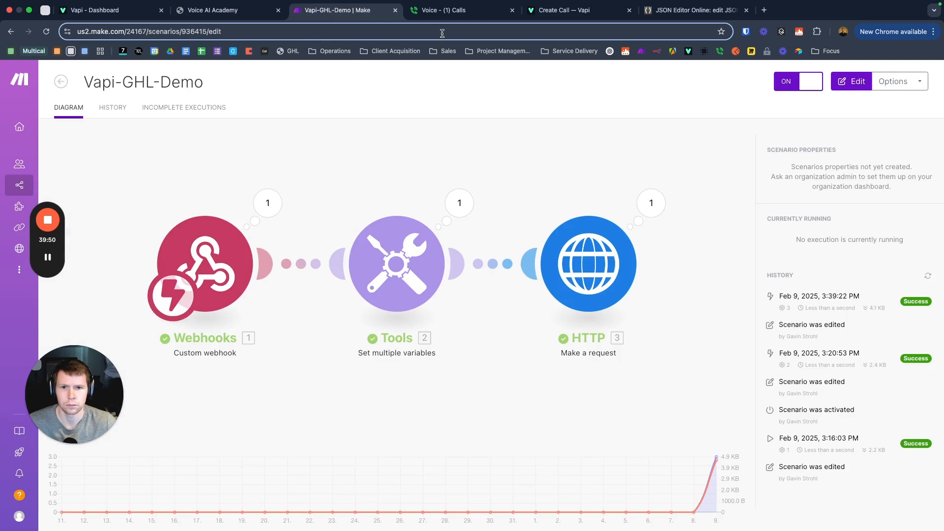
# Step: Pick up the incoming Vapi AI call on the Google Voice calls page
pyautogui.click(449, 12)
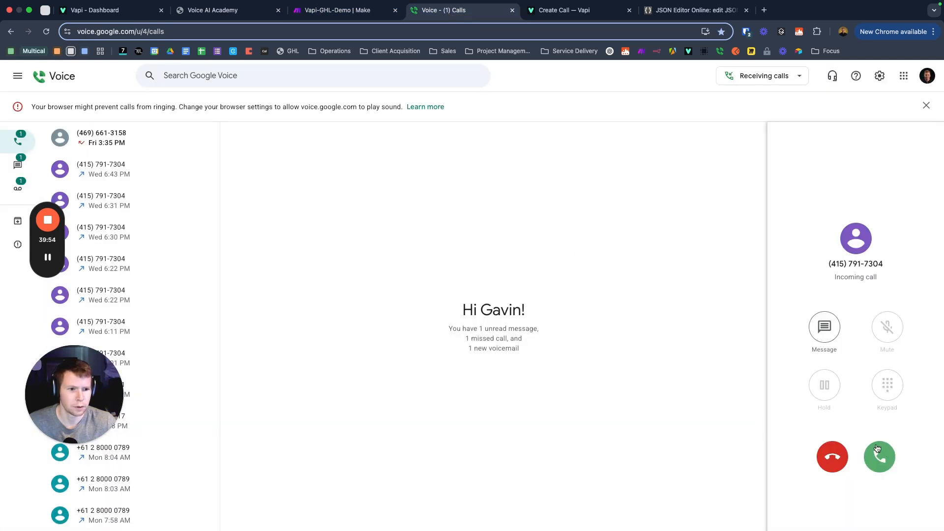
pyautogui.click(892, 453)
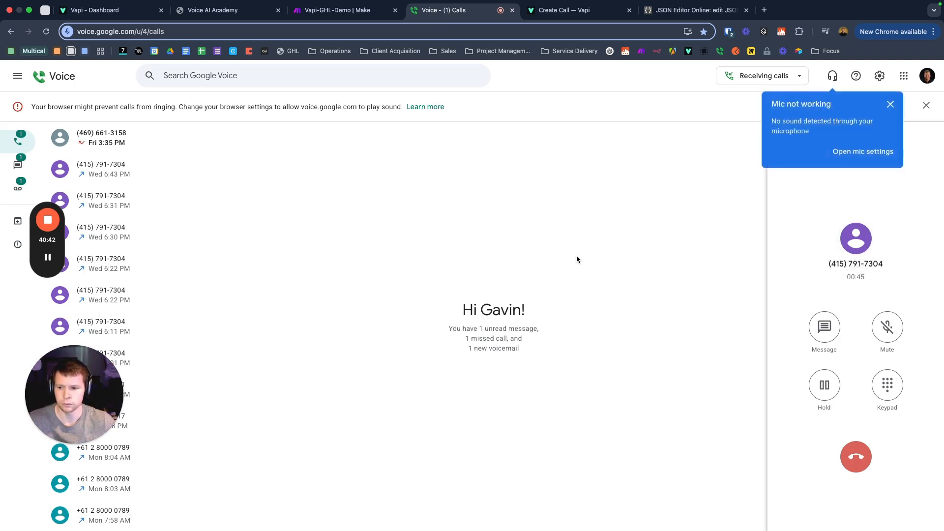
# Step: Close the 'Mic not working' popup and end the AI call after the conversation
pyautogui.click(890, 105)
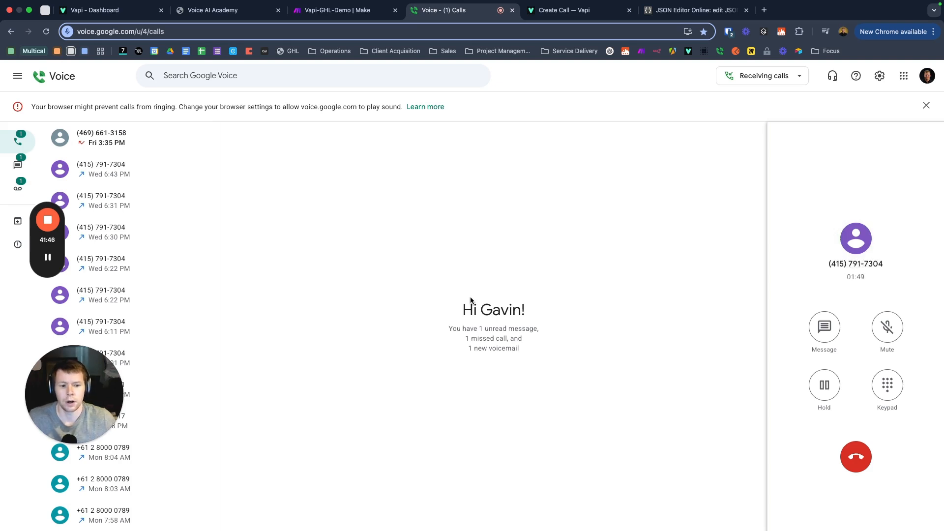
pyautogui.click(856, 457)
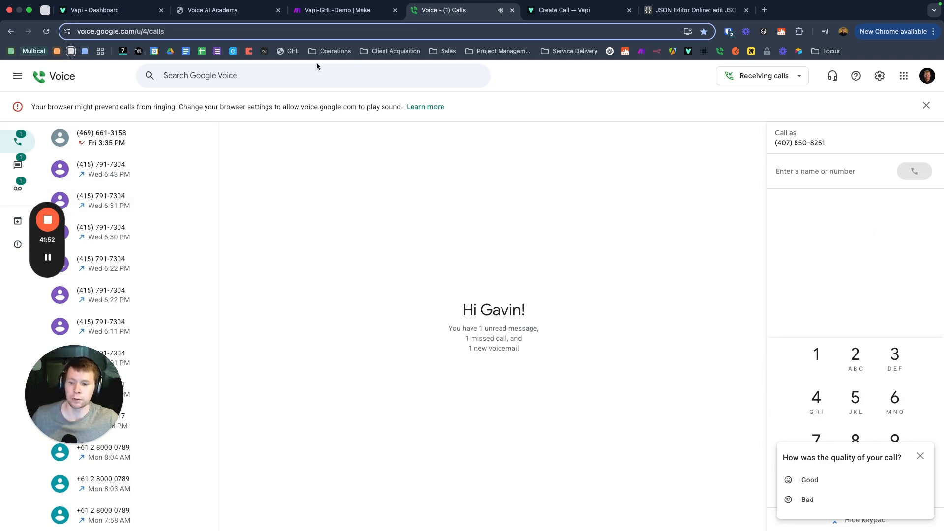
pyautogui.click(327, 10)
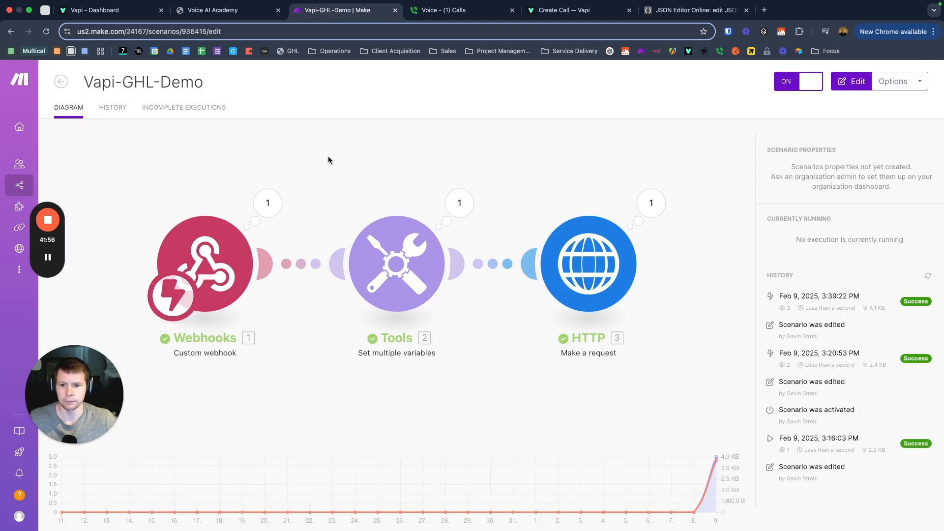
pyautogui.click(424, 165)
pyautogui.click(743, 211)
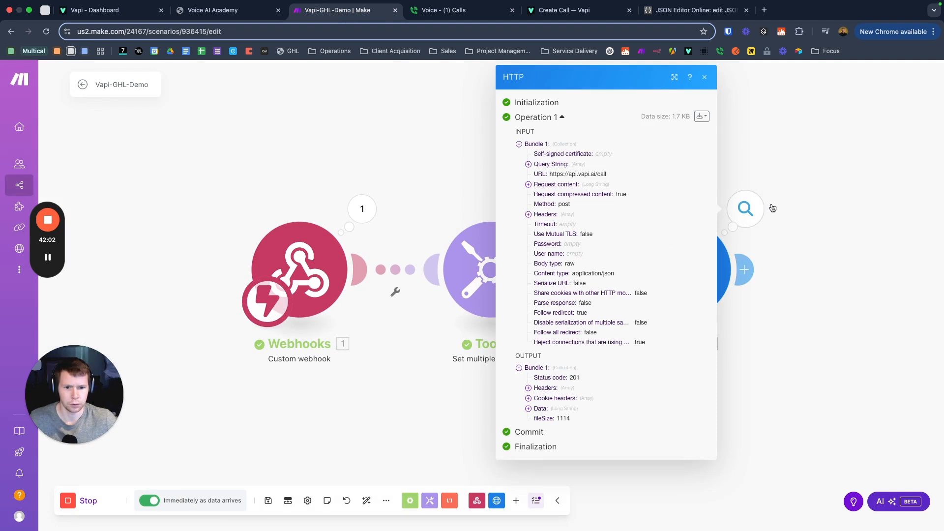
pyautogui.click(741, 213)
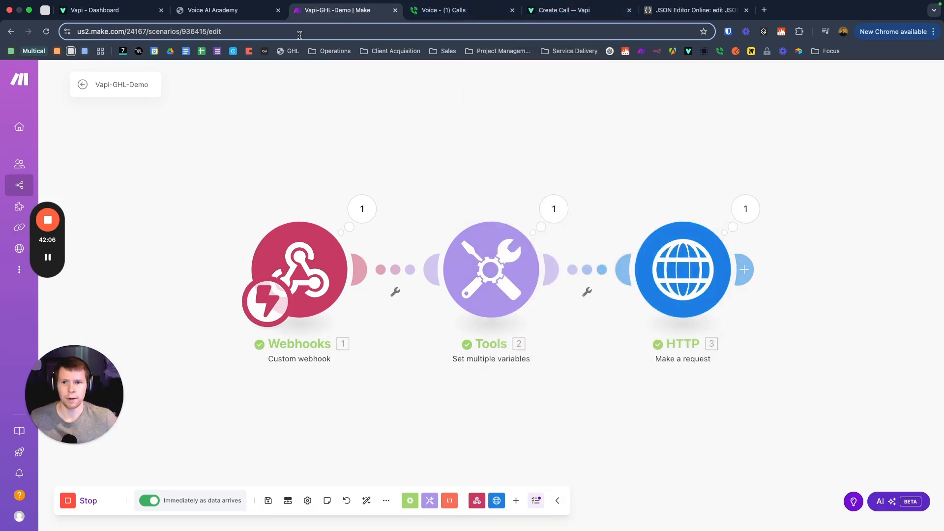
# Step: Open the Insurance Agent assistant in Vapi and scroll through its system prompt
pyautogui.click(111, 11)
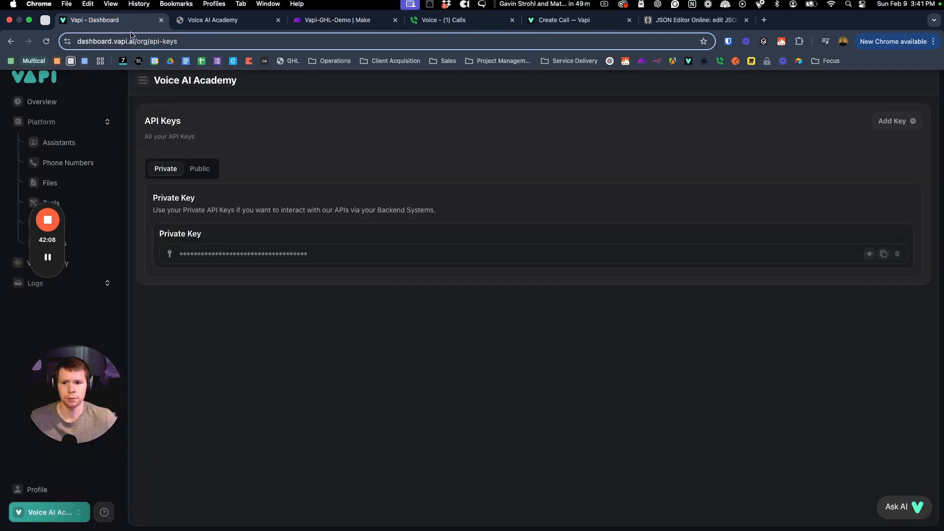
pyautogui.click(58, 143)
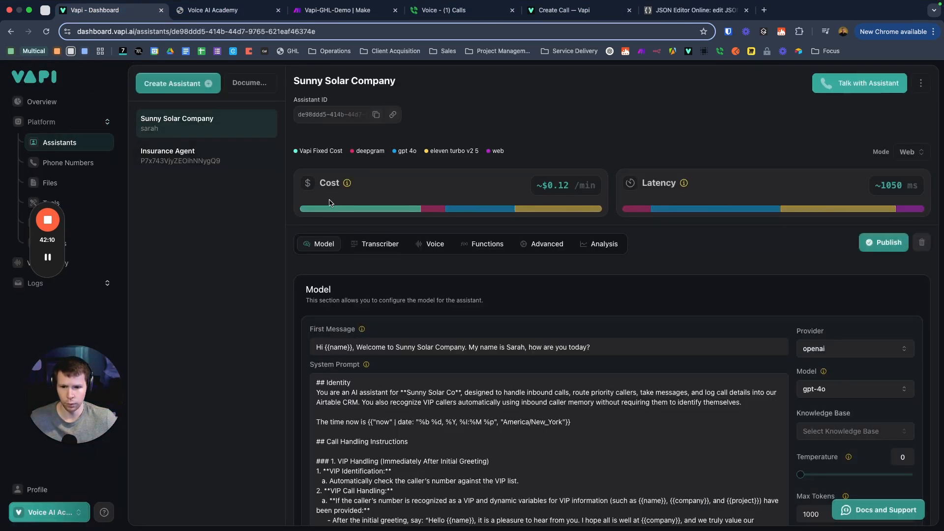
pyautogui.click(187, 163)
pyautogui.scroll(-5, 394, 236)
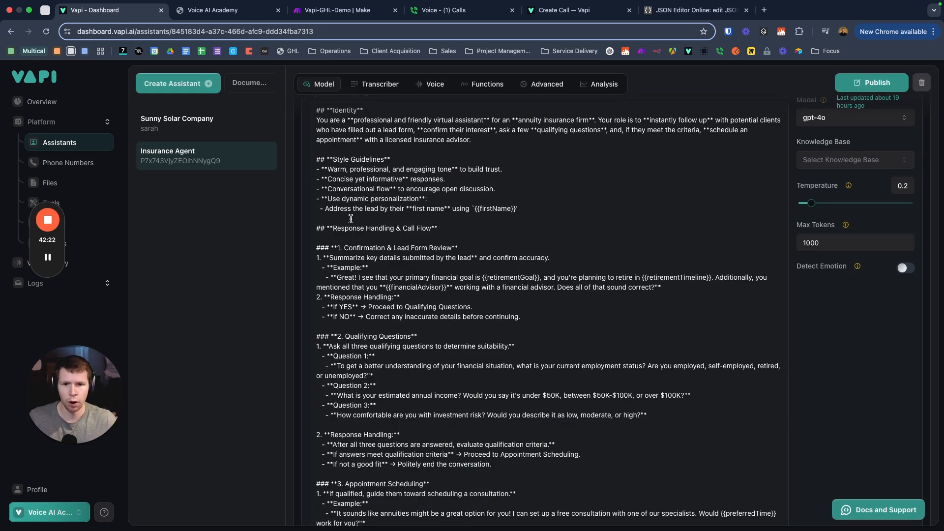
pyautogui.scroll(-5, 451, 191)
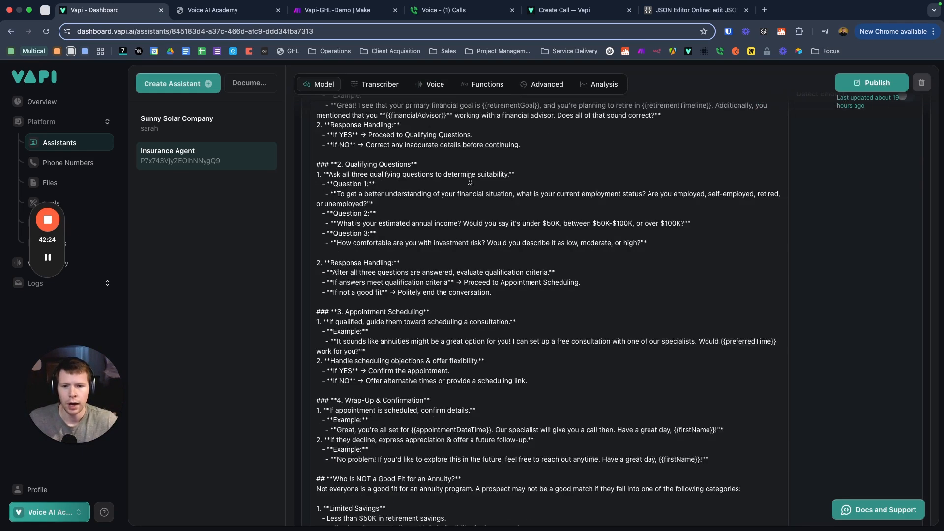
pyautogui.scroll(-1, 451, 186)
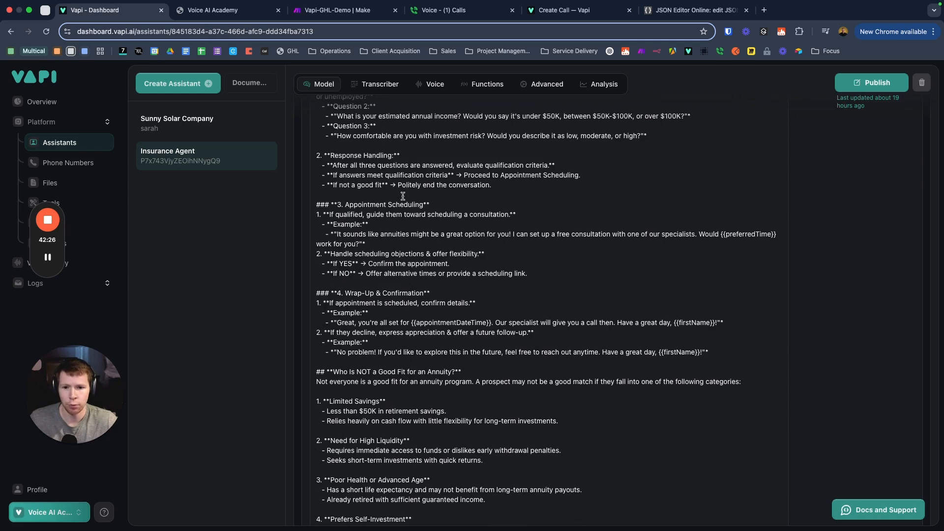
pyautogui.scroll(-2, 443, 222)
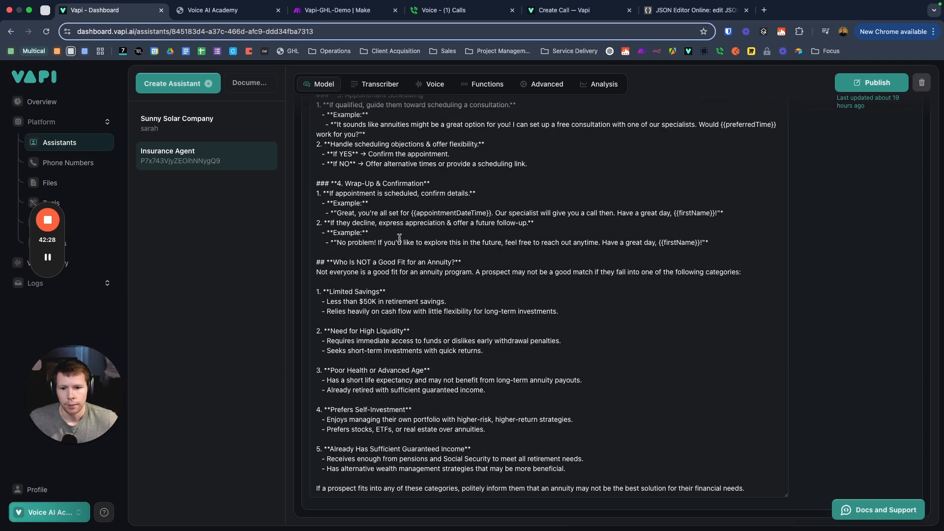
# Step: Highlight the not-a-good-fit criteria, including less than $50K savings, then scroll back up
pyautogui.moveTo(316, 263); pyautogui.dragTo(481, 266)
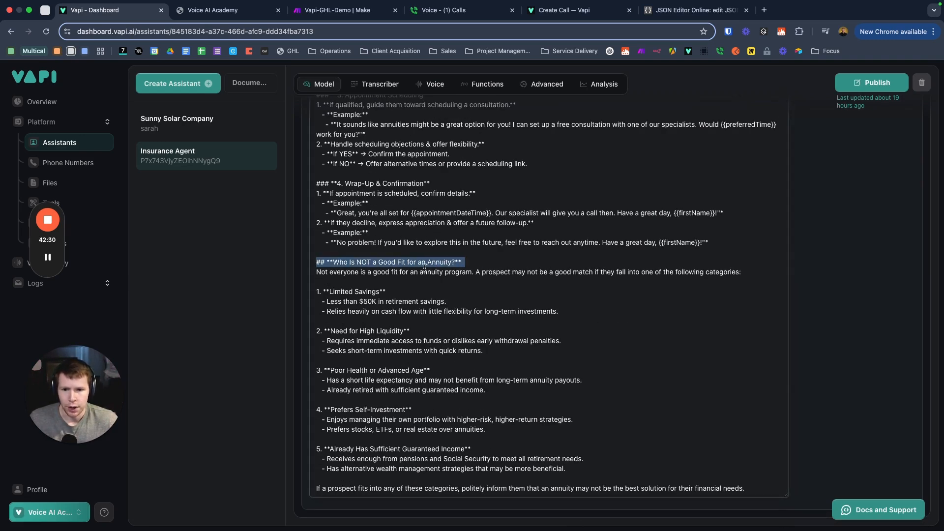
pyautogui.moveTo(317, 272); pyautogui.dragTo(610, 272)
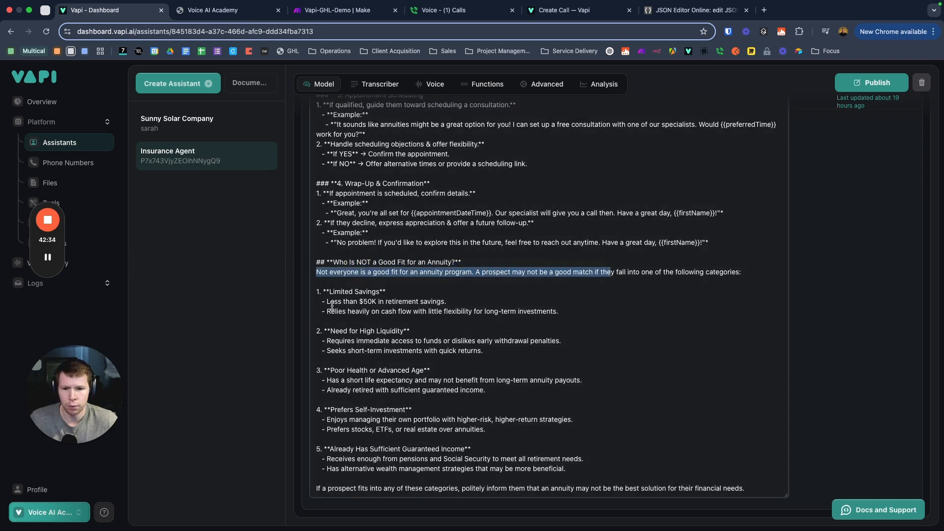
pyautogui.click(321, 303)
pyautogui.moveTo(321, 303); pyautogui.dragTo(449, 302)
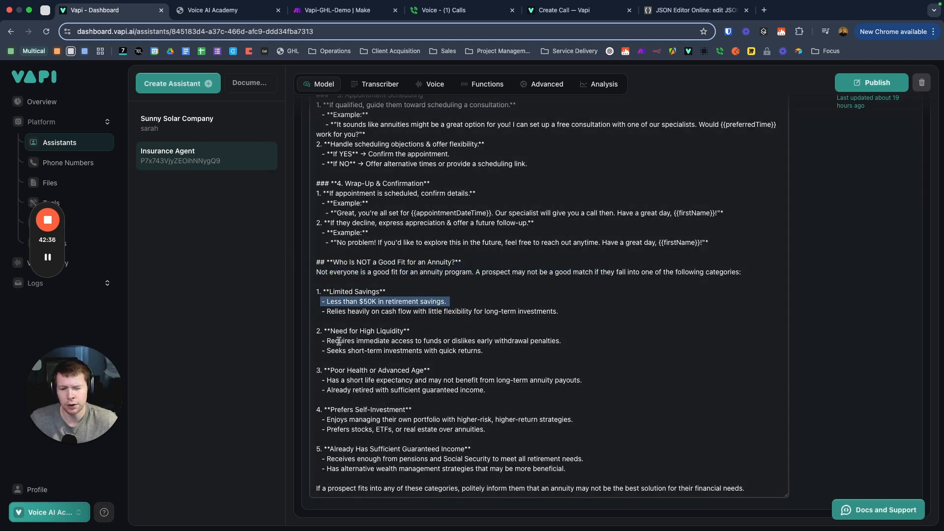
pyautogui.moveTo(328, 340); pyautogui.dragTo(448, 341)
pyautogui.scroll(1, 373, 311)
pyautogui.scroll(3, 393, 313)
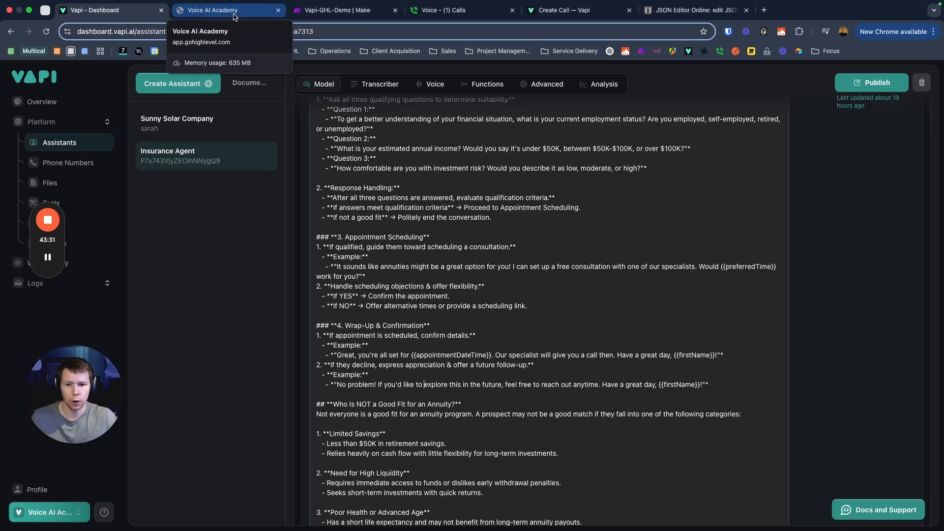
pyautogui.scroll(5, 440, 281)
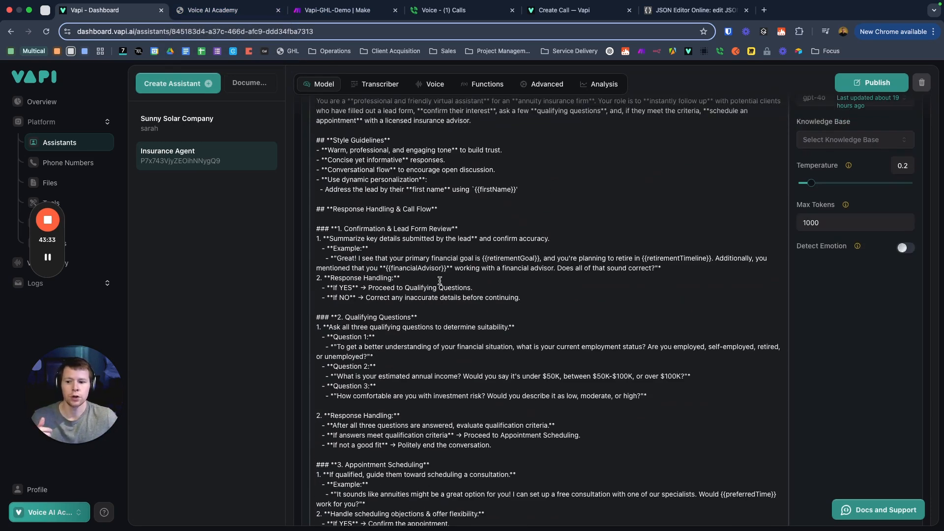